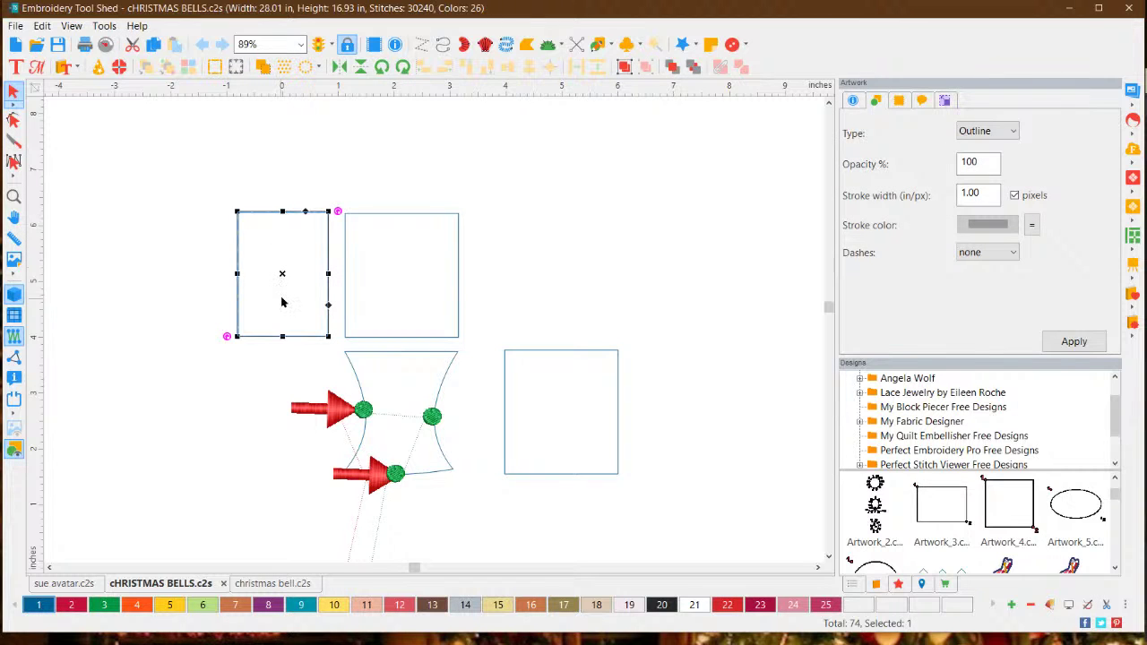
pyautogui.click(517, 252)
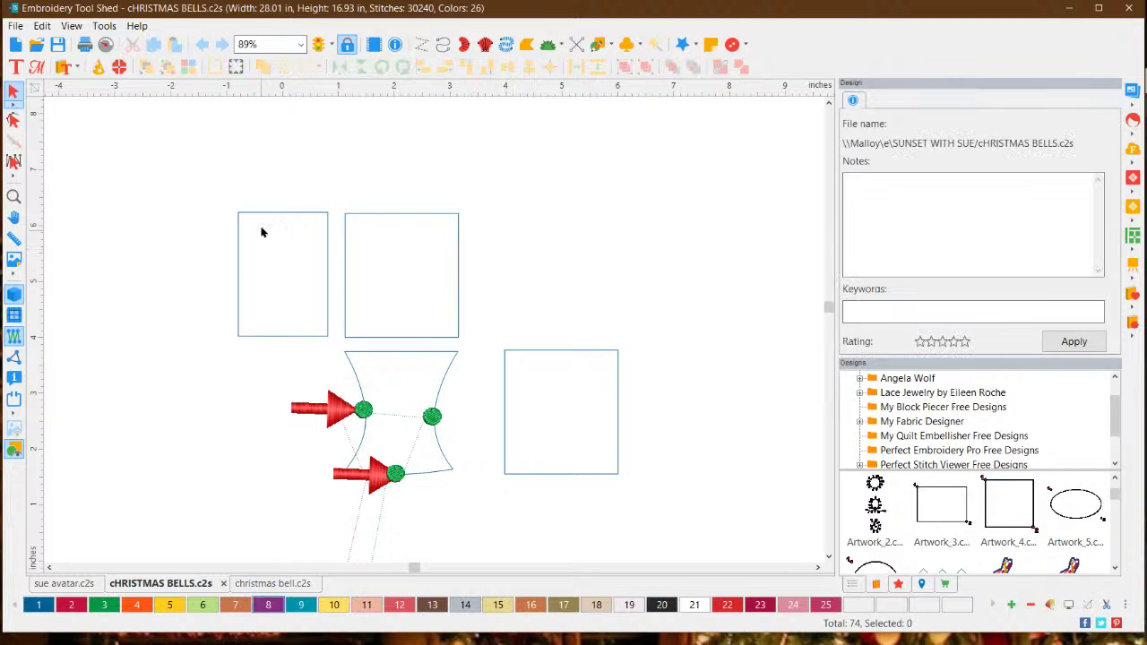
pyautogui.click(282, 217)
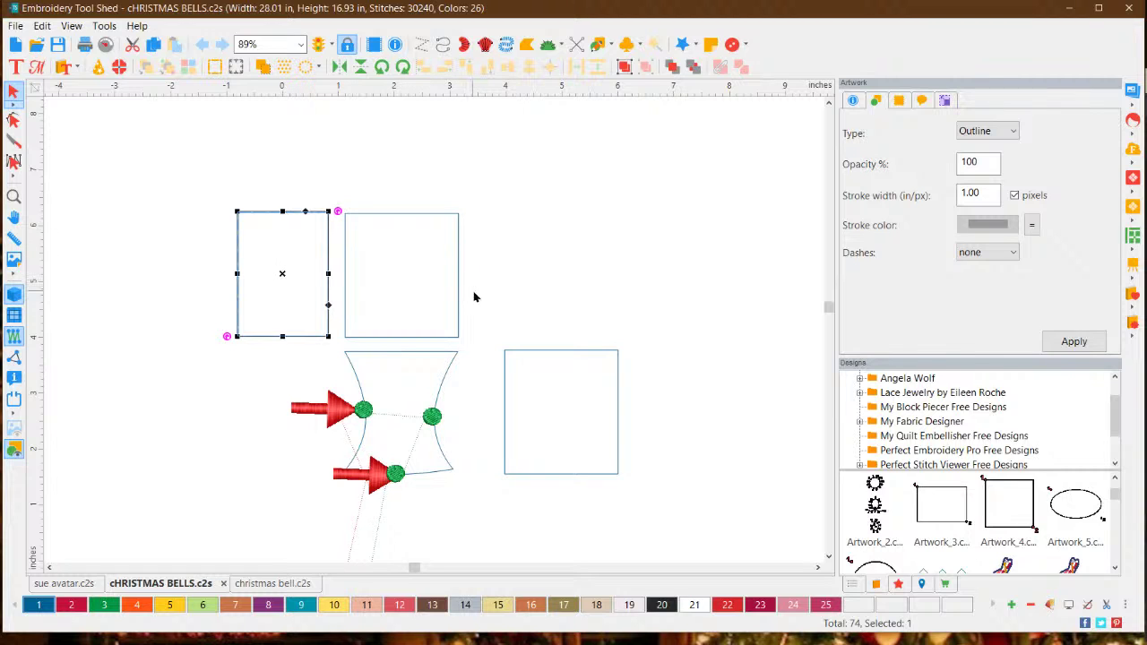
pyautogui.click(493, 274)
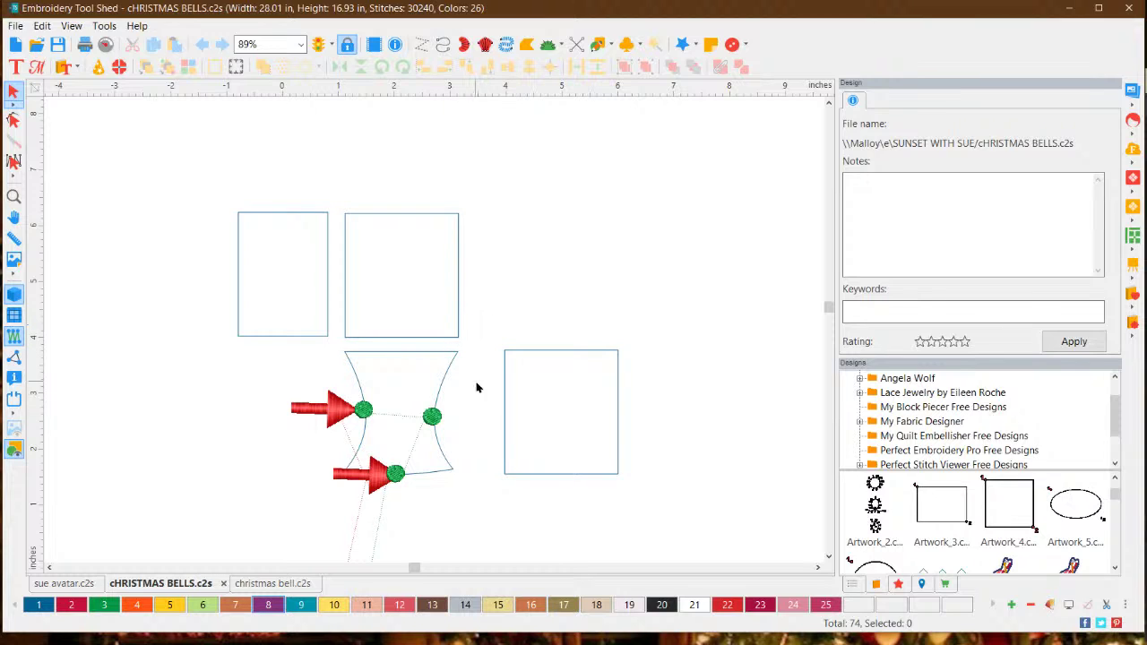
pyautogui.click(543, 350)
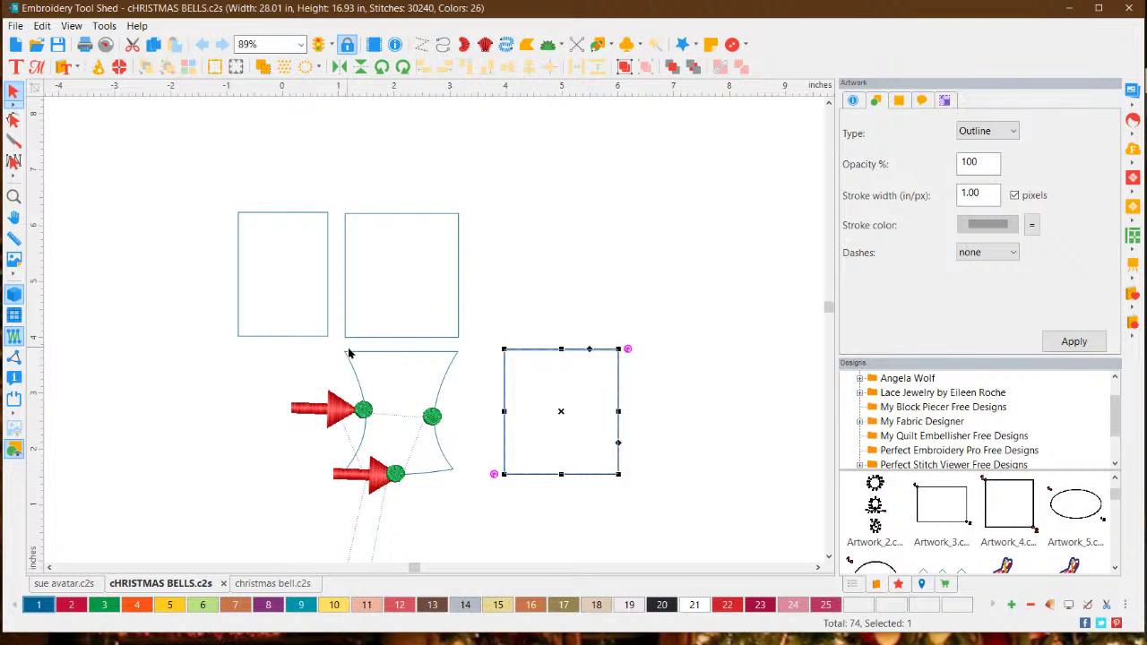
pyautogui.rightClick(511, 412)
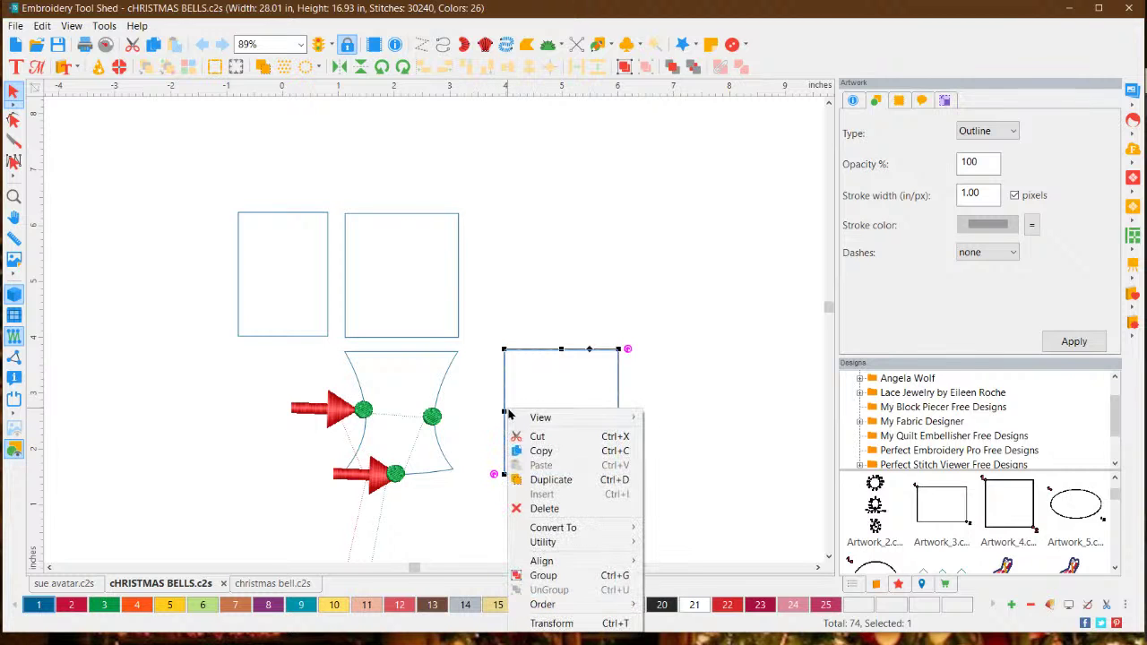
pyautogui.click(601, 411)
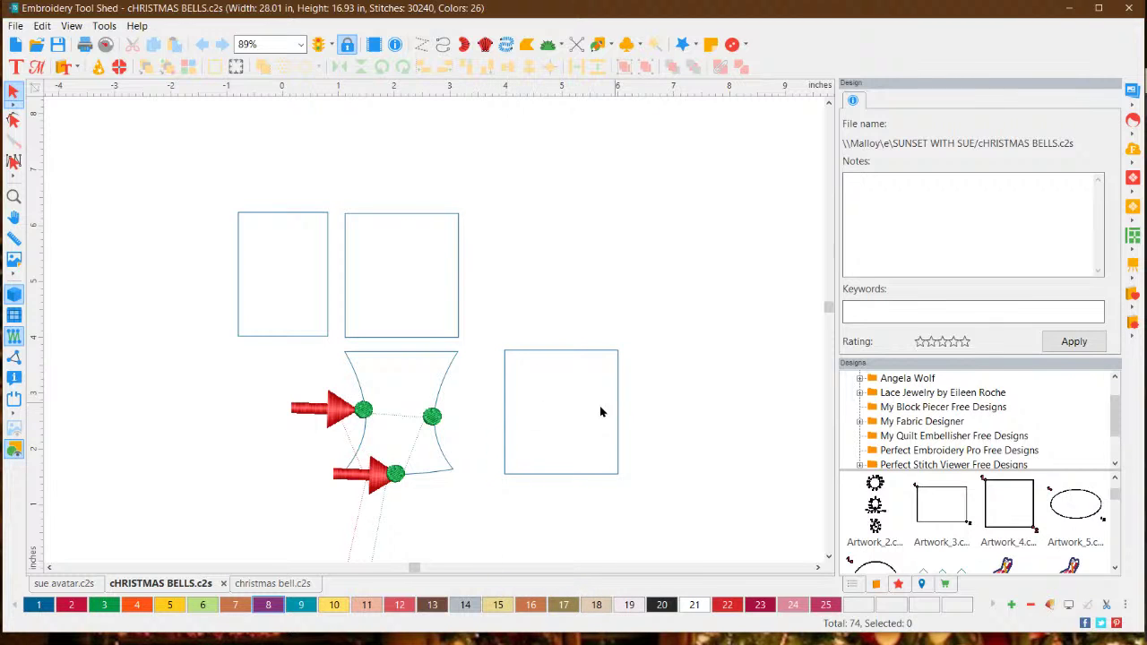
# Add a point midway along each vertical side of the square beside the arrow-marked shape, and pull both sides inward into curves.
pyautogui.click(504, 414)
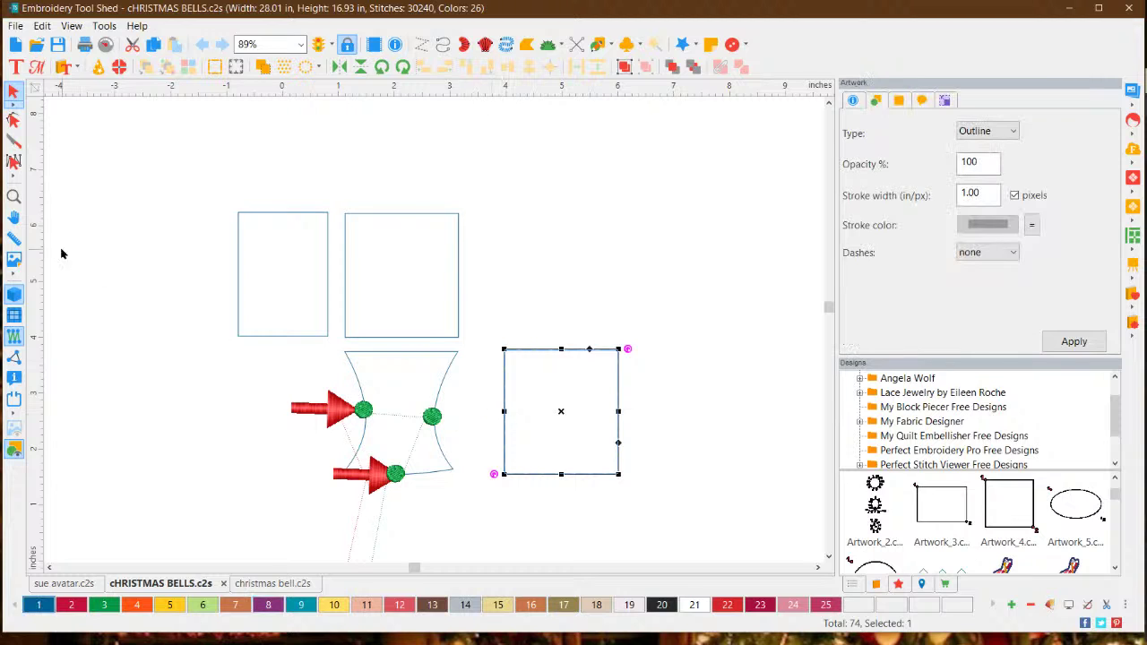
pyautogui.click(12, 120)
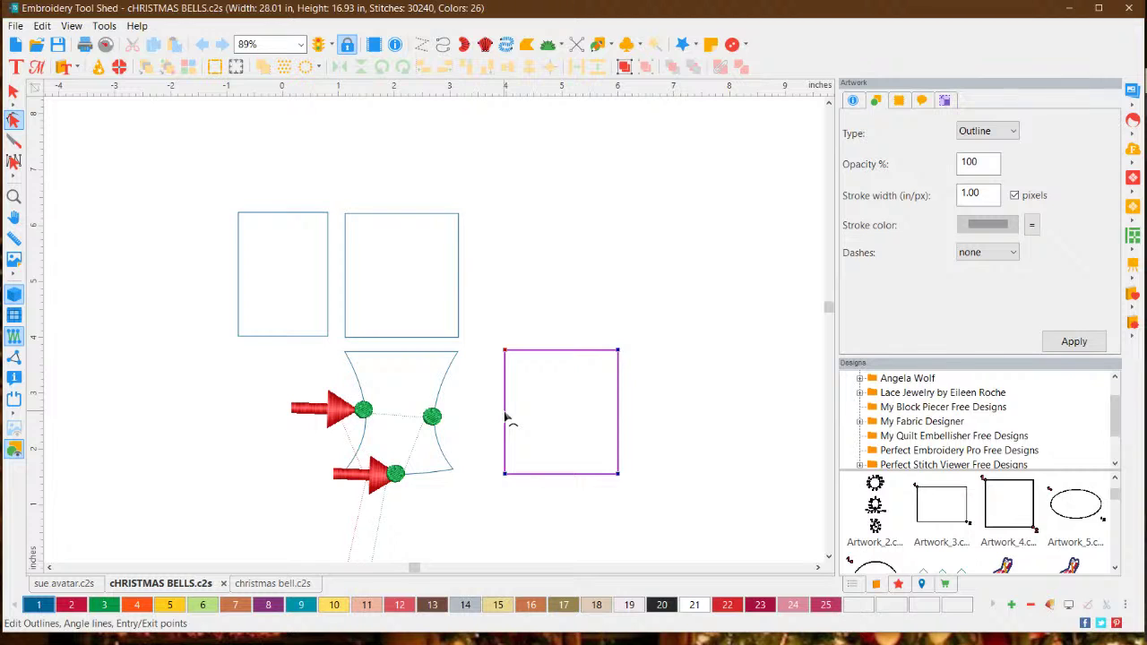
pyautogui.rightClick(505, 414)
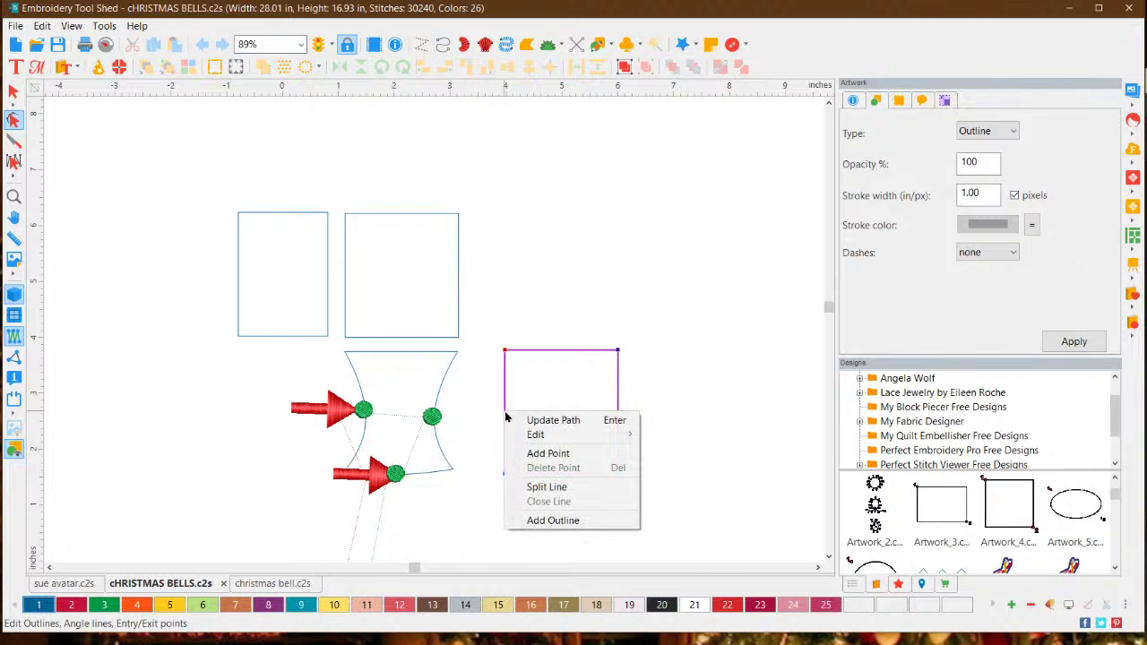
pyautogui.click(547, 453)
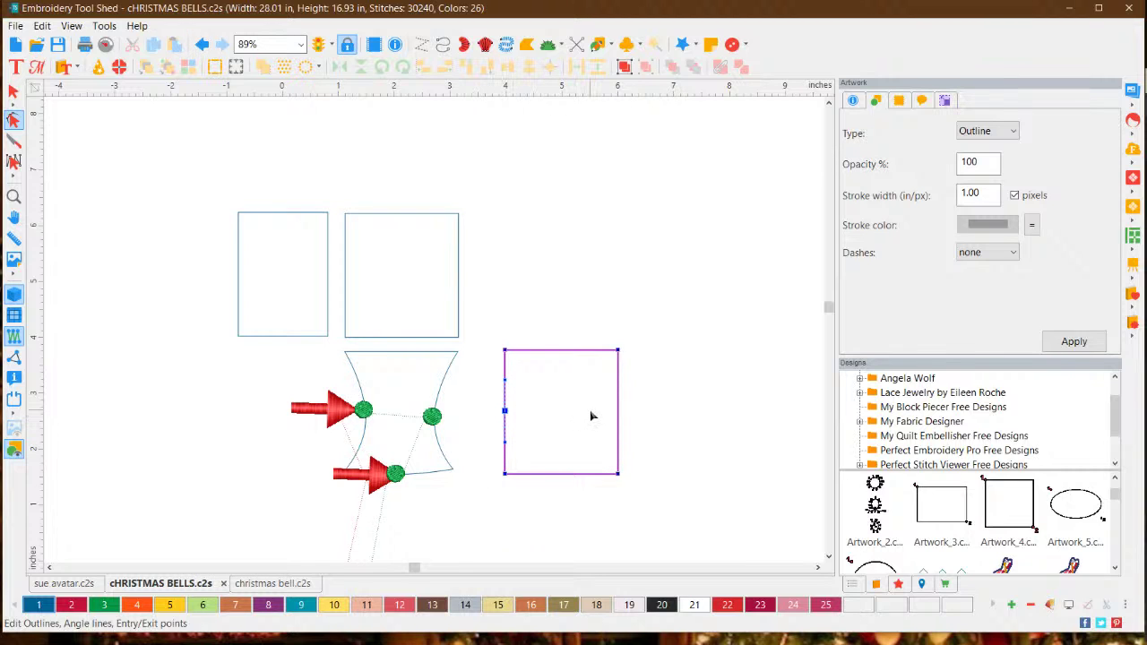
pyautogui.rightClick(620, 416)
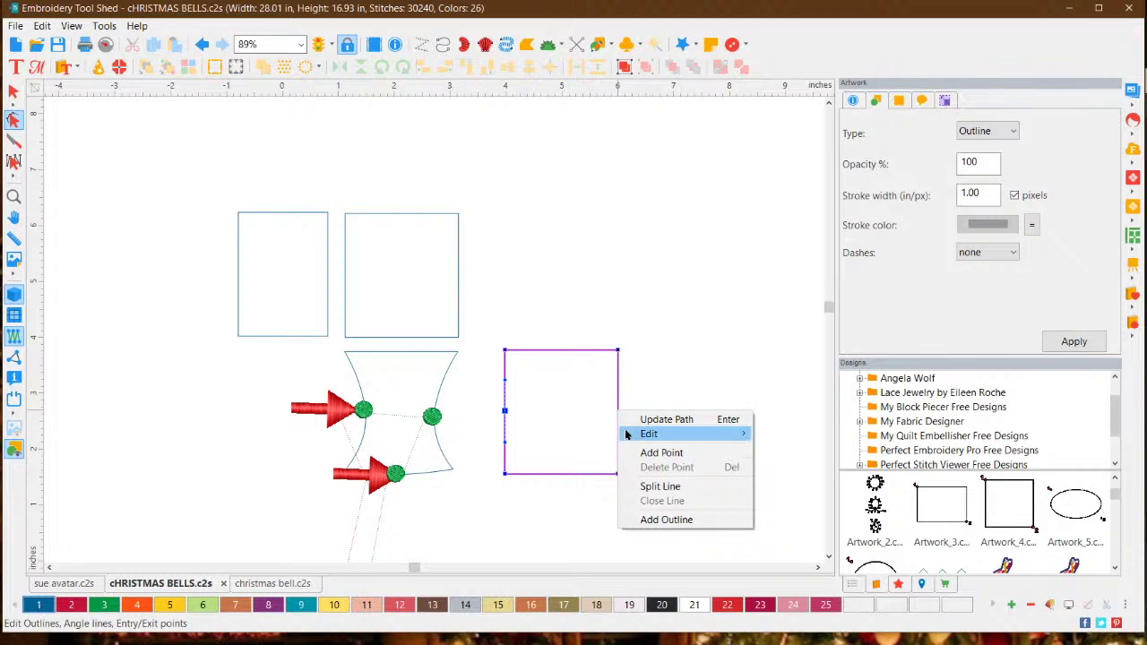
pyautogui.click(641, 454)
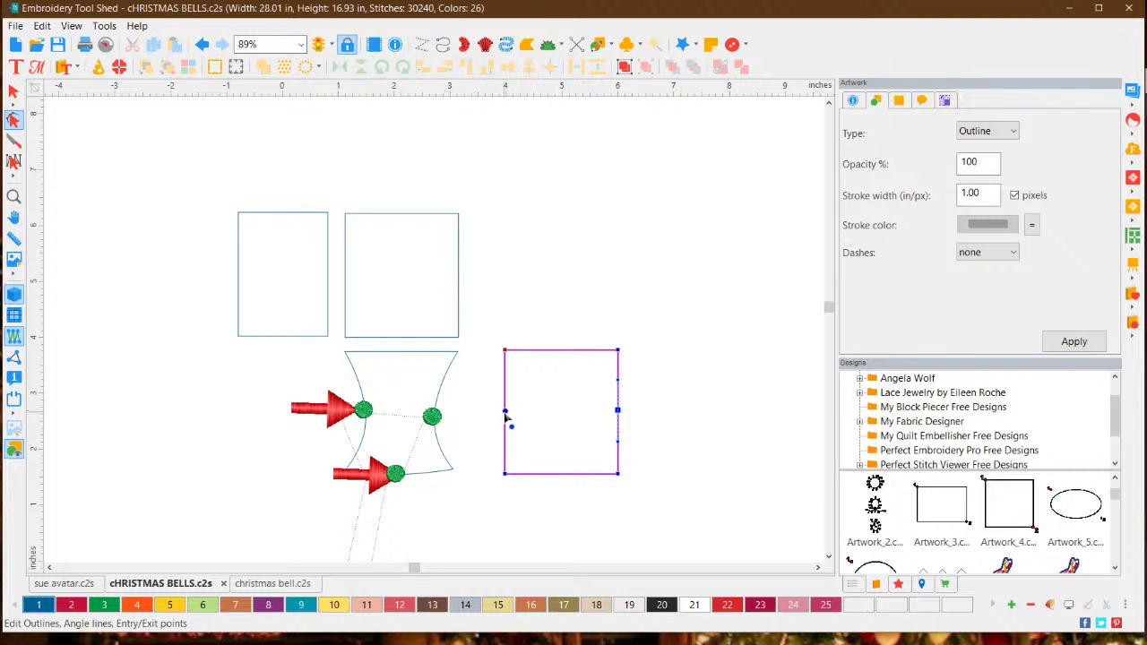
pyautogui.moveTo(507, 416); pyautogui.dragTo(528, 417)
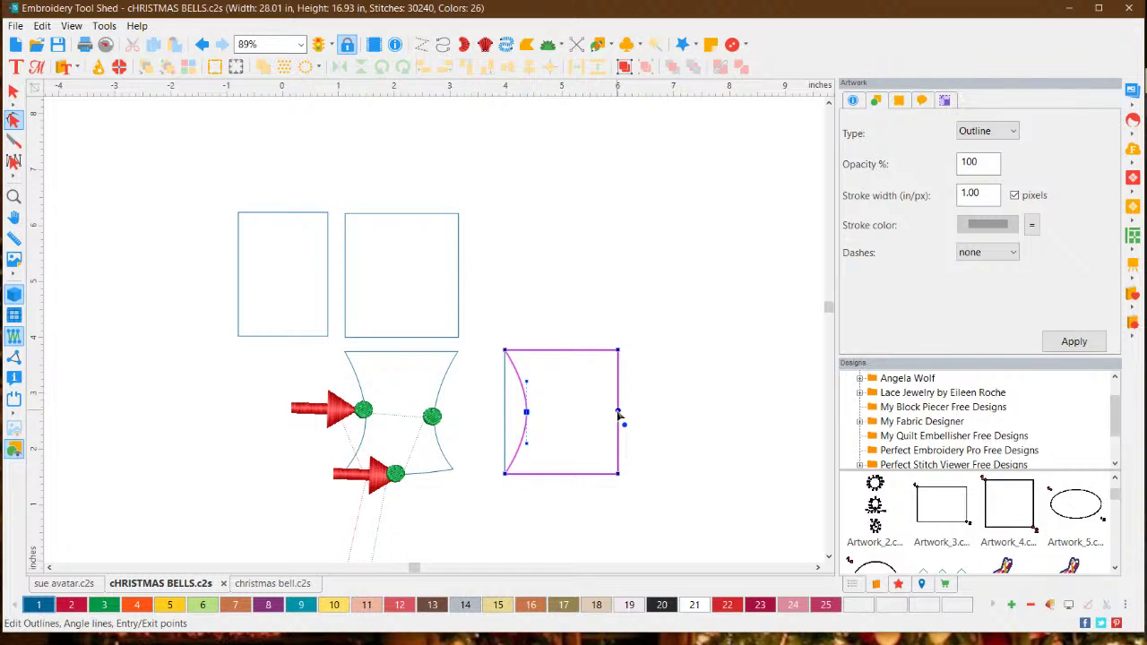
pyautogui.moveTo(618, 413); pyautogui.dragTo(600, 414)
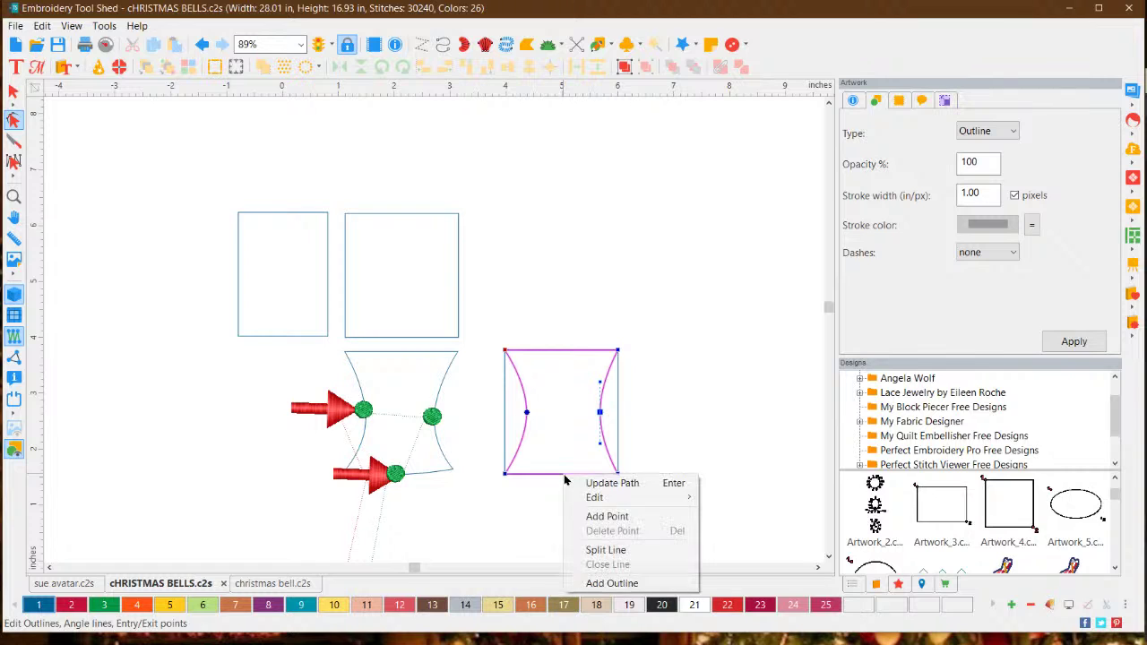
# Add a point midway along the shape's bottom edge, bow it slightly downward, and apply the outline edit.
pyautogui.rightClick(565, 475)
pyautogui.click(585, 517)
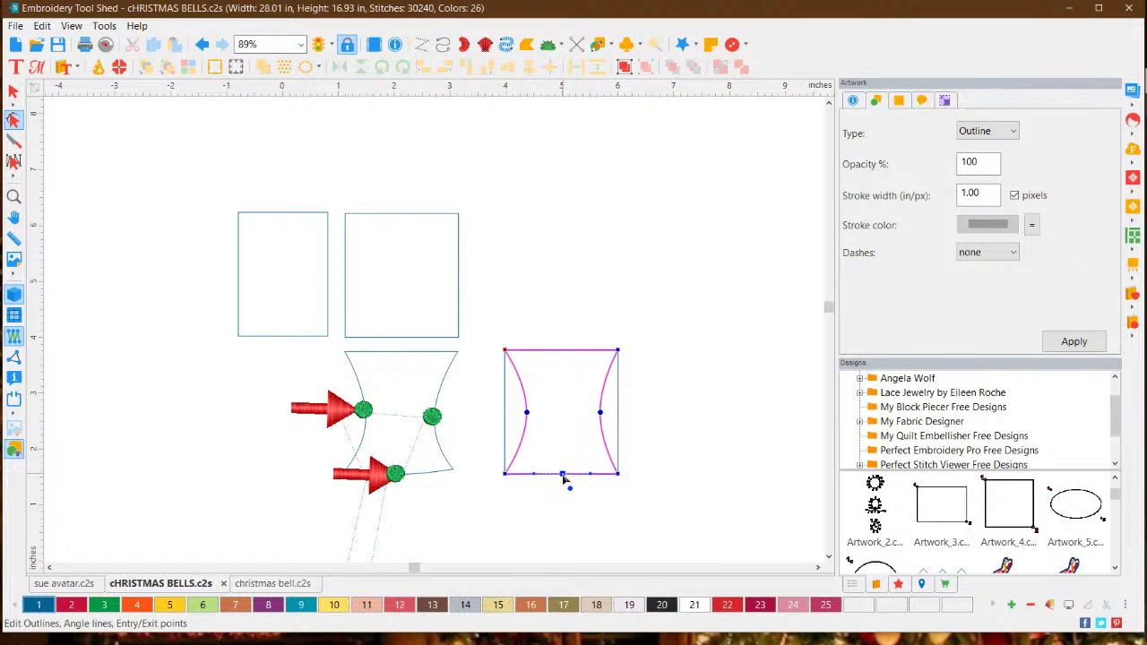
pyautogui.moveTo(562, 475); pyautogui.dragTo(563, 478)
pyautogui.click(1079, 347)
pyautogui.click(760, 417)
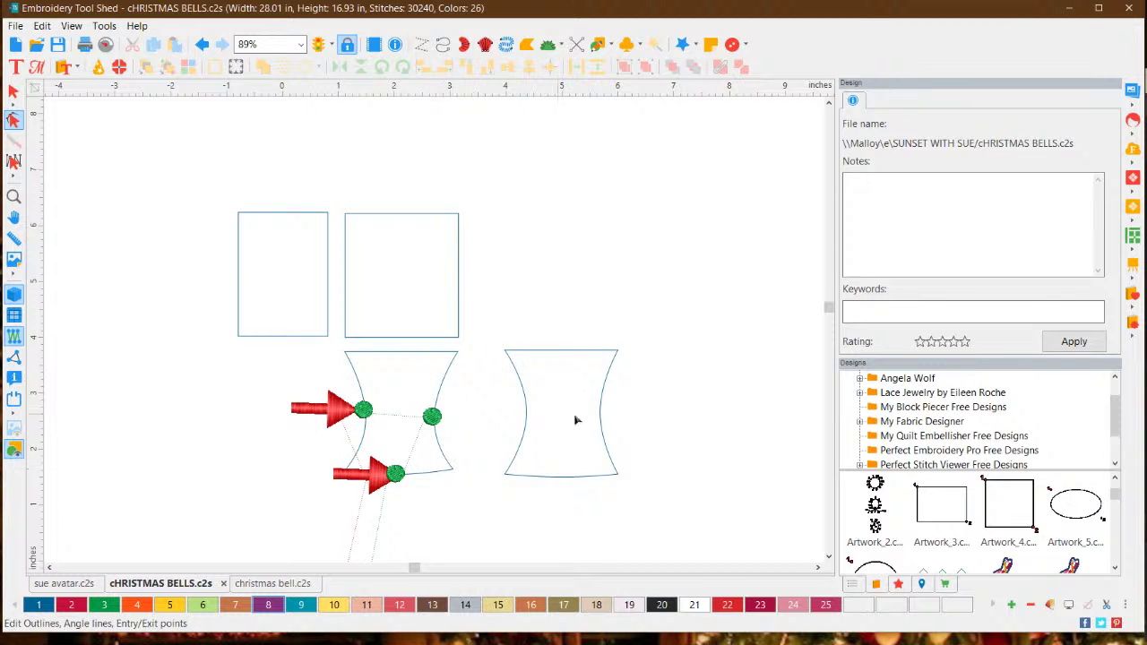
pyautogui.click(603, 417)
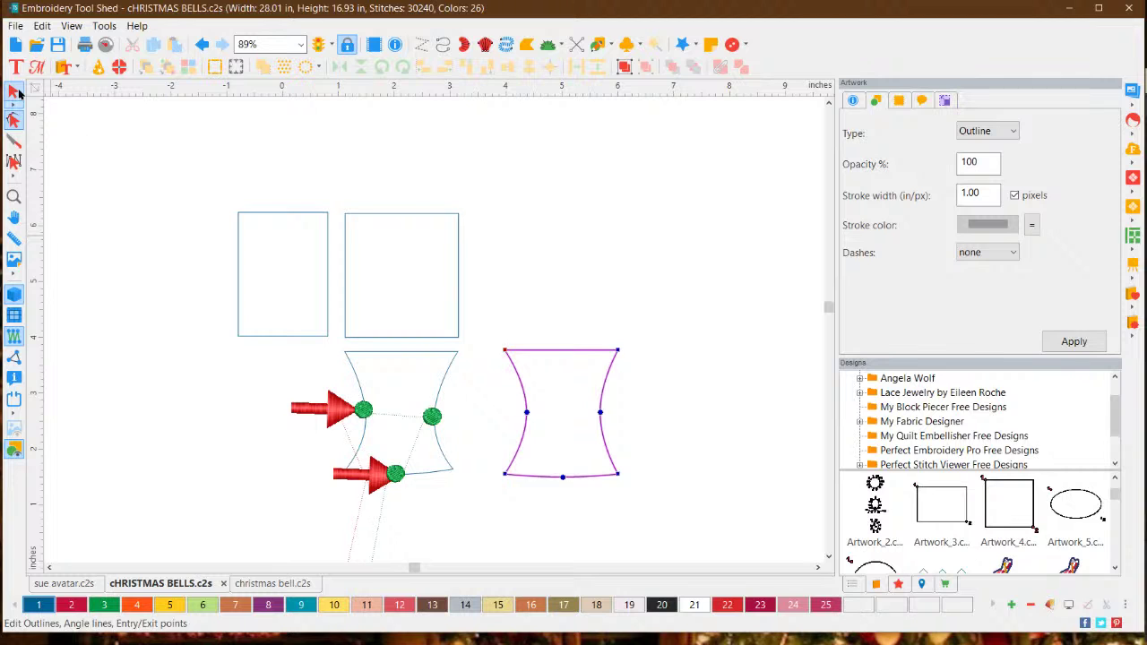
pyautogui.click(18, 92)
pyautogui.click(668, 399)
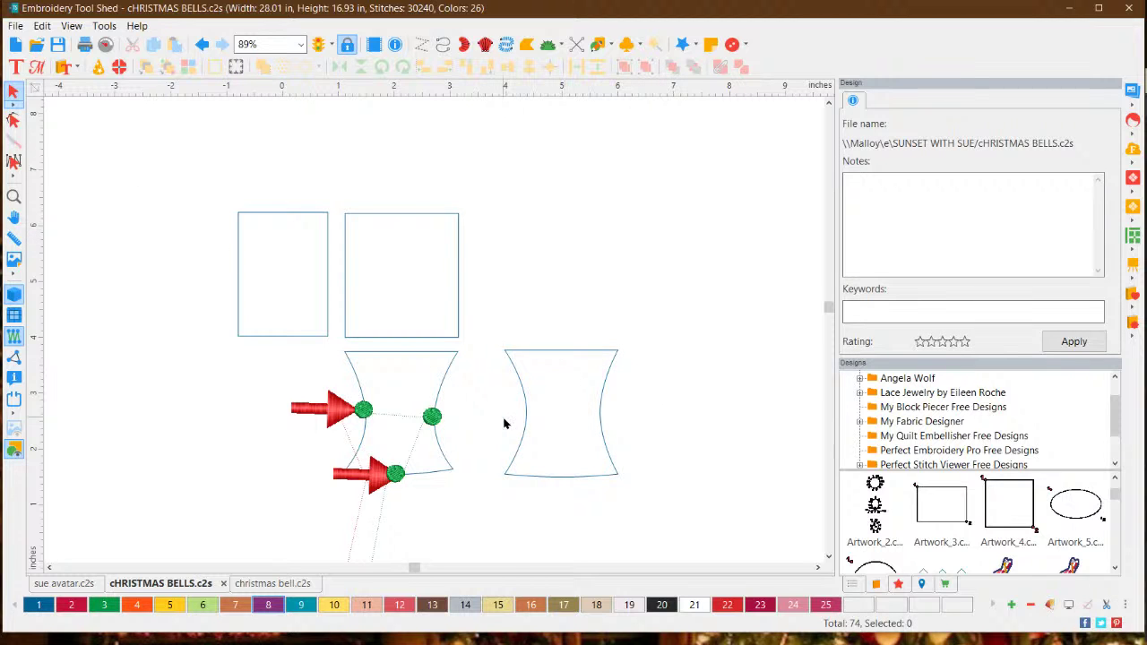
# On the red hourglass outline beside the X-marked bell, add a point midway along the top edge.
pyautogui.scroll(-1, 504, 422)
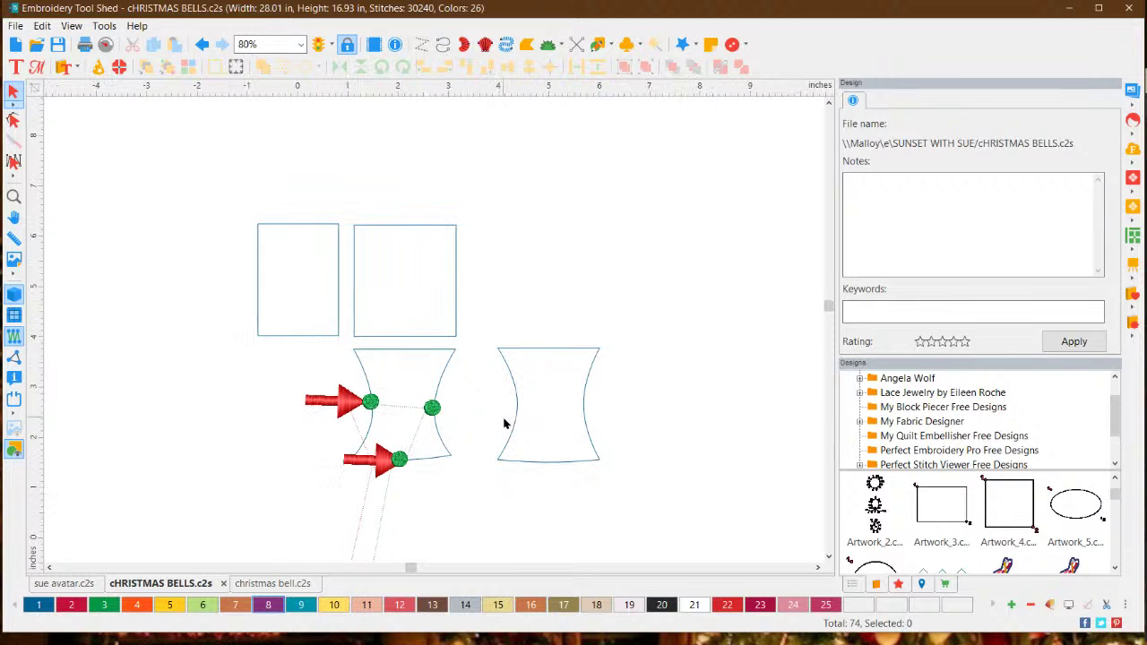
pyautogui.click(828, 558)
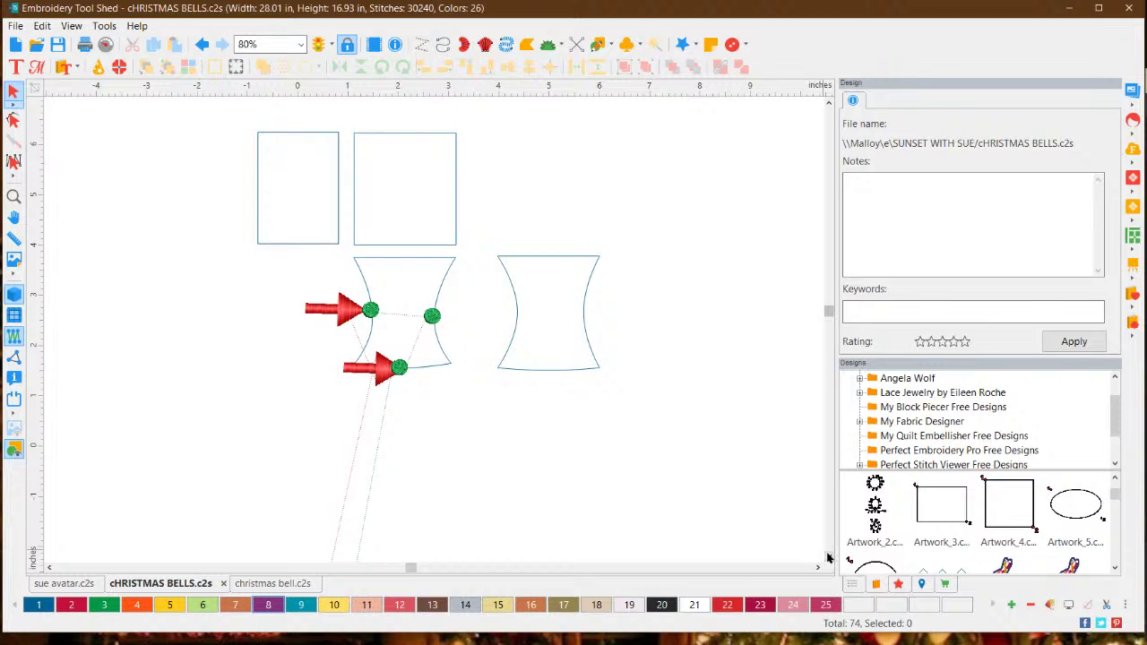
pyautogui.click(828, 558)
pyautogui.click(828, 557)
pyautogui.click(828, 557)
pyautogui.click(828, 557)
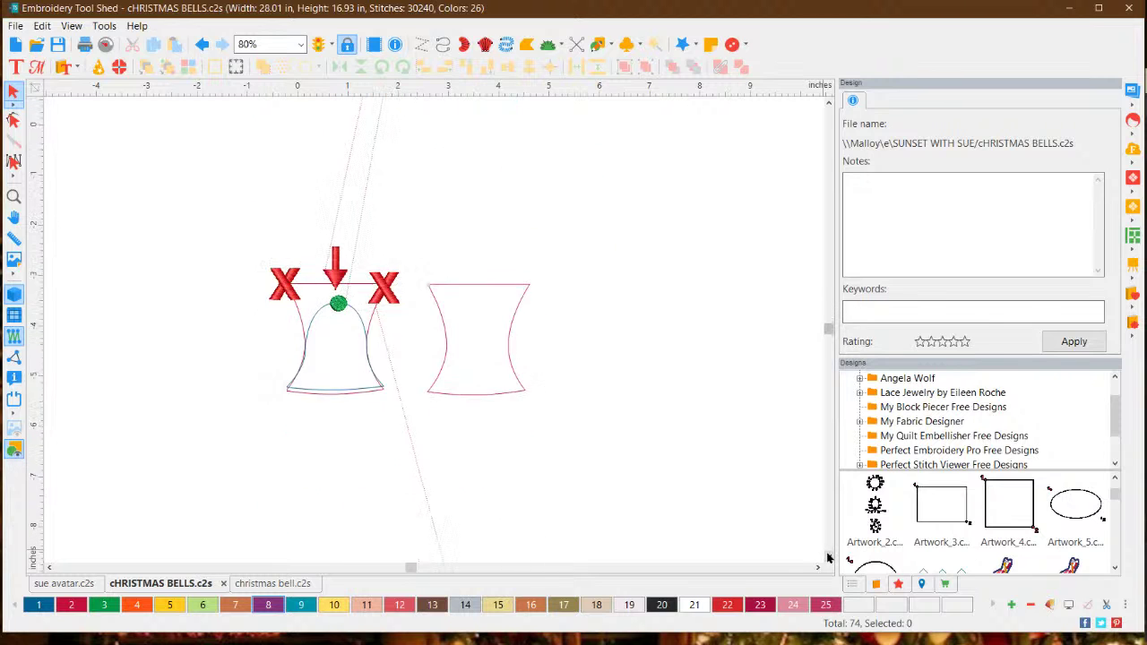
pyautogui.click(828, 557)
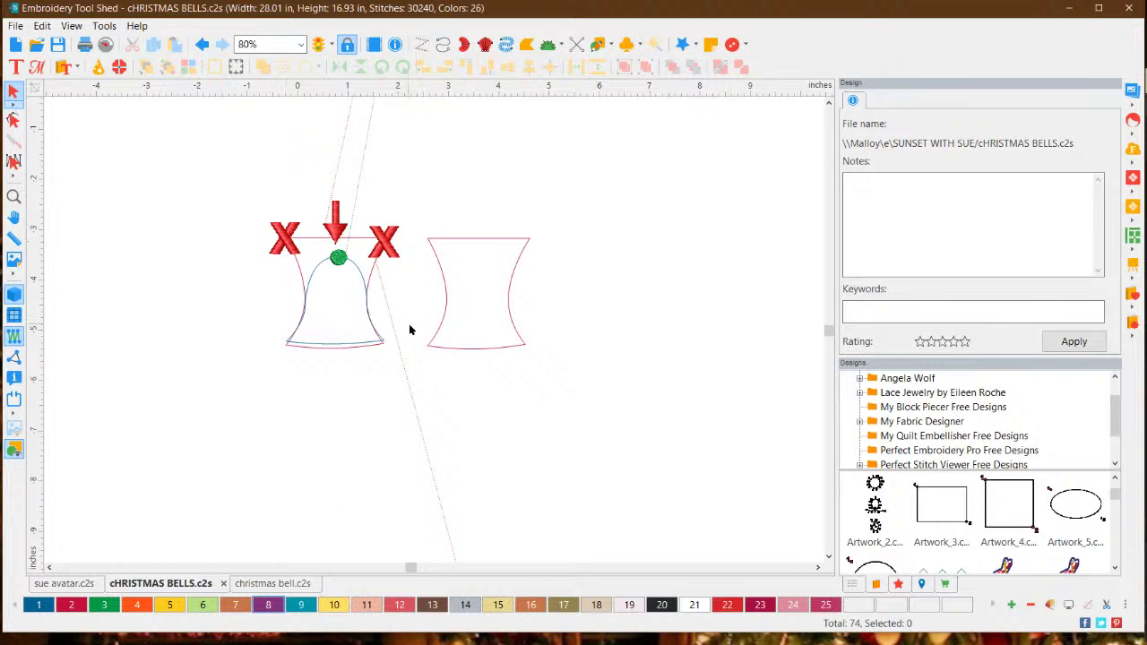
pyautogui.scroll(2, 416, 285)
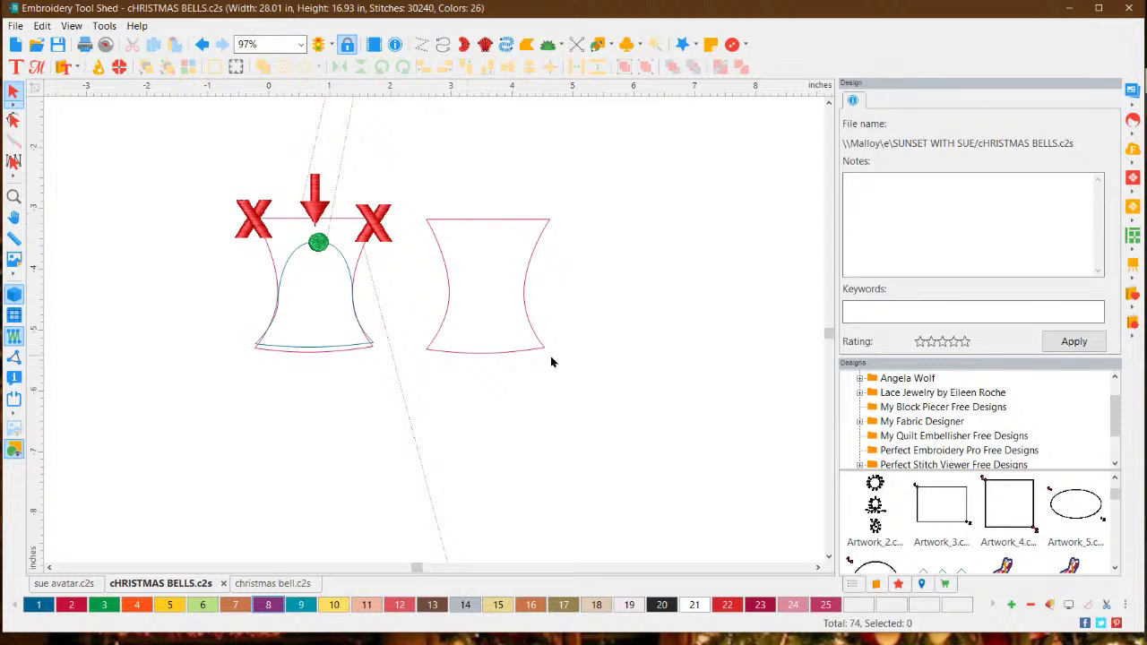
pyautogui.click(468, 222)
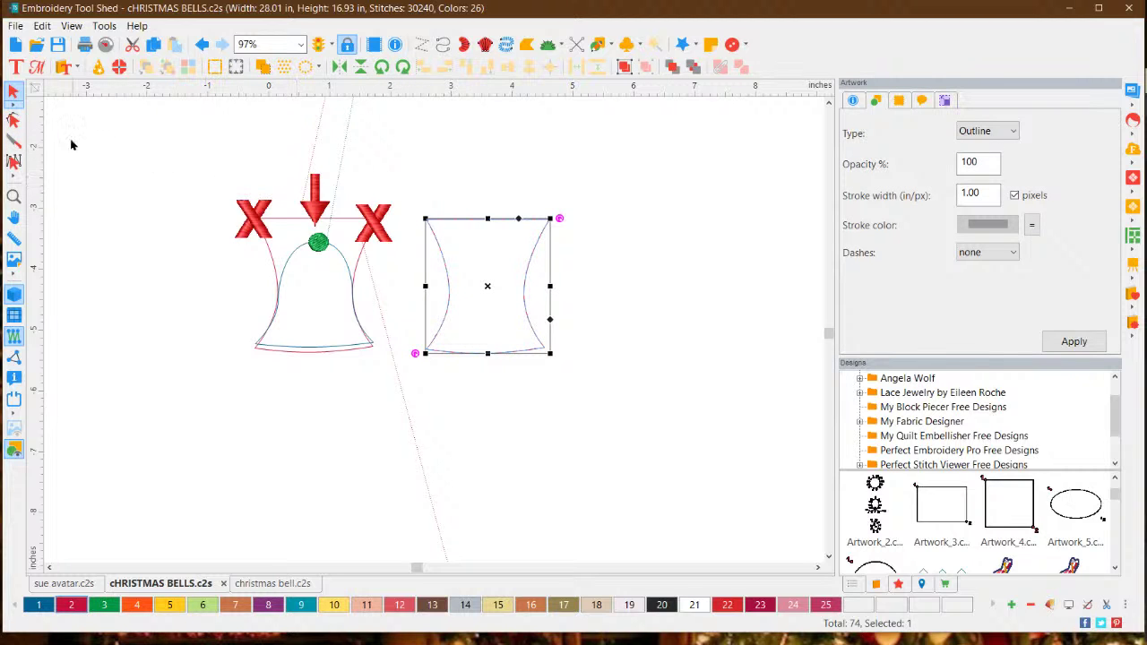
pyautogui.click(13, 119)
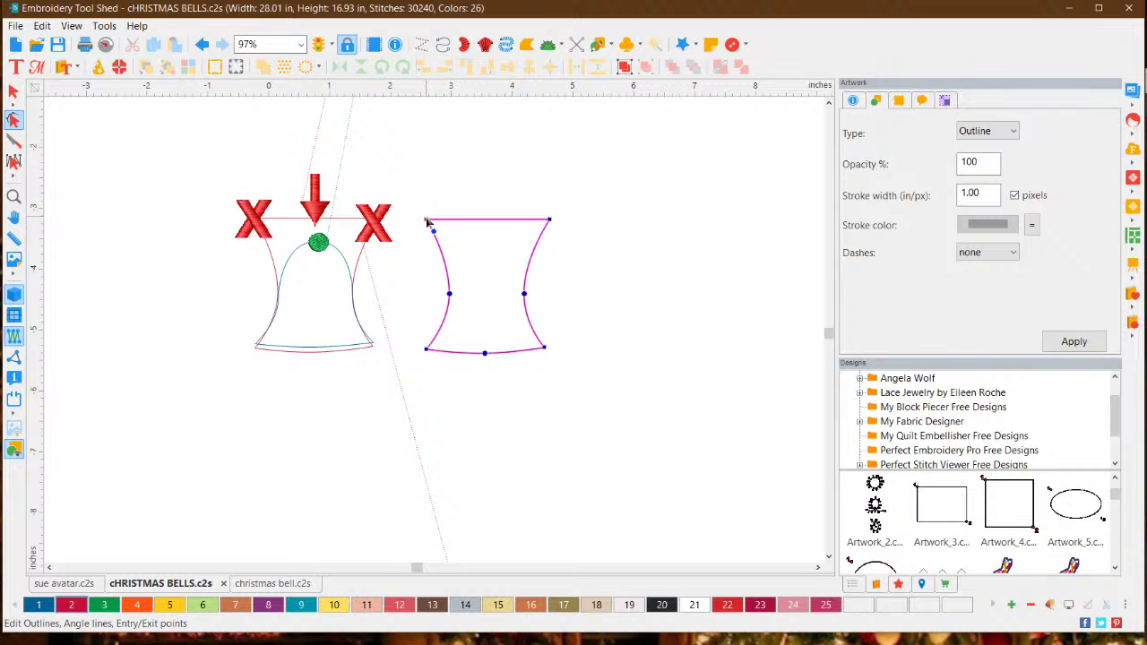
pyautogui.rightClick(484, 223)
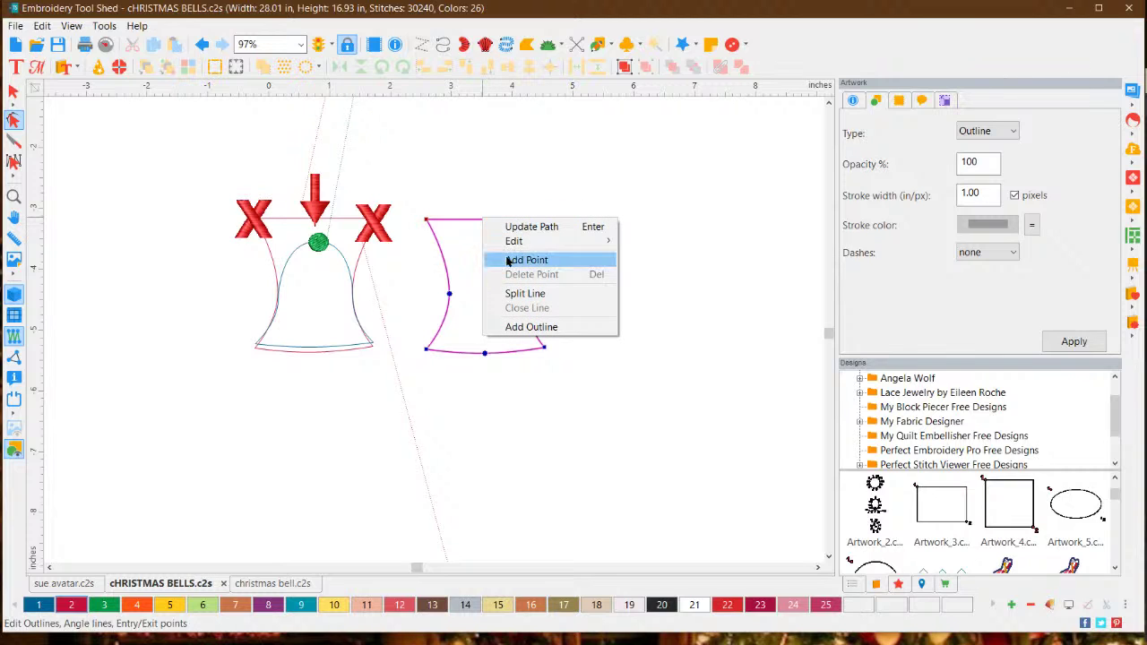
pyautogui.click(507, 258)
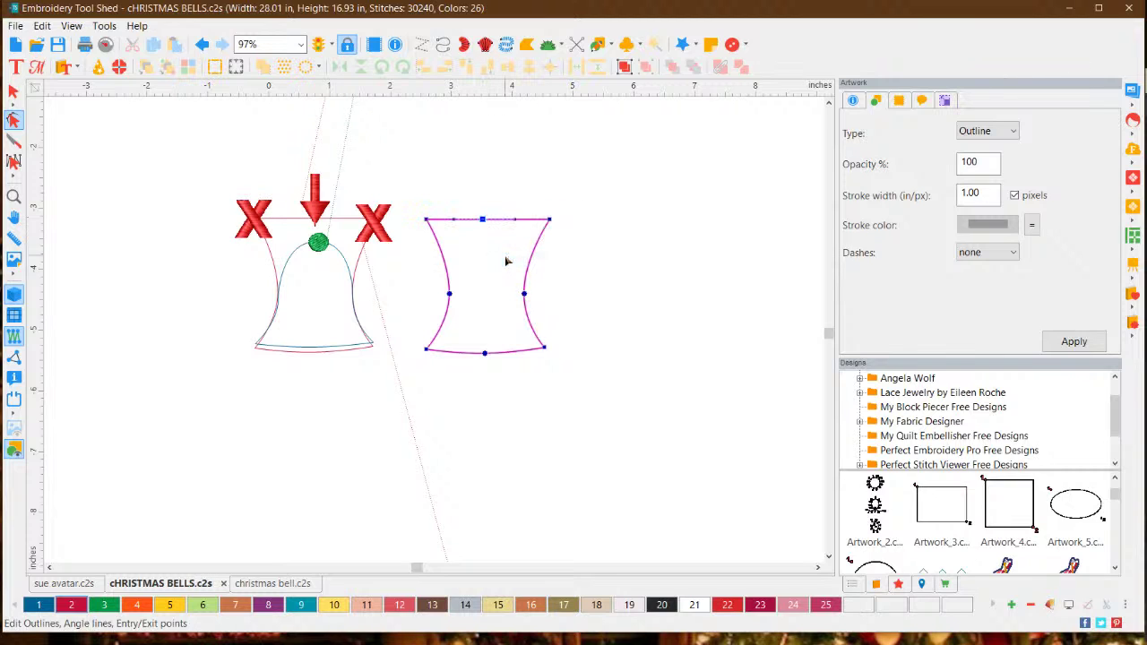
# Delete both top corner points of the red outline to round it into a bell, and finish the outline edit.
pyautogui.click(549, 217)
pyautogui.press('Delete')
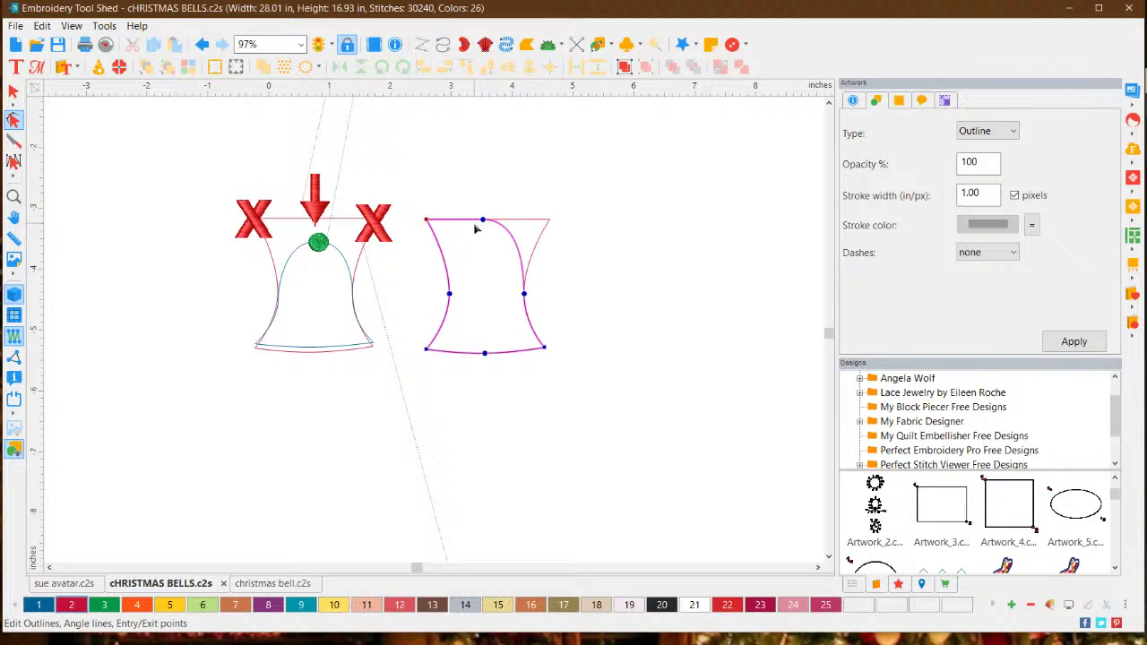
pyautogui.click(426, 221)
pyautogui.press('Delete')
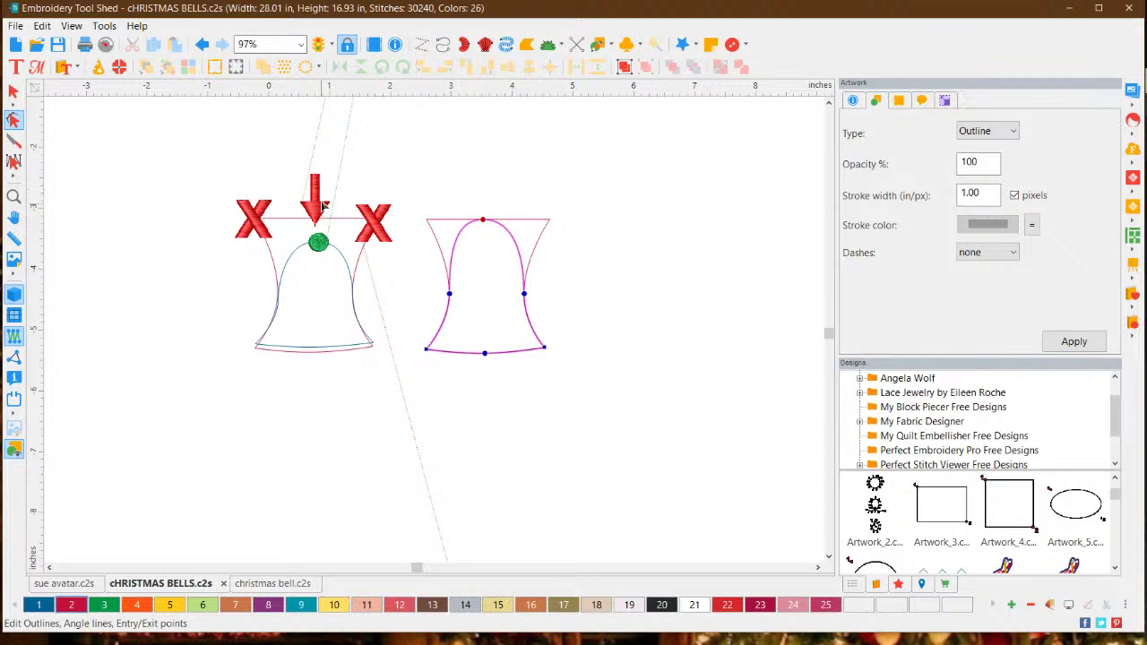
pyautogui.click(14, 91)
pyautogui.click(500, 192)
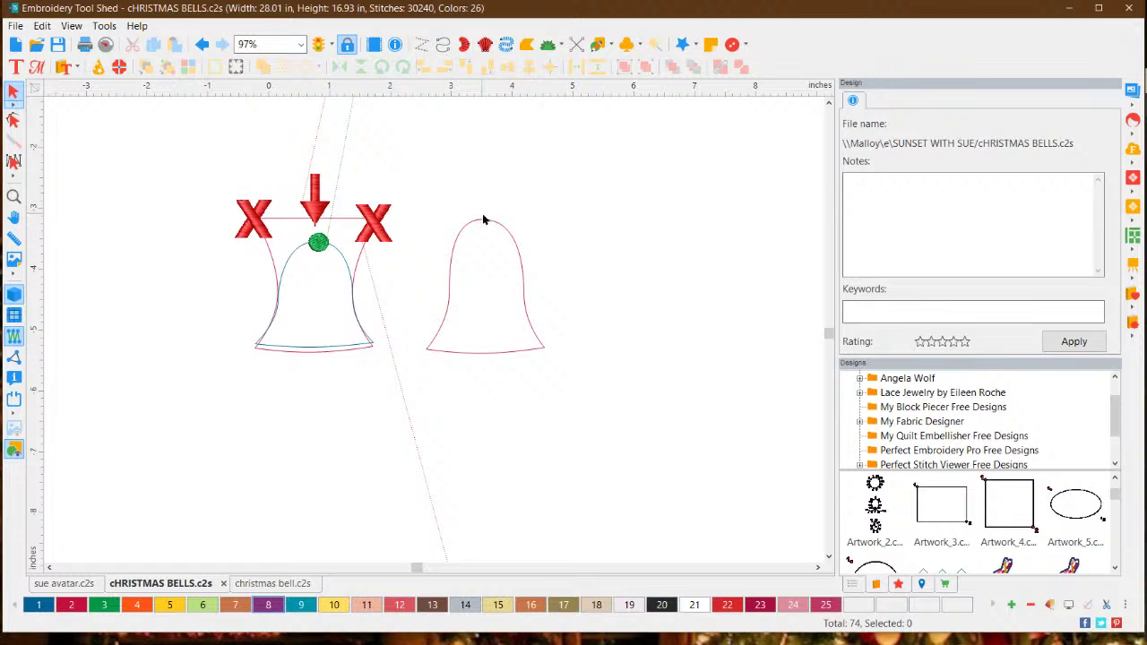
# Shorten the red bell outline slightly by lowering its top edge, keeping the base in place.
pyautogui.click(483, 219)
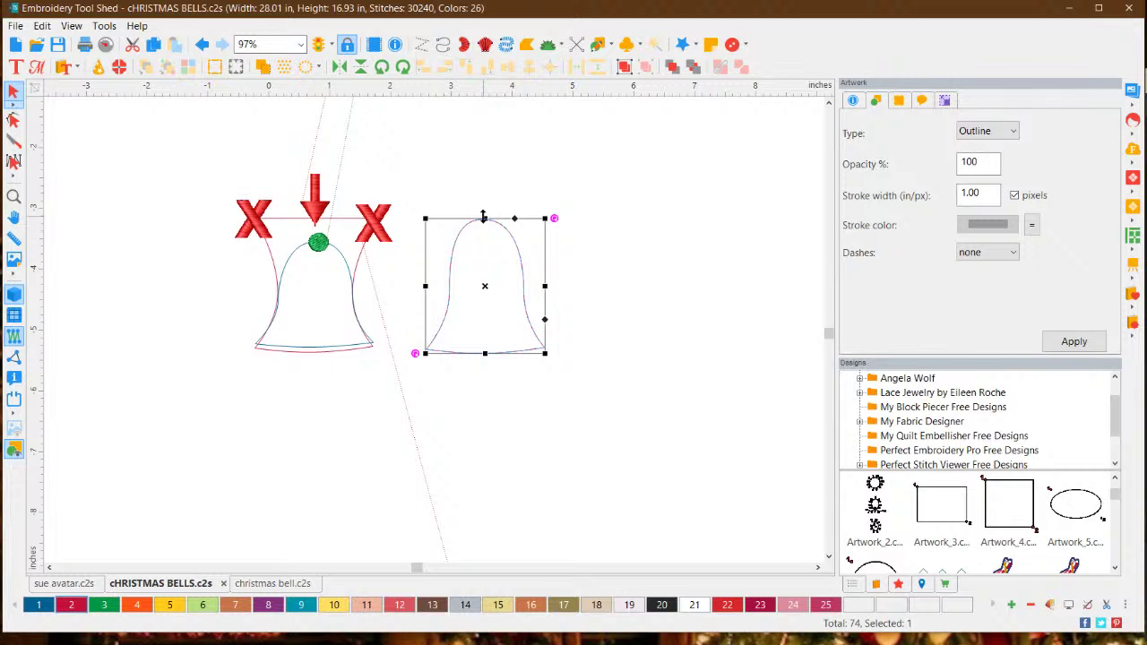
pyautogui.moveTo(483, 217); pyautogui.dragTo(484, 239)
pyautogui.click(631, 251)
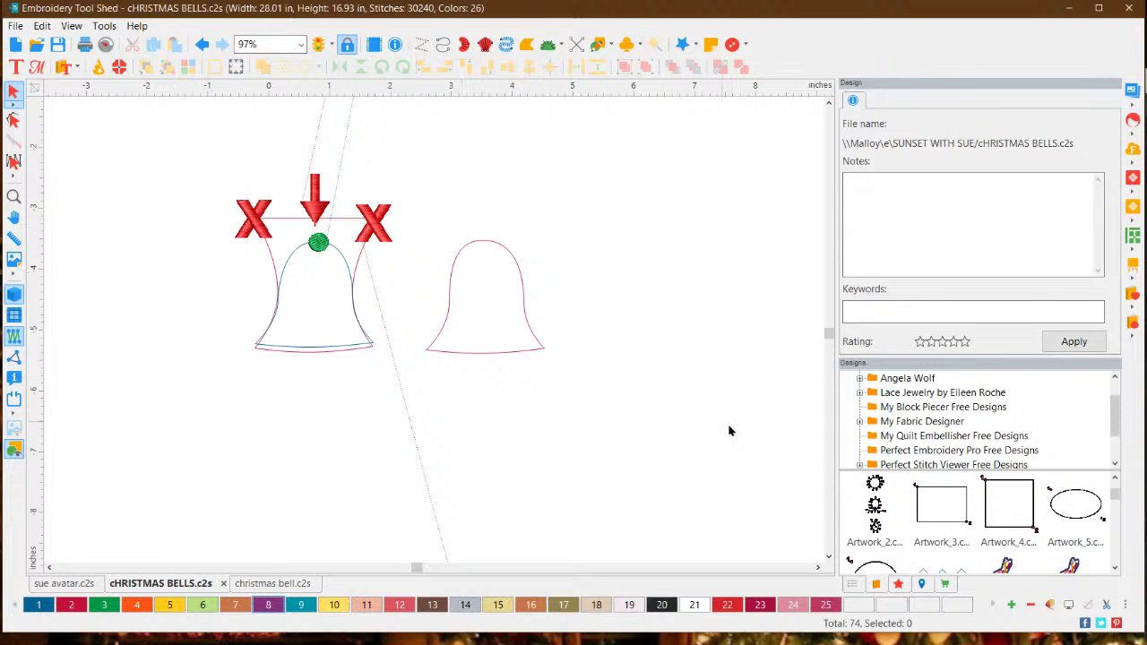
# Examine the lower row of bell stages, including the plain blue bell outline and the green letter C.
pyautogui.click(829, 557)
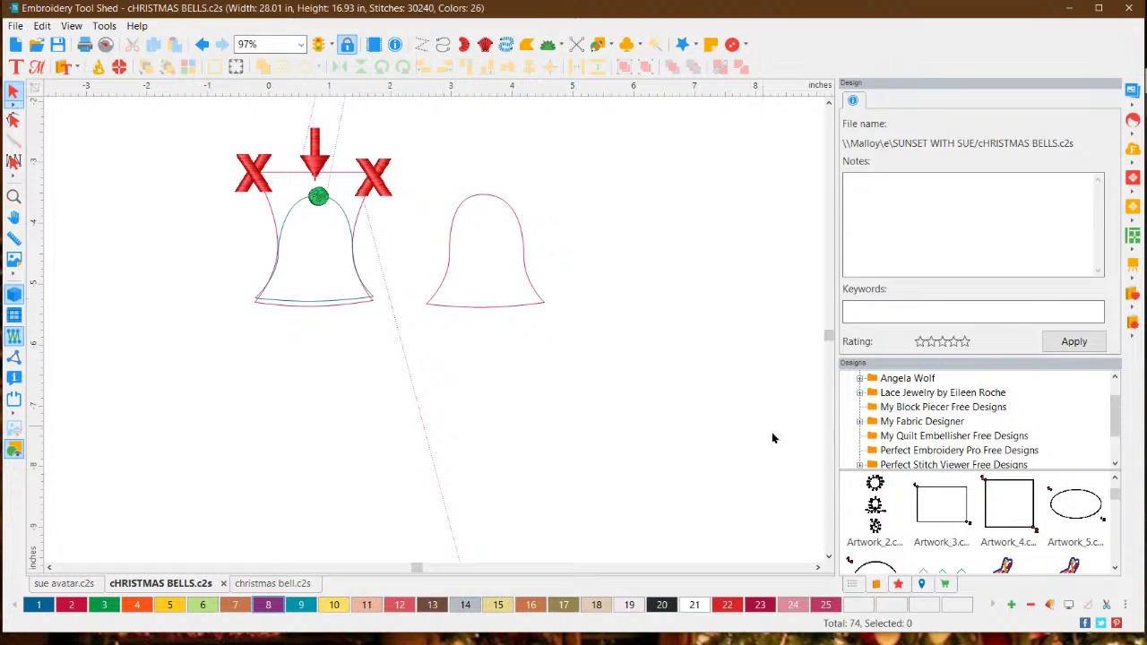
pyautogui.click(829, 557)
pyautogui.click(829, 558)
pyautogui.click(829, 557)
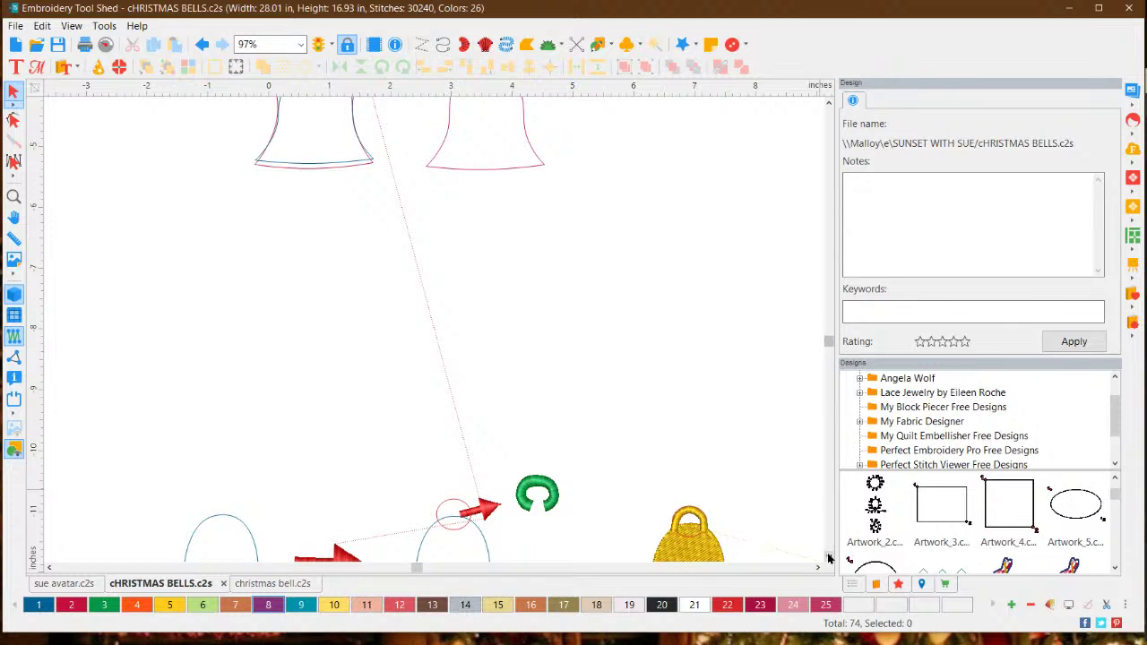
pyautogui.scroll(-5, 159, 379)
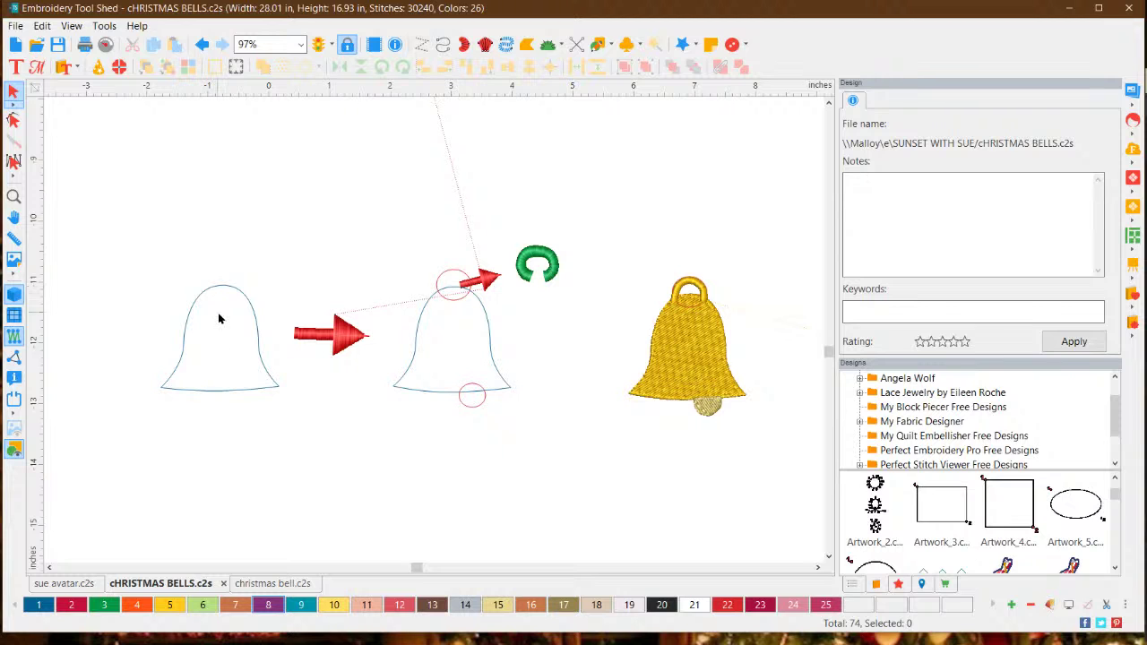
pyautogui.click(220, 289)
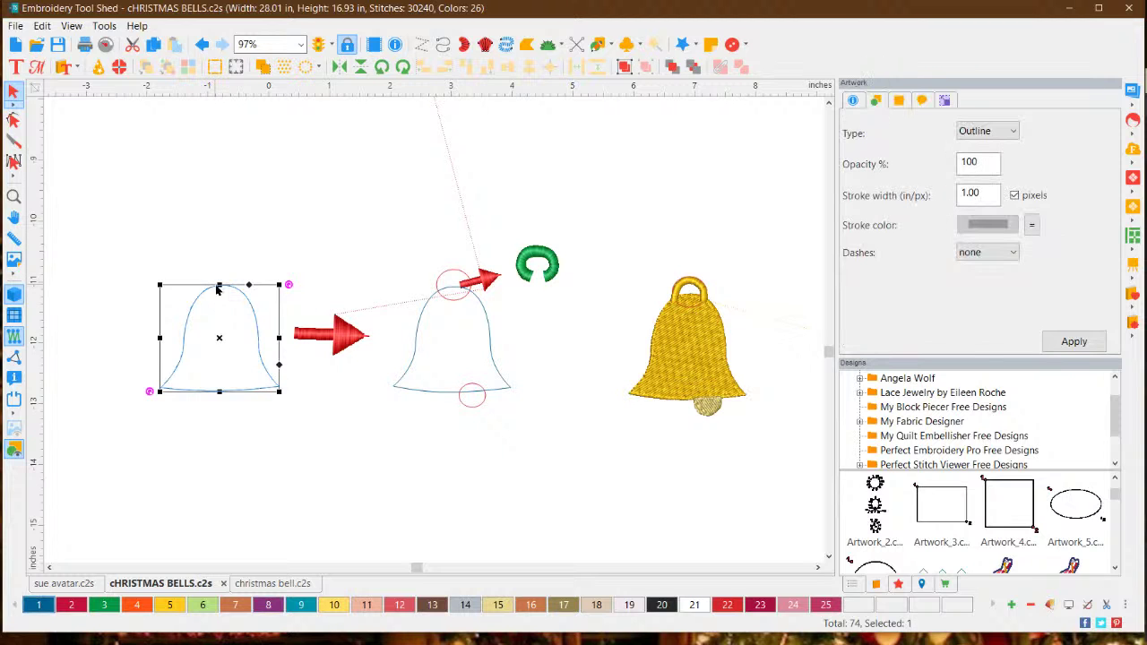
pyautogui.click(315, 411)
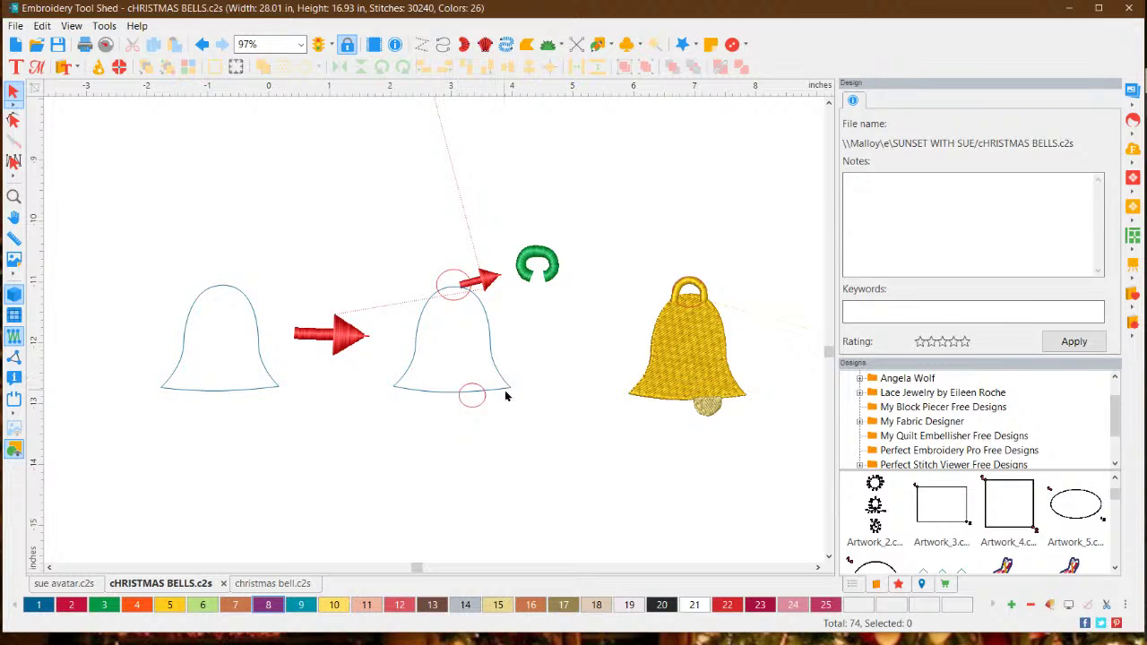
pyautogui.click(538, 260)
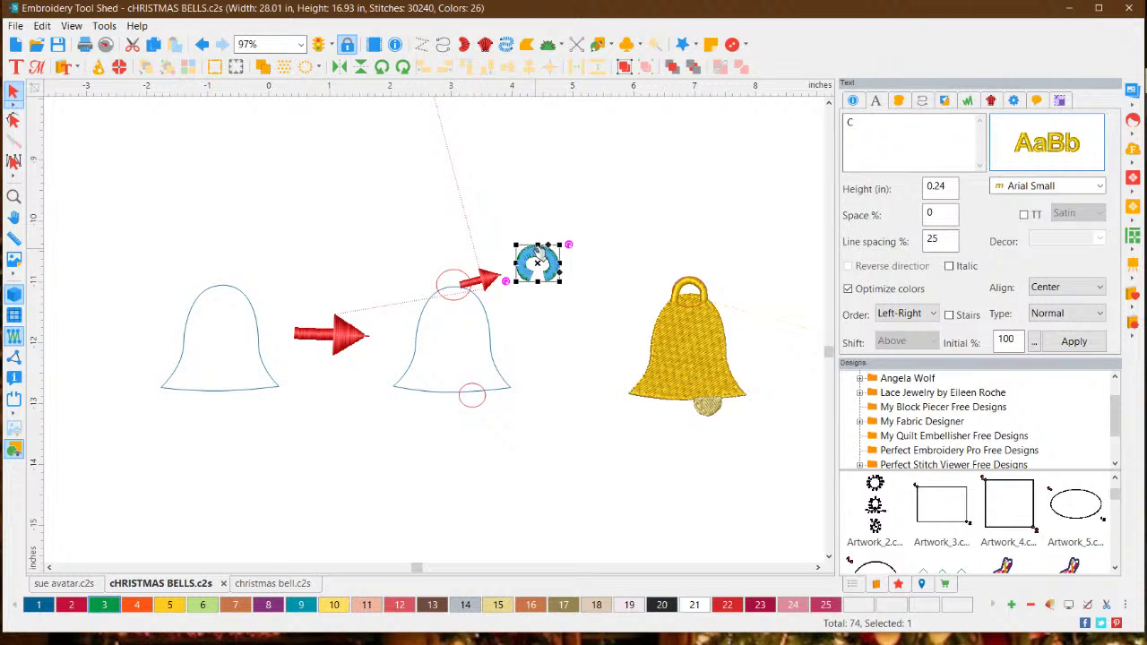
# Move the red circle off the top of the middle bell outline into the empty space above it.
pyautogui.click(454, 270)
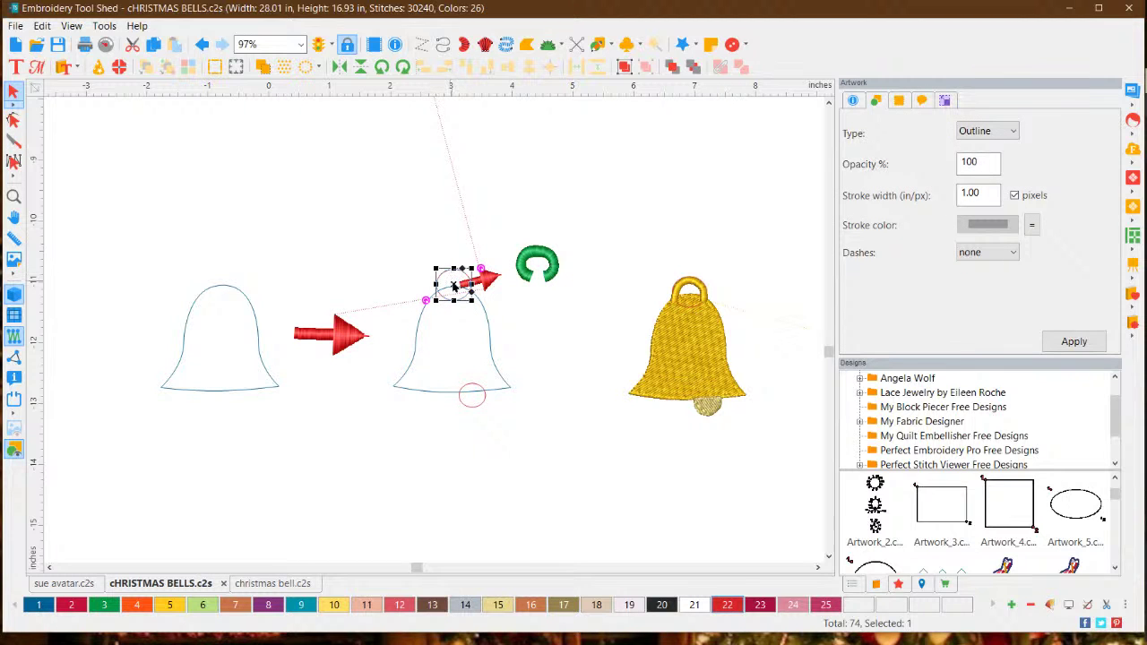
pyautogui.moveTo(454, 270)
pyautogui.mouseDown()
pyautogui.moveTo(436, 281)
pyautogui.moveTo(455, 287)
pyautogui.mouseUp()
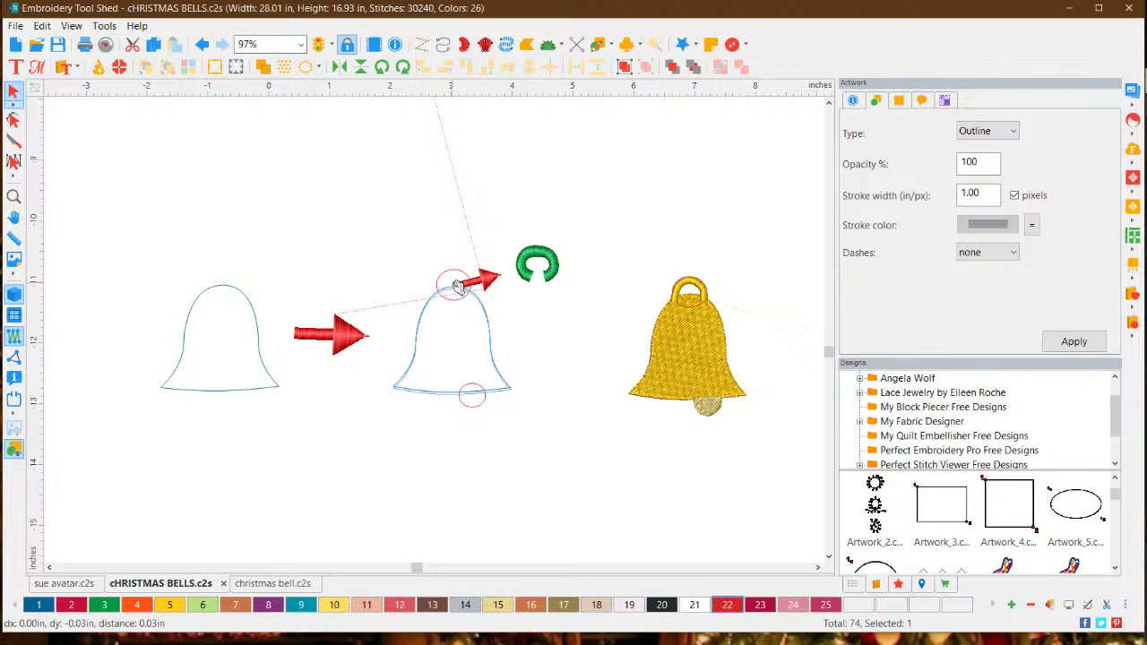
pyautogui.click(542, 338)
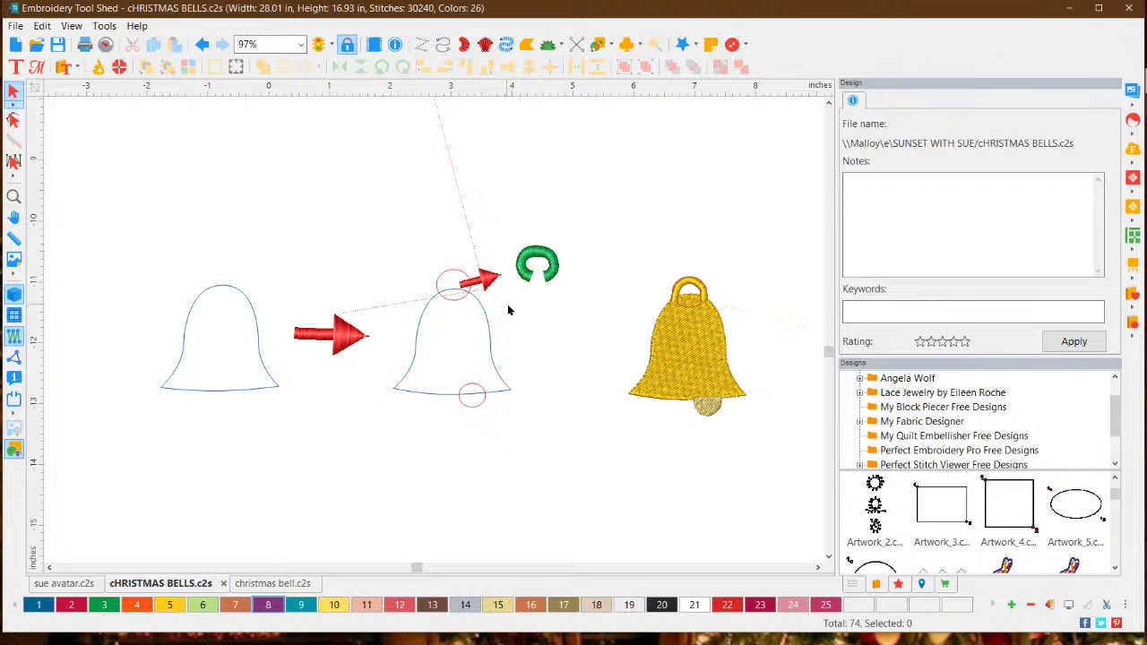
pyautogui.click(452, 280)
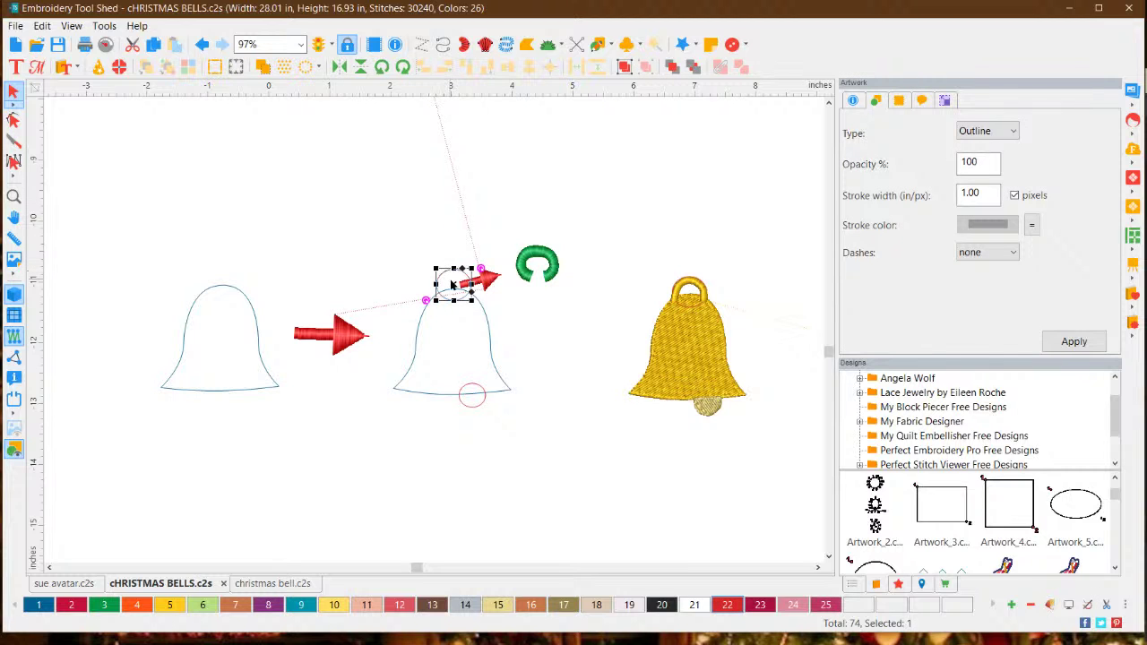
pyautogui.click(455, 287)
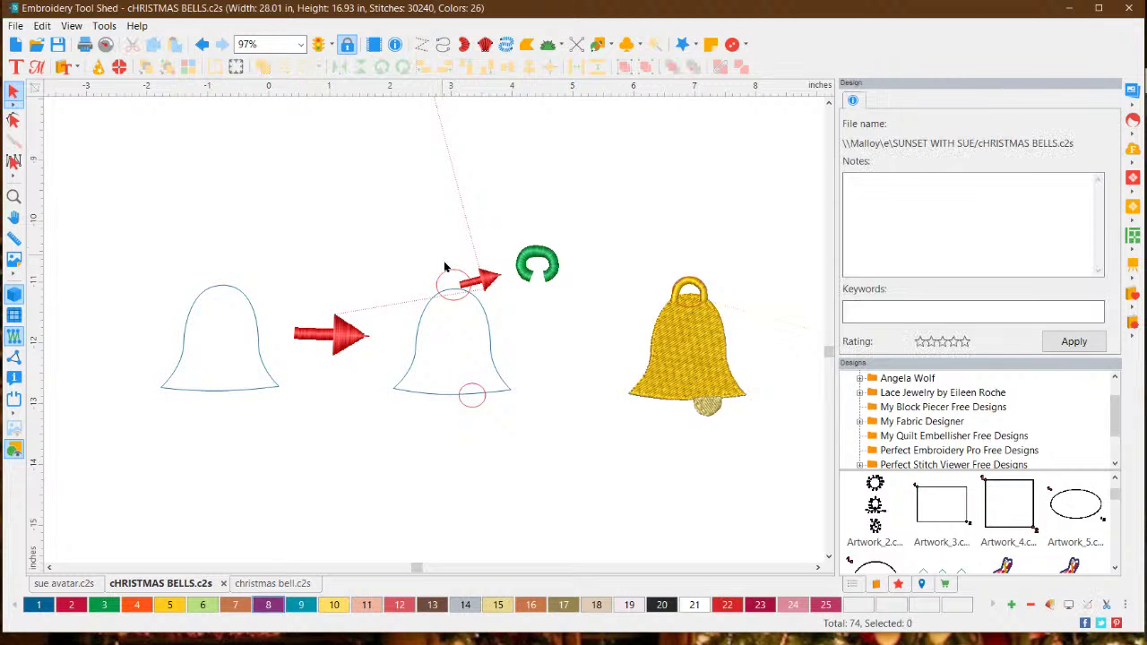
pyautogui.click(452, 275)
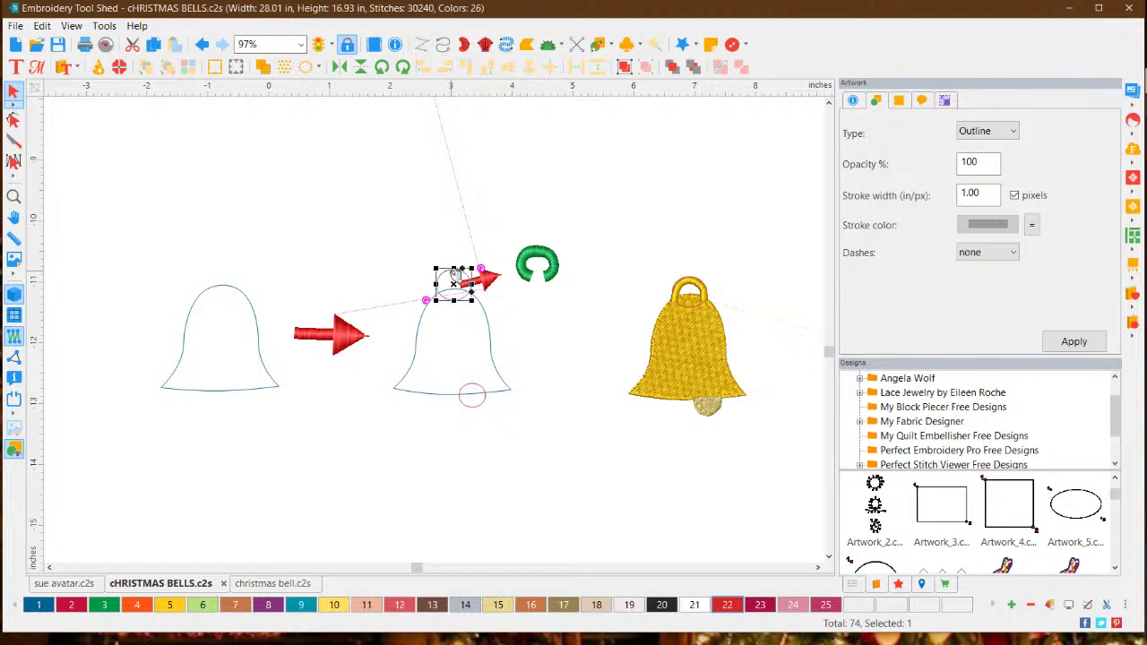
pyautogui.moveTo(453, 274); pyautogui.dragTo(433, 178)
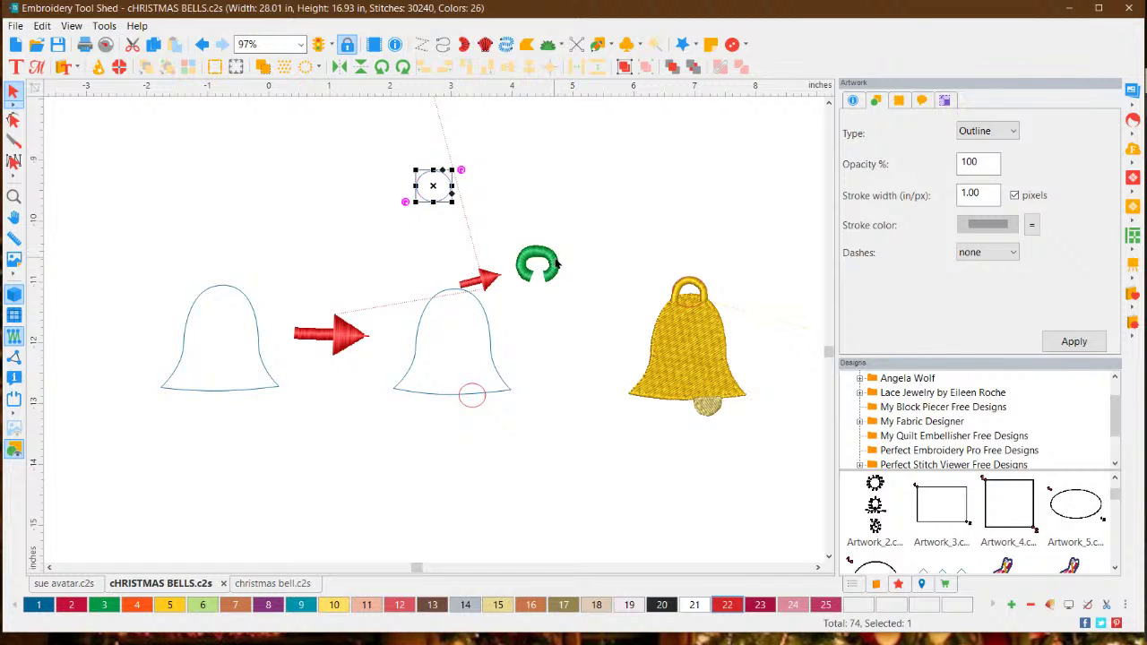
# Place the green letter C over the top of the middle bell outline as its hanging loop.
pyautogui.click(557, 260)
pyautogui.moveTo(557, 260); pyautogui.dragTo(565, 215)
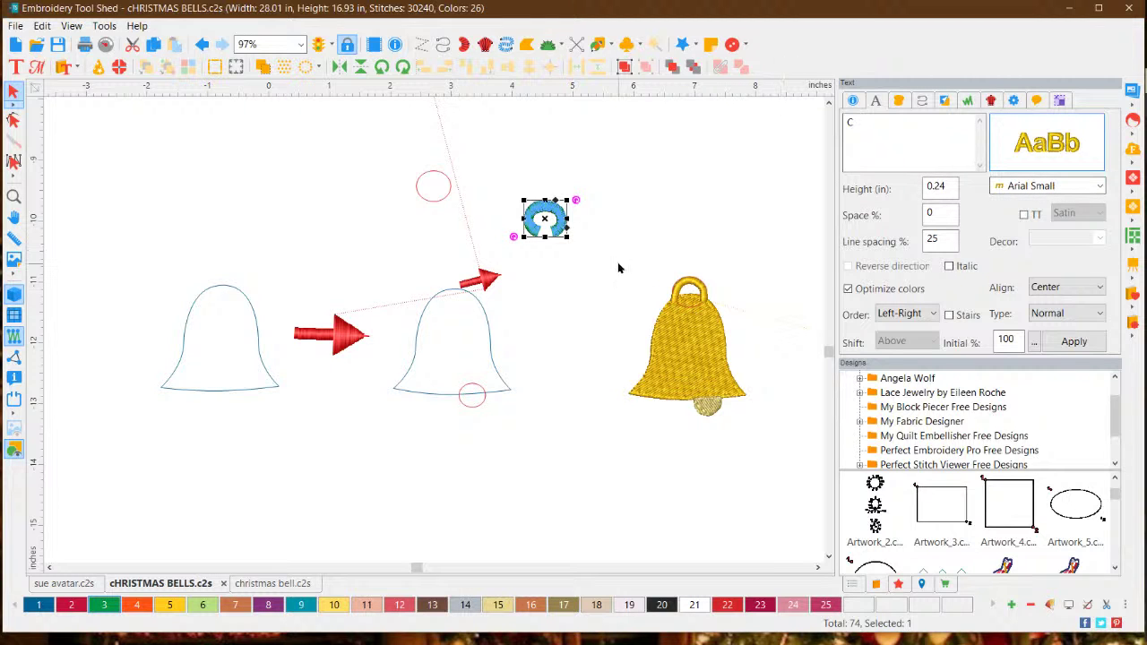
pyautogui.moveTo(560, 219); pyautogui.dragTo(470, 279)
pyautogui.click(553, 390)
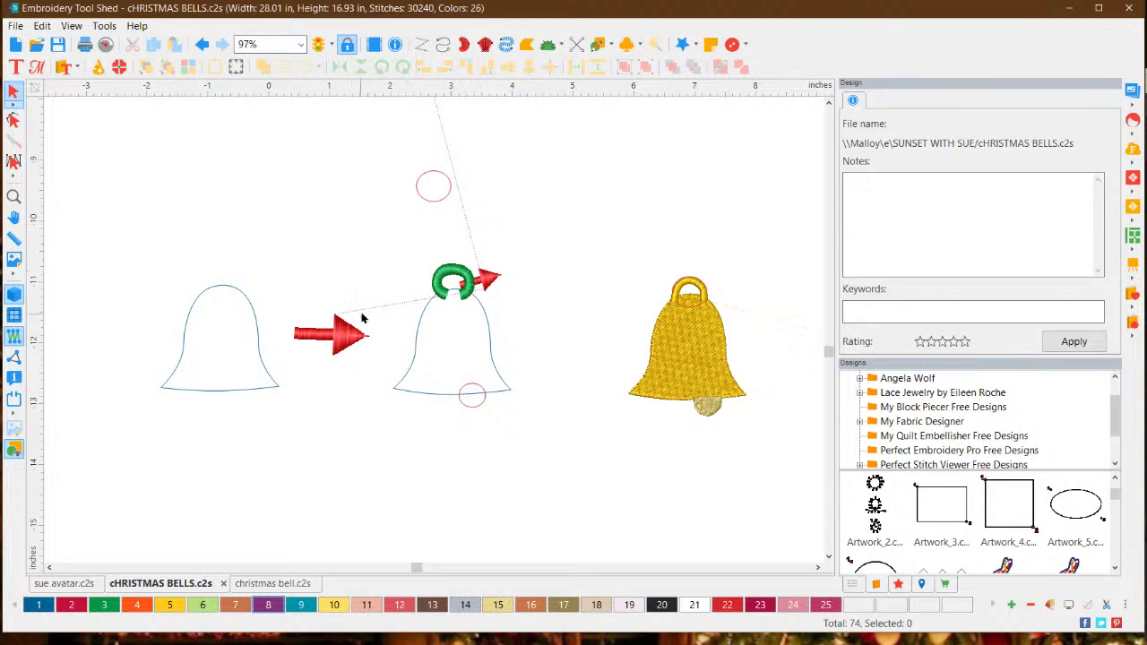
# Convert the middle bell outline to a Complex Fill.
pyautogui.click(488, 341)
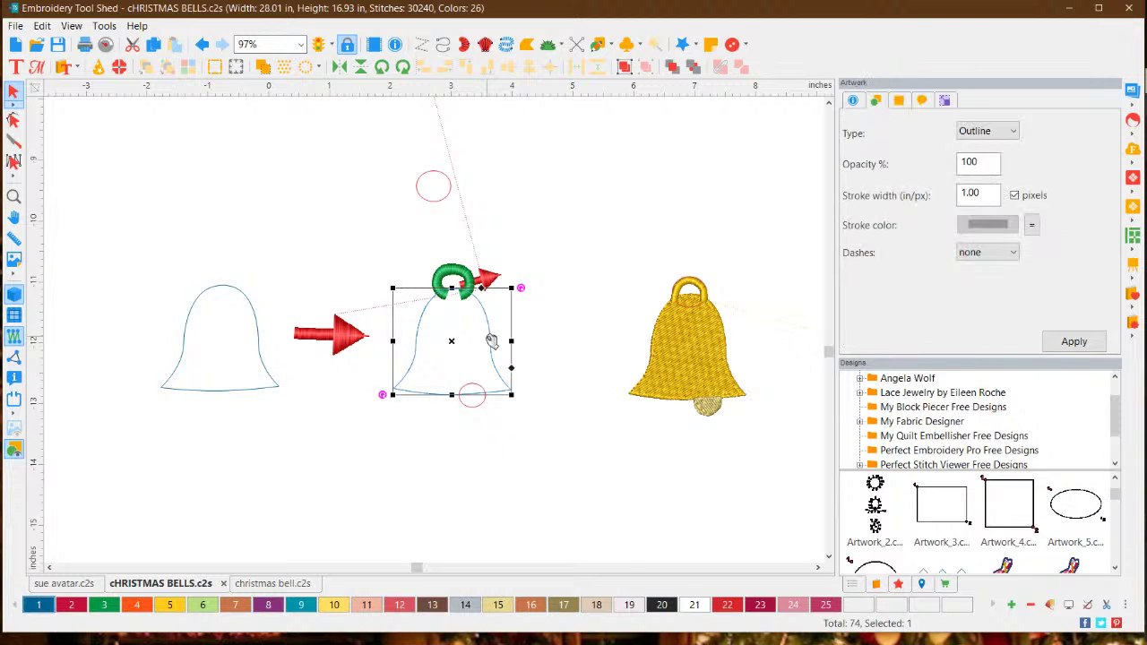
pyautogui.rightClick(489, 340)
pyautogui.moveTo(557, 462)
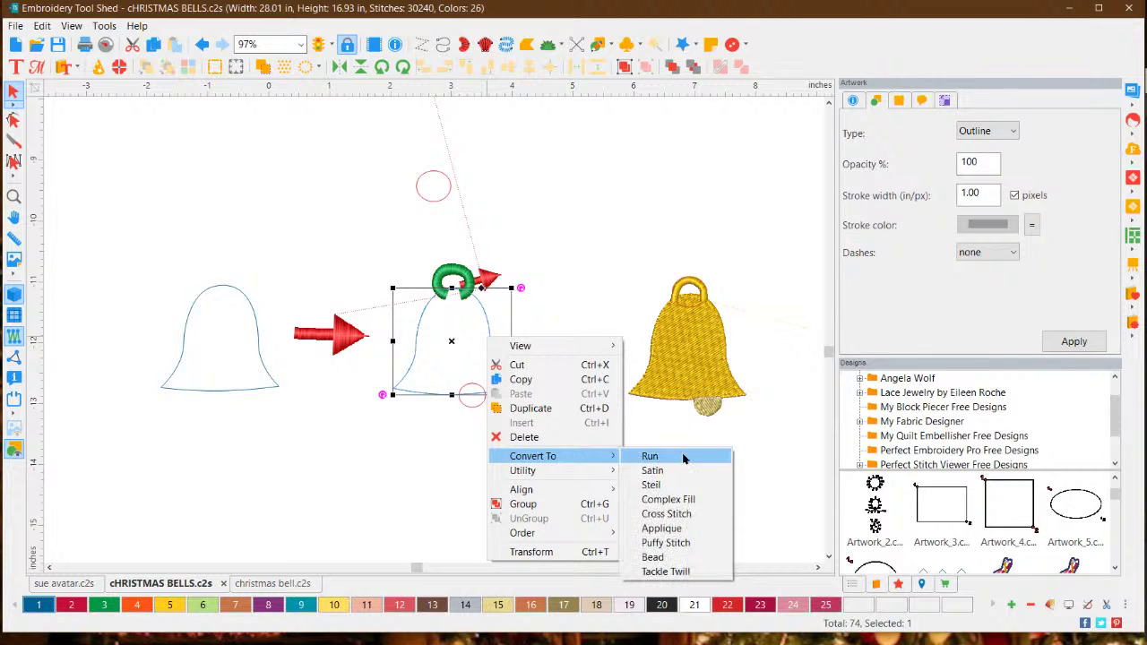
pyautogui.click(676, 507)
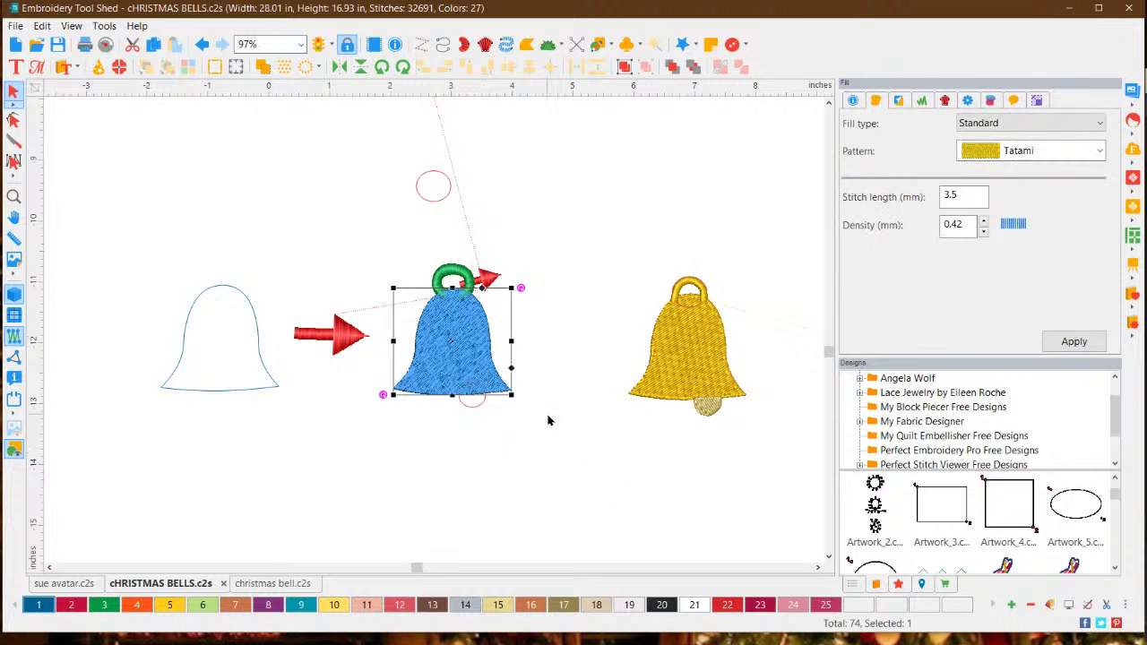
pyautogui.click(548, 418)
# Recolor the middle bell's fill with yellow thread color 5.
pyautogui.click(463, 342)
pyautogui.click(173, 605)
pyautogui.click(476, 472)
# Inspect up close how the green C loop sits on the yellow bell fill.
pyautogui.click(453, 271)
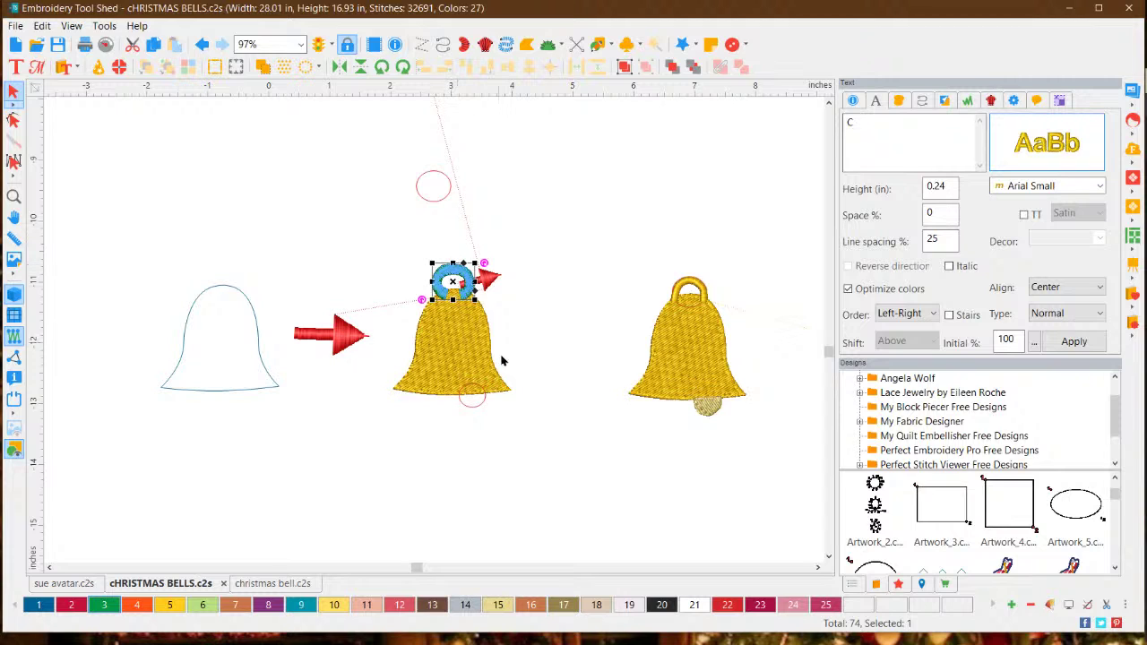
pyautogui.click(497, 324)
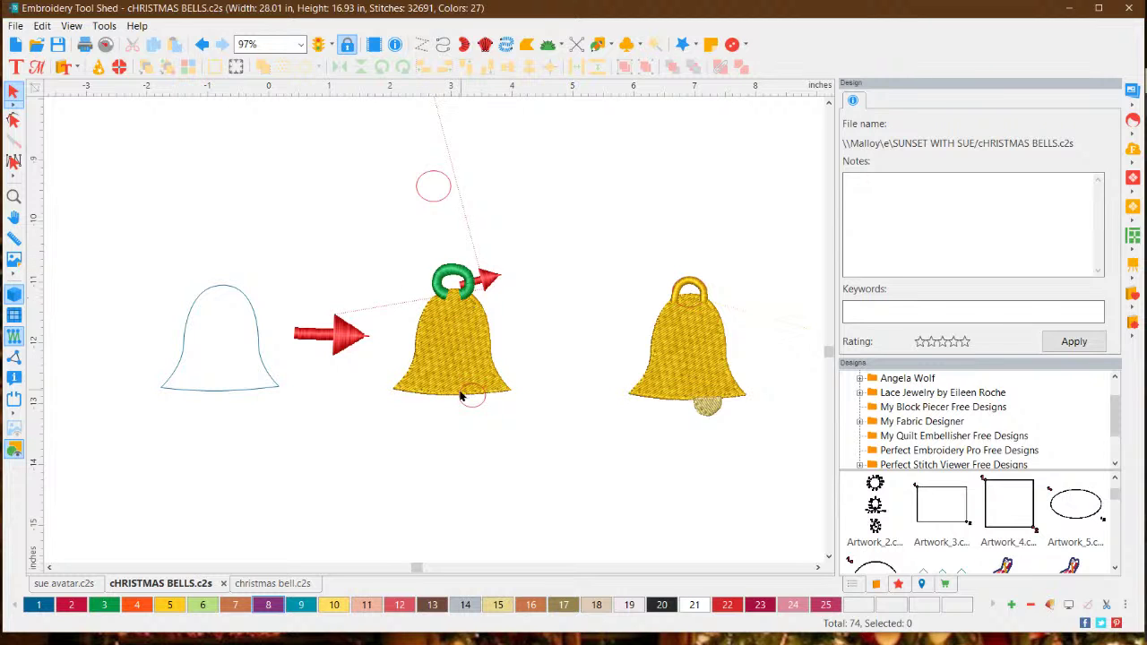
pyautogui.scroll(4, 446, 412)
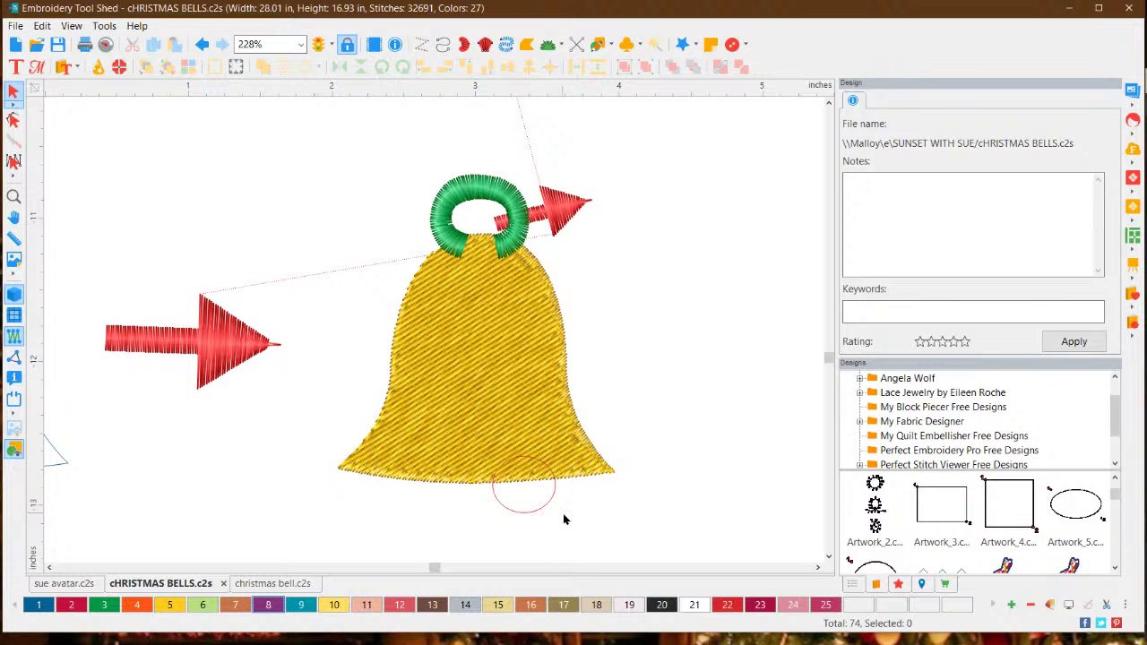
pyautogui.click(498, 187)
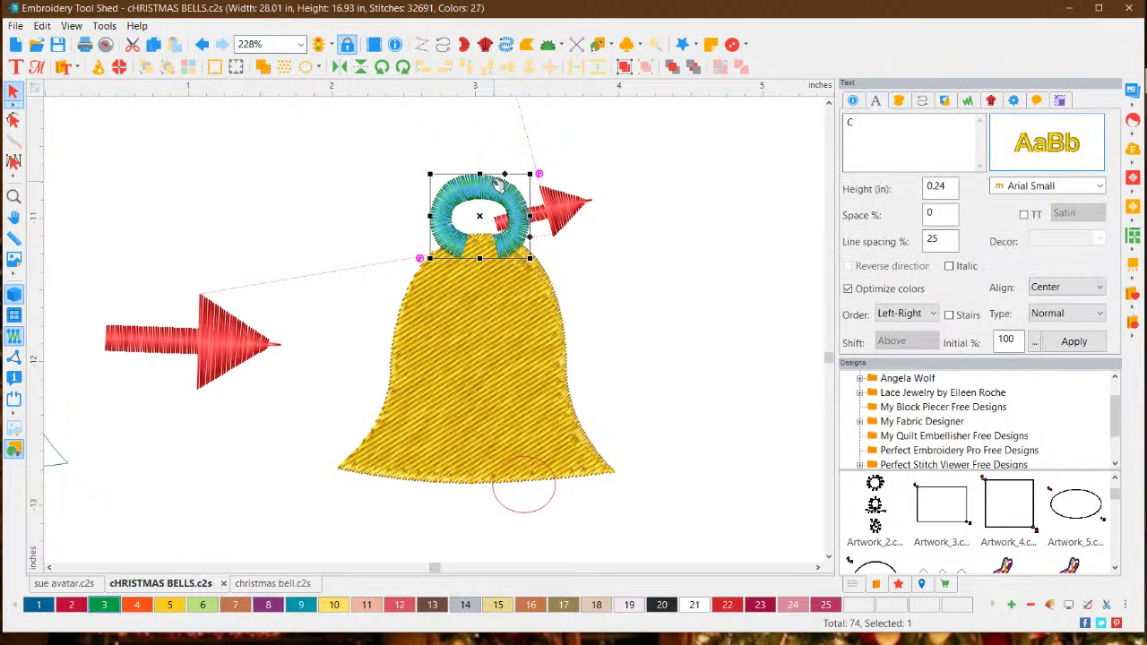
pyautogui.click(495, 338)
pyautogui.click(509, 192)
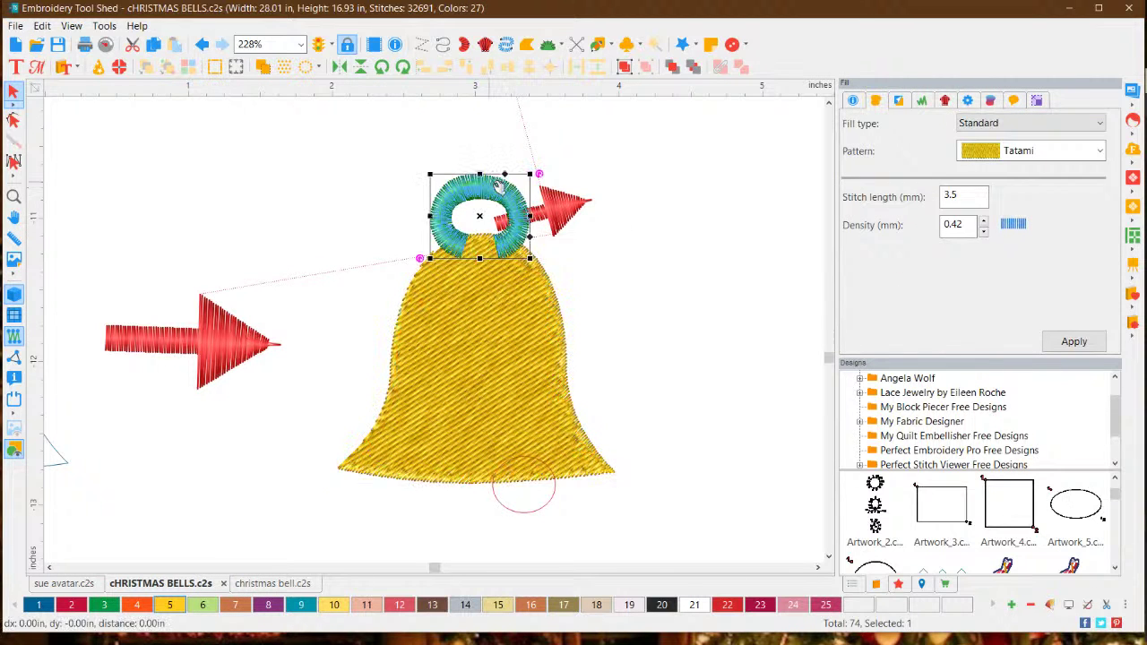
pyautogui.click(688, 315)
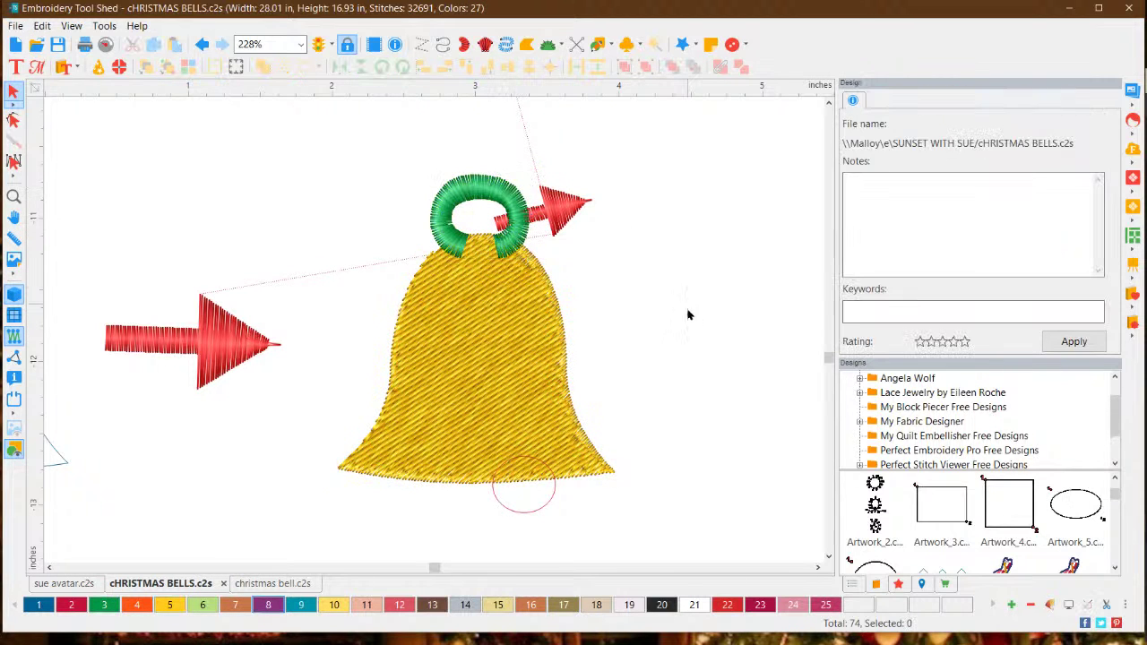
# Try flattening the red circle at the bell's base by lowering its top edge to the rim, and undo the resize.
pyautogui.click(529, 511)
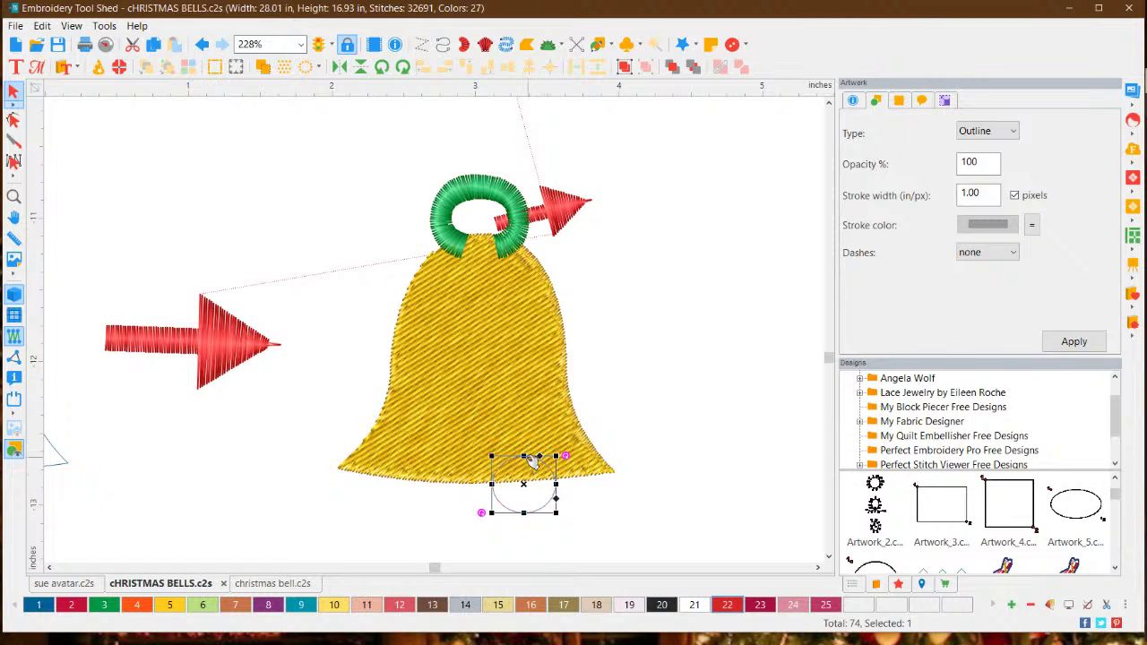
pyautogui.moveTo(523, 456); pyautogui.dragTo(523, 483)
pyautogui.click(657, 505)
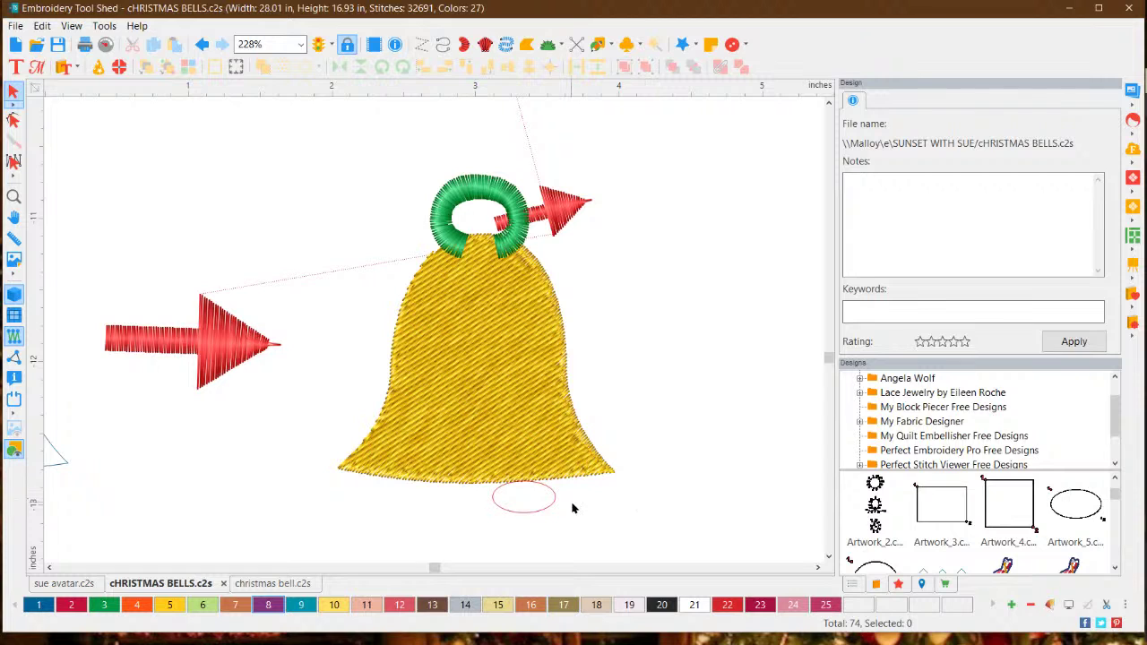
pyautogui.click(203, 45)
pyautogui.click(680, 342)
pyautogui.click(537, 509)
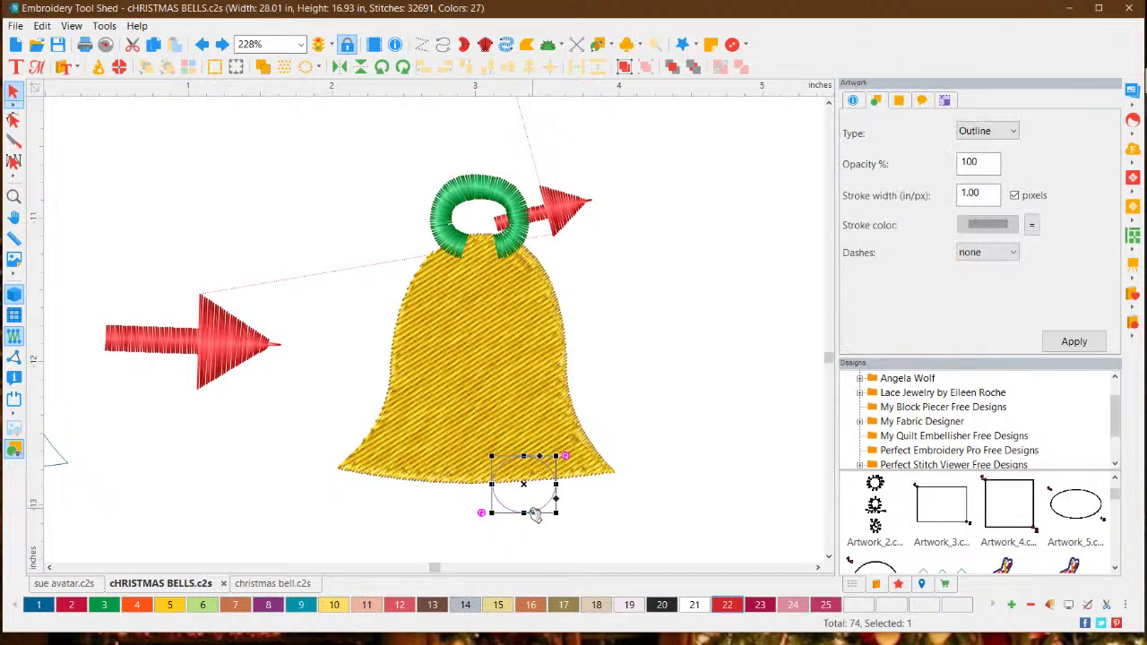
pyautogui.click(658, 495)
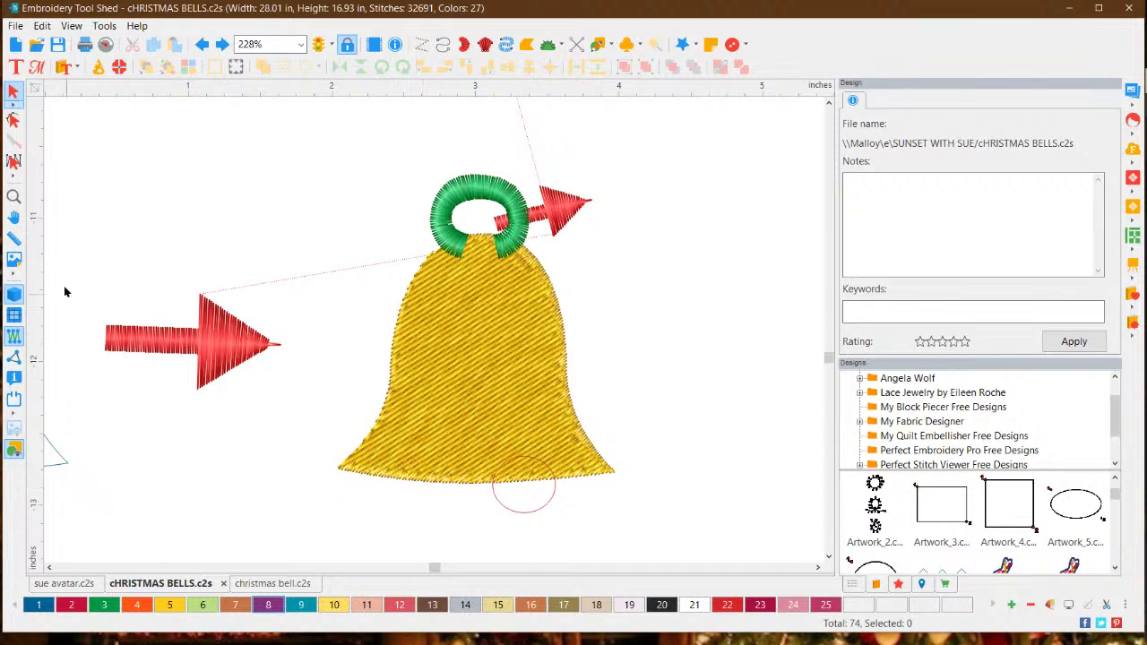
# Create a complex fill clapper below the bell's rim with points at the red circle's left, lowest and right edges, accepting the default stitch direction and entry points.
pyautogui.click(526, 45)
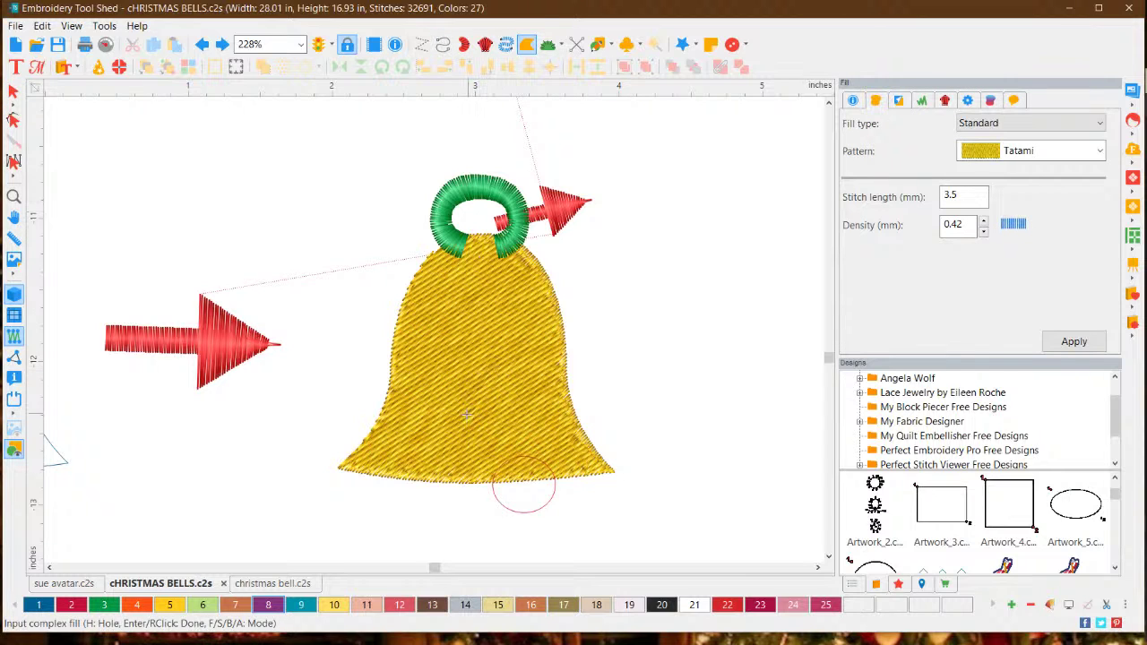
pyautogui.click(493, 481)
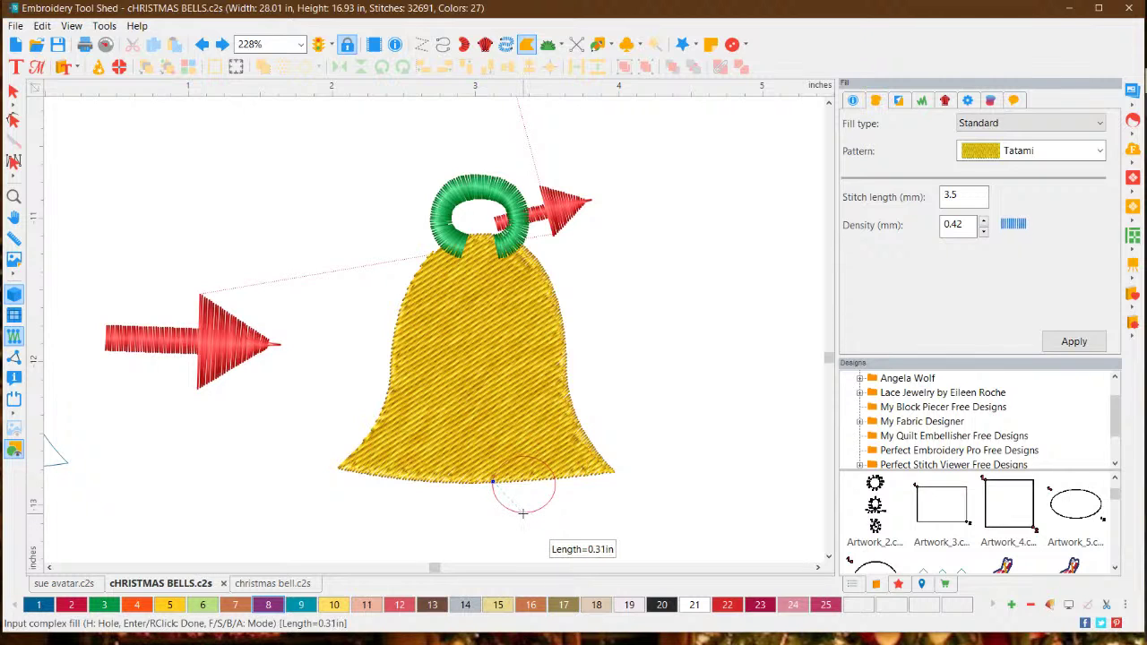
pyautogui.click(524, 514)
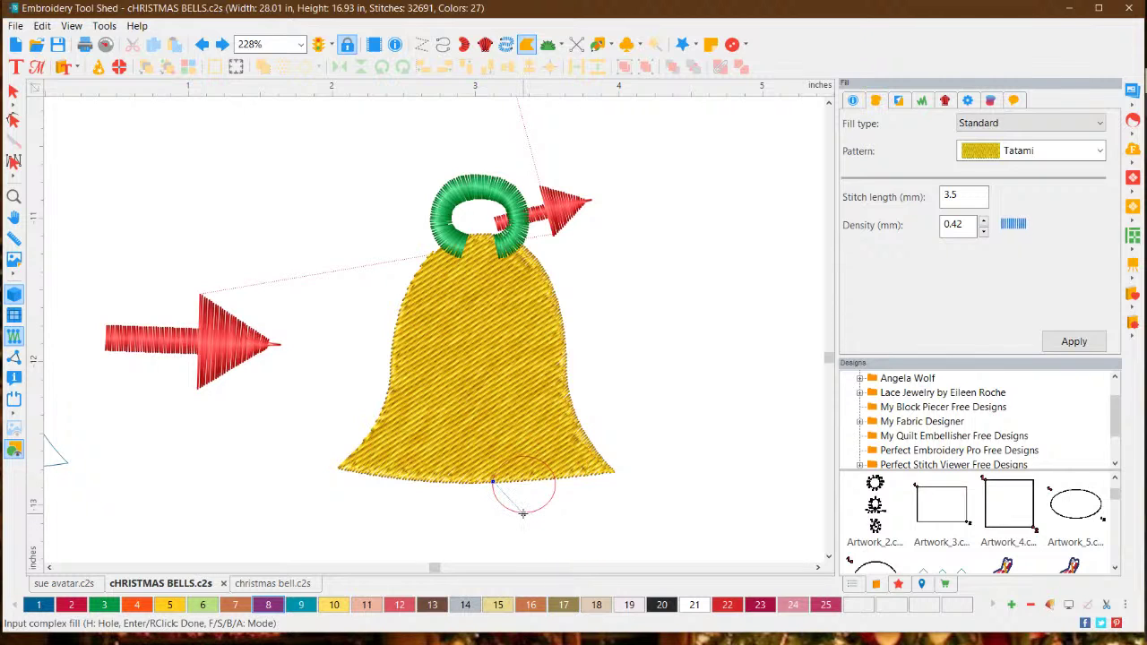
pyautogui.click(556, 478)
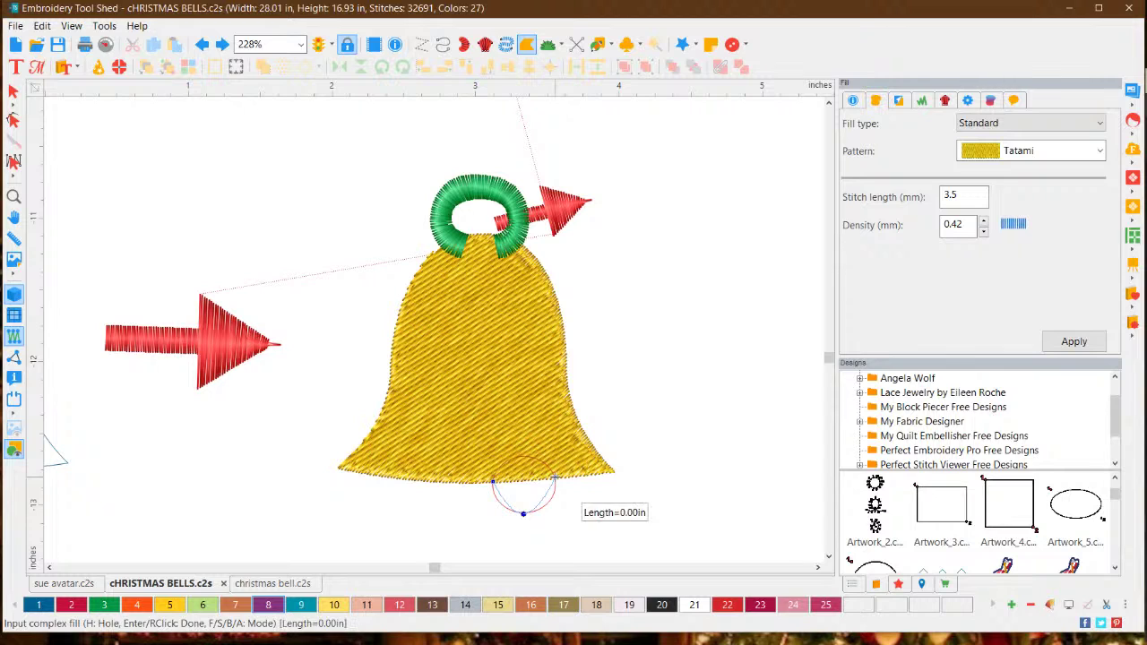
pyautogui.click(492, 482)
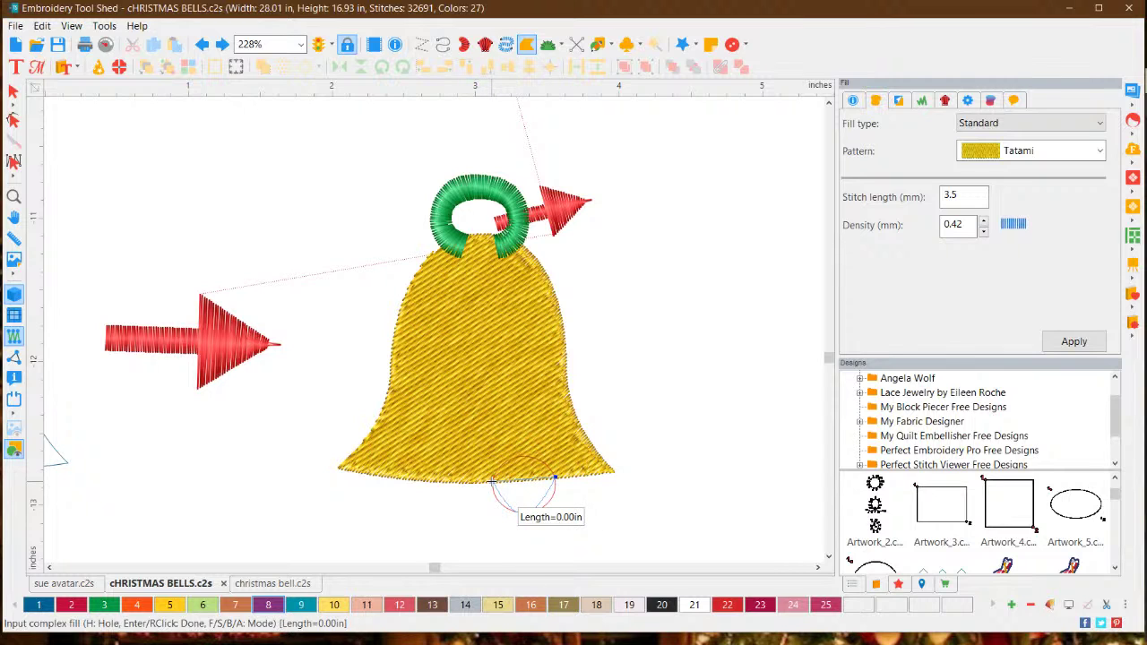
pyautogui.press('Return')
pyautogui.press('Return')
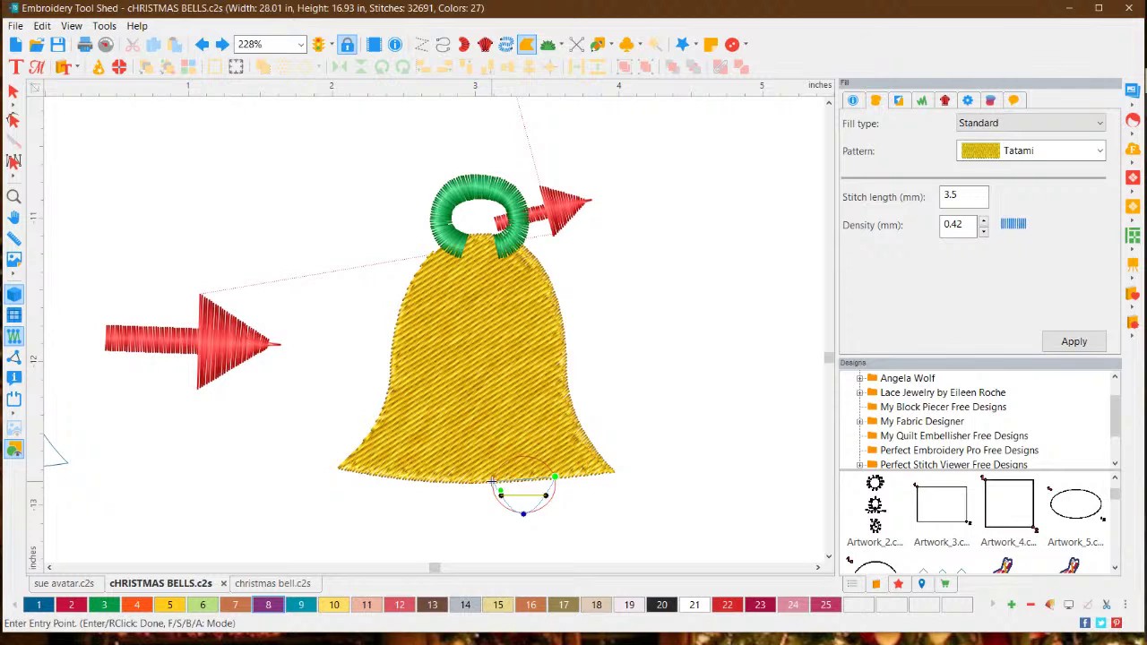
pyautogui.press('Return')
pyautogui.press('Return')
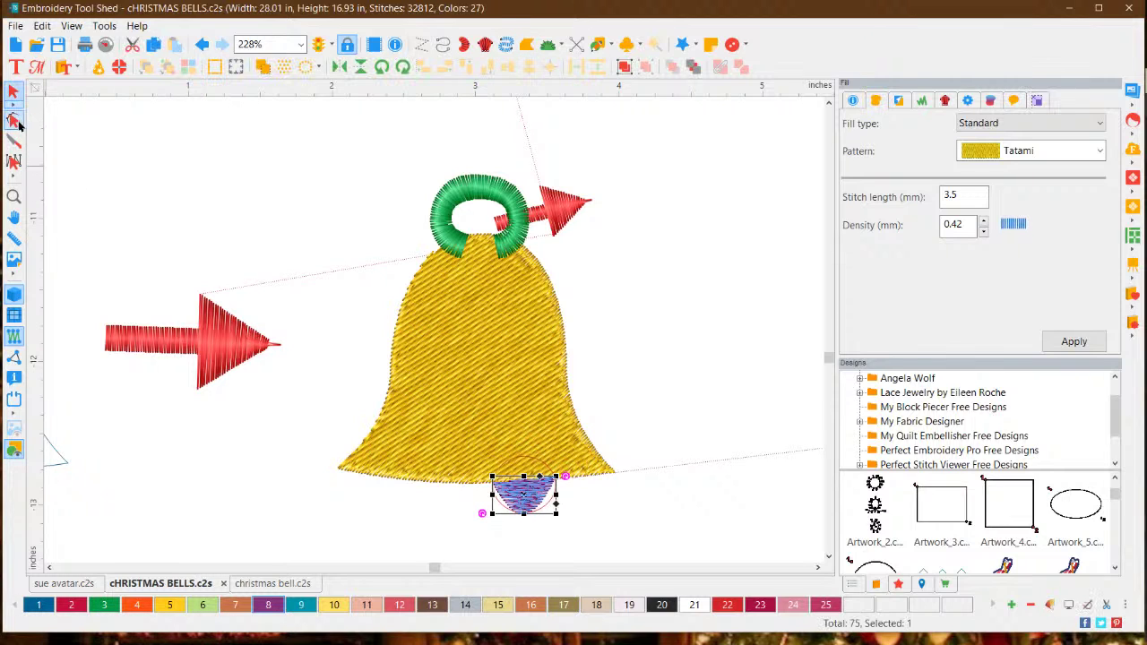
# Reshape the clapper's outline into a rounded half circle by lowering its lowest point and spreading the curve handles, and regenerate its stitches.
pyautogui.click(13, 119)
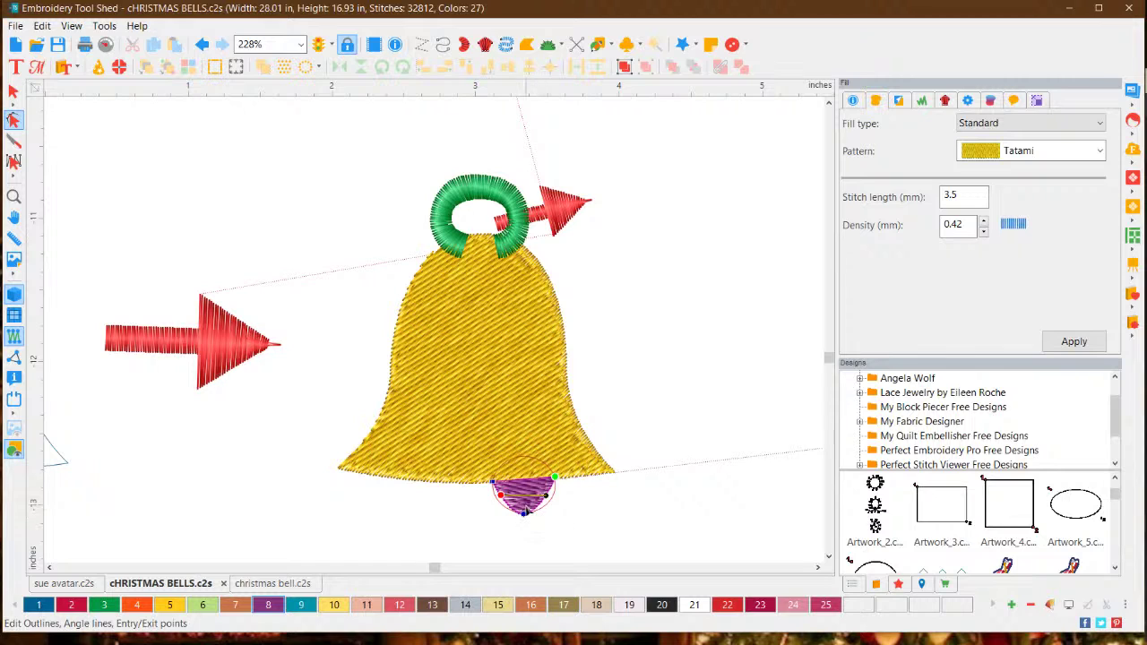
pyautogui.moveTo(529, 514); pyautogui.dragTo(523, 518)
pyautogui.moveTo(542, 525); pyautogui.dragTo(560, 520)
pyautogui.moveTo(511, 525); pyautogui.dragTo(490, 526)
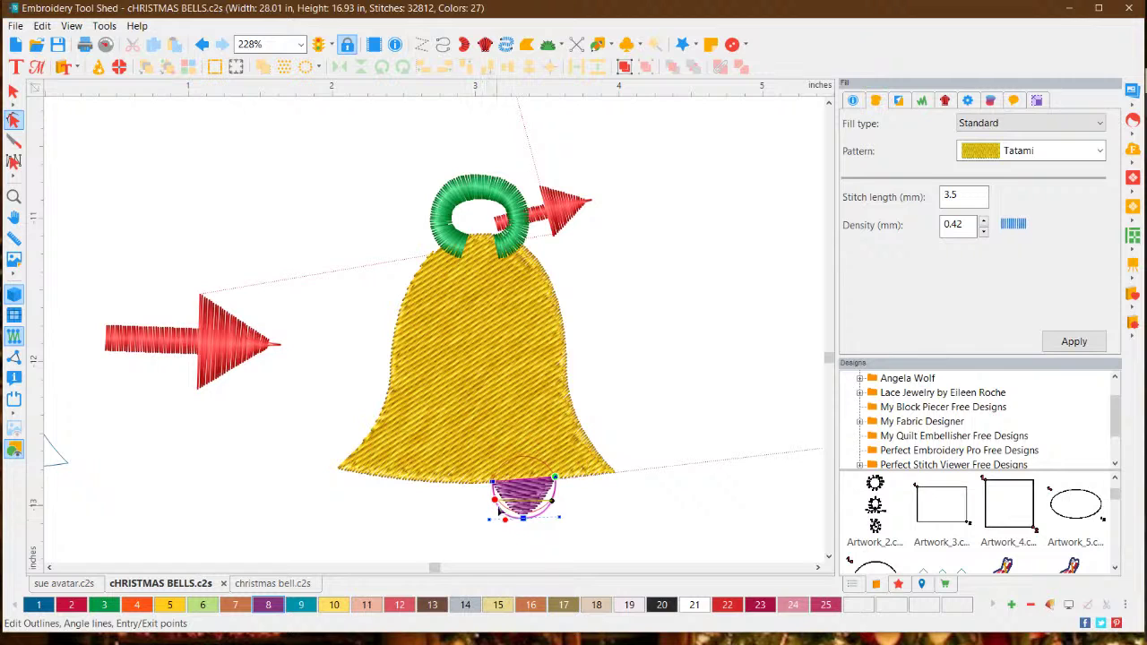
pyautogui.click(1076, 345)
pyautogui.click(704, 518)
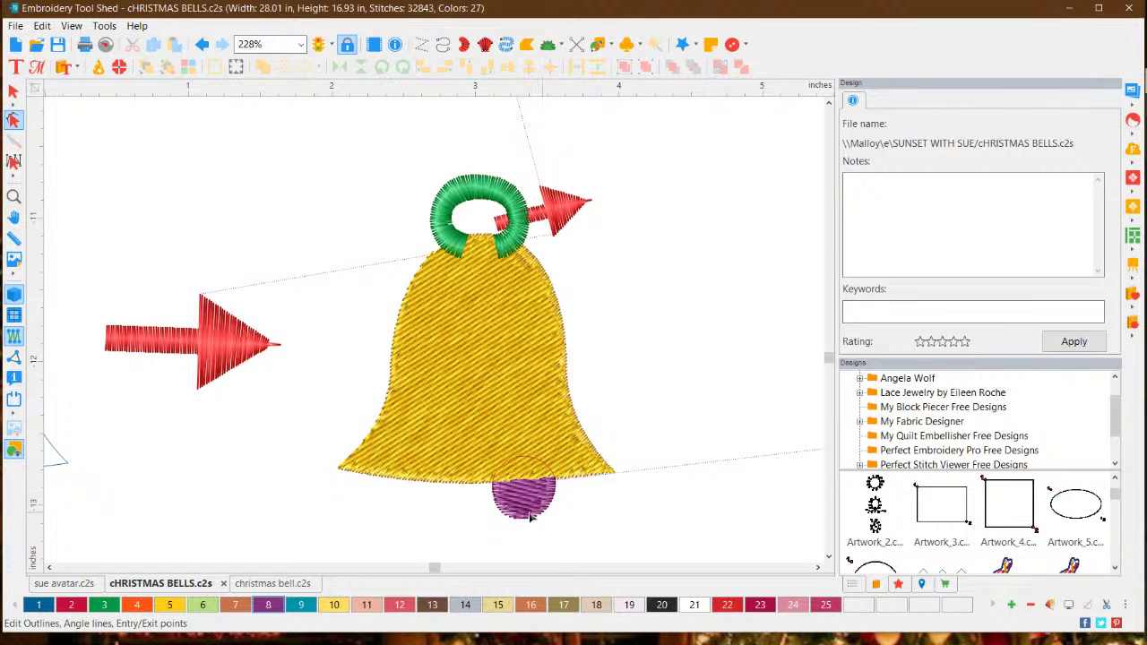
# Shorten the purple clapper vertically and seat it against the middle bell's rim.
pyautogui.click(14, 91)
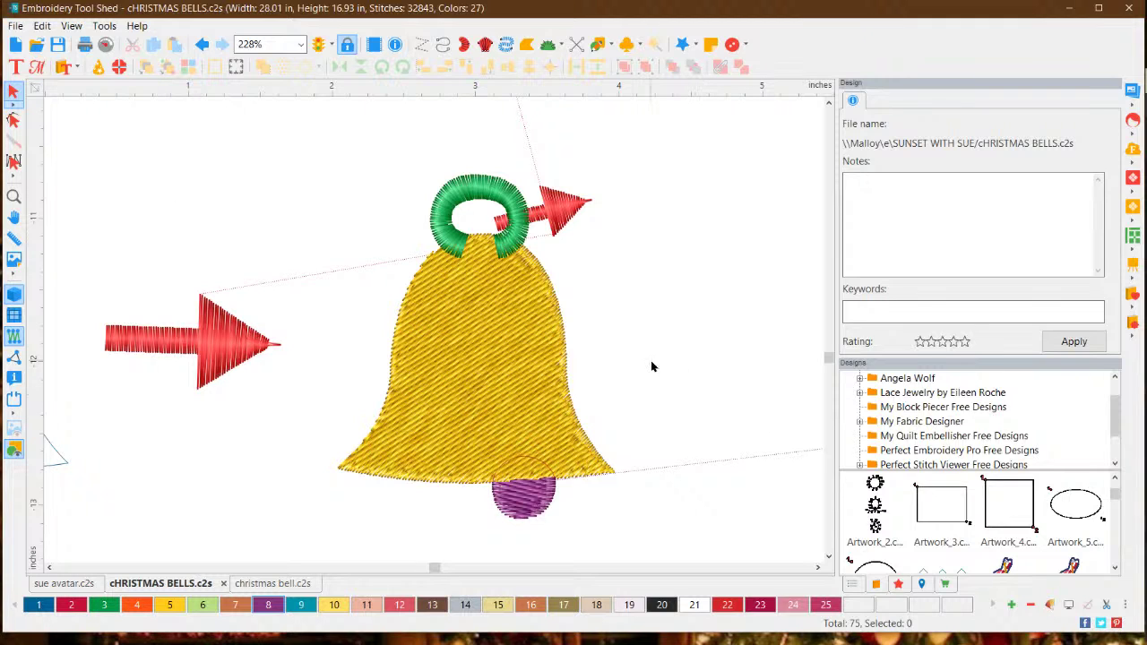
pyautogui.click(530, 509)
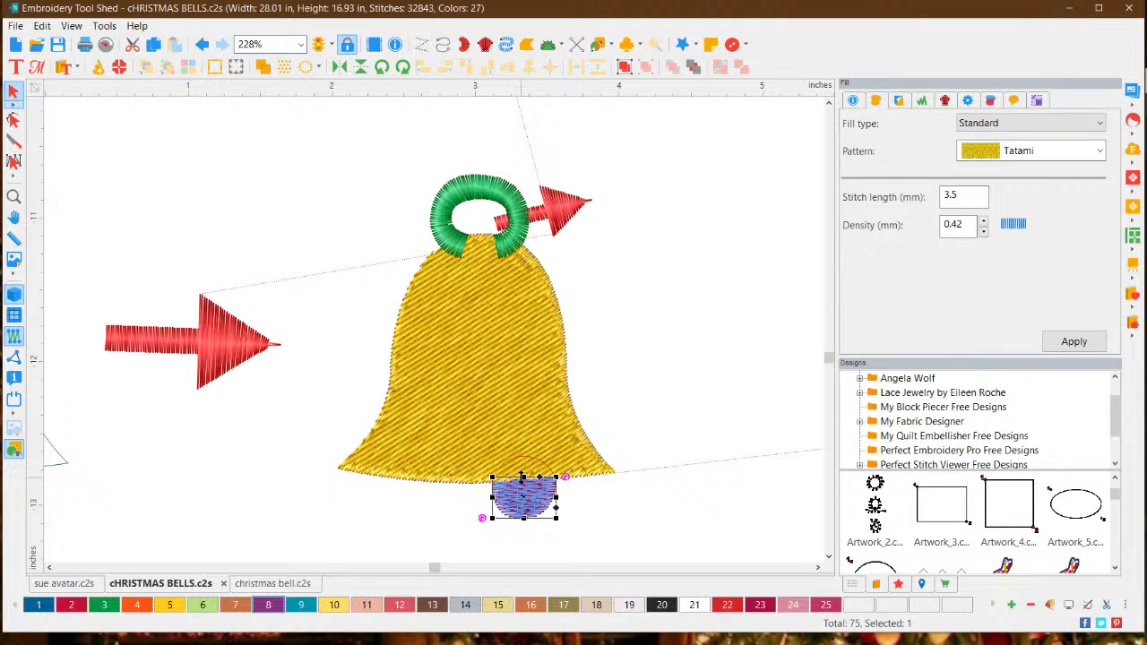
pyautogui.moveTo(522, 478)
pyautogui.mouseDown()
pyautogui.moveTo(529, 498)
pyautogui.moveTo(529, 488)
pyautogui.mouseUp()
pyautogui.click(635, 494)
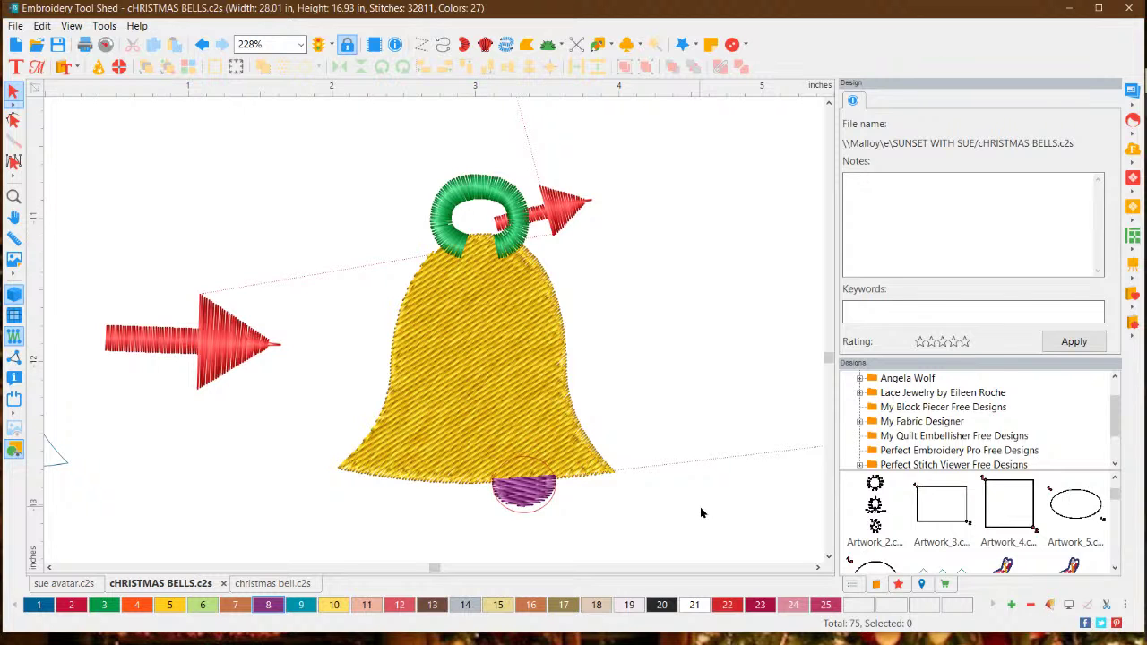
# Recolor the middle bell's green C loop with yellow thread color 5.
pyautogui.scroll(-4, 703, 502)
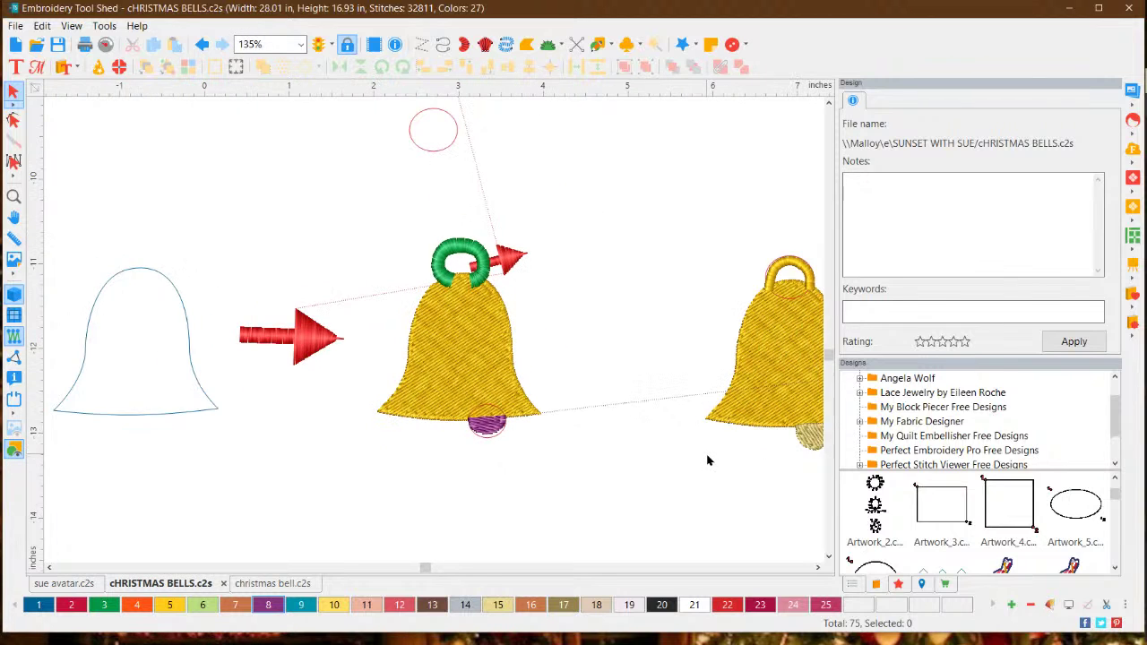
pyautogui.scroll(-1, 707, 460)
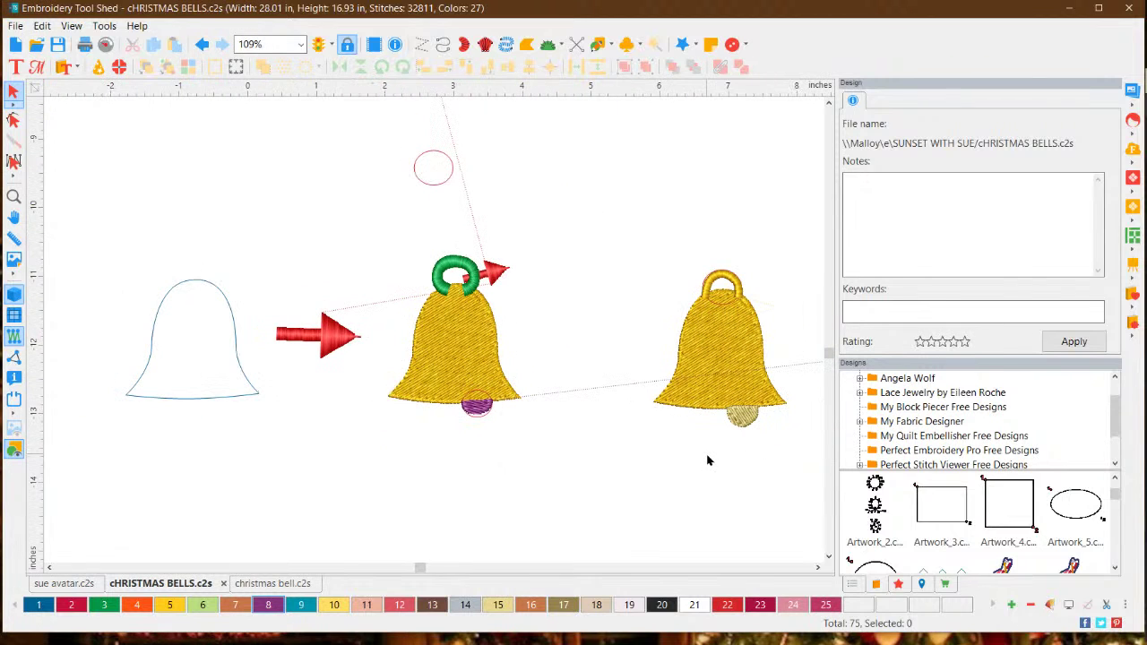
pyautogui.click(820, 571)
pyautogui.click(820, 570)
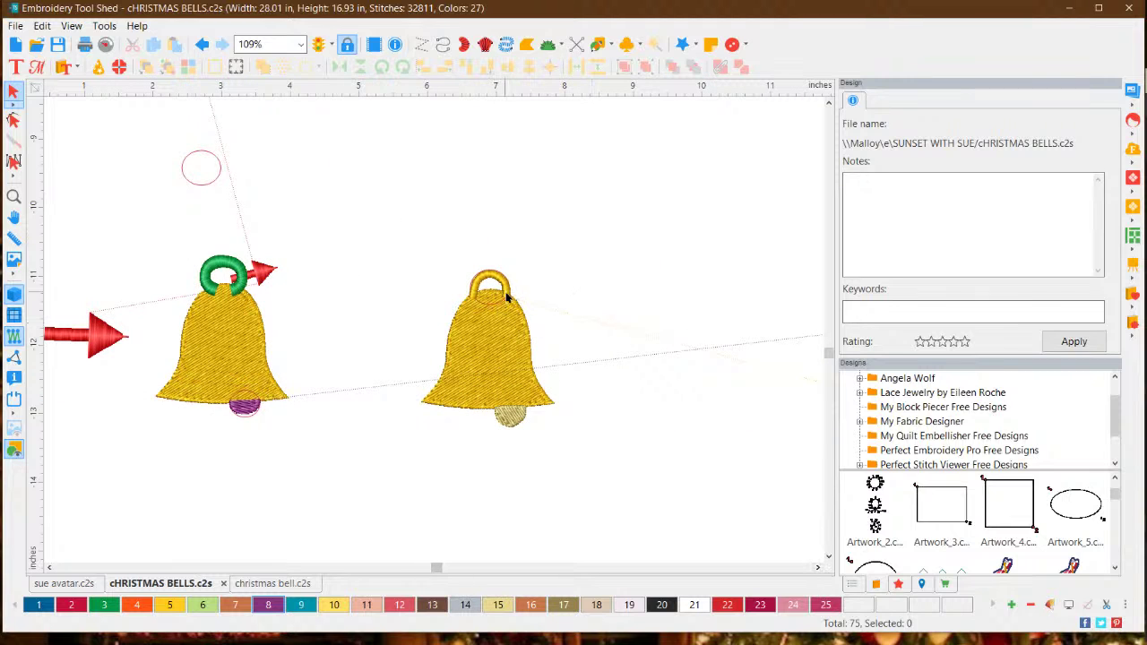
pyautogui.click(227, 271)
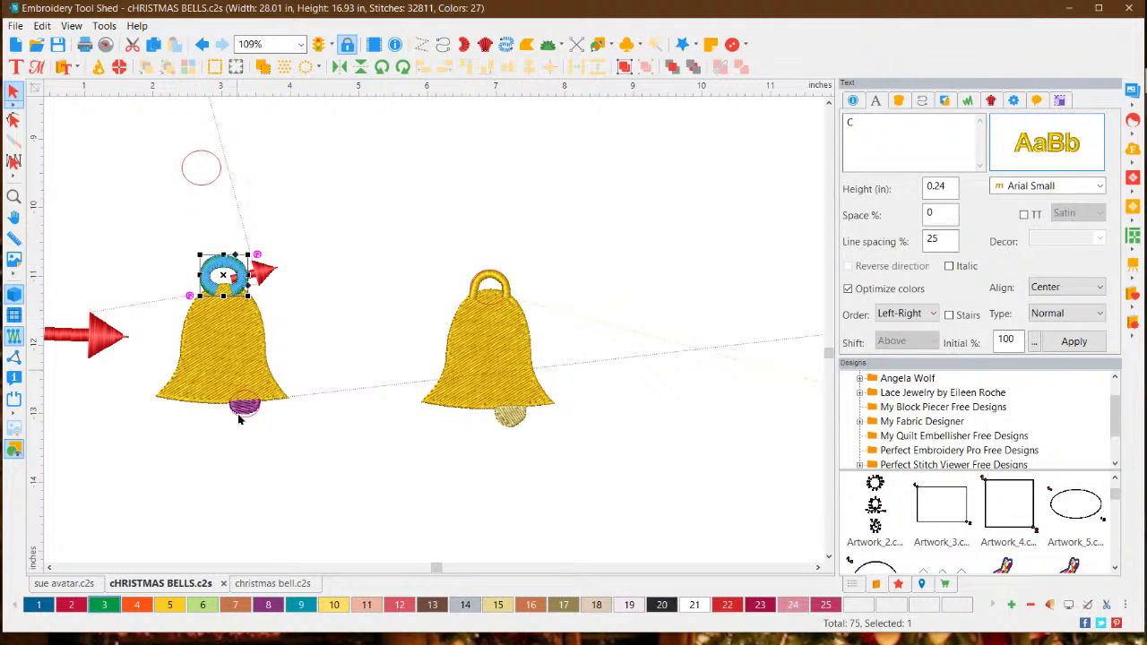
pyautogui.click(168, 606)
pyautogui.click(535, 315)
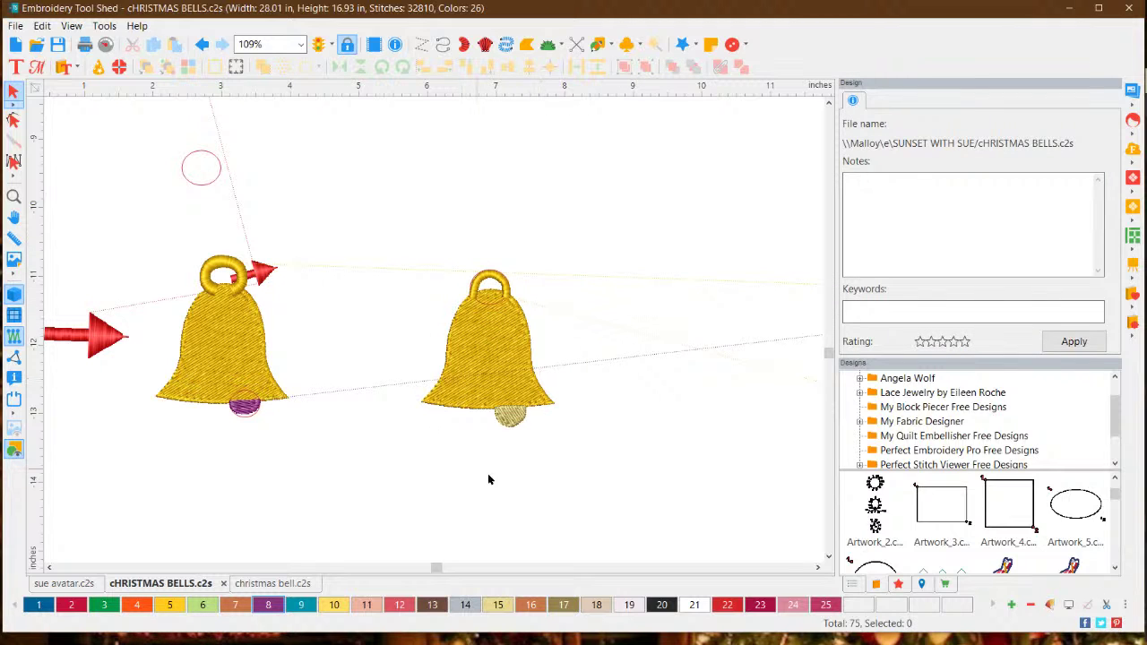
# Place the yellow C loop over the neighbouring bell's loop to compare them, and move it to the open space between the two bells.
pyautogui.click(218, 265)
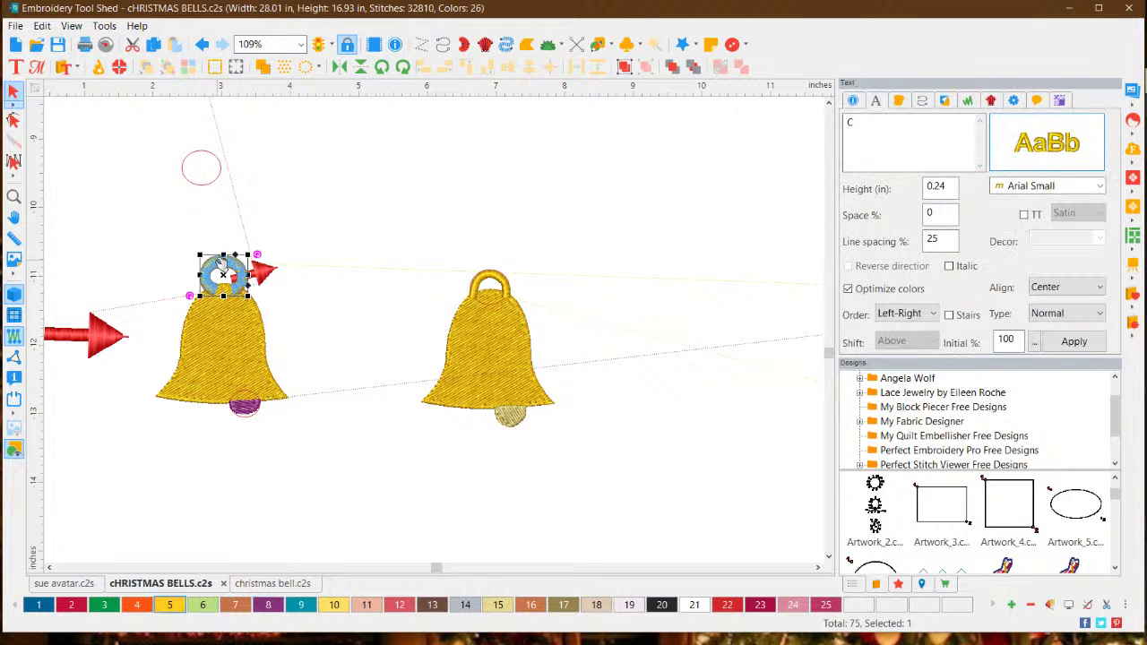
pyautogui.moveTo(218, 265); pyautogui.dragTo(493, 272)
pyautogui.click(663, 349)
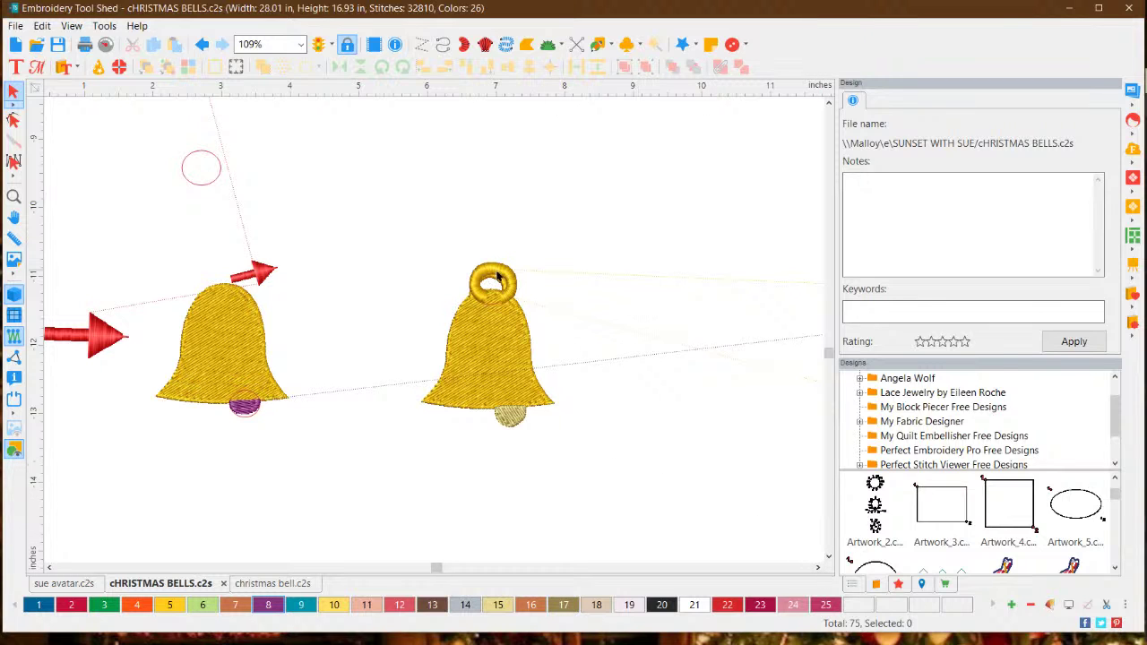
pyautogui.moveTo(499, 274); pyautogui.dragTo(313, 250)
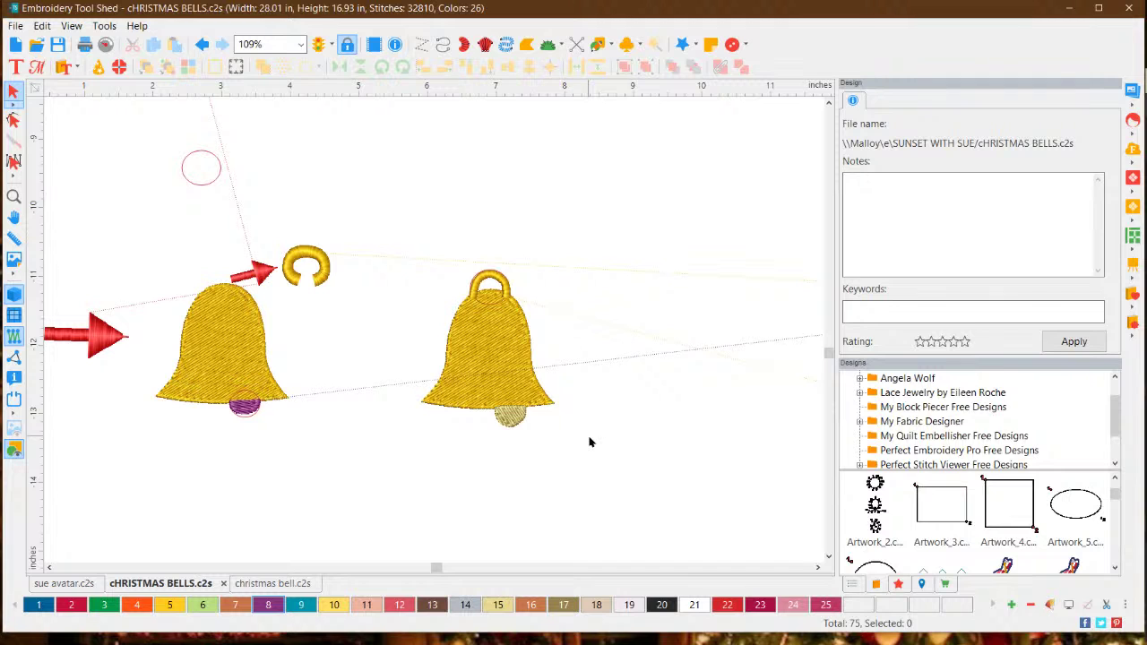
# Examine the finished decorative bell up close, including its patterned fill, silver highlight, dark rim stitching and clapper.
pyautogui.scroll(-1, 627, 436)
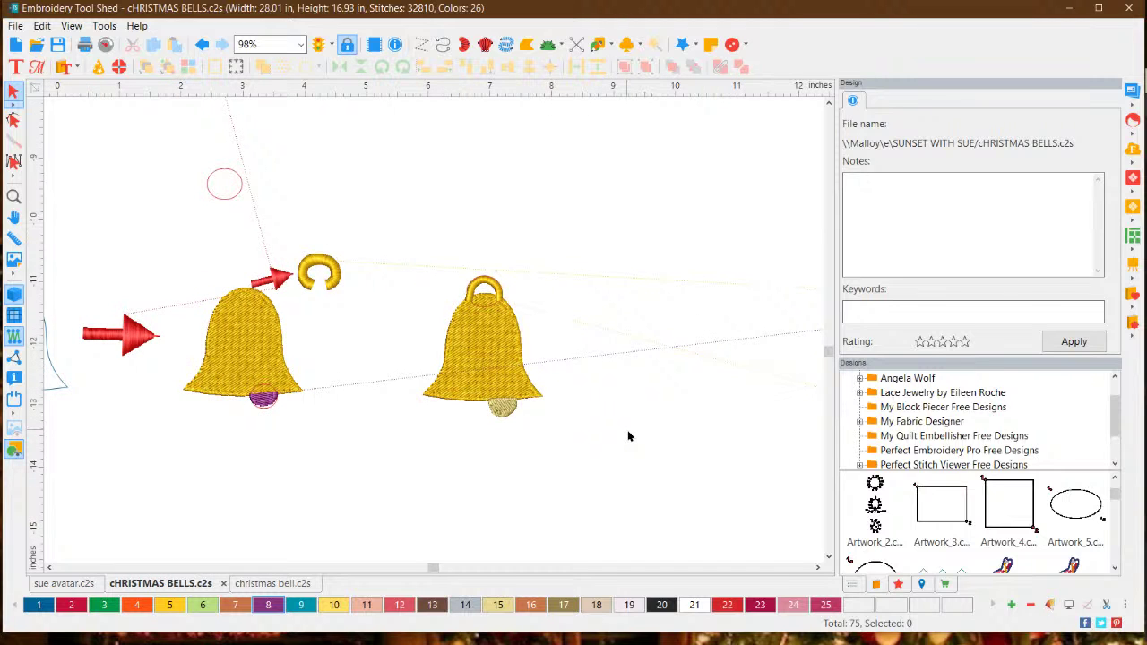
pyautogui.scroll(-1, 627, 437)
pyautogui.scroll(-1, 628, 436)
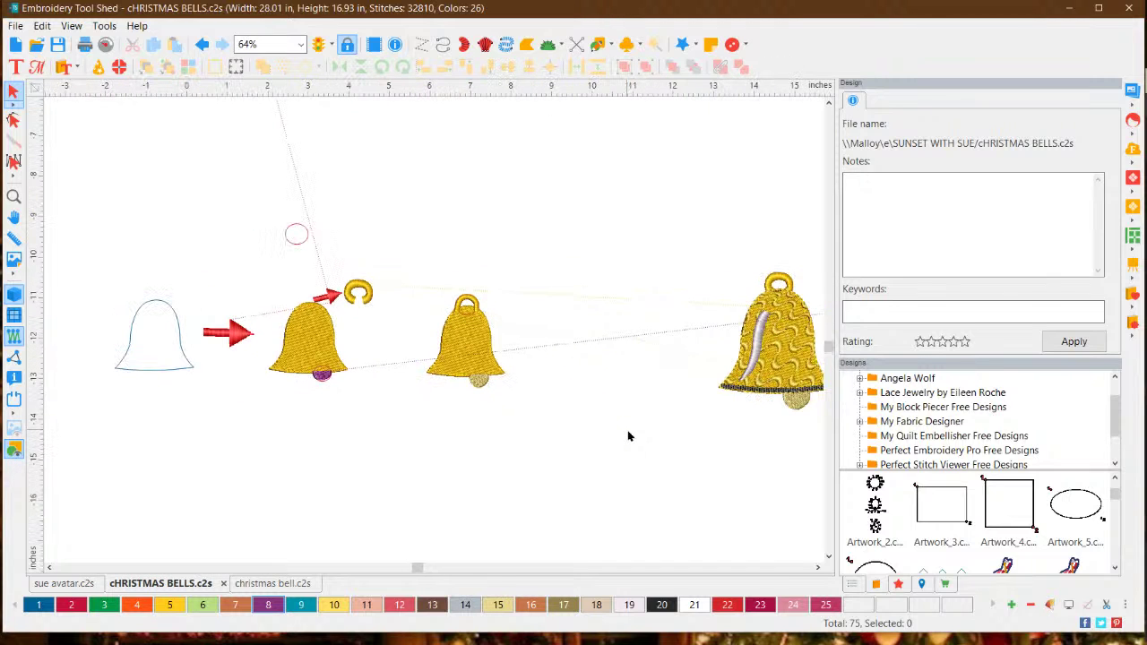
pyautogui.click(817, 567)
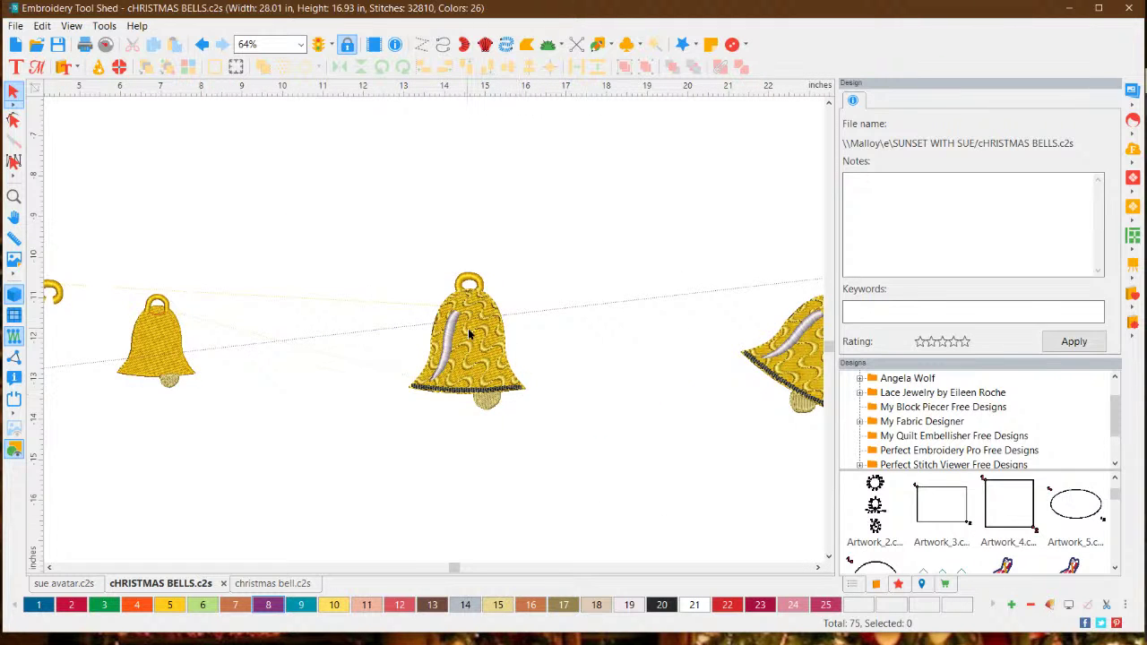
pyautogui.scroll(2, 468, 330)
pyautogui.scroll(2, 468, 331)
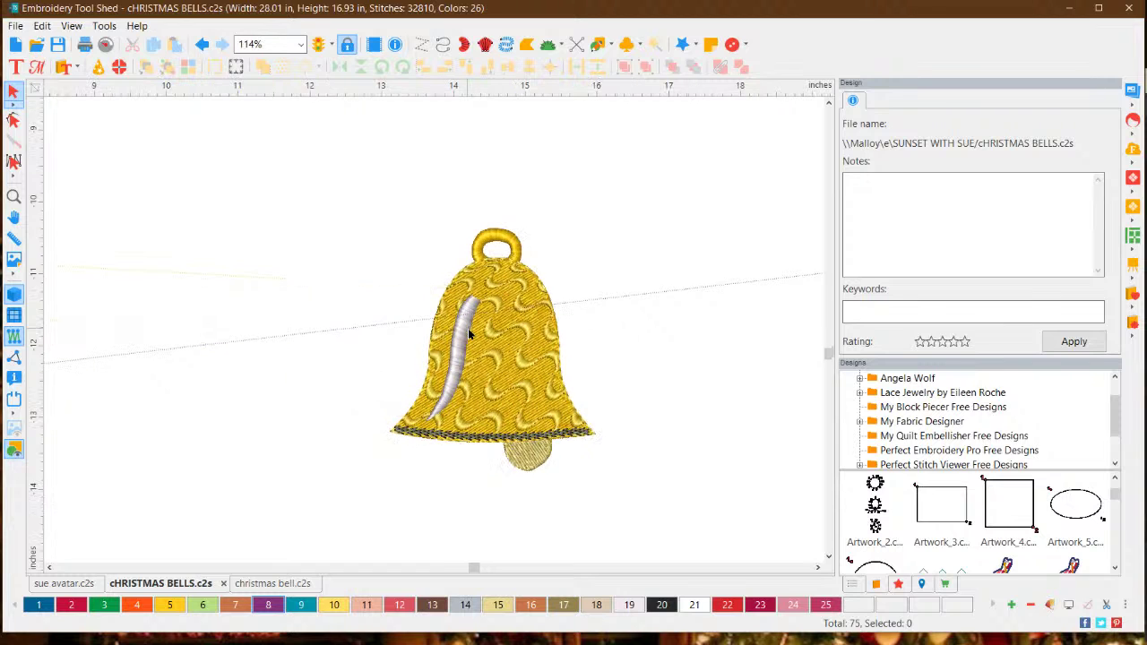
pyautogui.scroll(1, 468, 333)
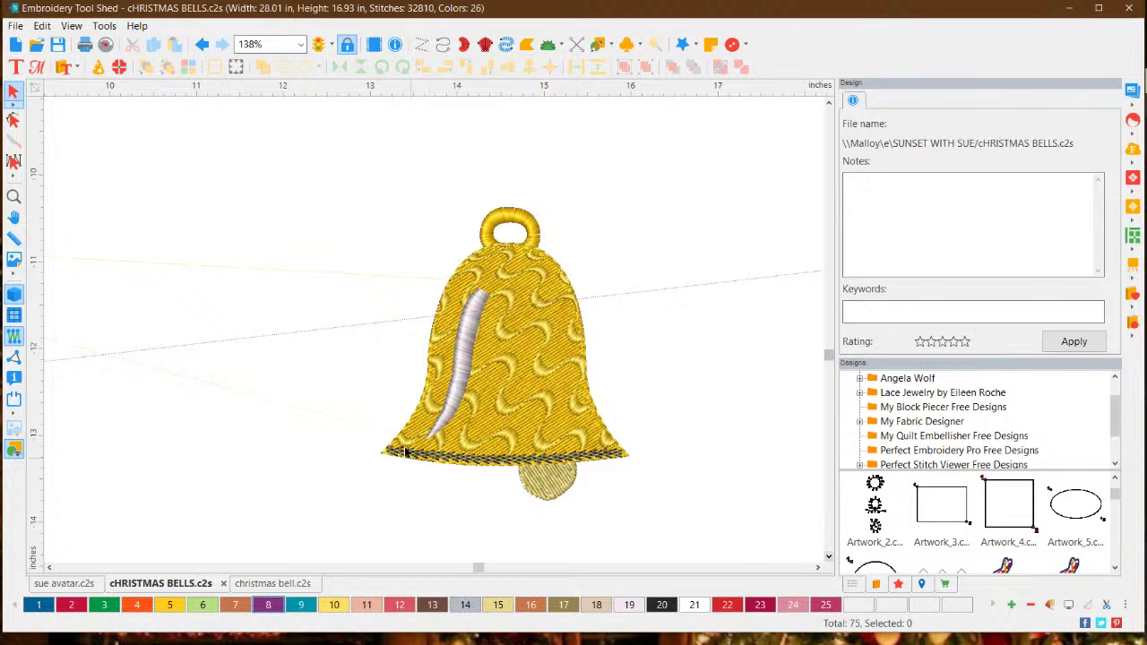
pyautogui.scroll(-3, 224, 348)
pyautogui.scroll(-2, 224, 348)
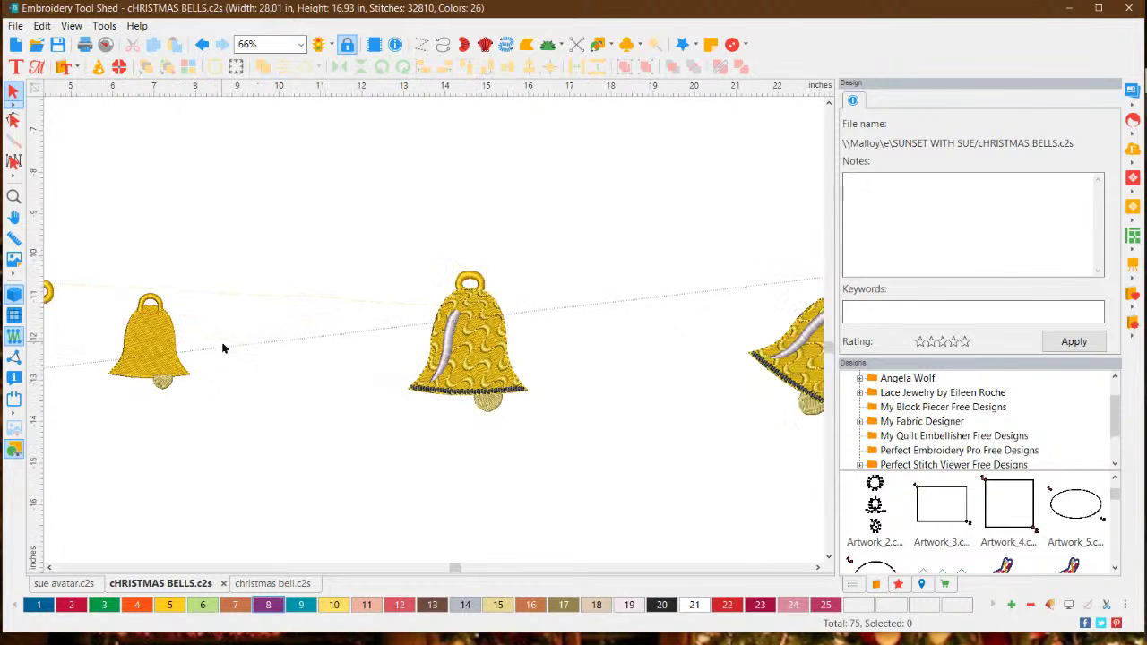
# Move the whole plain yellow bell up beside the decorated bell and enlarge it proportionally to roughly the same size.
pyautogui.moveTo(292, 392); pyautogui.dragTo(91, 248)
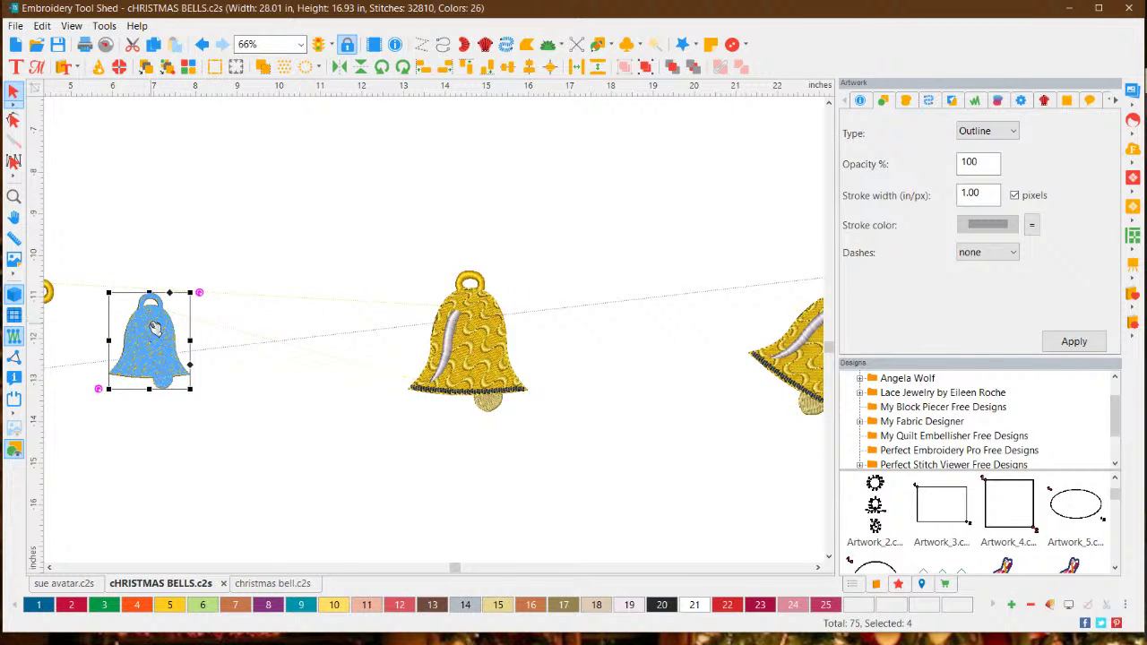
pyautogui.moveTo(154, 324); pyautogui.dragTo(617, 229)
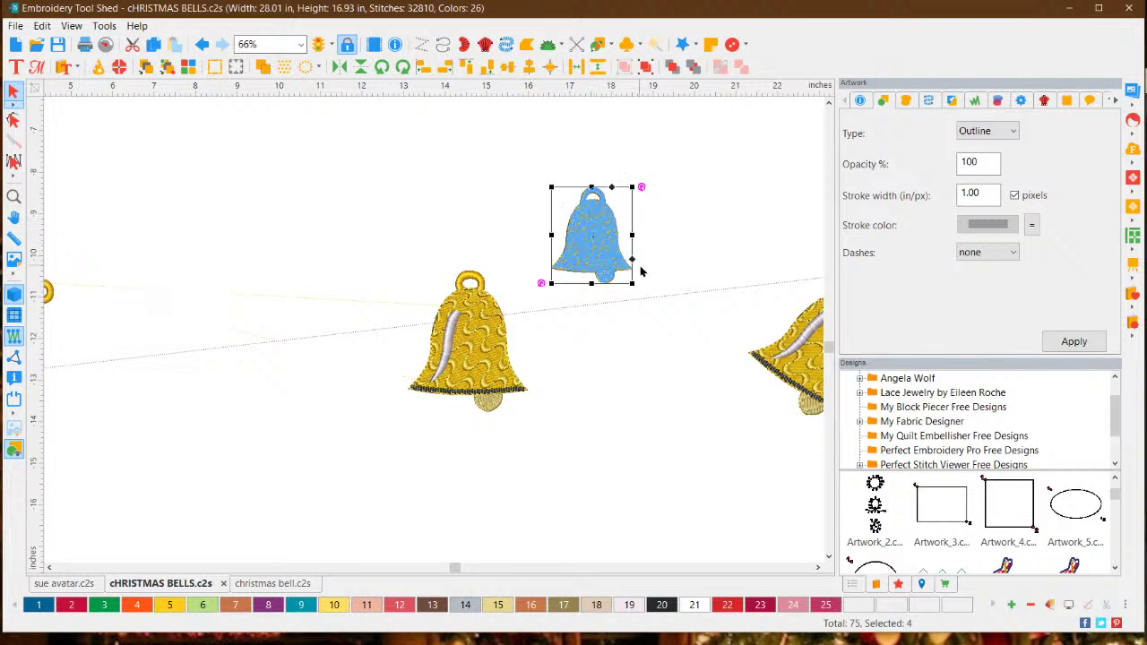
pyautogui.moveTo(631, 281); pyautogui.dragTo(664, 320)
pyautogui.click(625, 396)
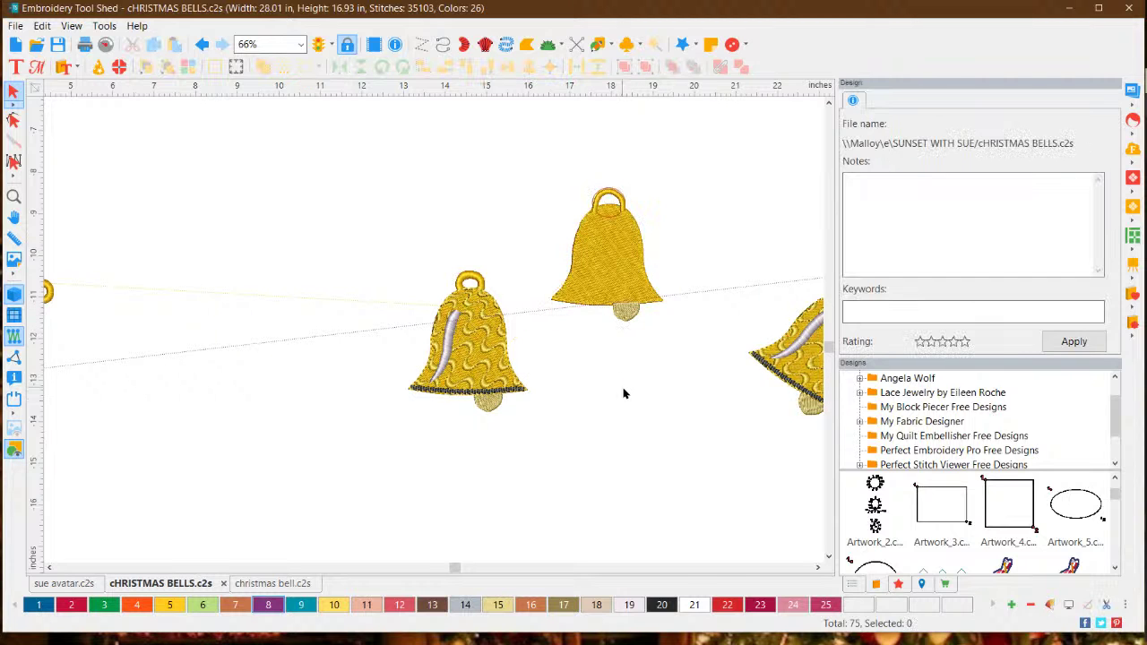
# Ungroup the enlarged plain bell and check that its body fill can be selected separately.
pyautogui.scroll(2, 633, 360)
pyautogui.scroll(1, 633, 361)
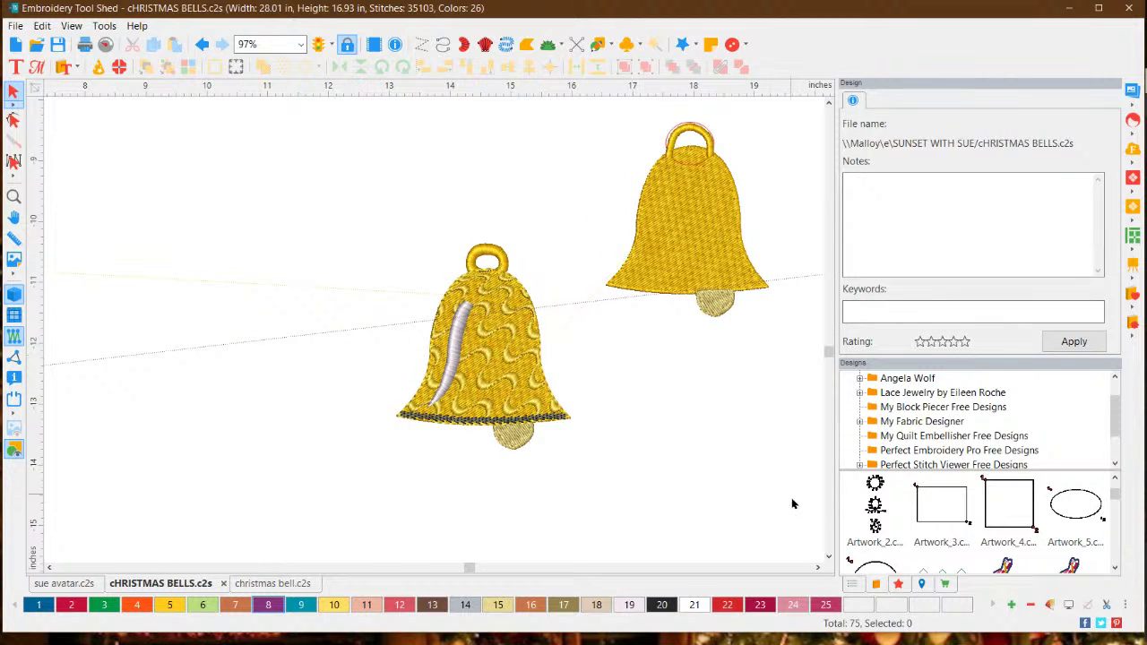
pyautogui.click(818, 567)
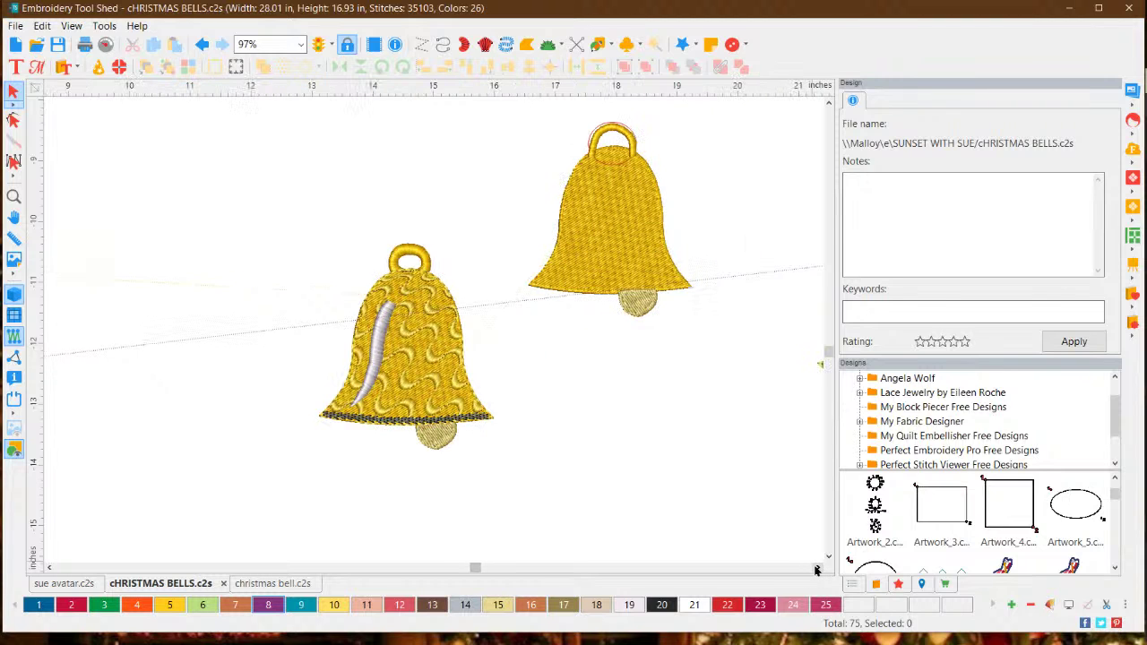
pyautogui.click(817, 567)
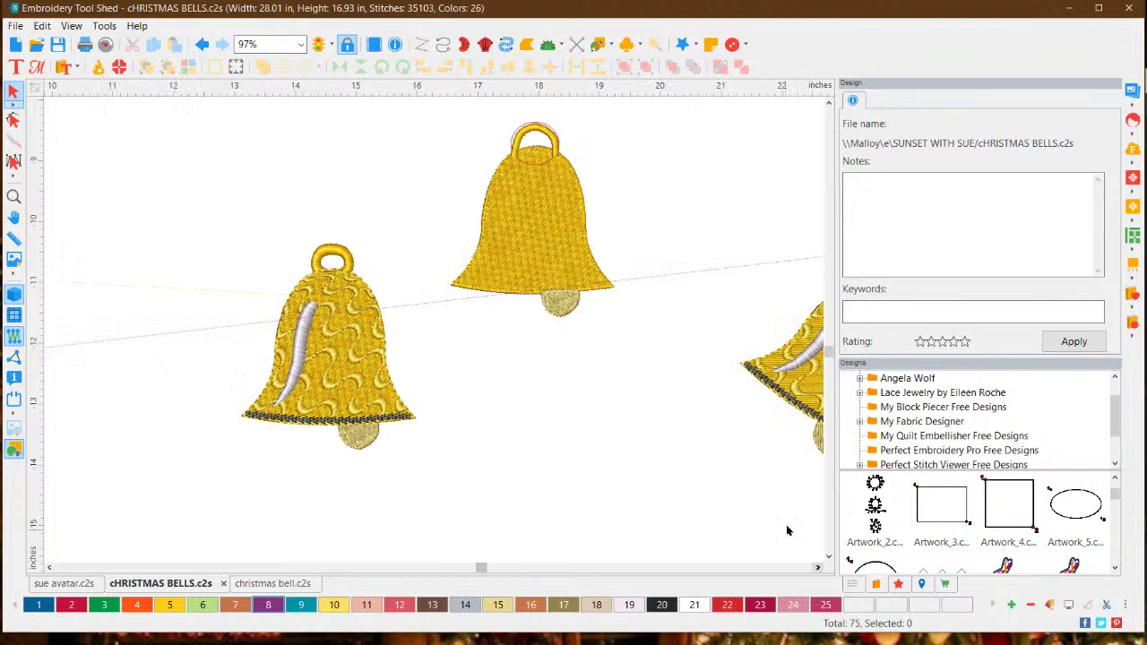
pyautogui.click(830, 102)
pyautogui.click(830, 102)
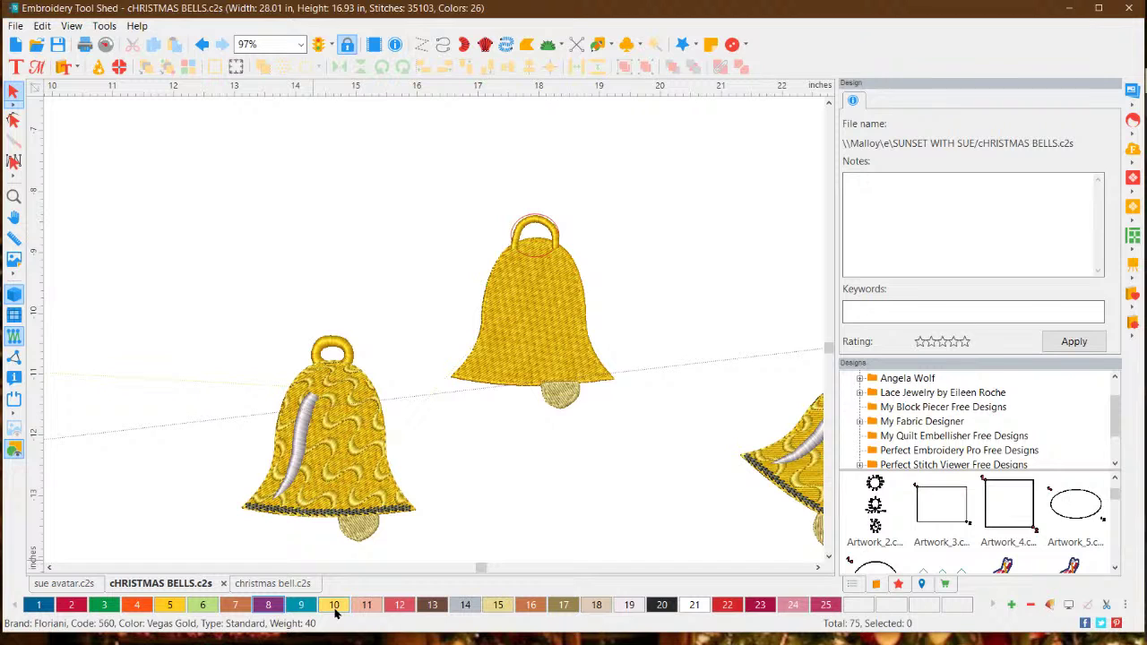
pyautogui.click(532, 305)
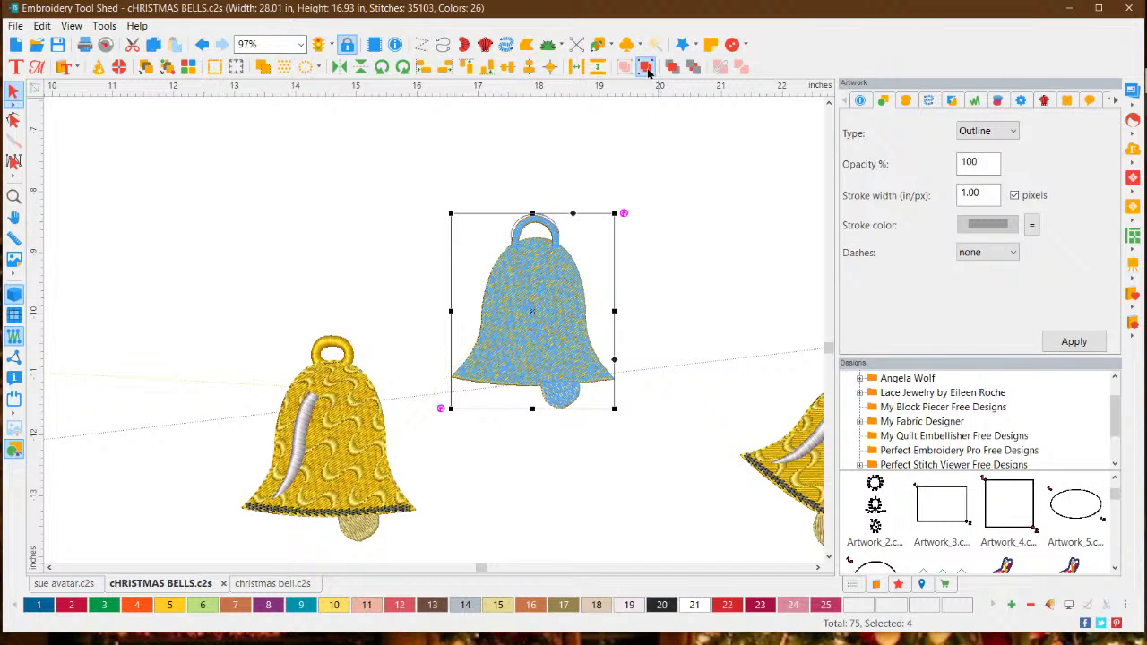
pyautogui.click(666, 274)
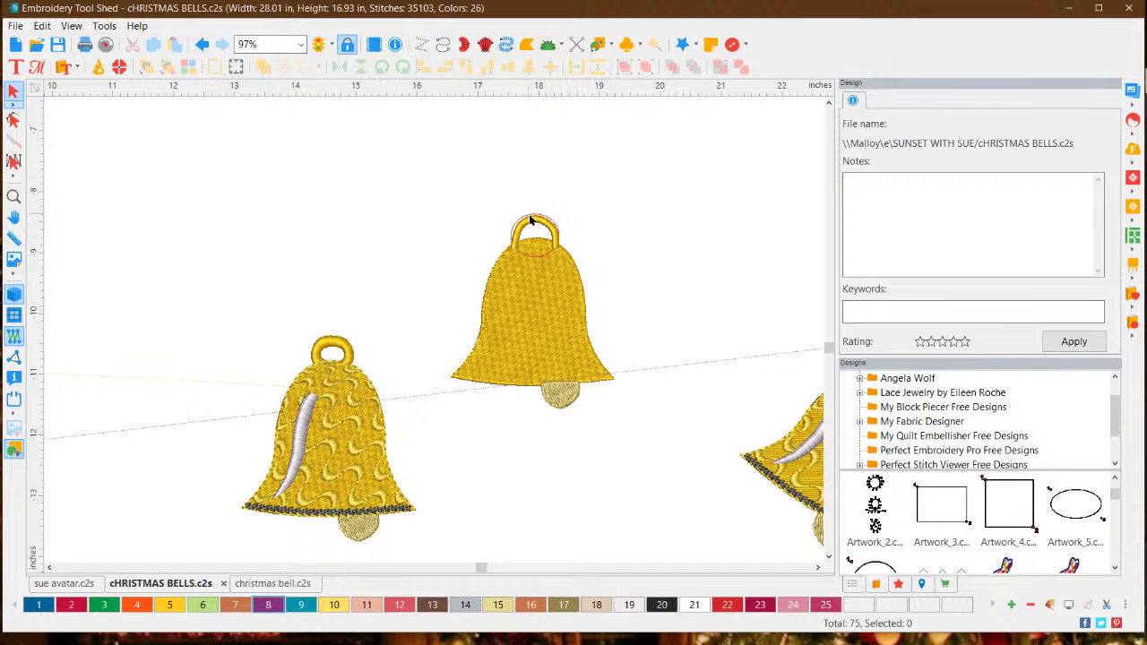
pyautogui.click(525, 254)
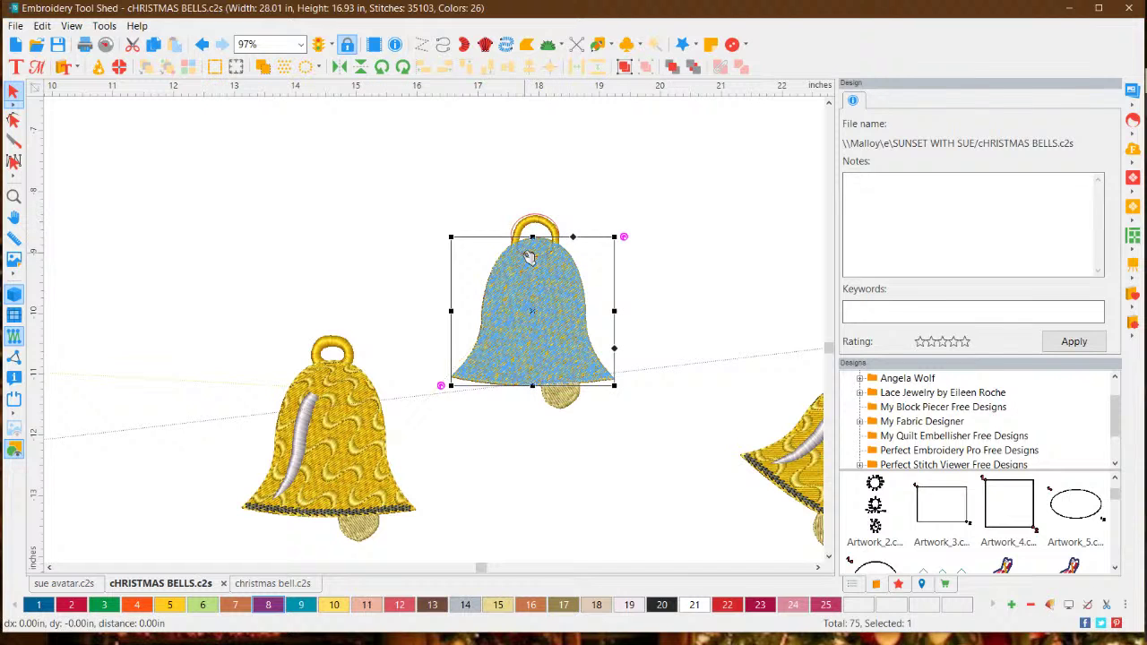
pyautogui.click(650, 264)
# Move the enlarged bell's loop aside, delete the red guide circle behind it, and place the loop back on the bell's crown.
pyautogui.click(516, 224)
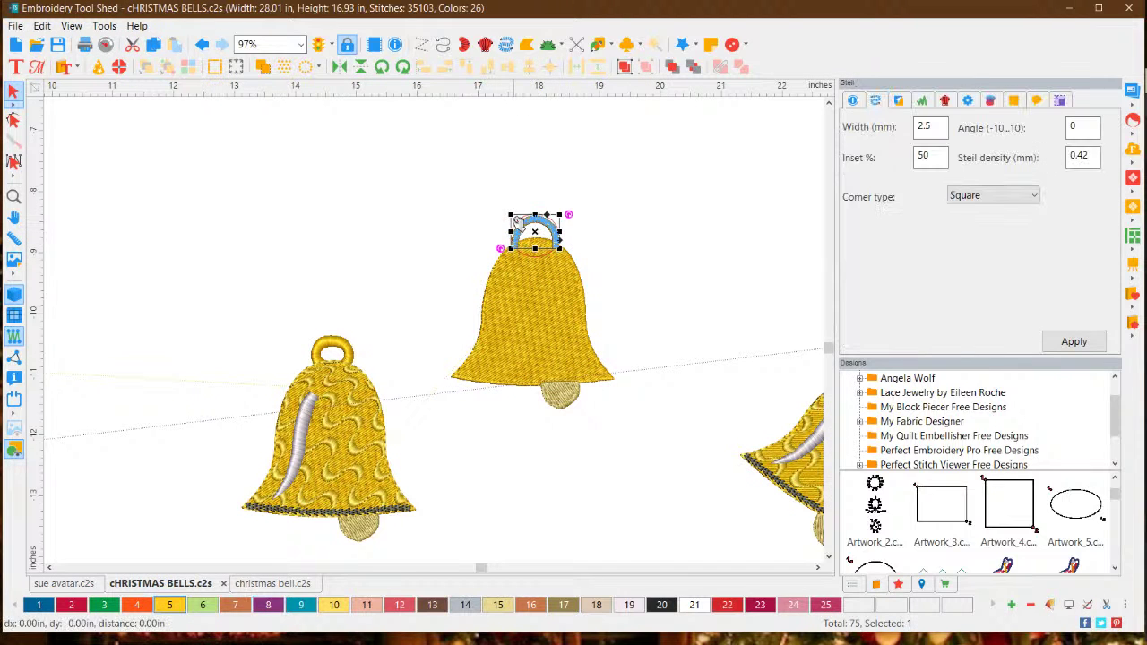
pyautogui.moveTo(516, 224); pyautogui.dragTo(453, 186)
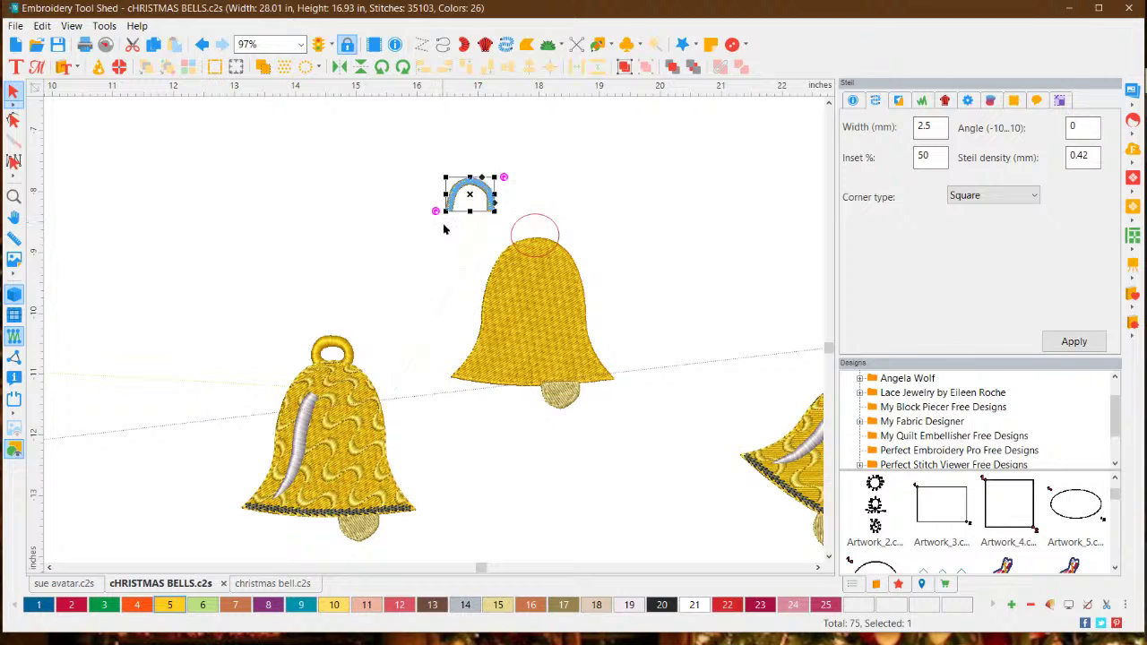
pyautogui.click(531, 218)
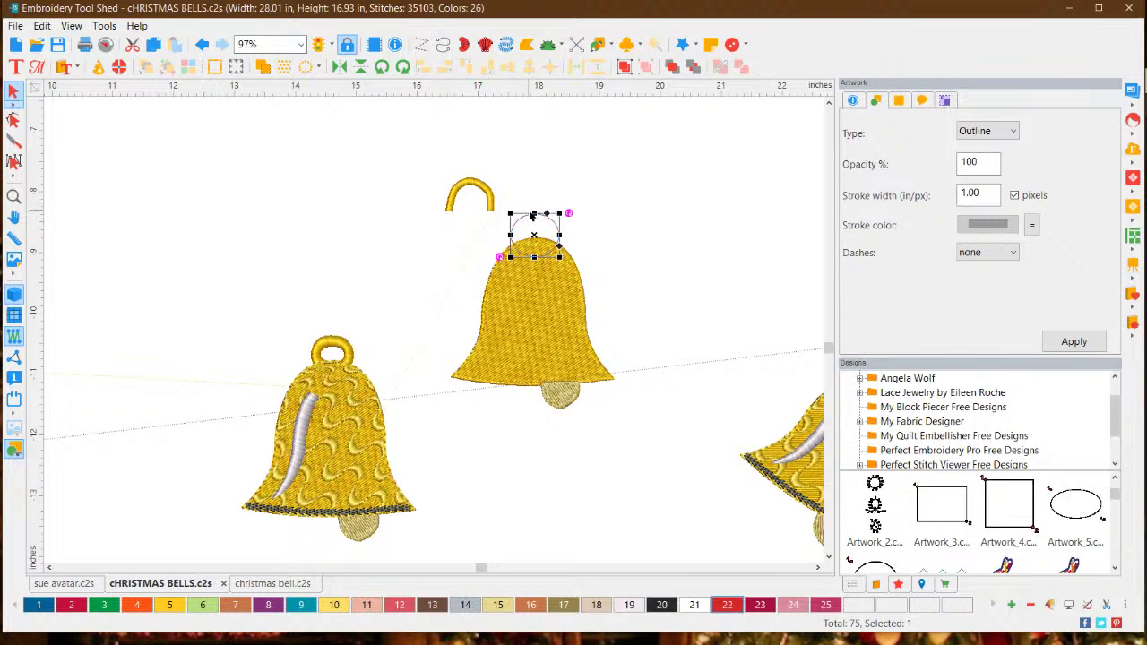
pyautogui.press('Delete')
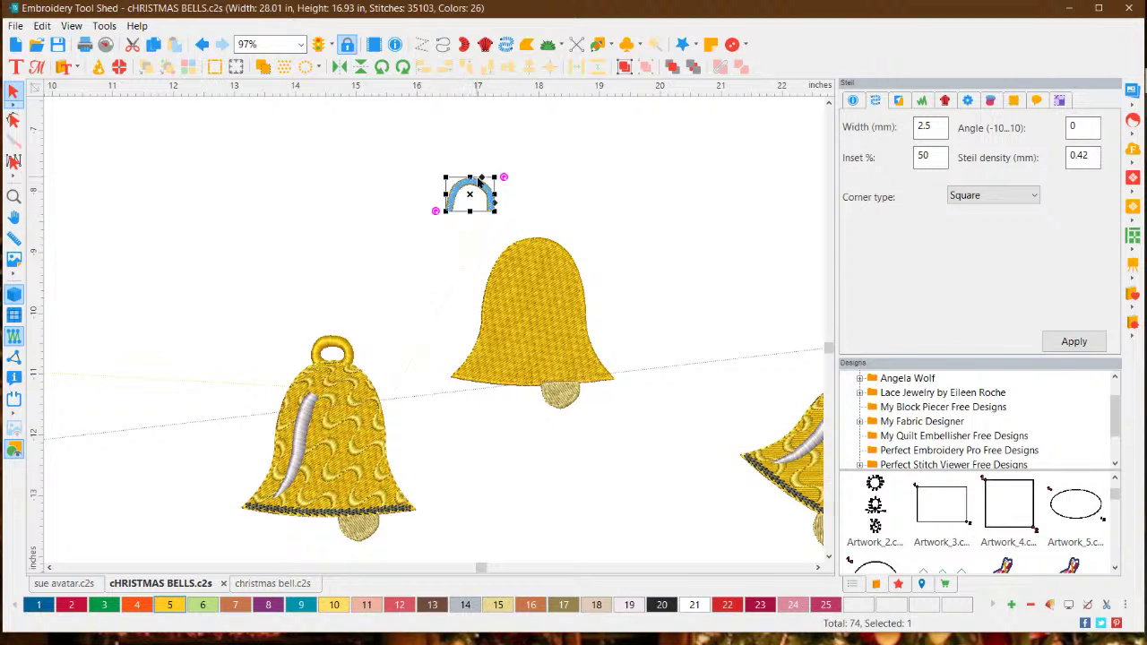
pyautogui.moveTo(478, 182); pyautogui.dragTo(538, 226)
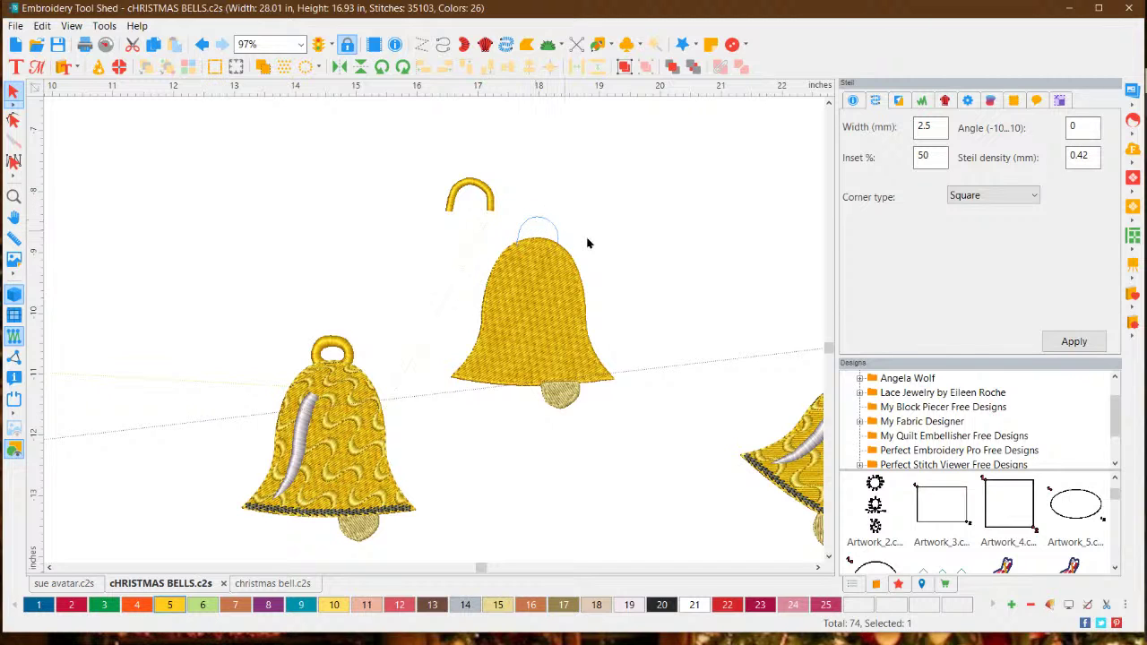
# Copy the body fill of the enlarged plain bell and paste the duplicate directly on top of it.
pyautogui.click(607, 287)
pyautogui.click(528, 298)
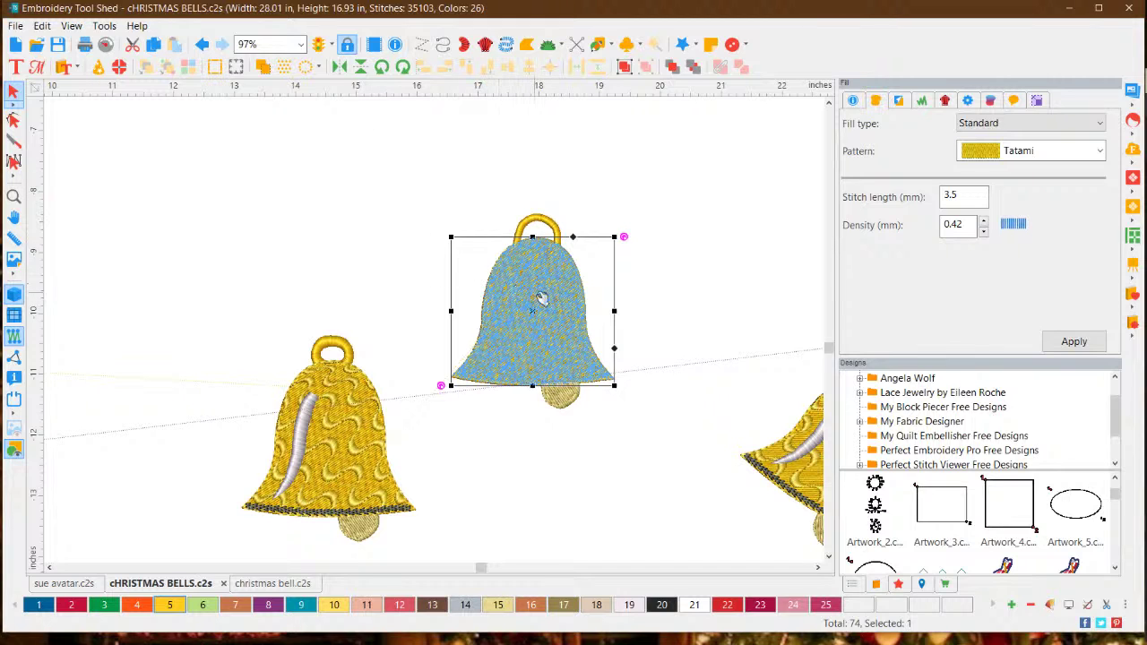
pyautogui.click(676, 310)
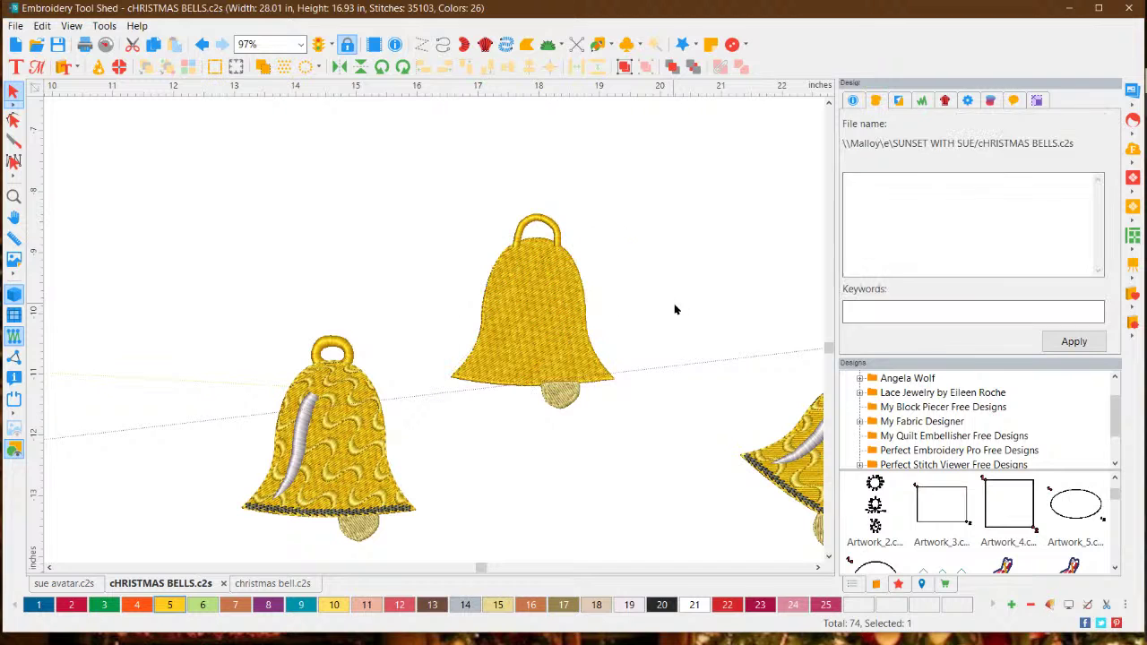
pyautogui.click(567, 328)
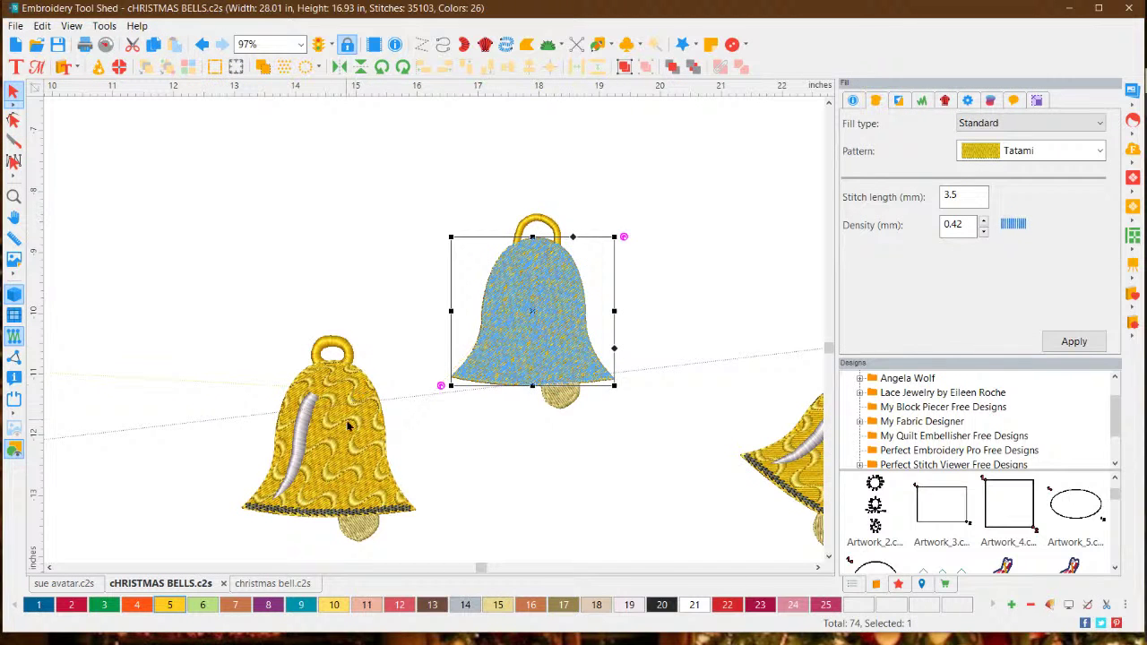
pyautogui.click(685, 277)
pyautogui.click(566, 303)
pyautogui.rightClick(563, 308)
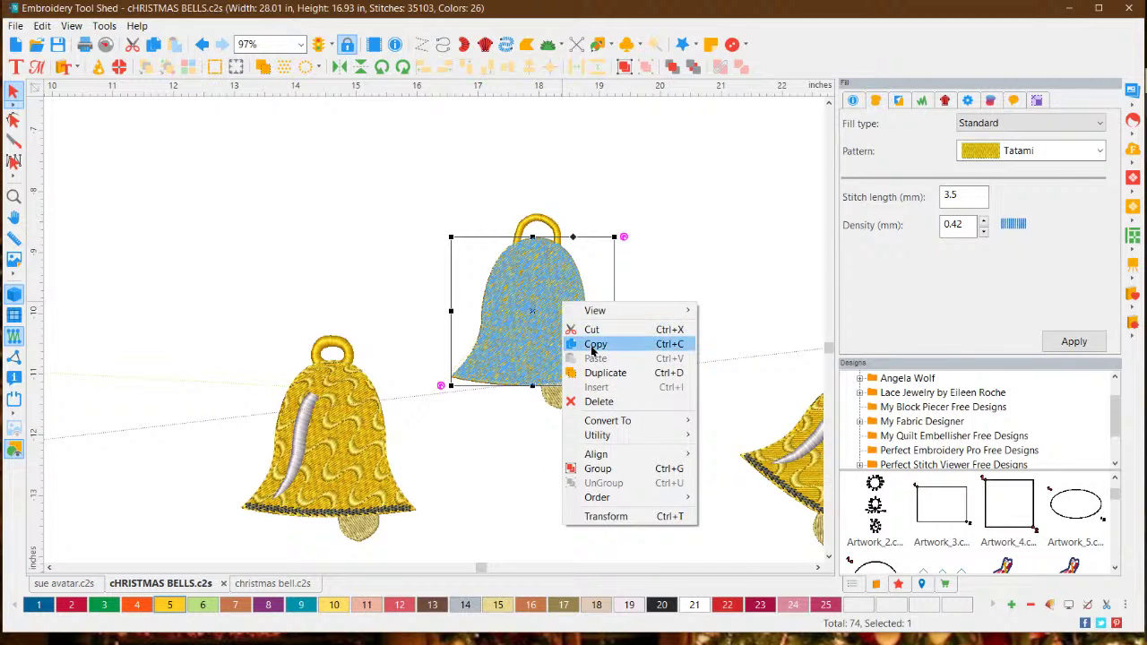
pyautogui.click(593, 346)
pyautogui.rightClick(561, 313)
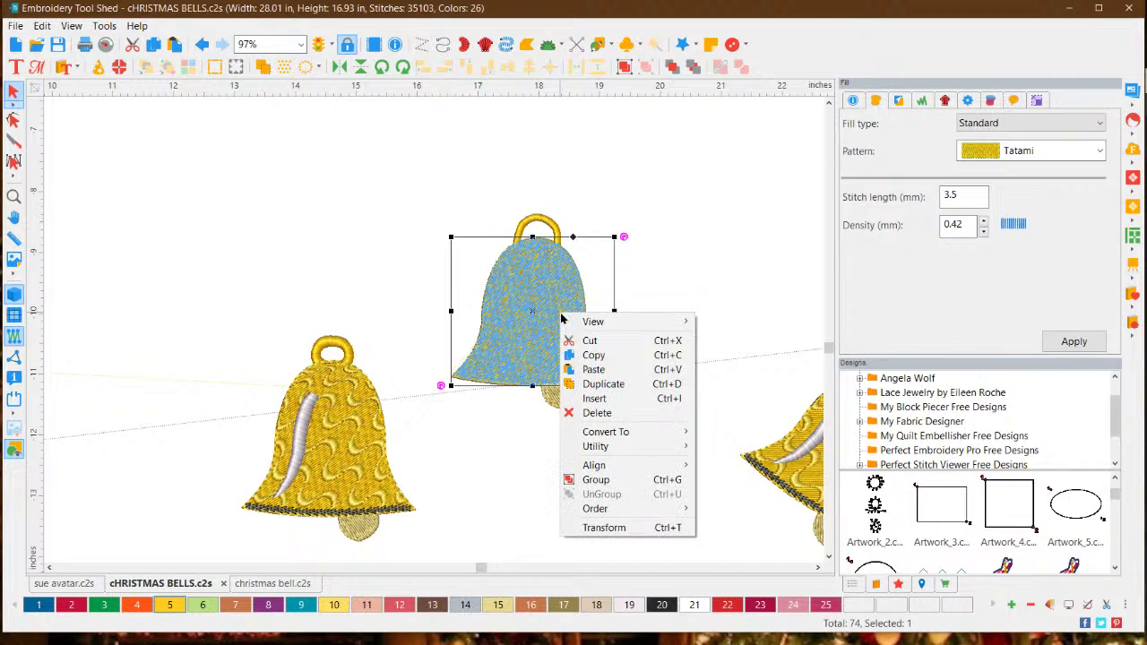
pyautogui.click(587, 370)
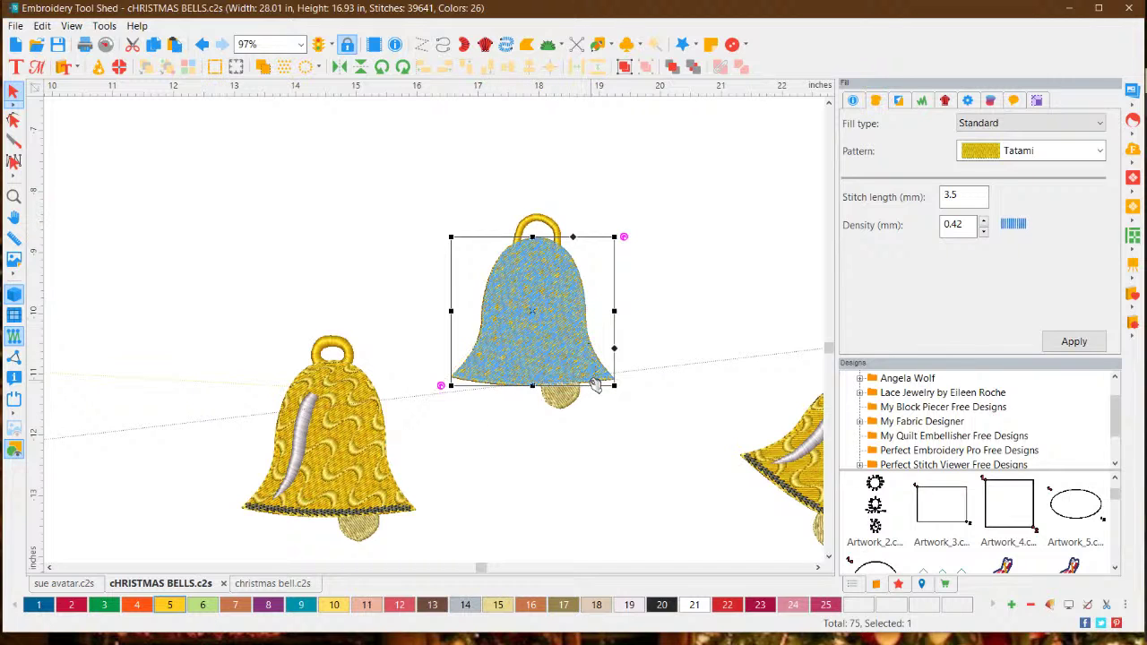
# Change the pasted body fill to a Motif fill with pattern 100 and a 10 mm pattern length.
pyautogui.click(1036, 125)
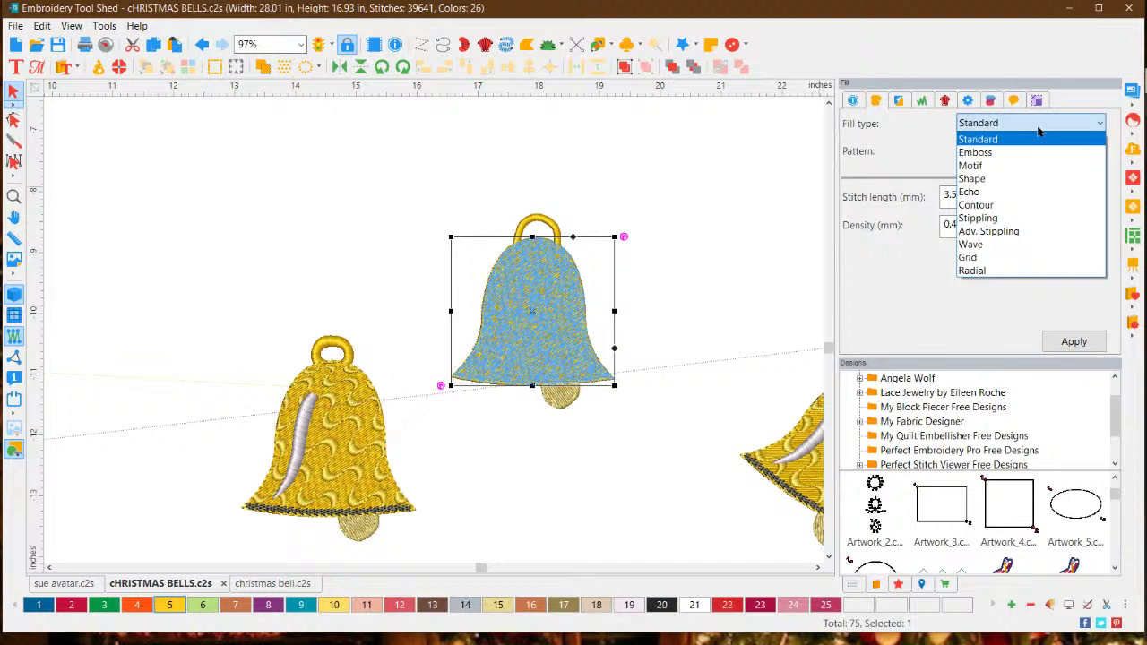
pyautogui.click(995, 163)
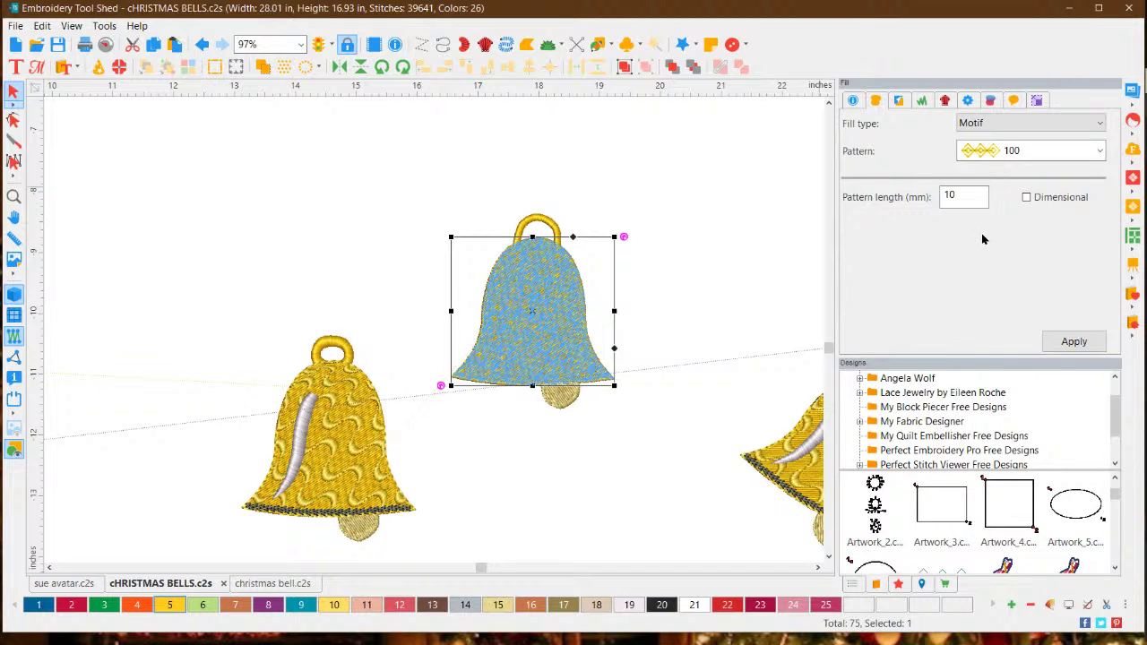
pyautogui.click(1074, 340)
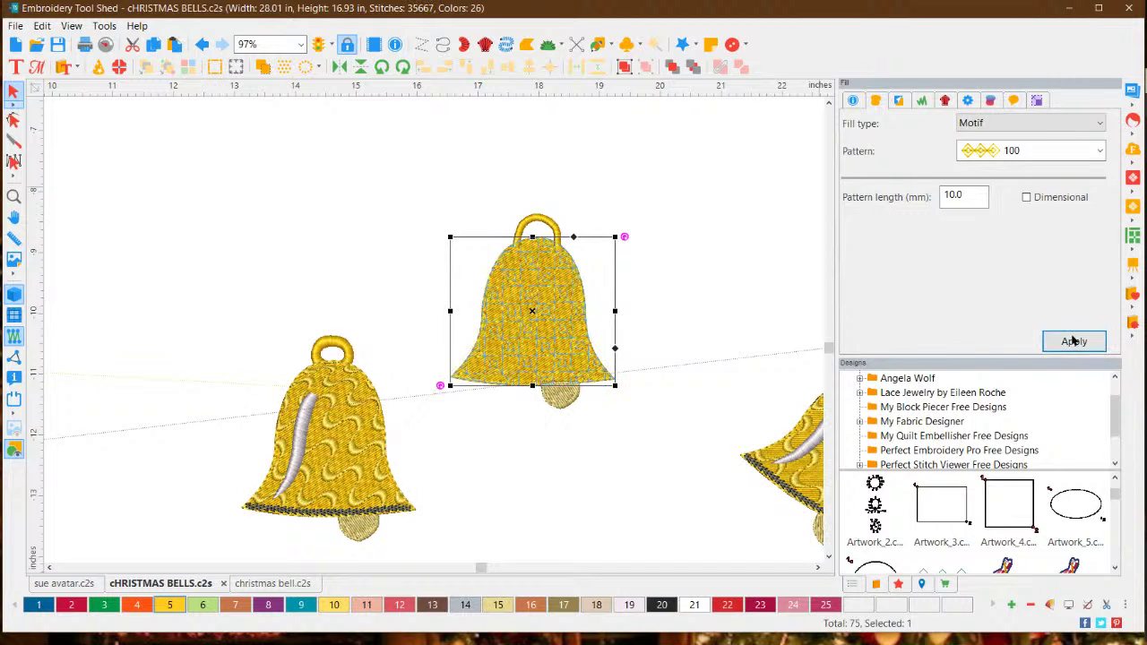
pyautogui.click(740, 335)
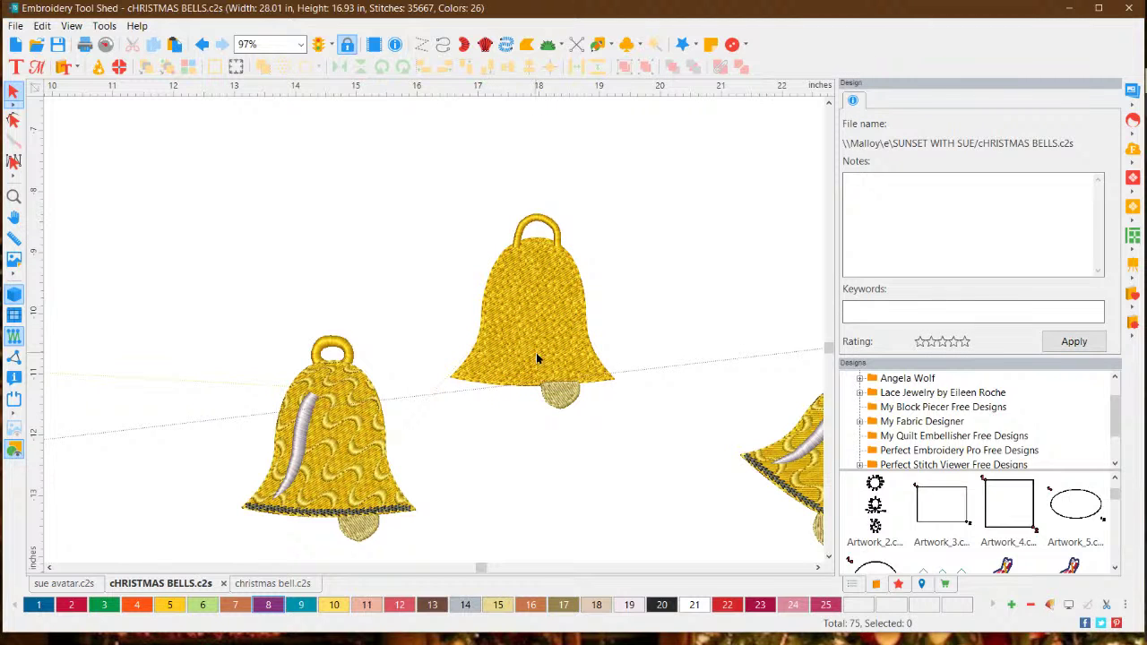
# Look through the stitch sequence for the motif fill that lies over the plain bell body.
pyautogui.click(536, 358)
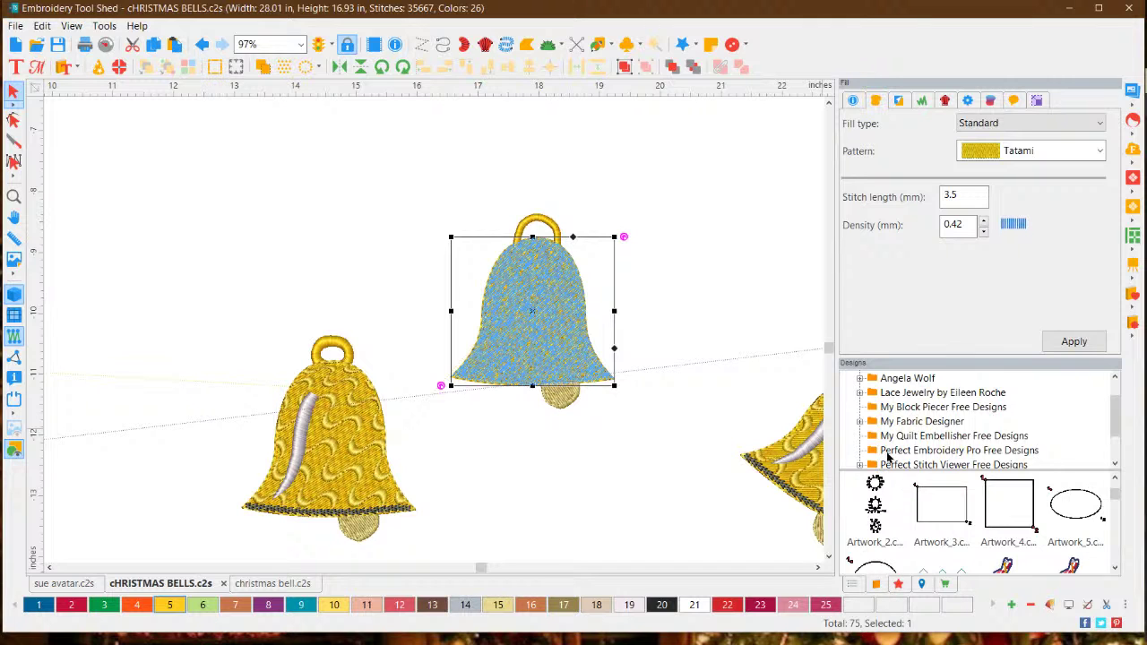
pyautogui.click(852, 583)
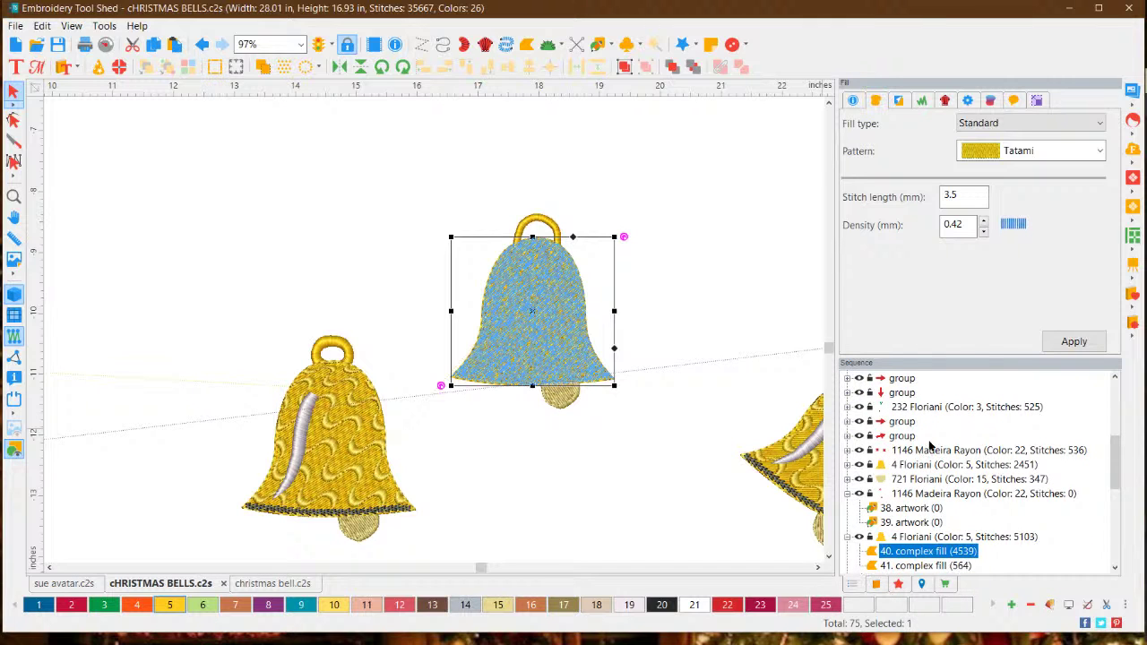
pyautogui.scroll(-2, 930, 507)
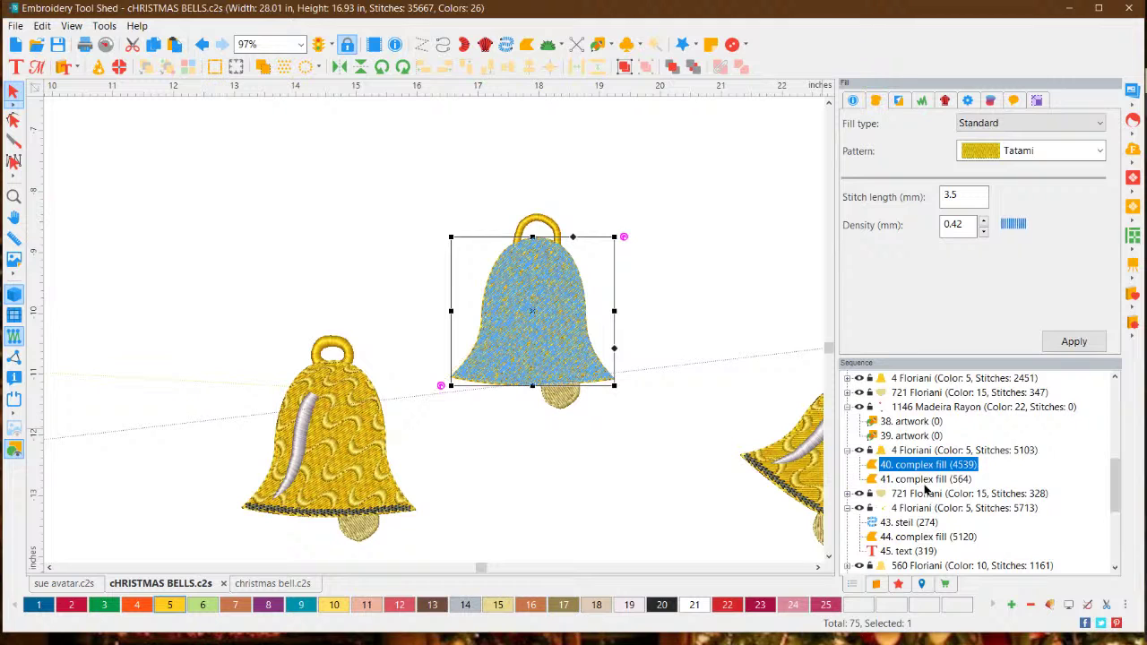
pyautogui.scroll(-4, 923, 485)
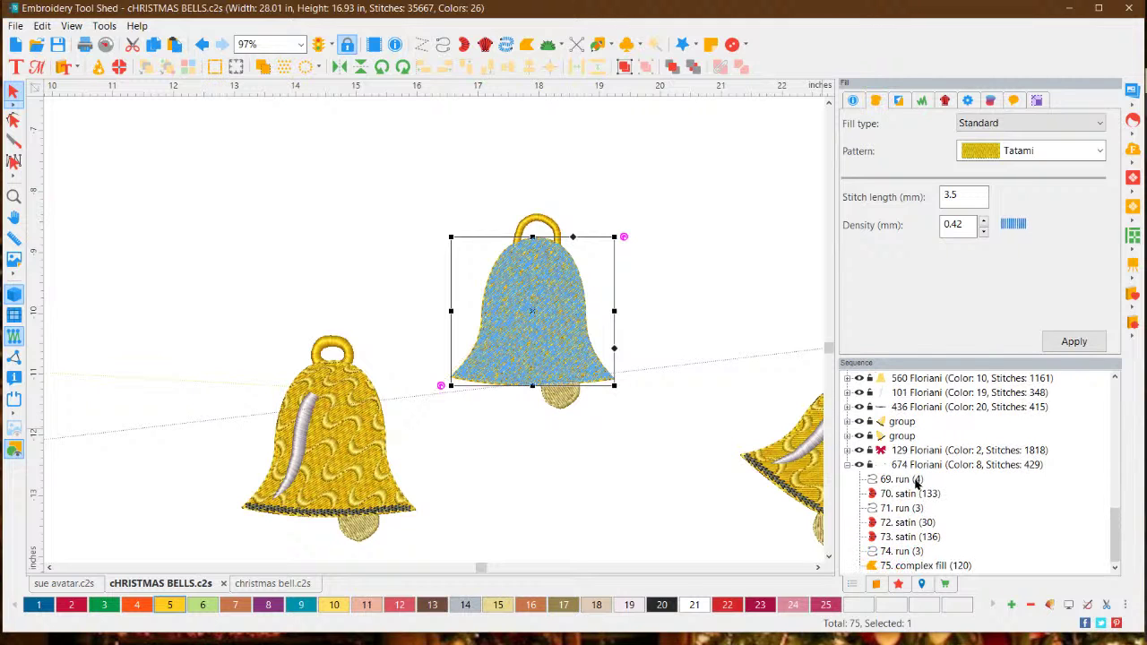
pyautogui.click(904, 565)
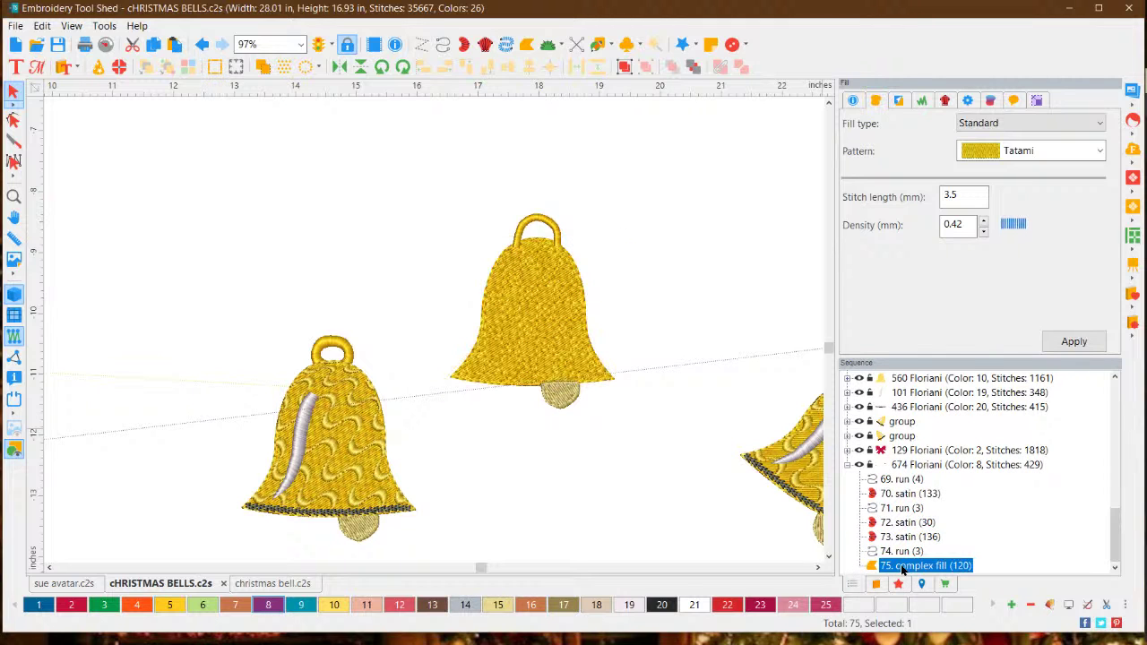
pyautogui.click(906, 551)
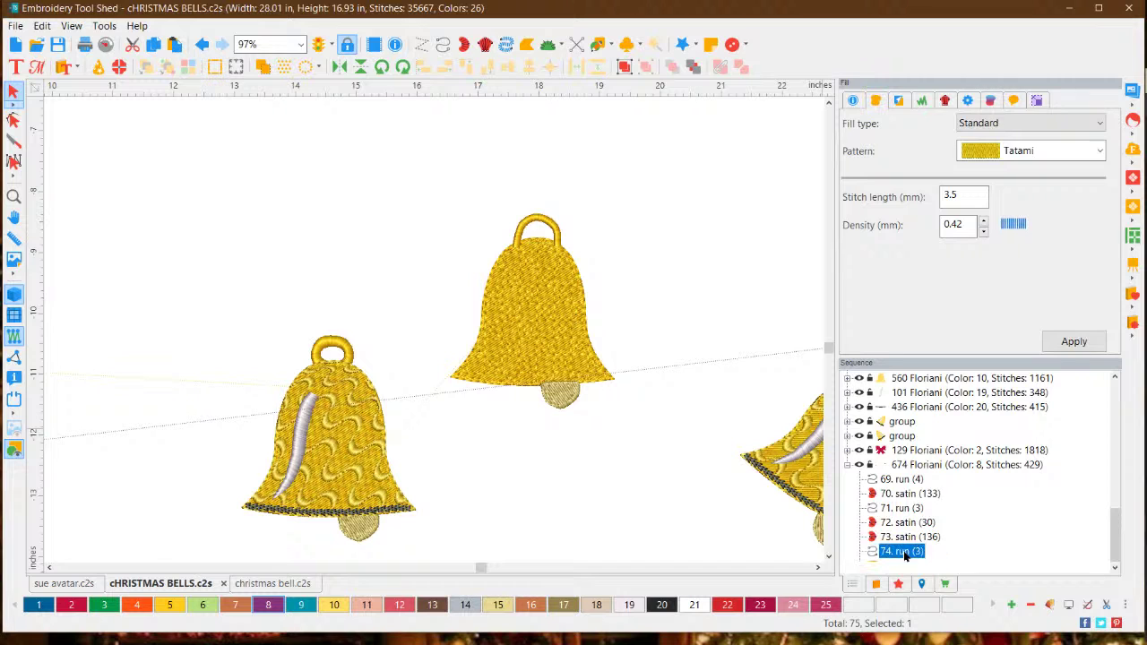
pyautogui.scroll(2, 909, 493)
pyautogui.scroll(-2, 909, 493)
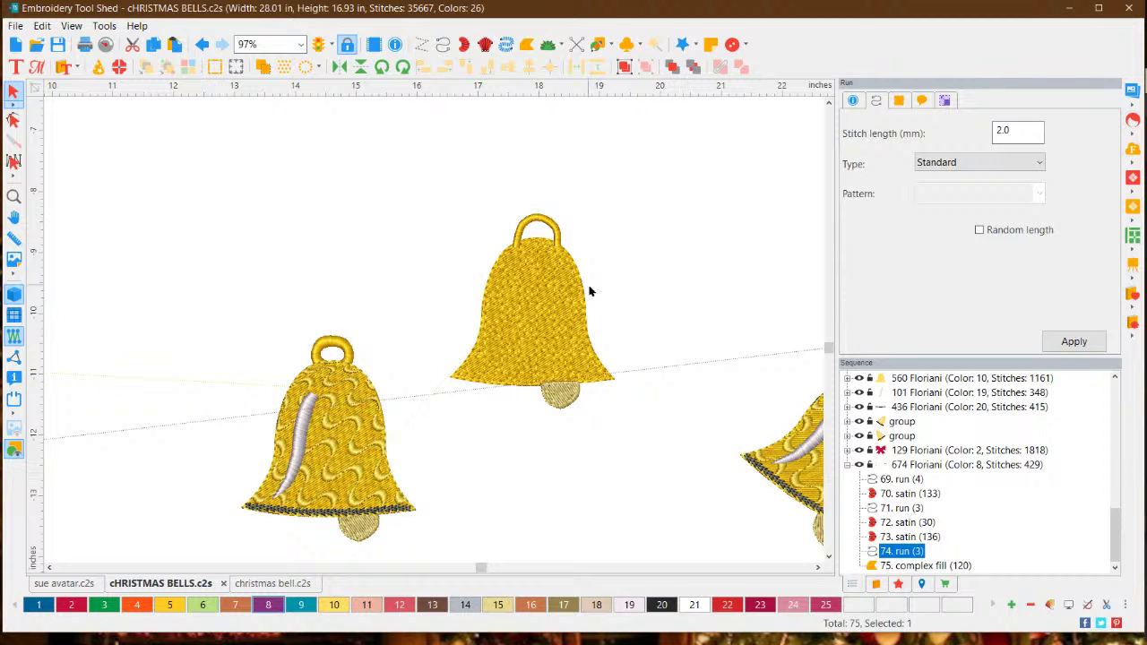
# Select the motif complex fill directly after the bell's tatami fill and recolor it Deep Ocean, color 1.
pyautogui.click(614, 284)
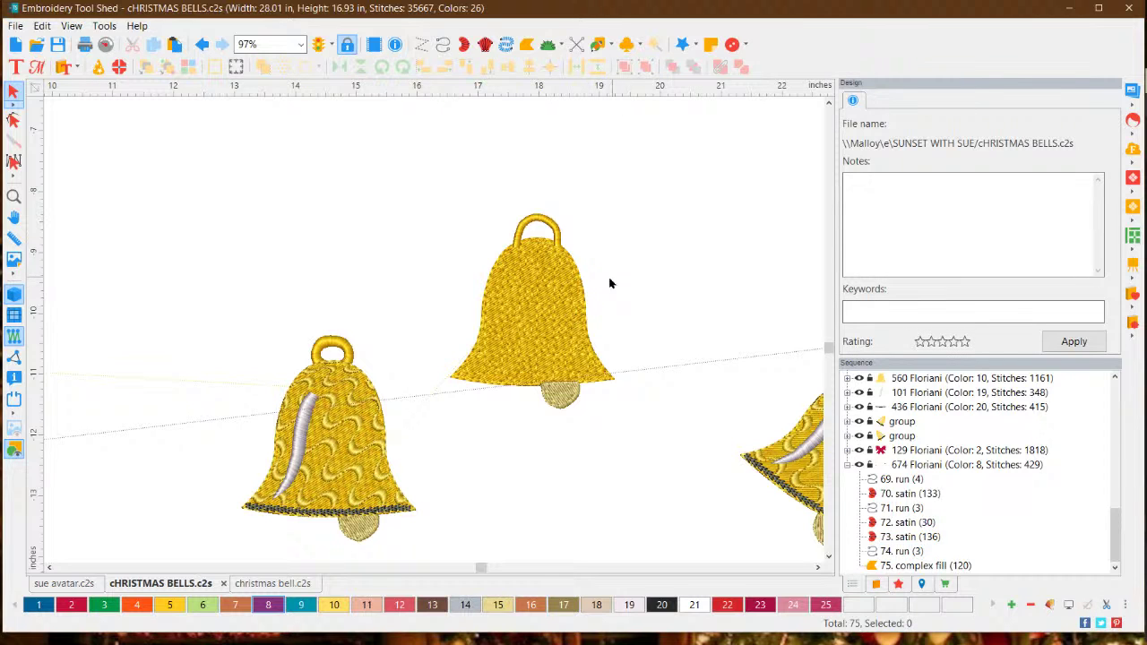
pyautogui.click(541, 313)
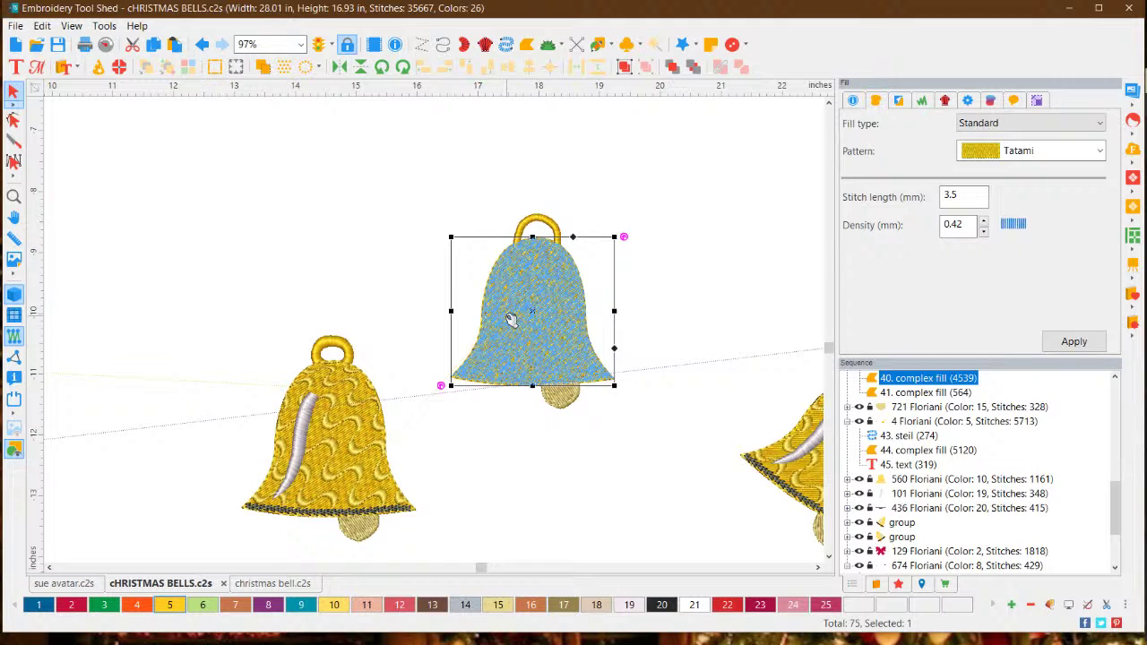
pyautogui.click(914, 392)
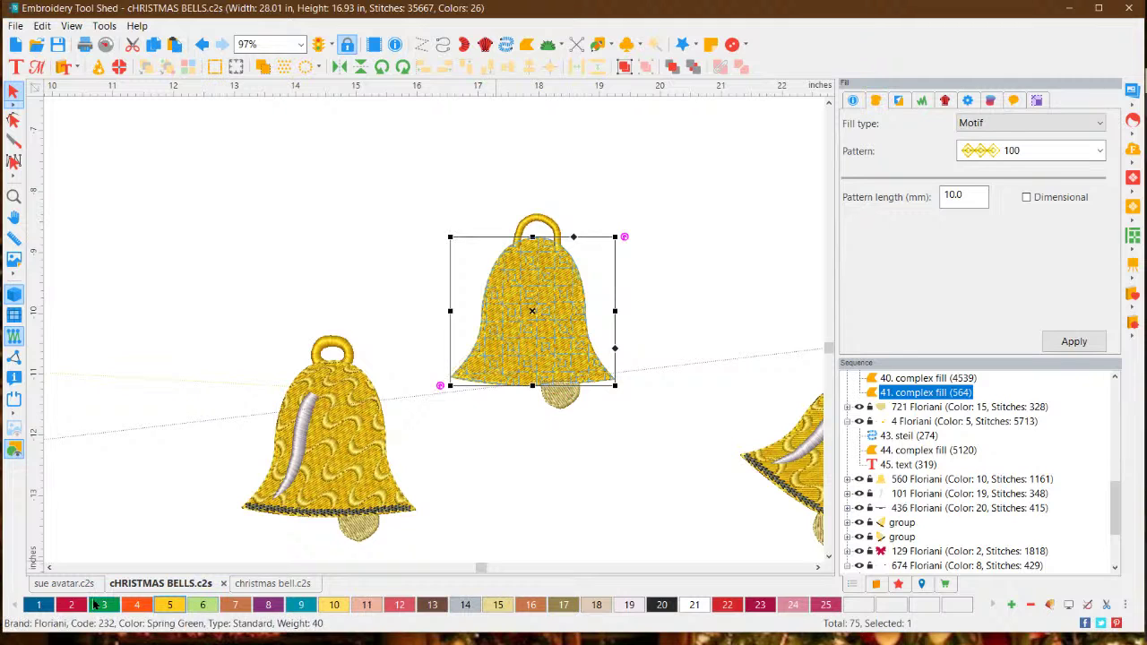
pyautogui.click(46, 606)
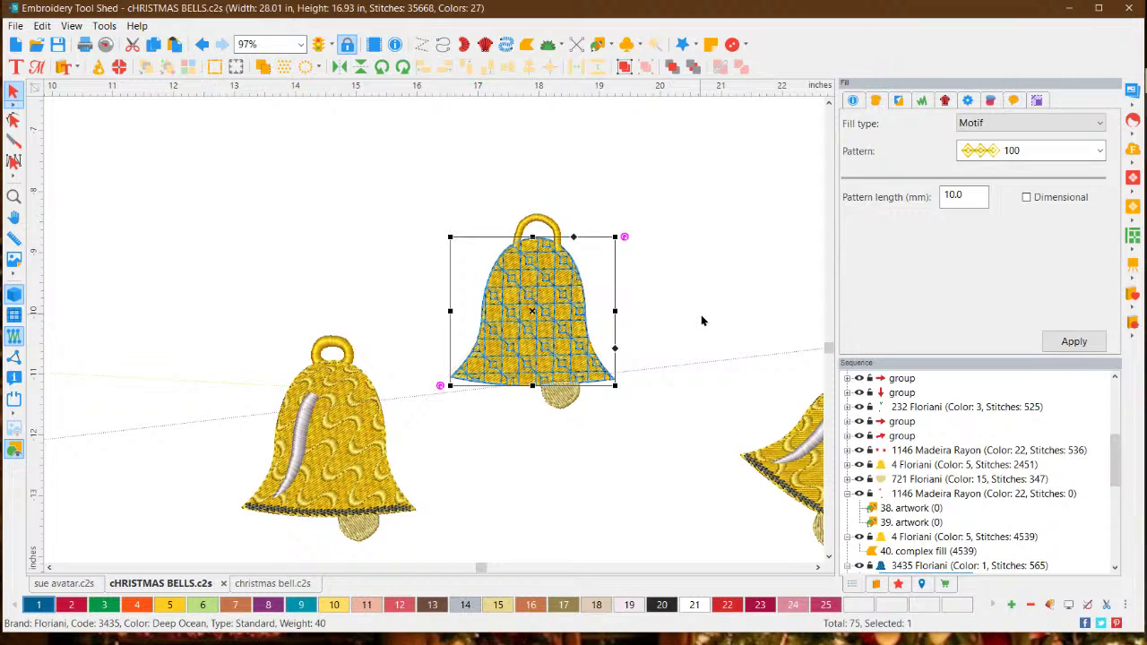
# Make the bell's blue motif fill dimensional and check it against the plain fill underneath.
pyautogui.click(1027, 197)
pyautogui.click(1066, 343)
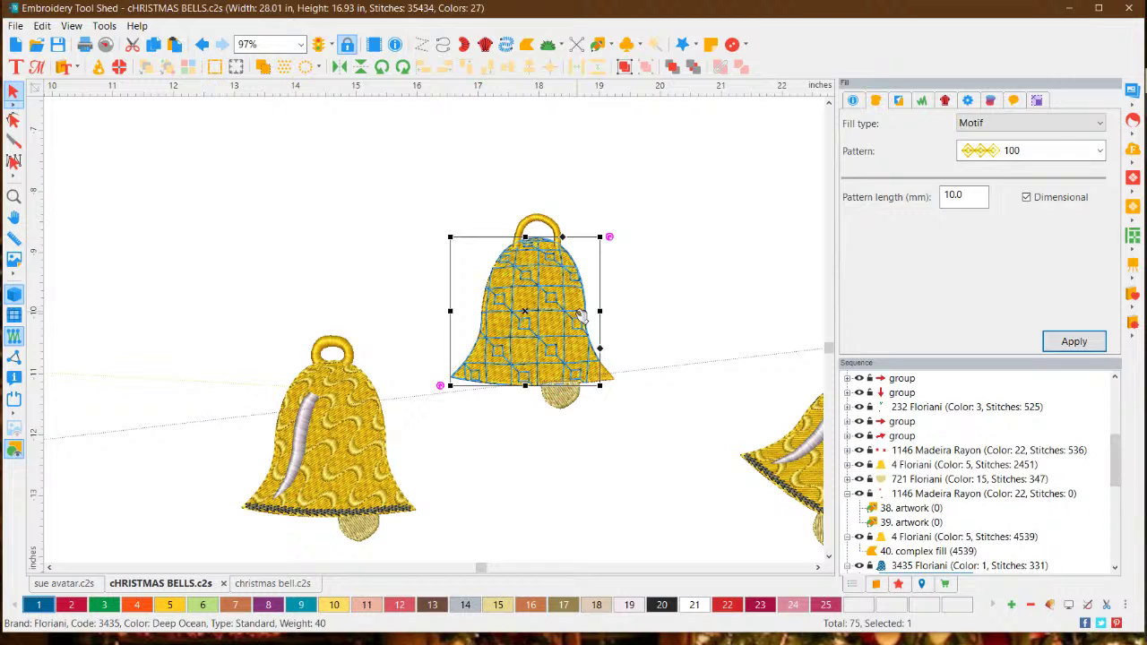
pyautogui.click(692, 255)
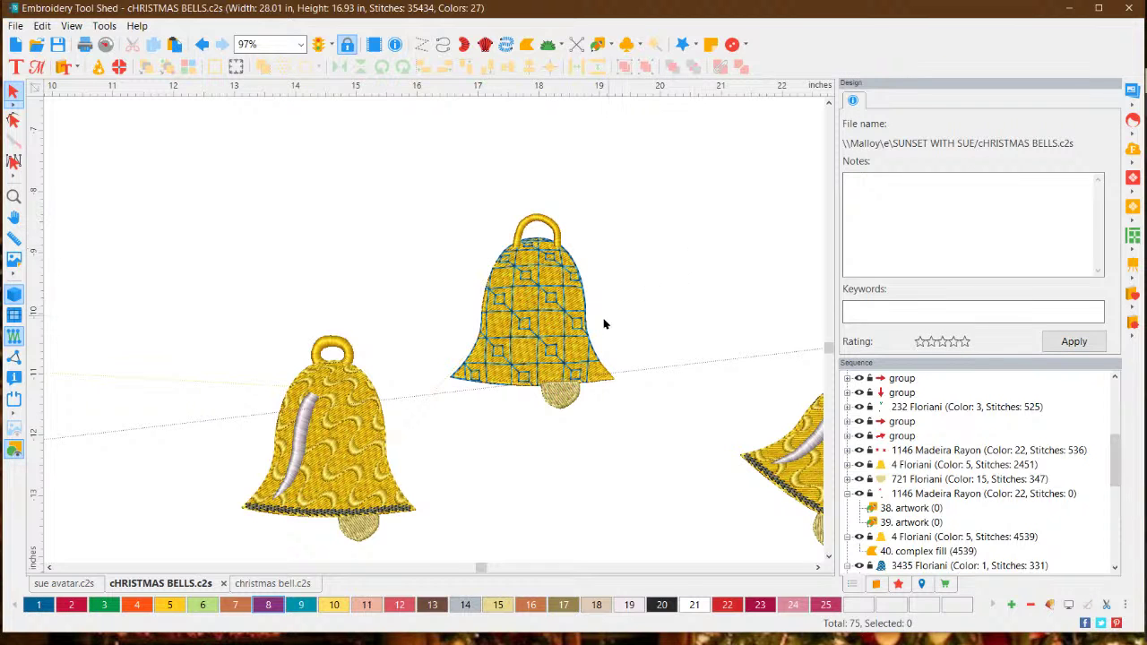
pyautogui.click(587, 365)
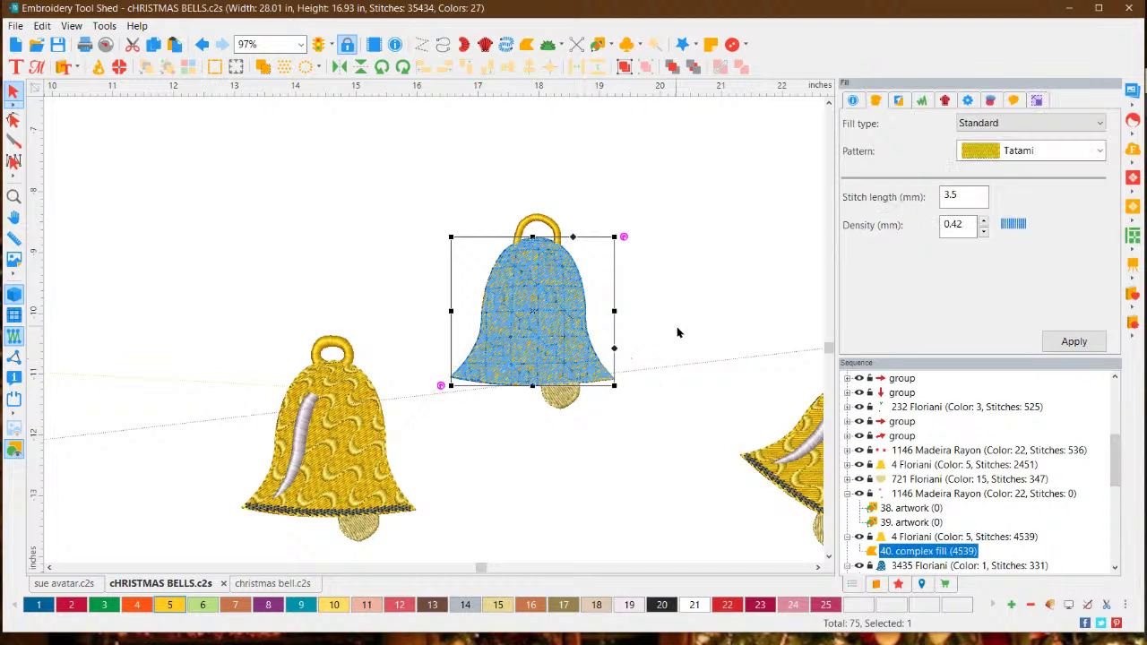
pyautogui.click(672, 451)
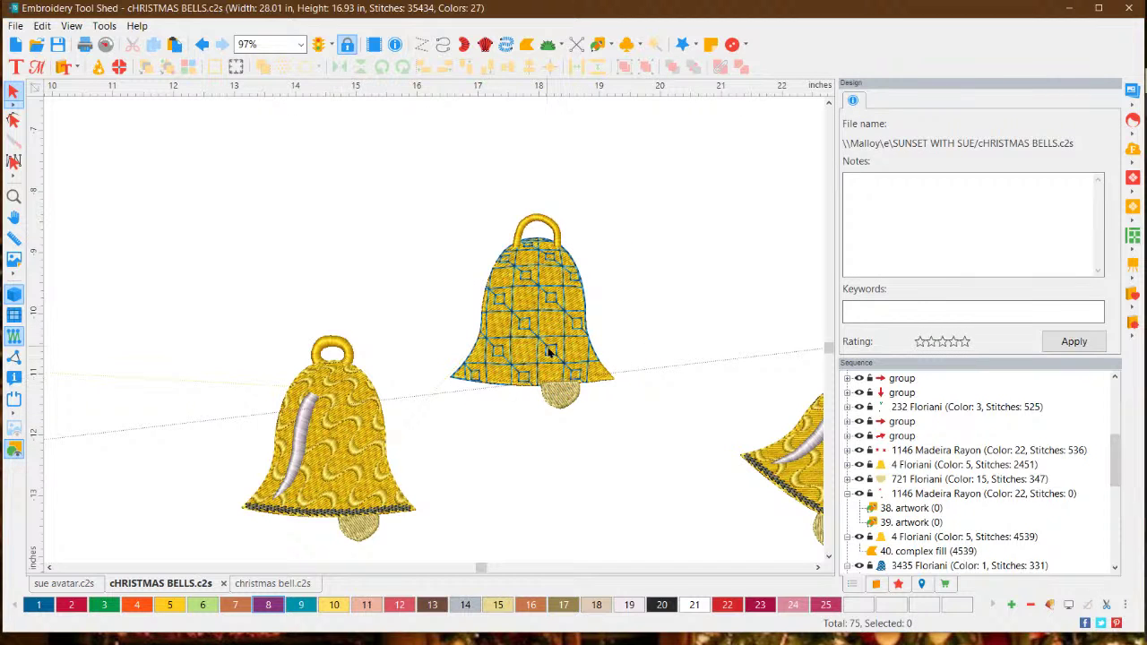
# Select the blue motif layer on the bell and switch its pattern to the wavy motif 116.
pyautogui.click(574, 322)
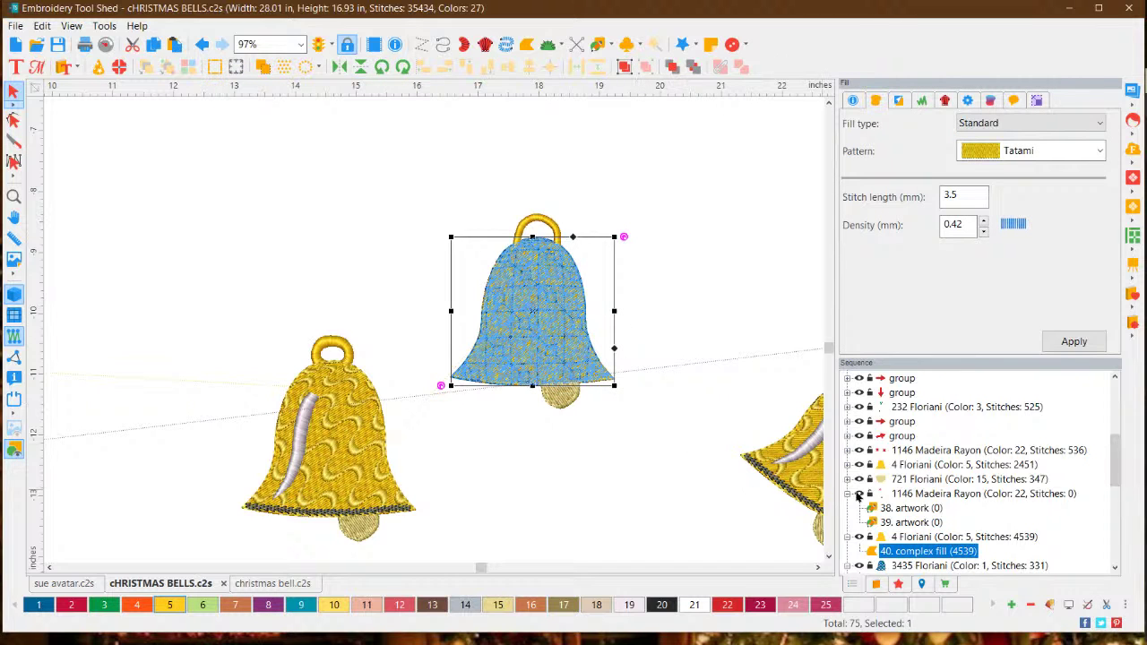
pyautogui.moveTo(885, 466)
pyautogui.scroll(-2, 885, 466)
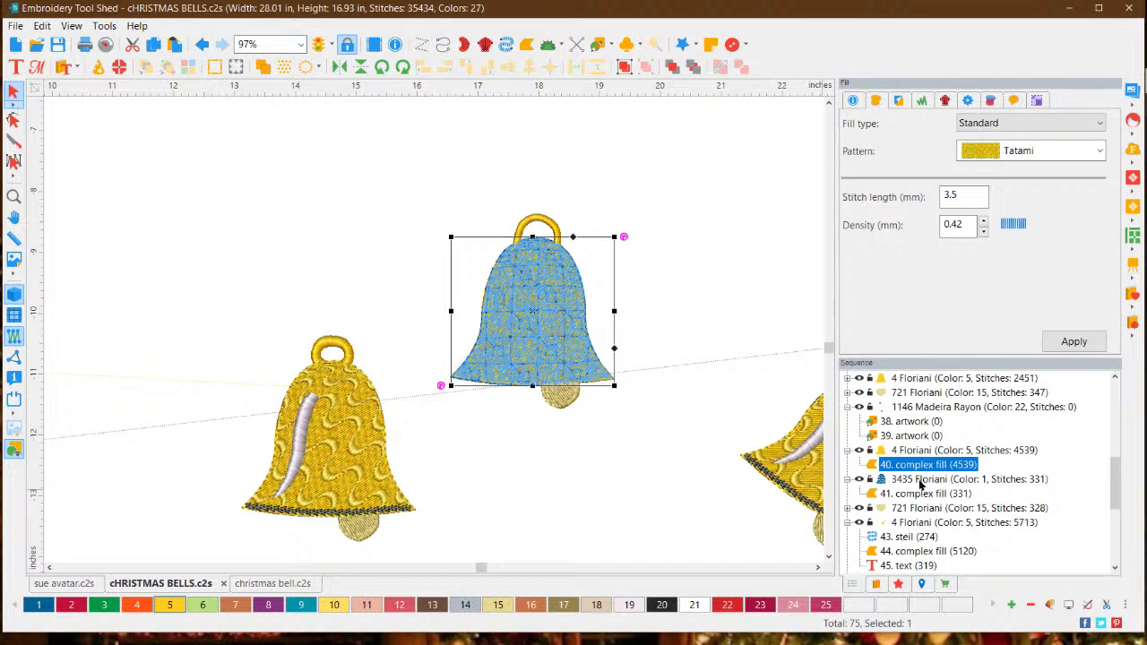
pyautogui.click(920, 482)
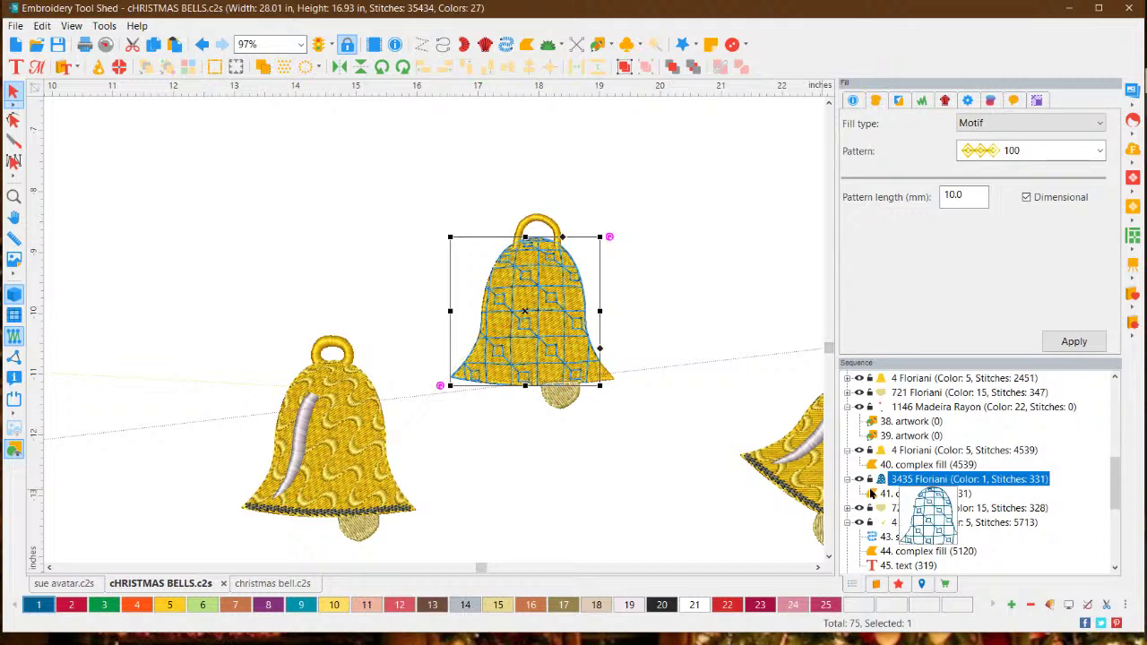
pyautogui.click(1017, 154)
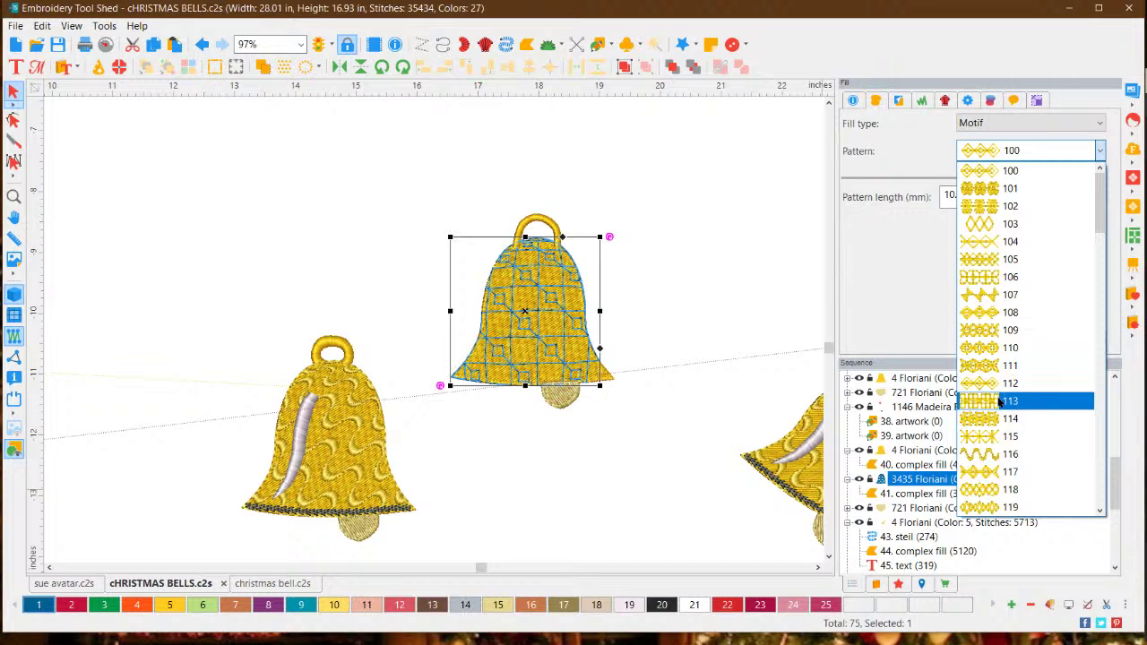
pyautogui.click(986, 456)
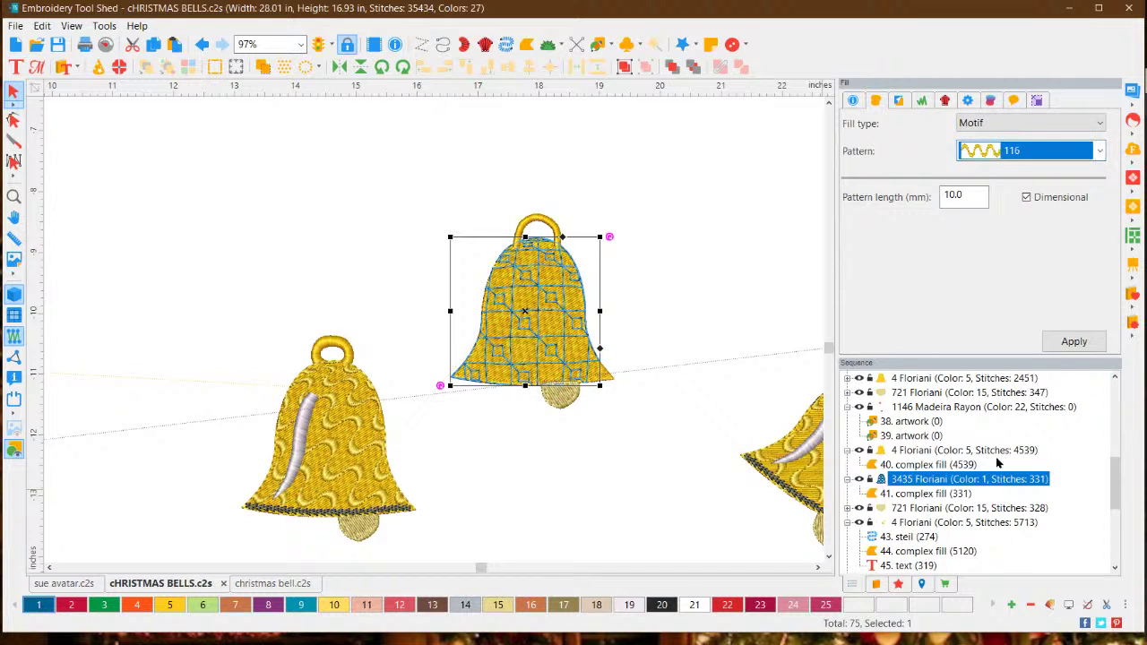
pyautogui.click(1067, 343)
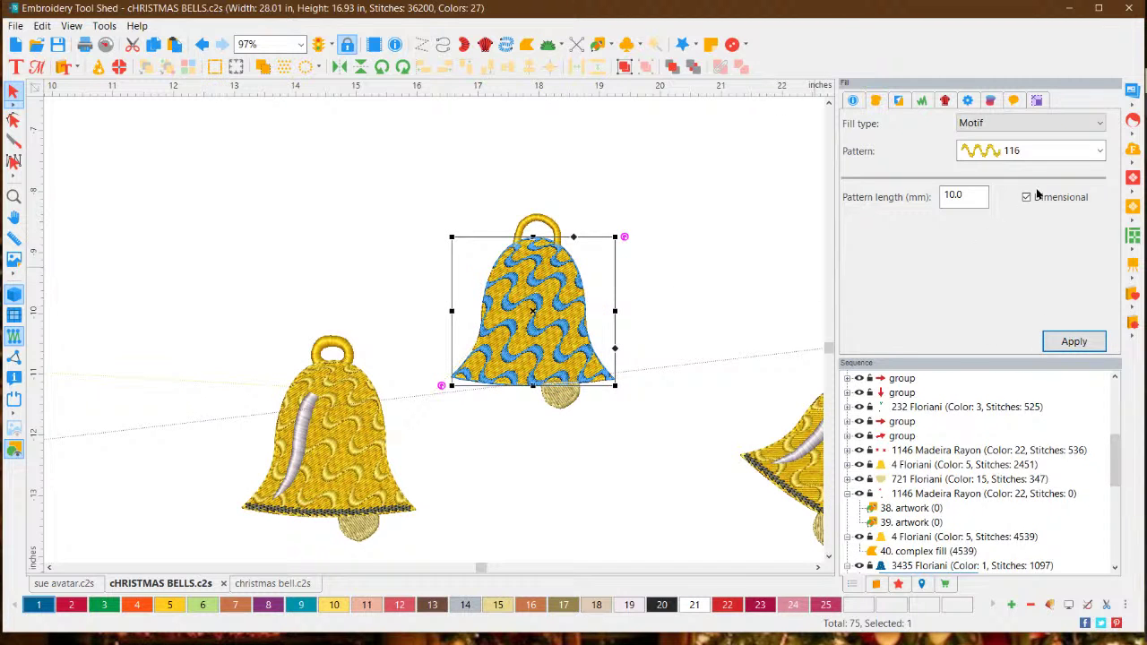
pyautogui.click(1066, 341)
pyautogui.click(704, 304)
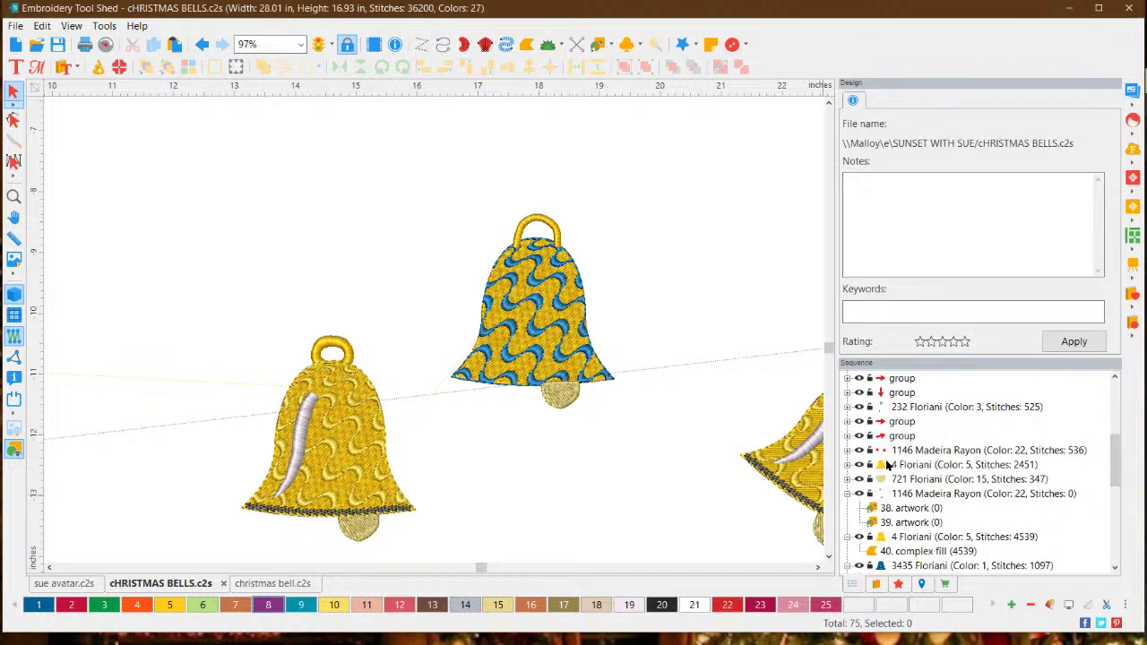
# Digitize a four-point run line with 3.0 mm stitch length in the empty area left of the blue-patterned bell, its last section straight.
pyautogui.scroll(-2, 886, 464)
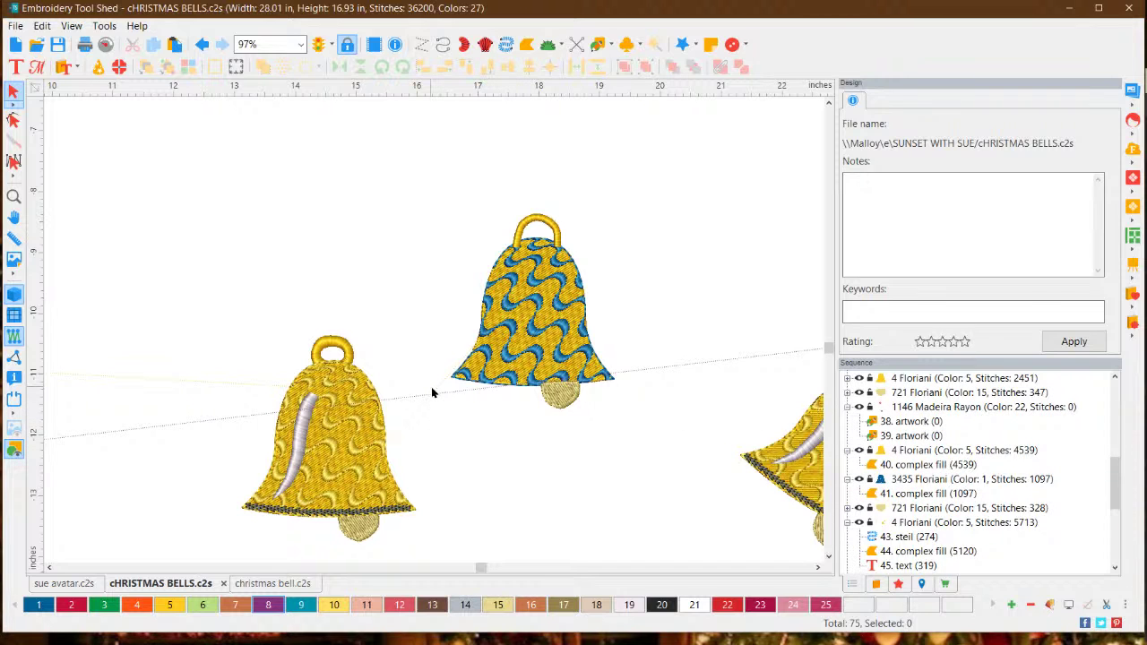
pyautogui.scroll(2, 469, 387)
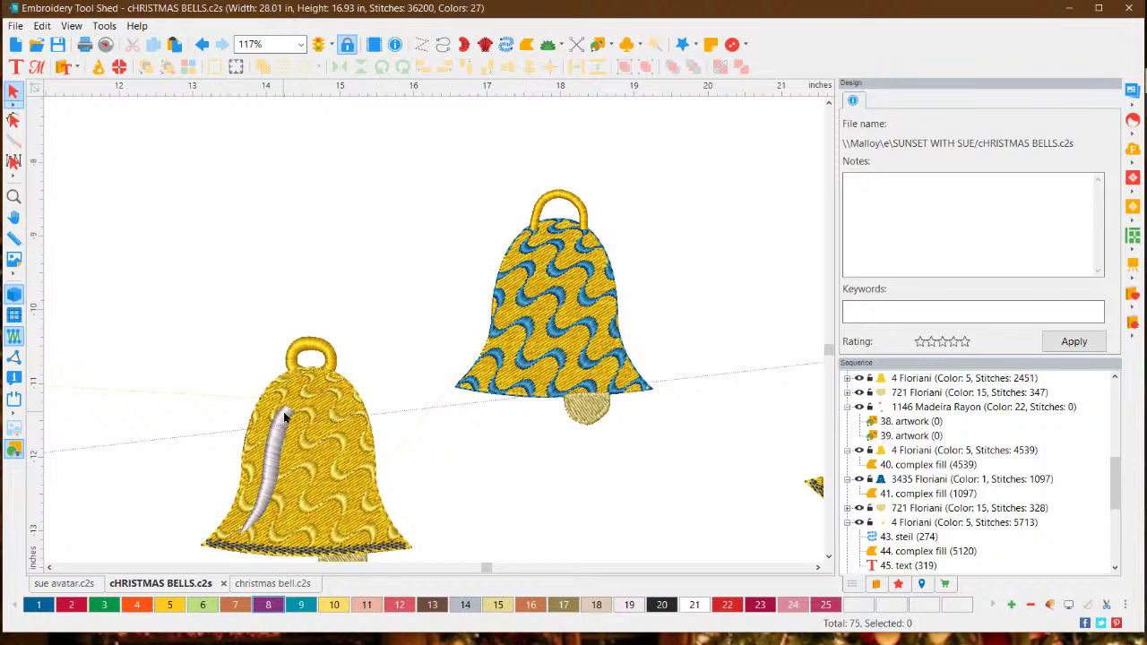
pyautogui.click(443, 46)
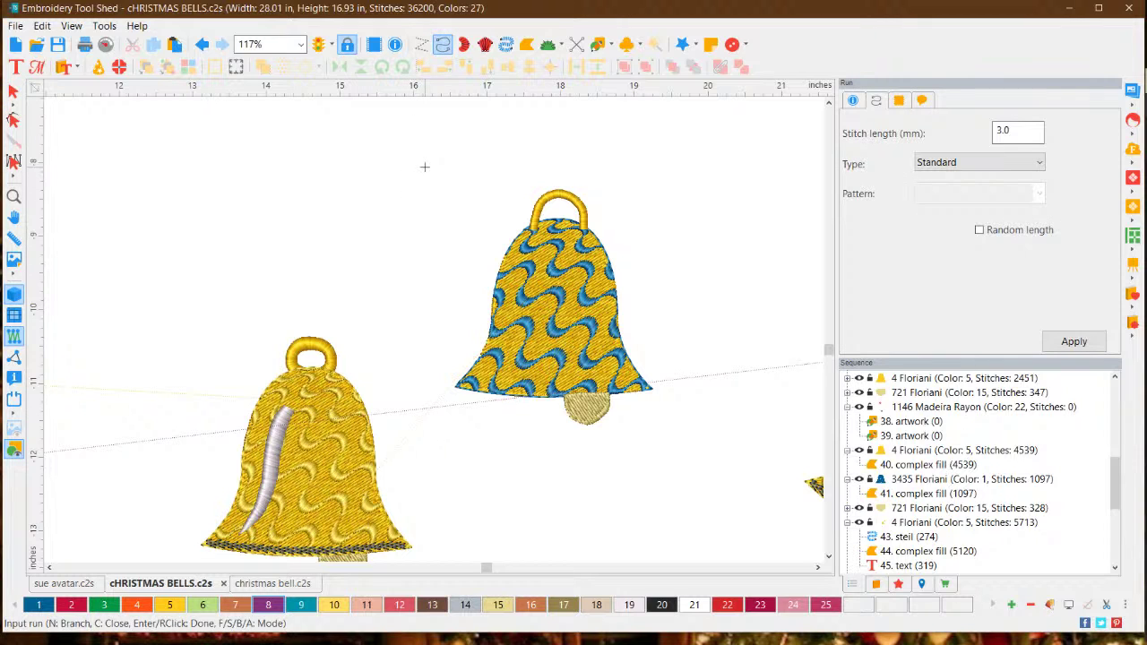
pyautogui.click(425, 167)
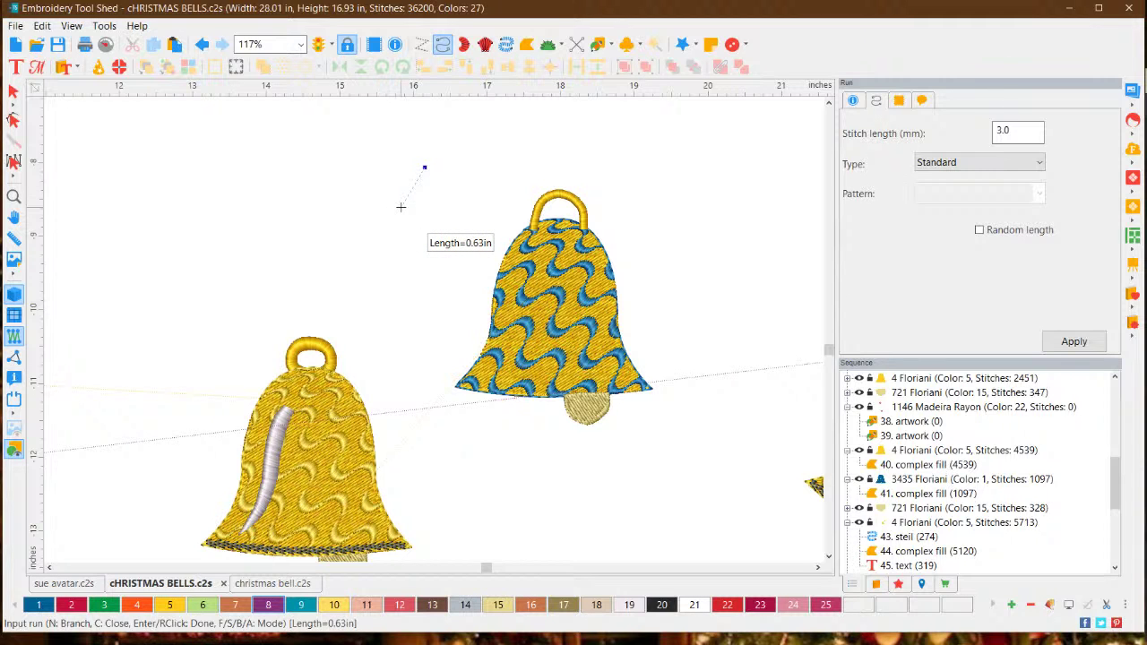
pyautogui.click(400, 207)
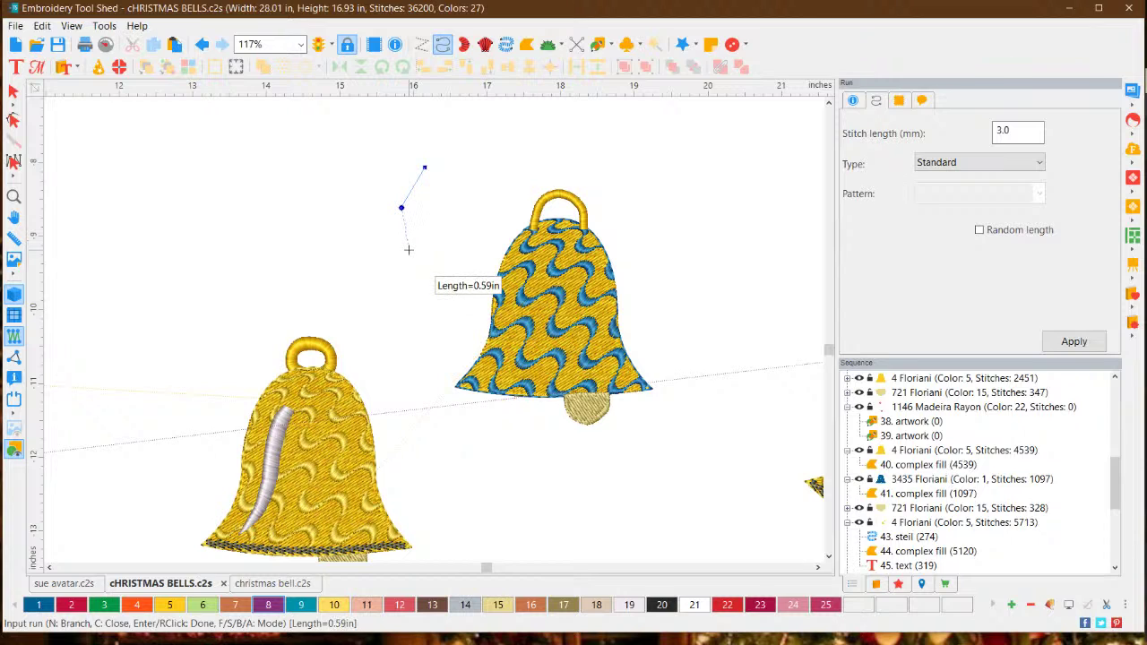
pyautogui.click(408, 251)
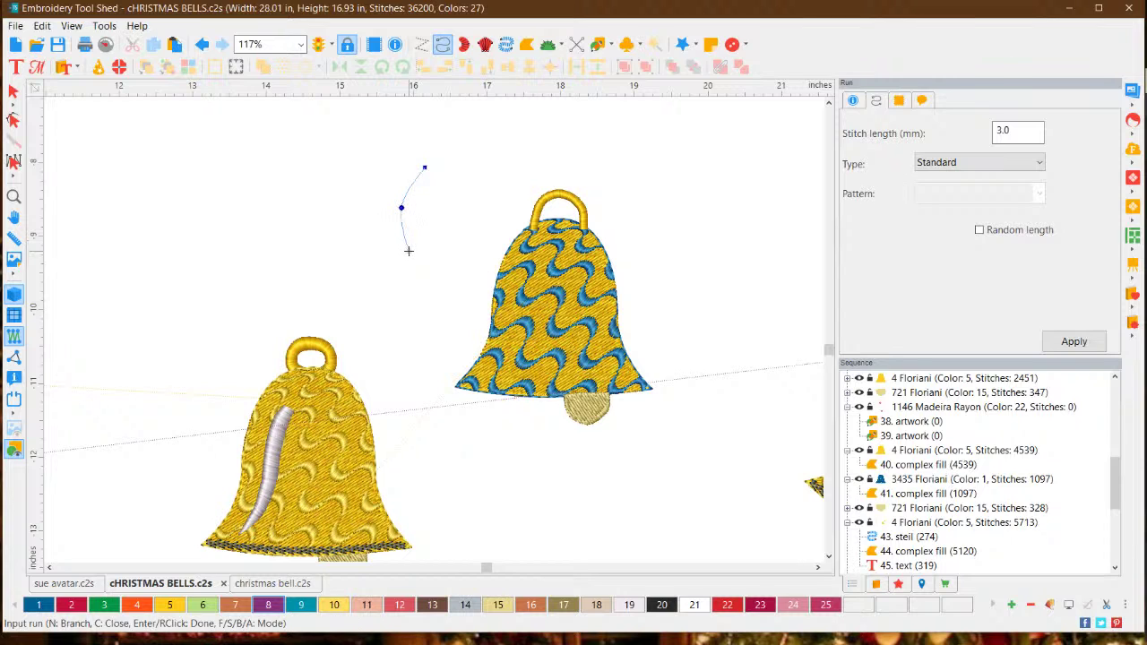
pyautogui.click(369, 281)
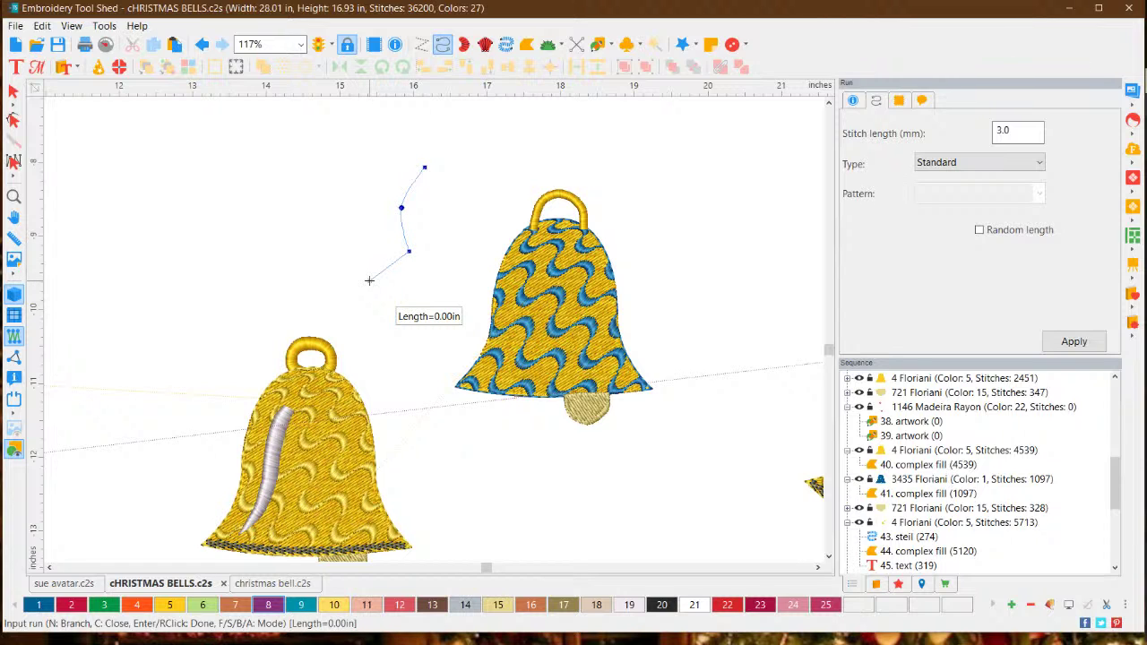
pyautogui.rightClick(369, 280)
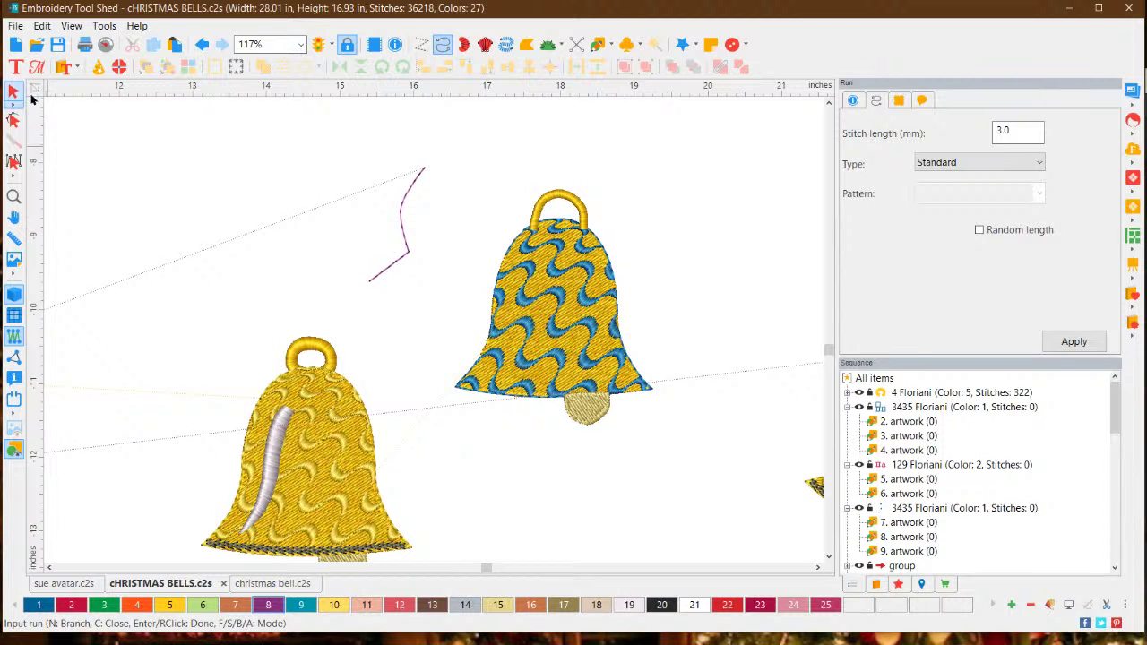
# Convert the run line's sharp corner point above its lower end to a smooth point and regenerate the stitches.
pyautogui.click(13, 91)
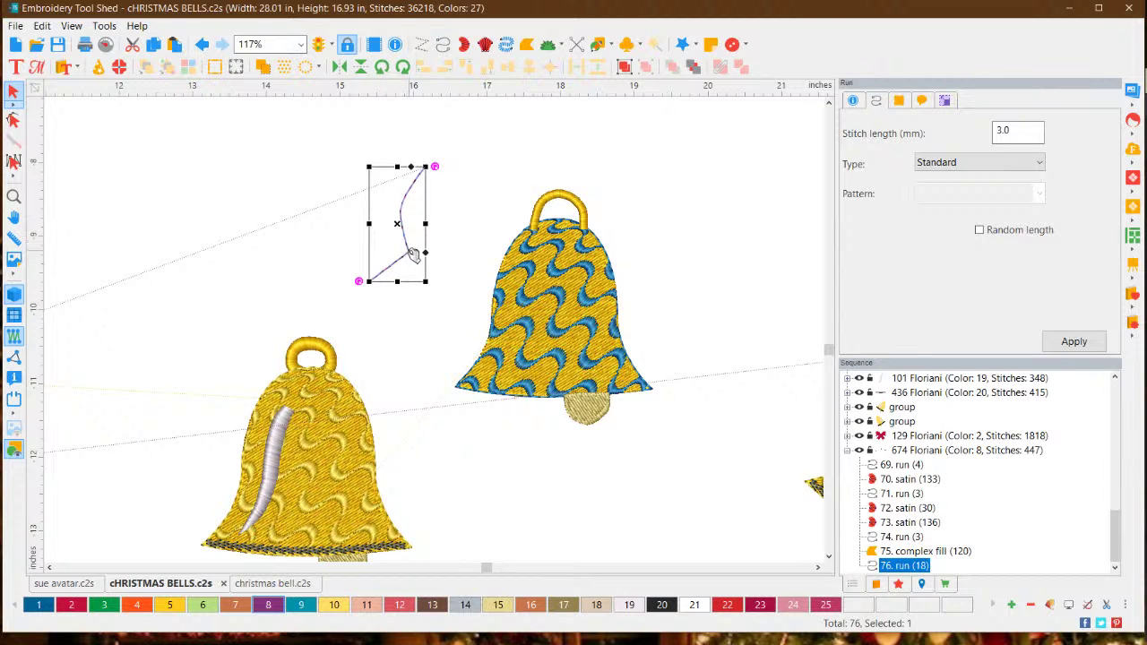
pyautogui.click(13, 119)
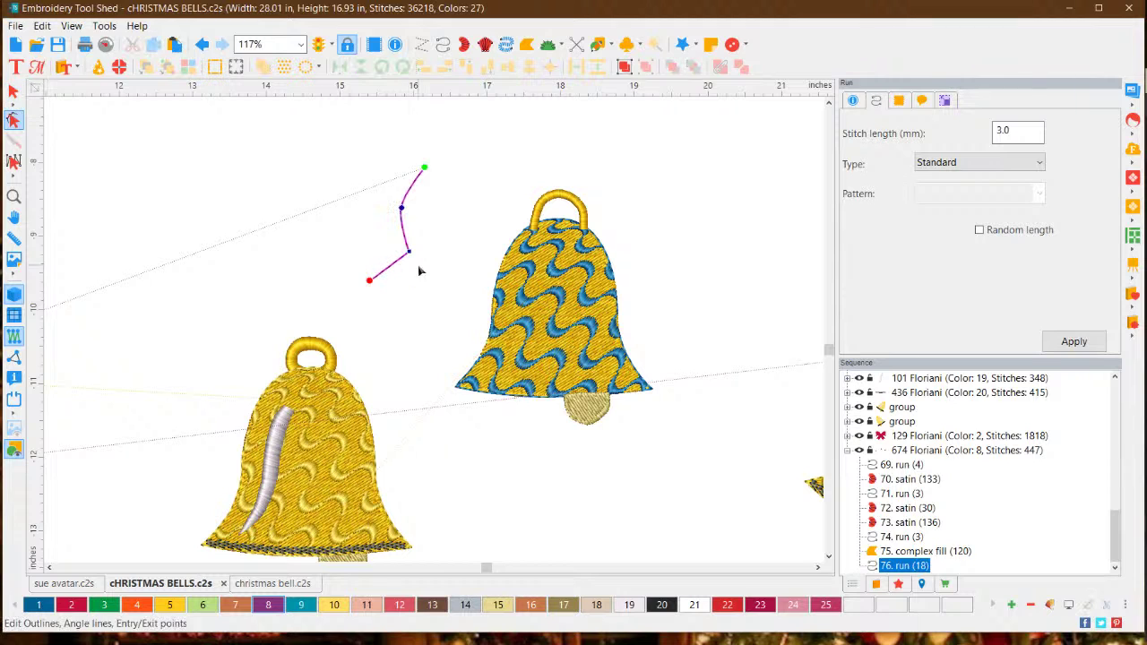
pyautogui.moveTo(410, 254); pyautogui.dragTo(411, 257)
pyautogui.rightClick(410, 253)
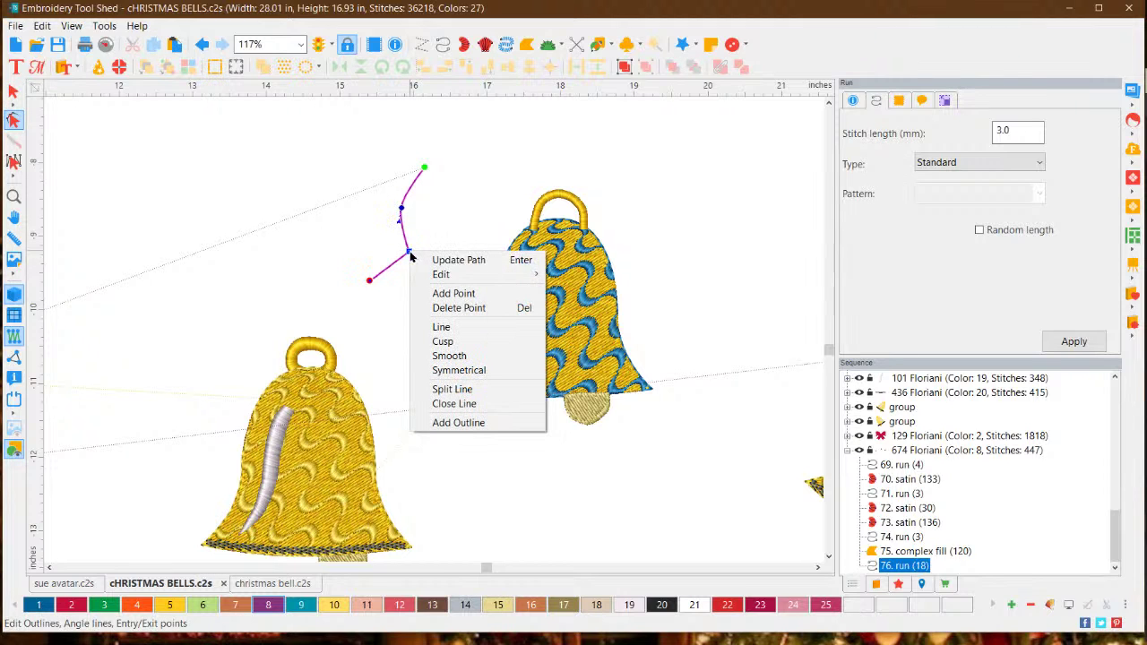
pyautogui.click(441, 356)
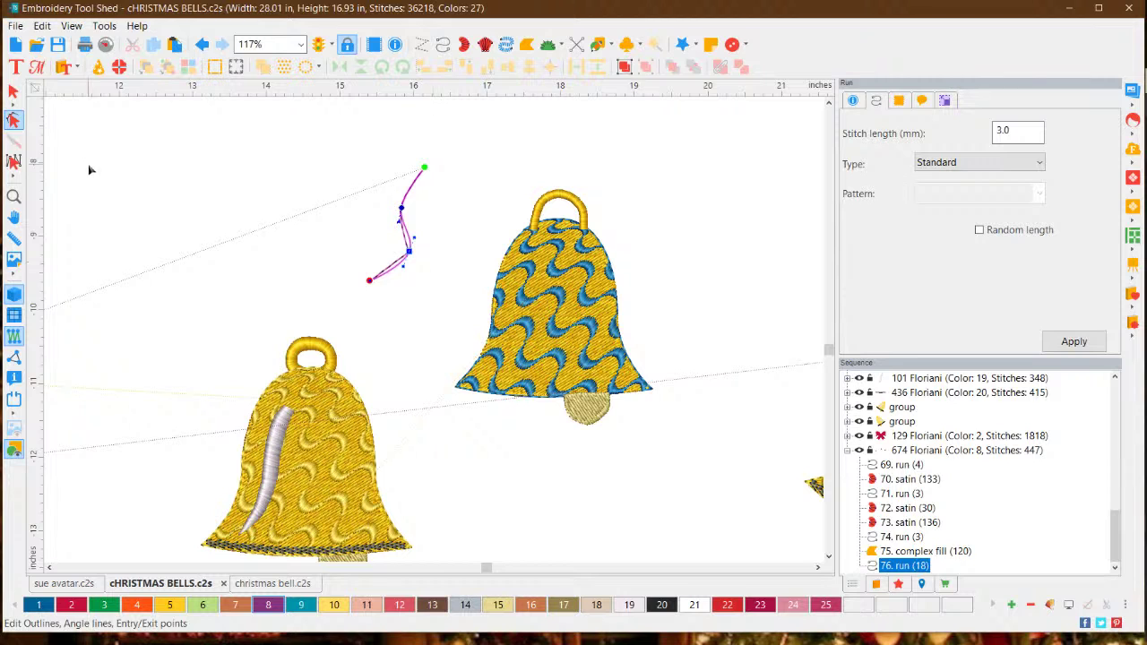
pyautogui.click(1084, 342)
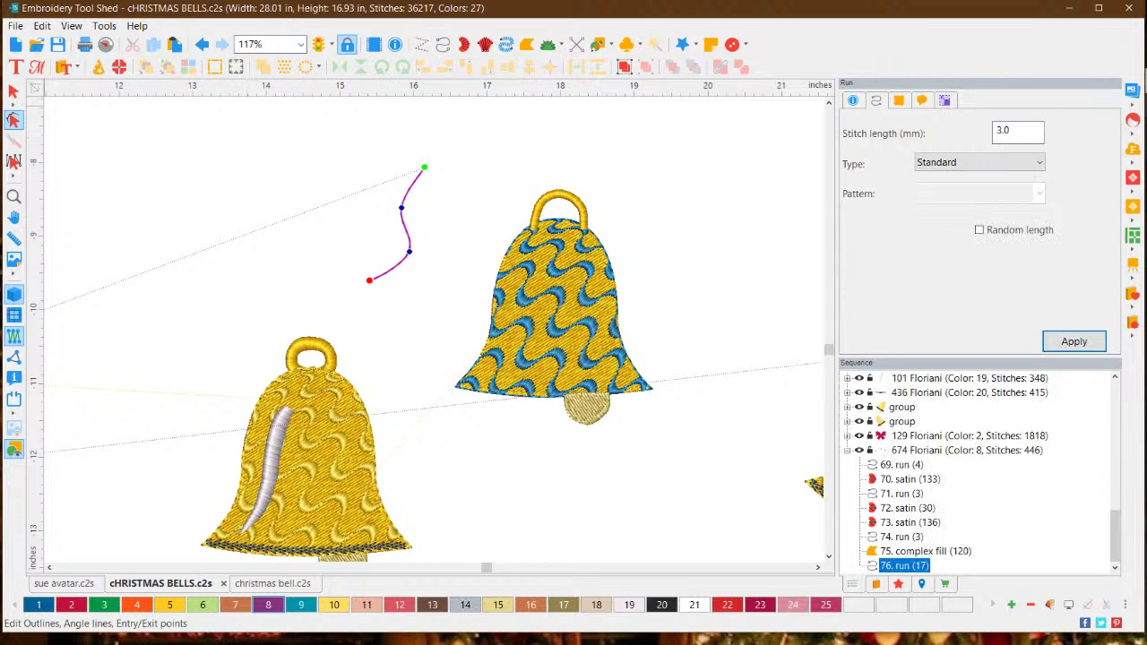
pyautogui.click(11, 91)
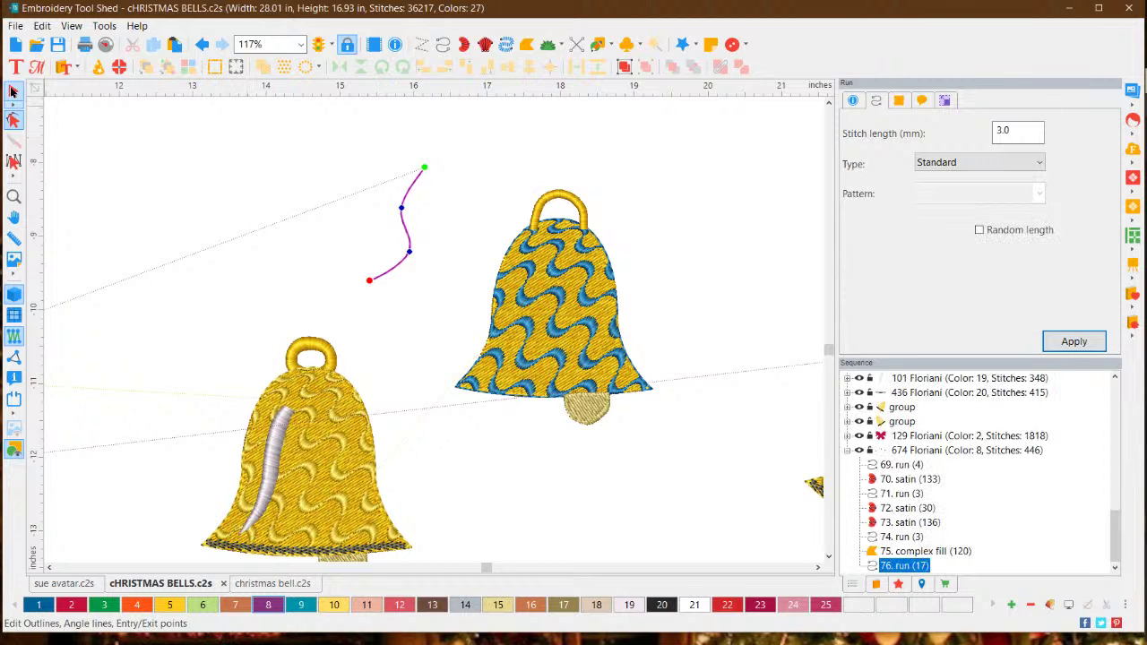
# Delete the purple practice run line beside the blue-patterned bell.
pyautogui.click(468, 215)
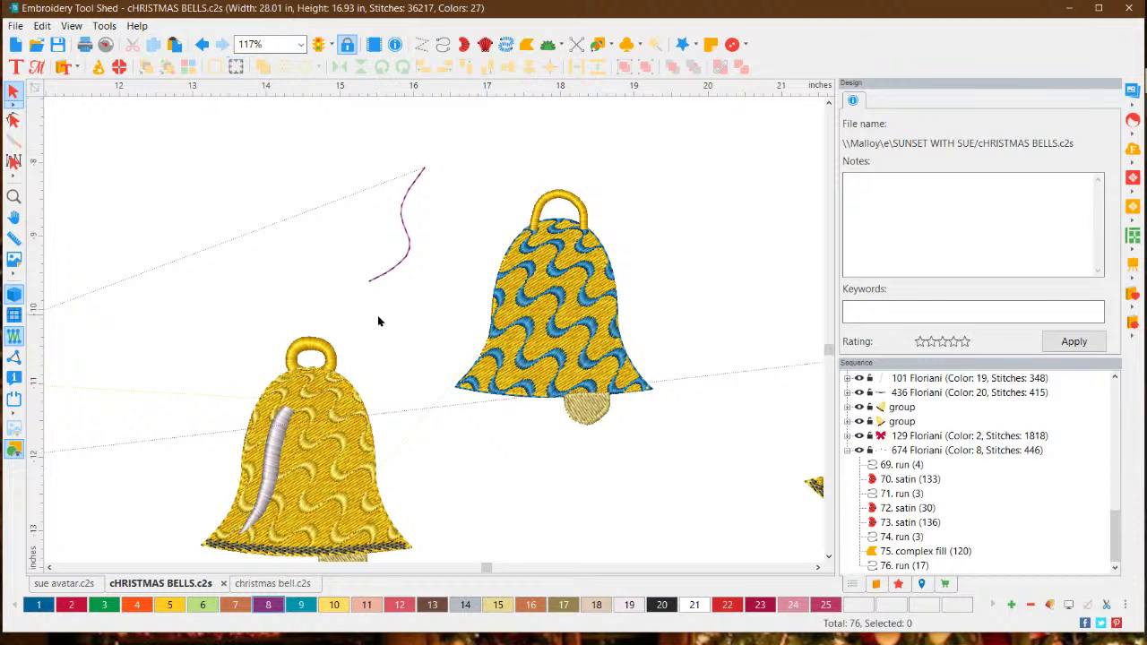
pyautogui.click(273, 440)
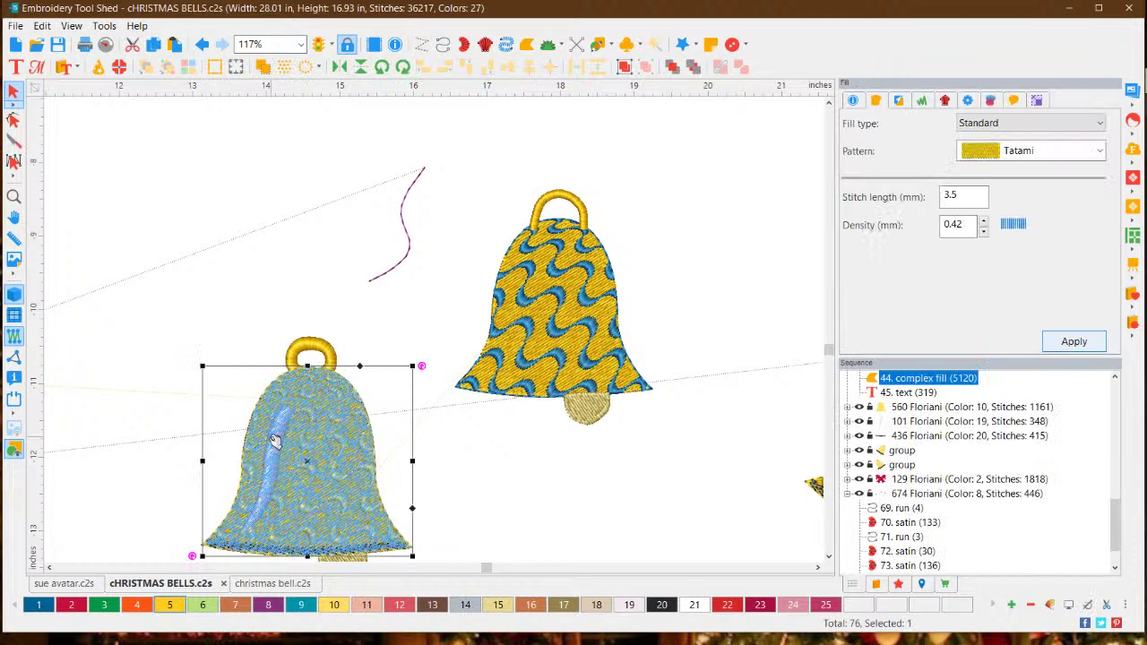
pyautogui.click(402, 444)
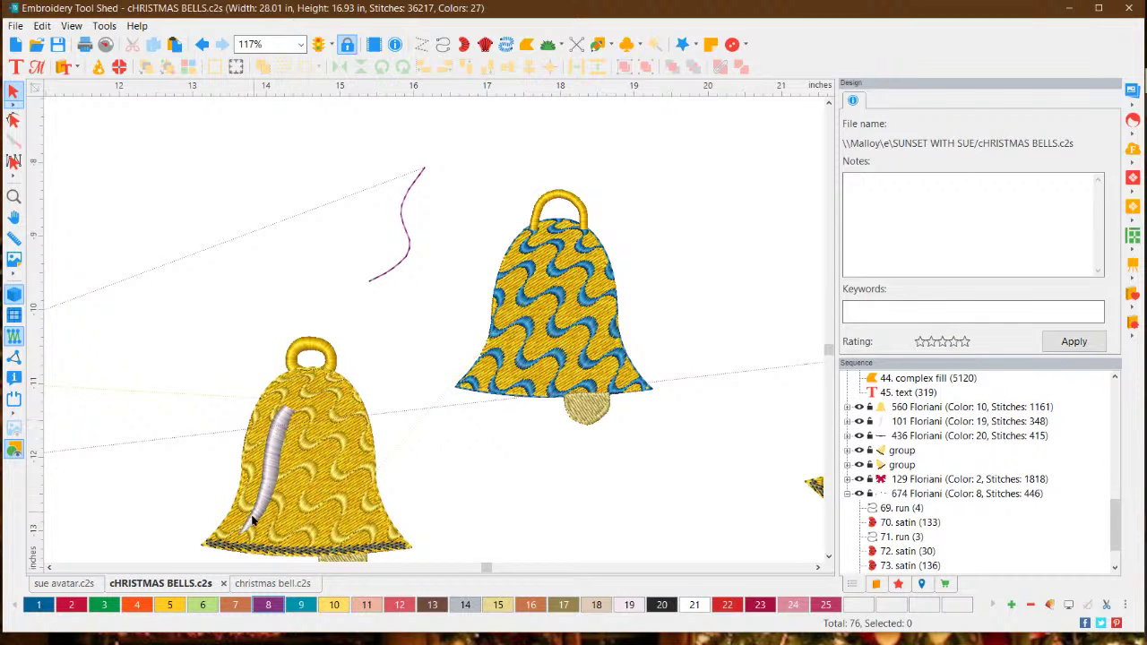
pyautogui.click(404, 242)
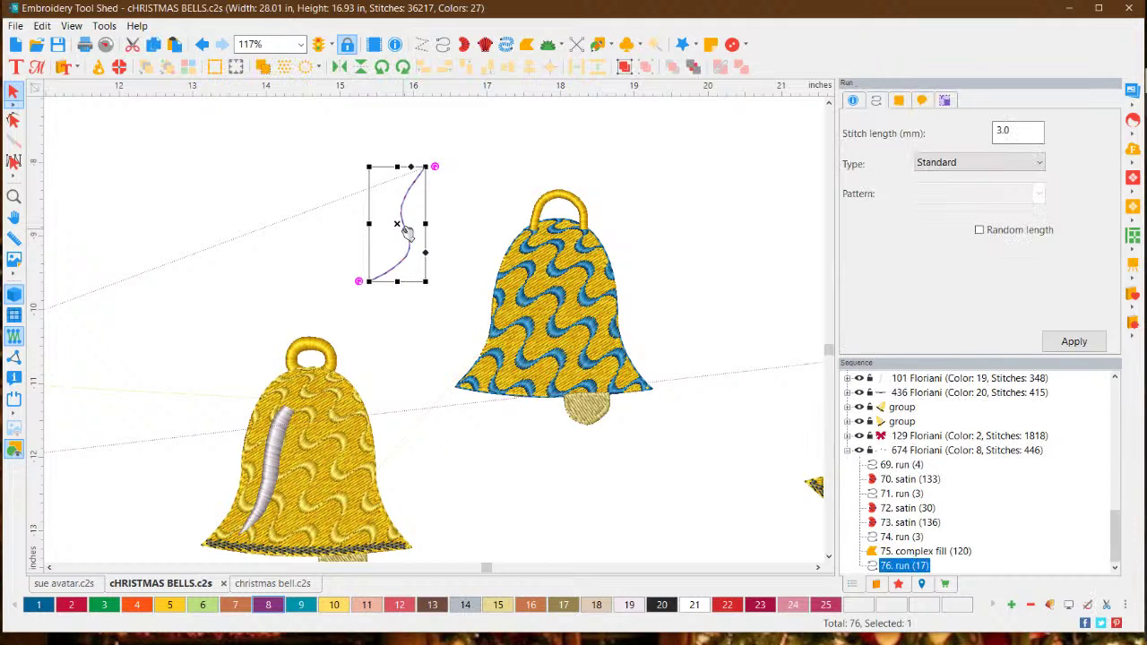
pyautogui.press('Delete')
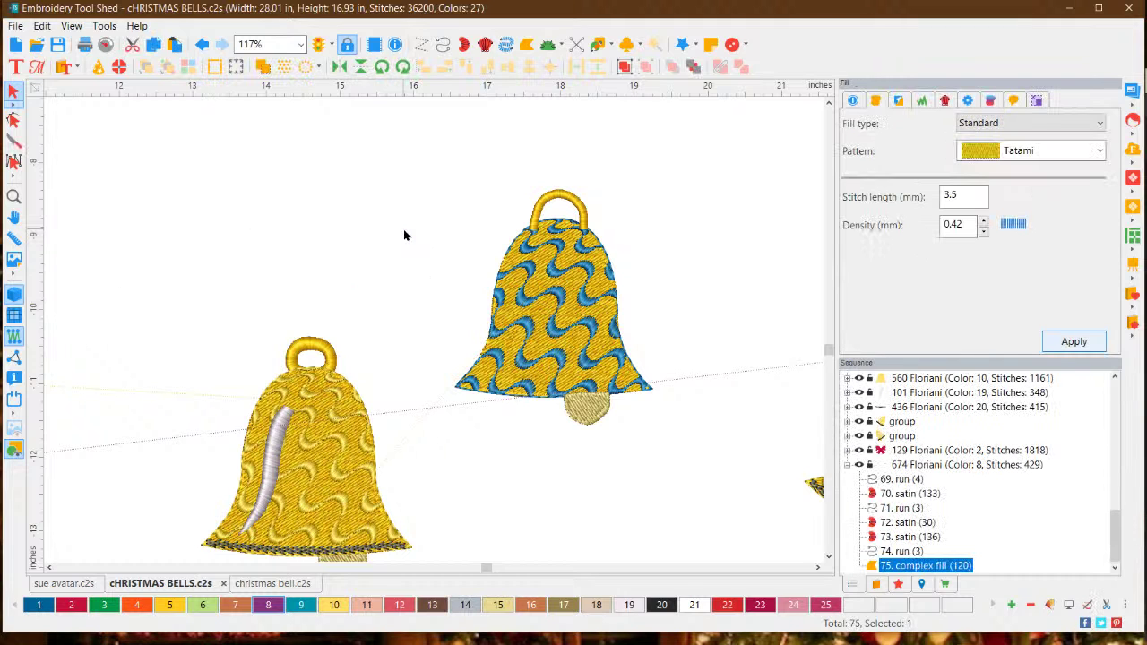
pyautogui.click(485, 45)
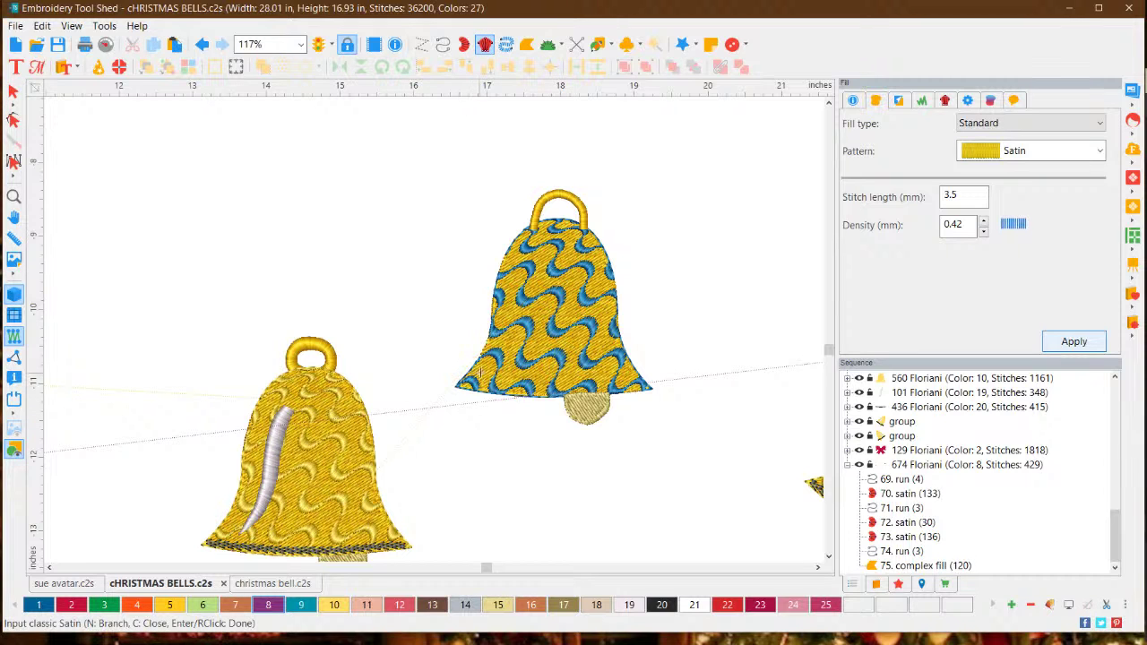
pyautogui.click(497, 374)
pyautogui.click(516, 375)
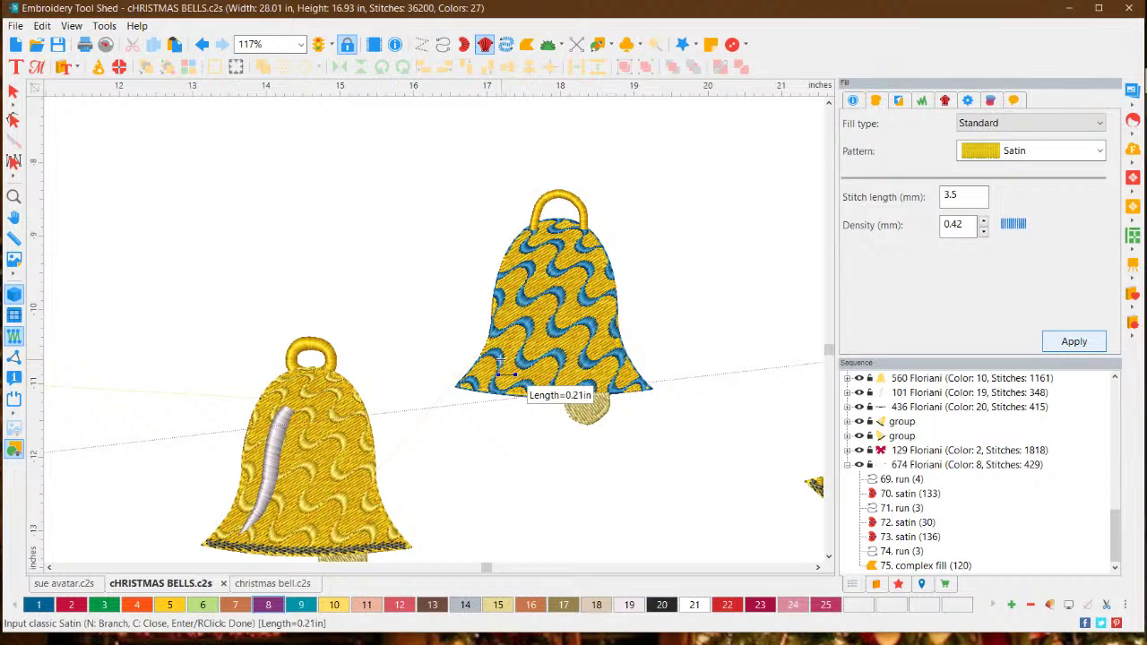
pyautogui.press('Escape')
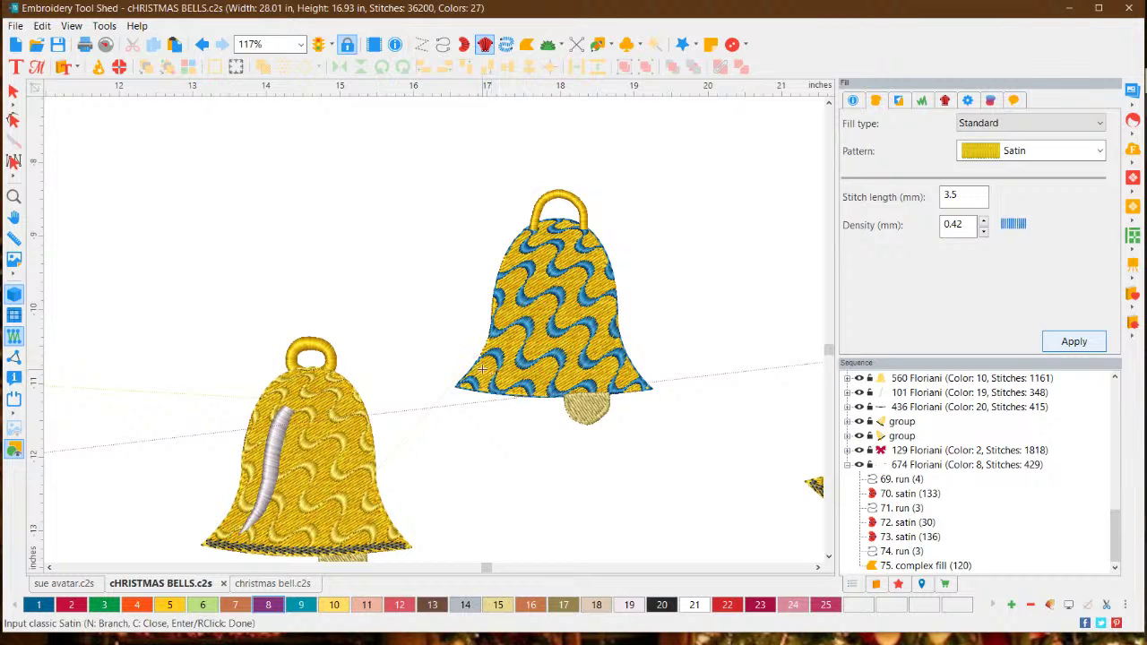
# Digitize a Classic Satin highlight up the left side of the blue-patterned bell from five point pairs, about 0.2 to 0.3 in wide, and select it.
pyautogui.click(490, 370)
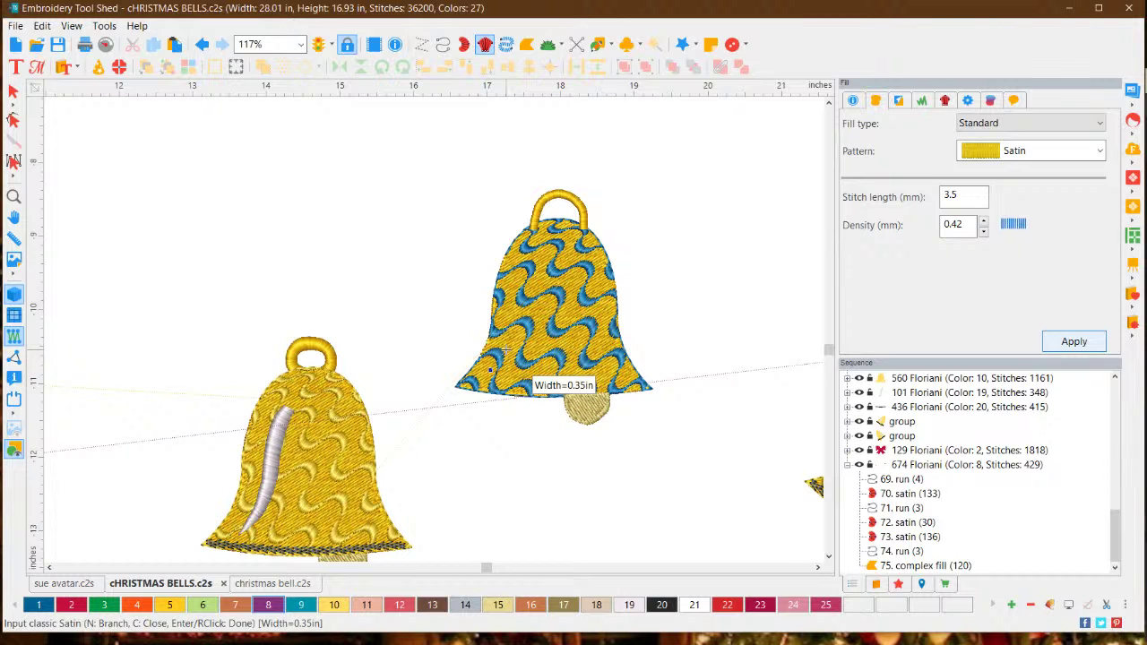
pyautogui.click(508, 364)
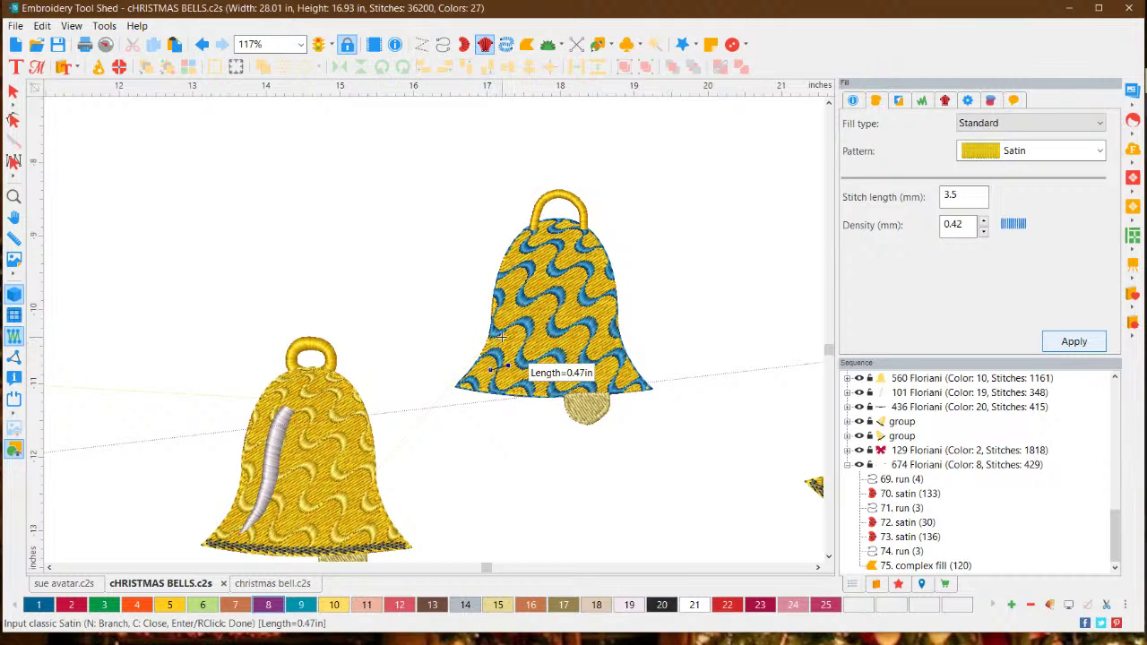
pyautogui.click(502, 337)
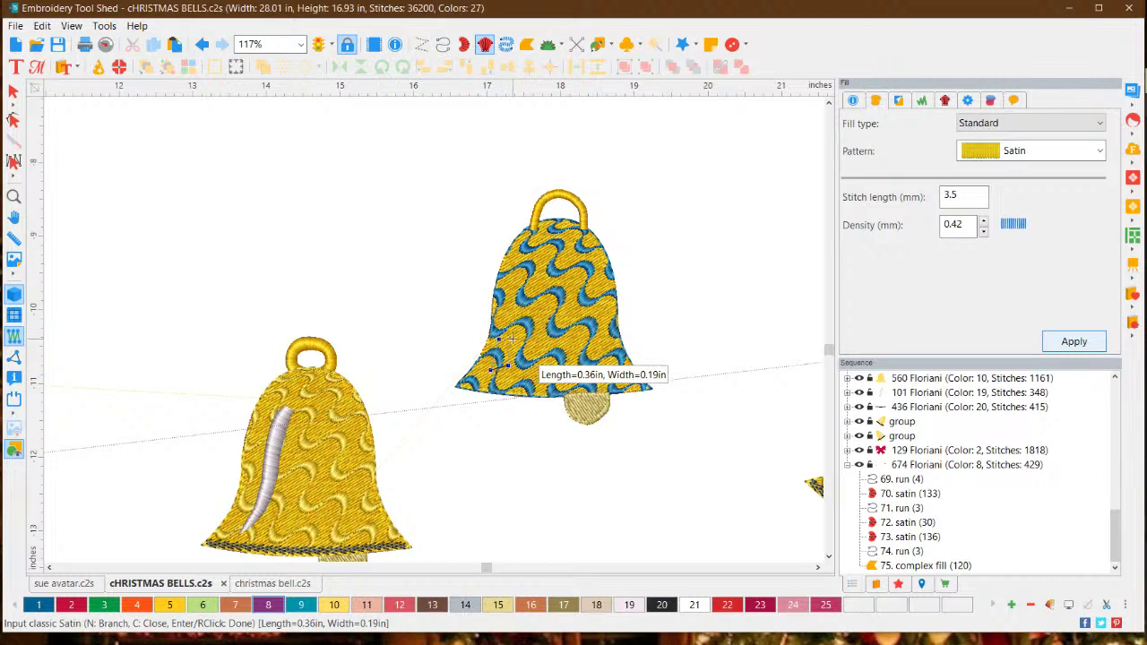
pyautogui.click(514, 339)
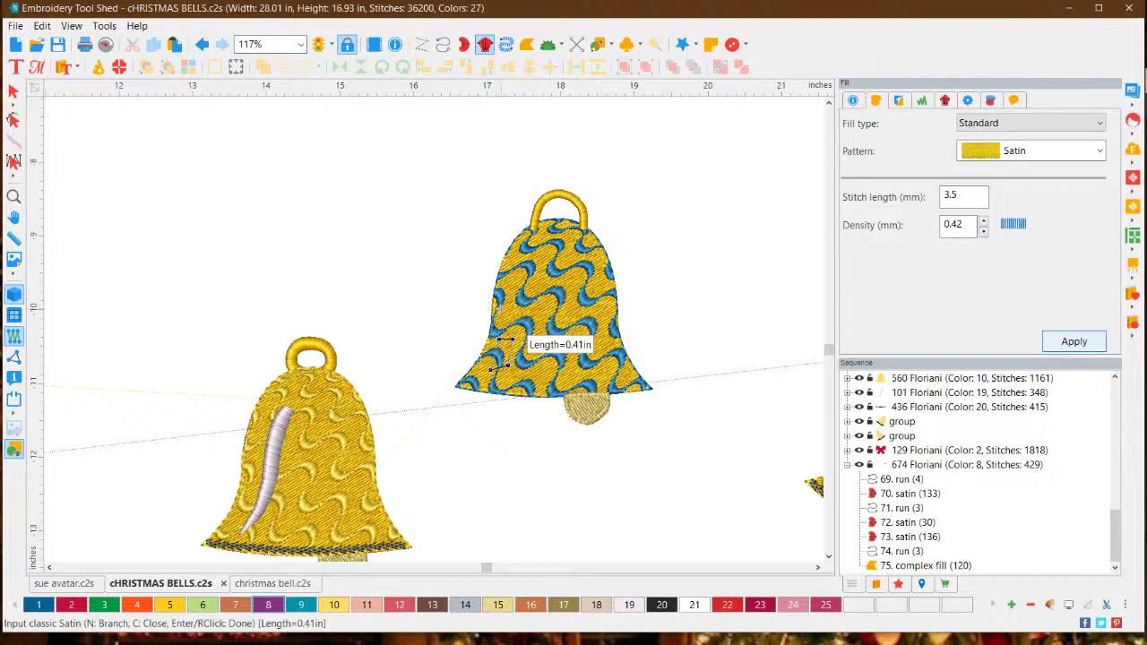
pyautogui.click(506, 314)
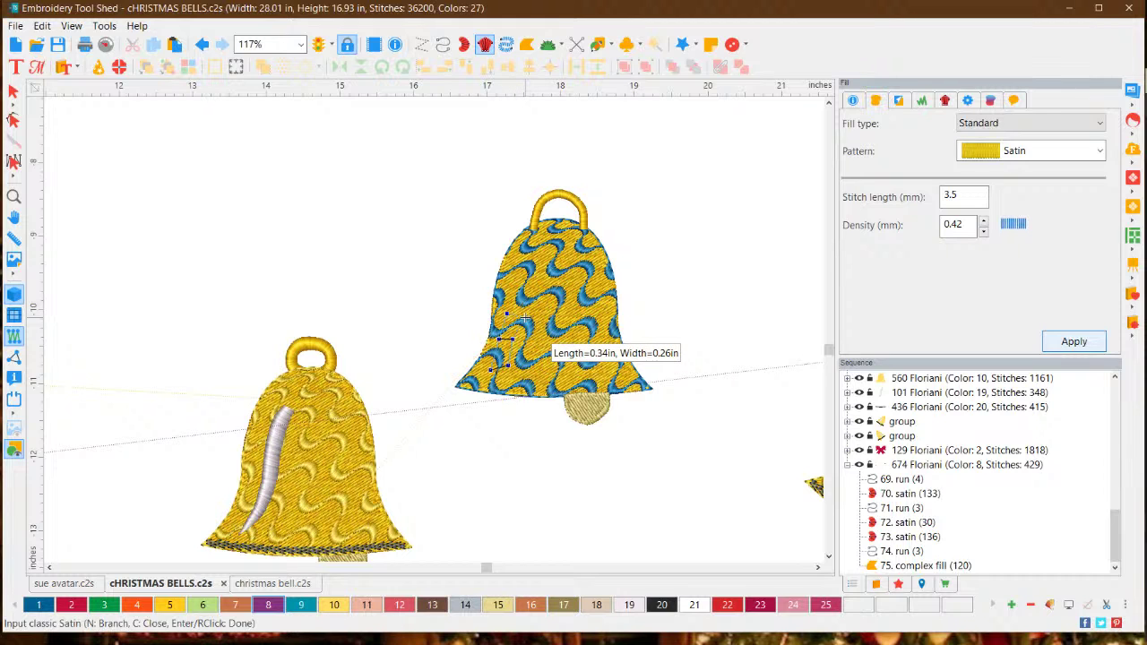
pyautogui.click(522, 313)
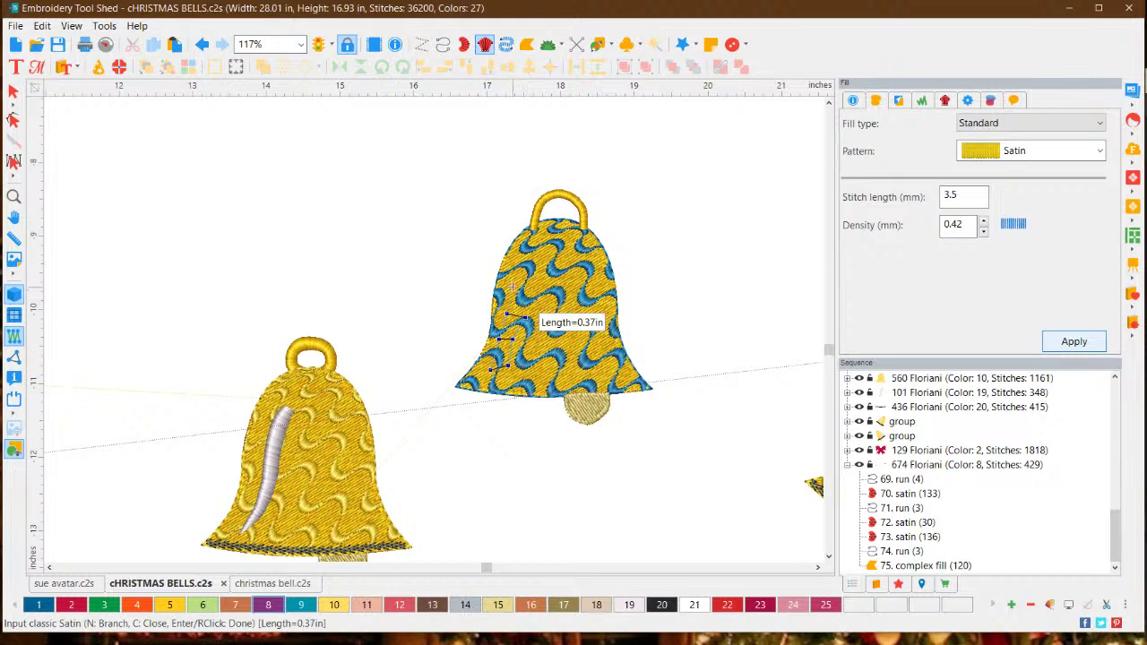
pyautogui.click(512, 288)
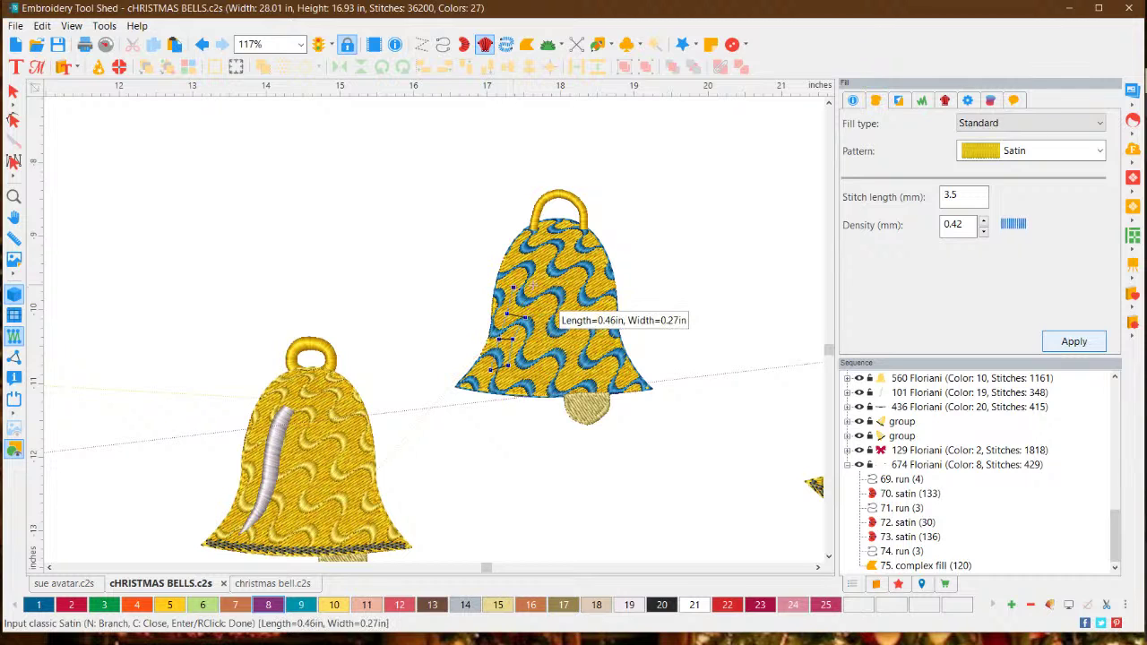
pyautogui.click(534, 287)
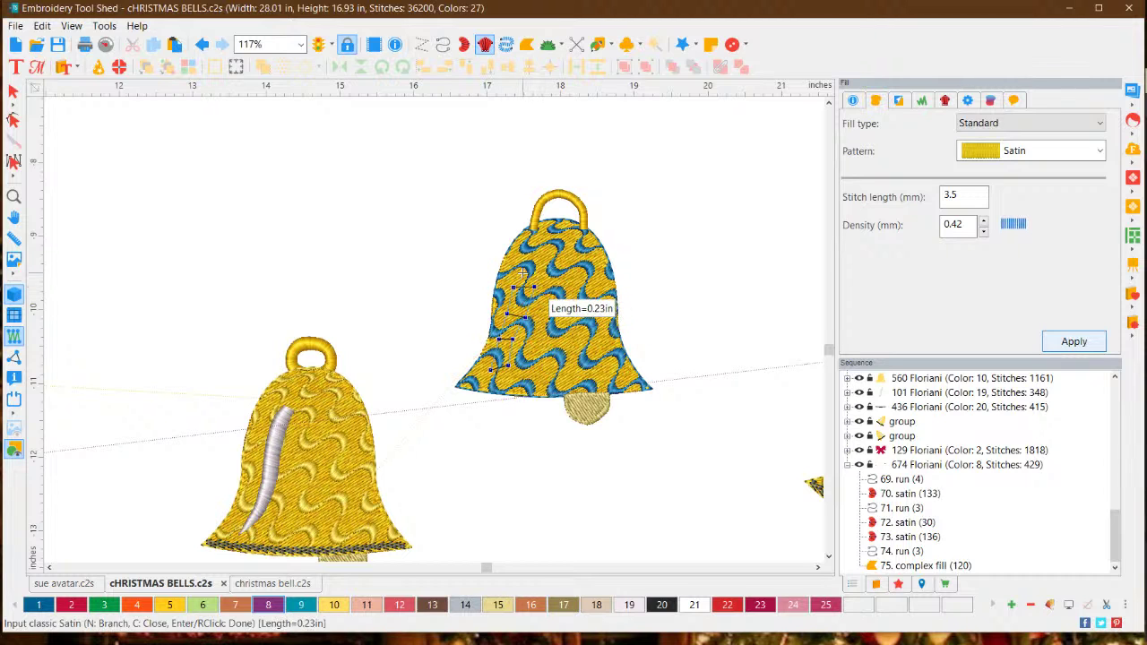
pyautogui.click(522, 259)
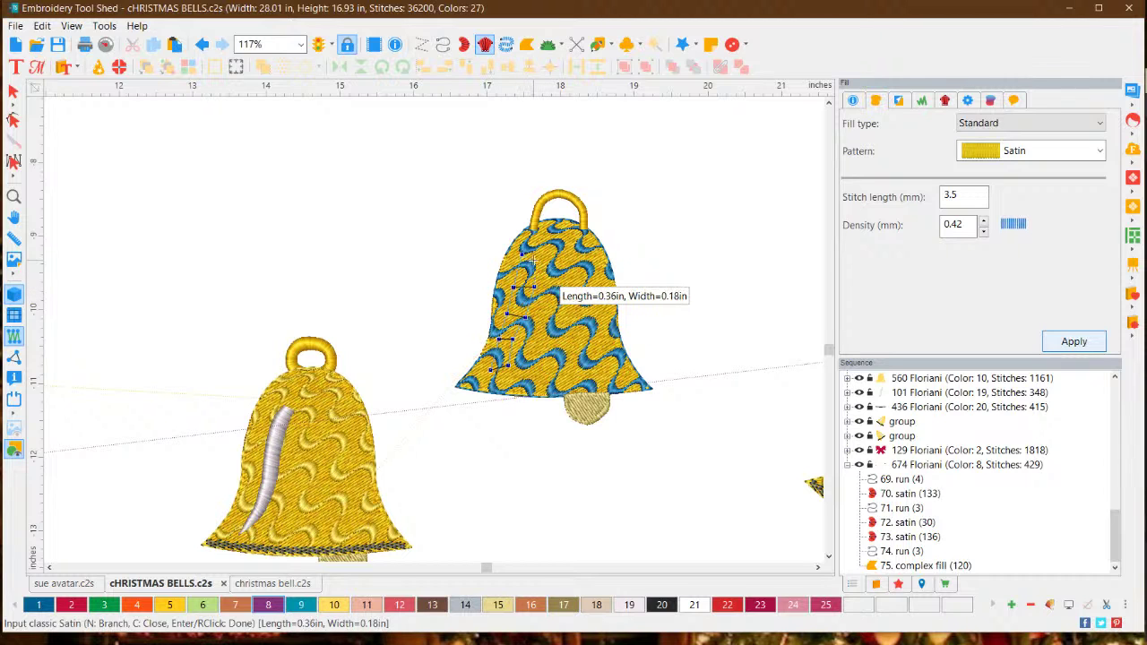
pyautogui.click(539, 257)
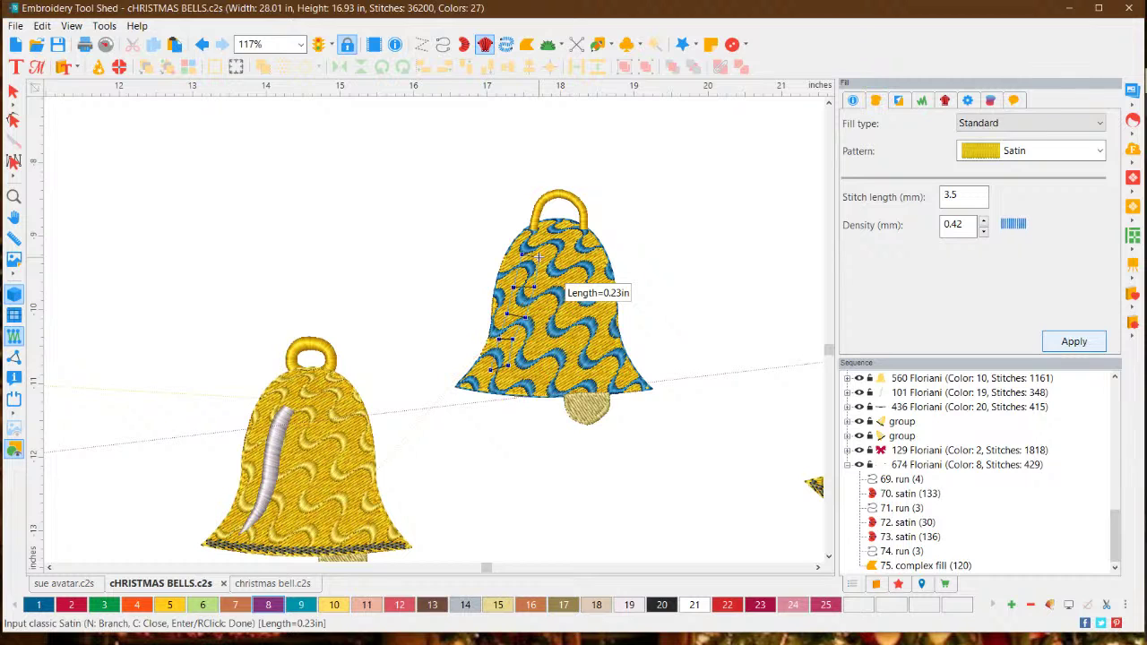
pyautogui.press('Return')
pyautogui.press('Return')
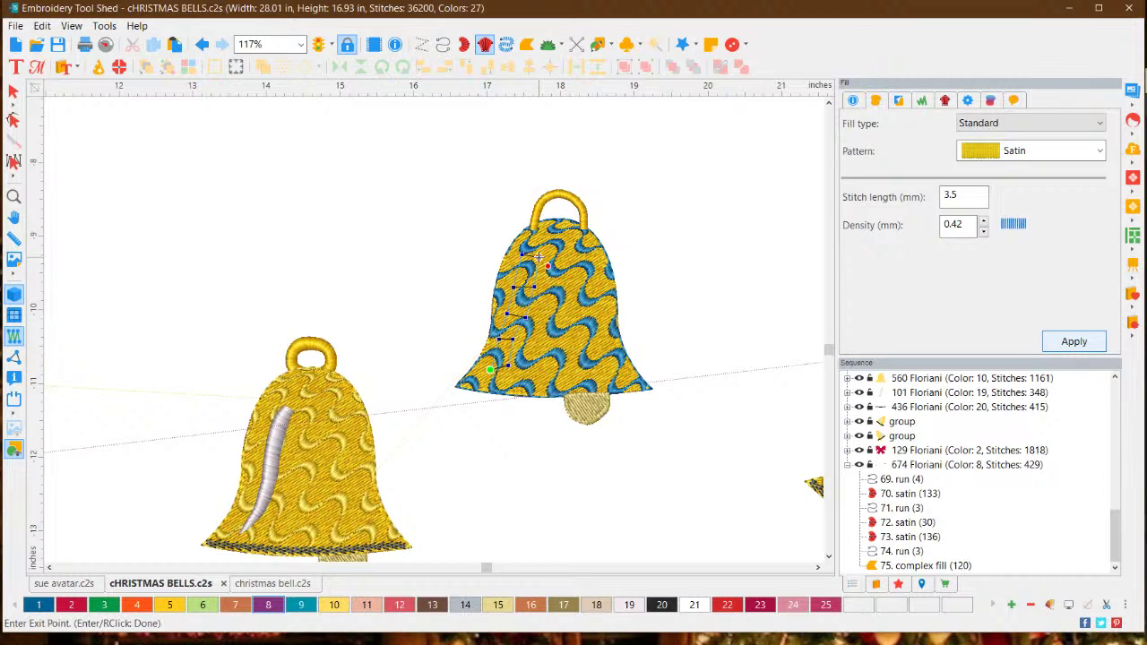
pyautogui.press('Return')
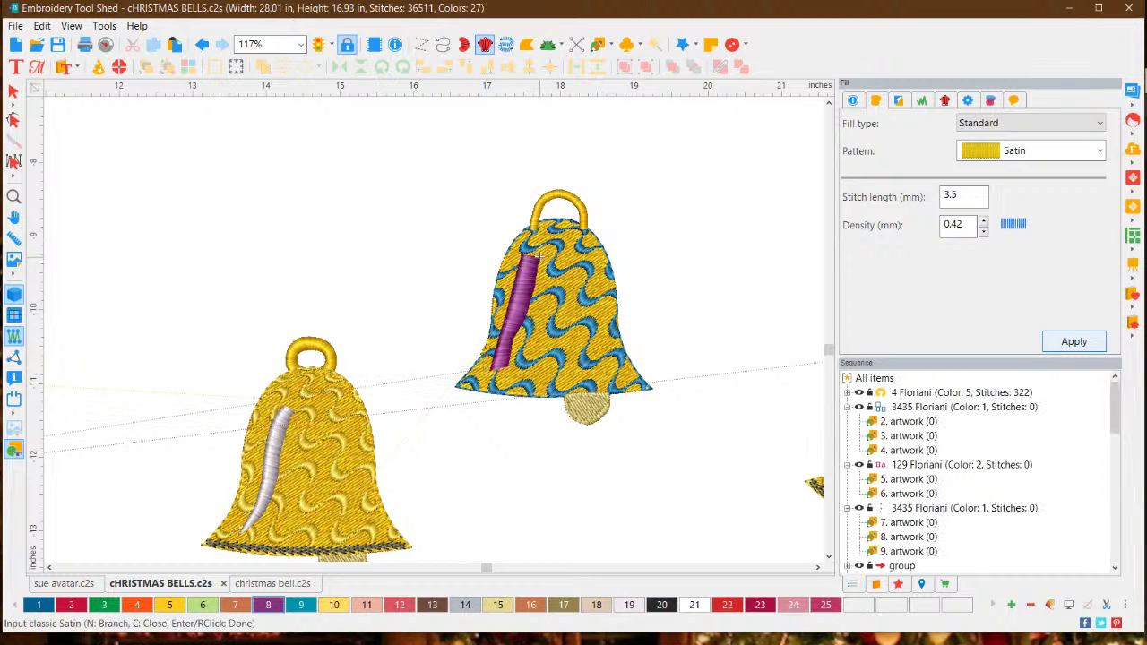
pyautogui.click(14, 93)
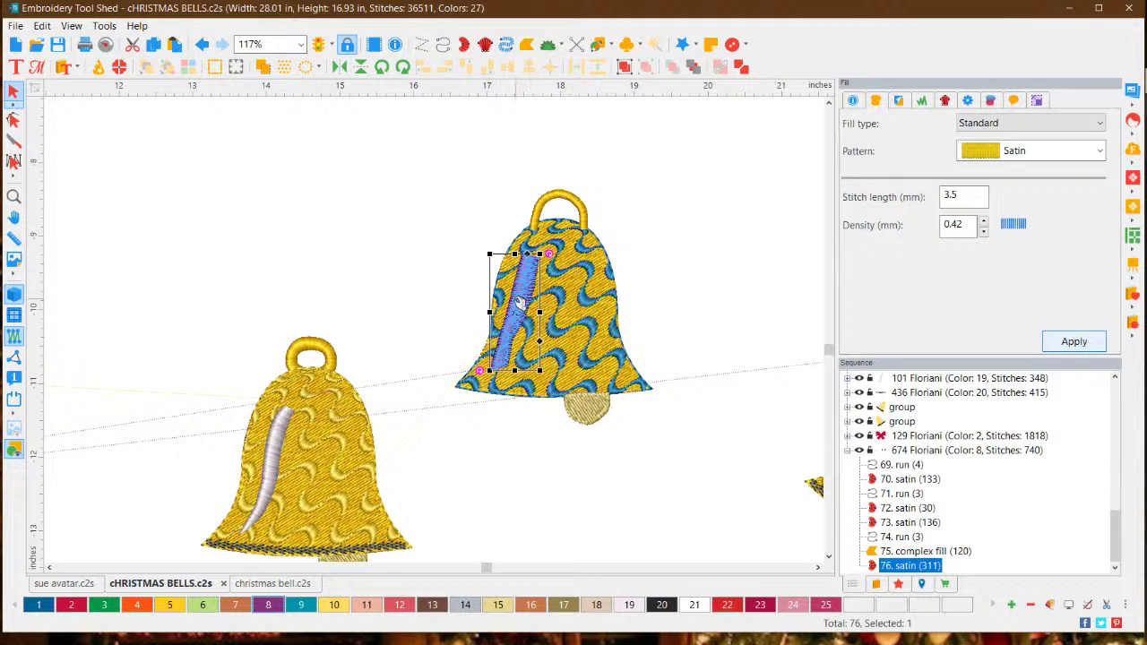
# Move the satin highlight into the empty area left of the blue-patterned bell, raise its lower-right corner point and regenerate the stitches.
pyautogui.moveTo(532, 305); pyautogui.dragTo(429, 249)
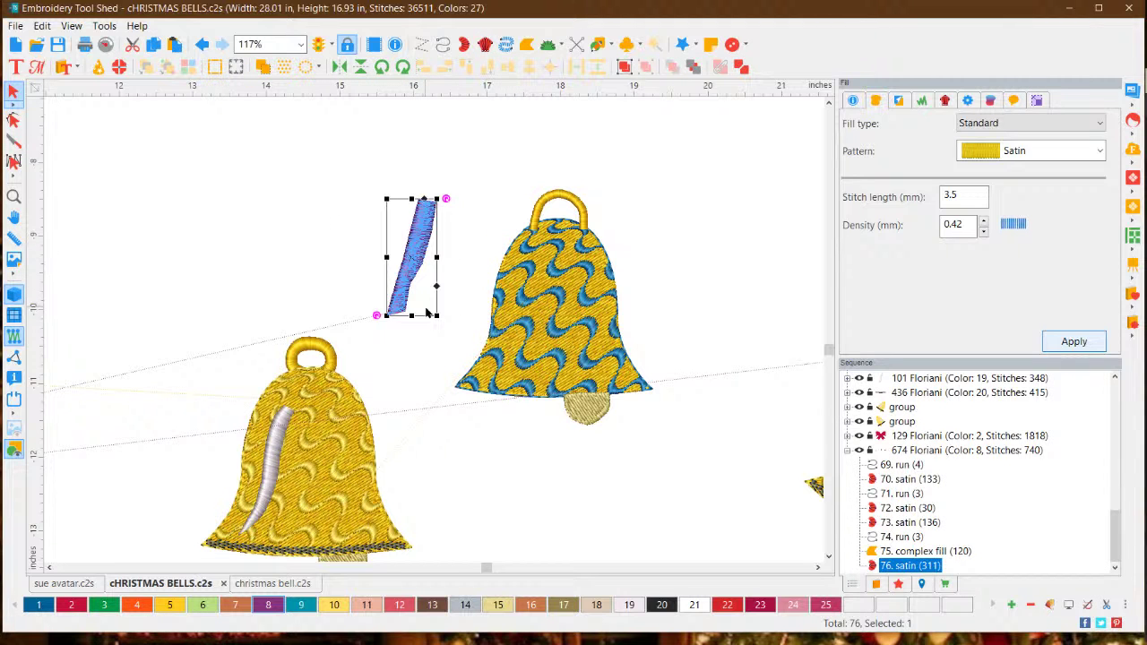
pyautogui.scroll(2, 429, 313)
pyautogui.scroll(2, 409, 279)
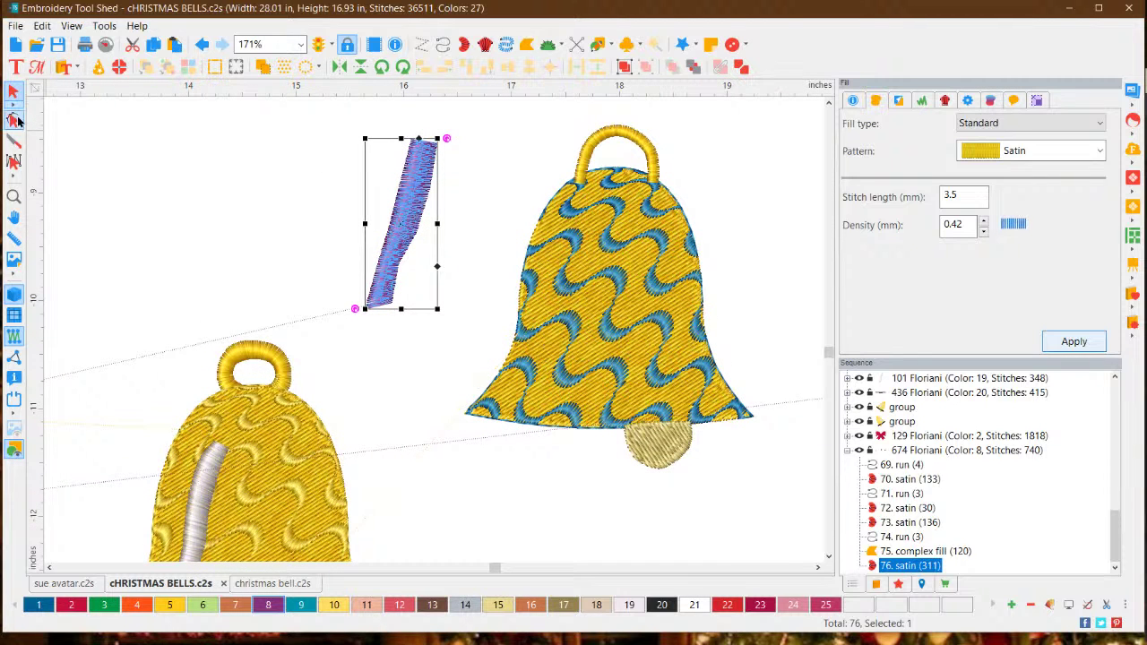
pyautogui.click(12, 120)
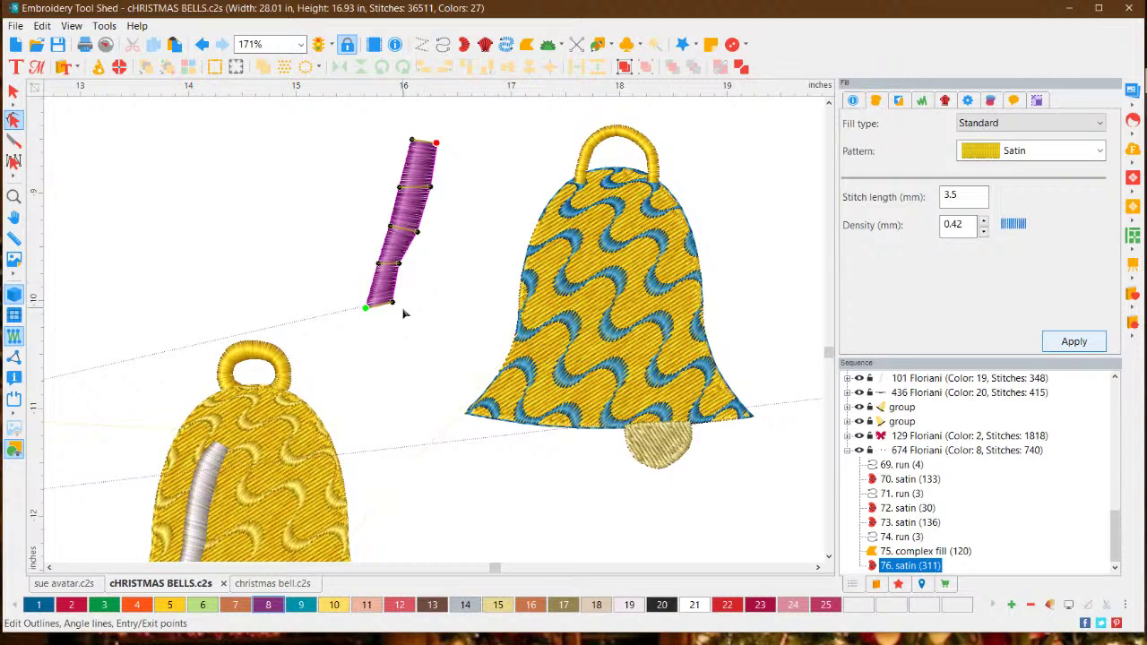
pyautogui.moveTo(392, 305); pyautogui.dragTo(391, 294)
pyautogui.click(393, 296)
pyautogui.click(1074, 342)
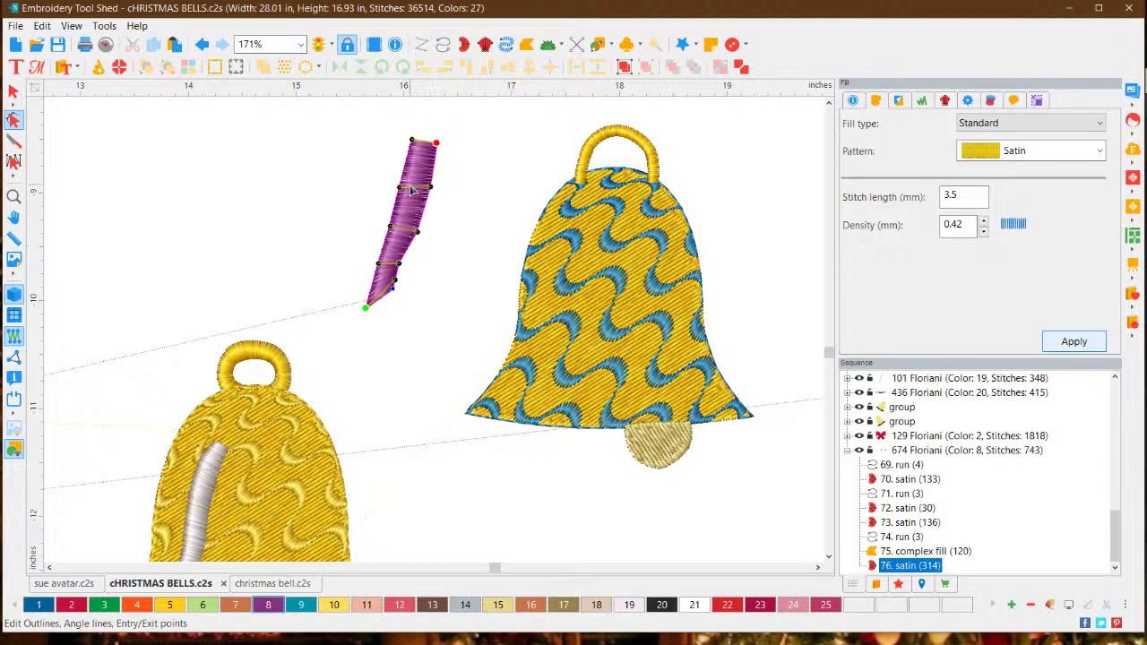
# Raise the satin's second angle line from the top and convert the upper point on its right edge to a smooth point.
pyautogui.moveTo(432, 190); pyautogui.dragTo(434, 177)
pyautogui.moveTo(399, 189); pyautogui.dragTo(431, 193)
pyautogui.rightClick(431, 193)
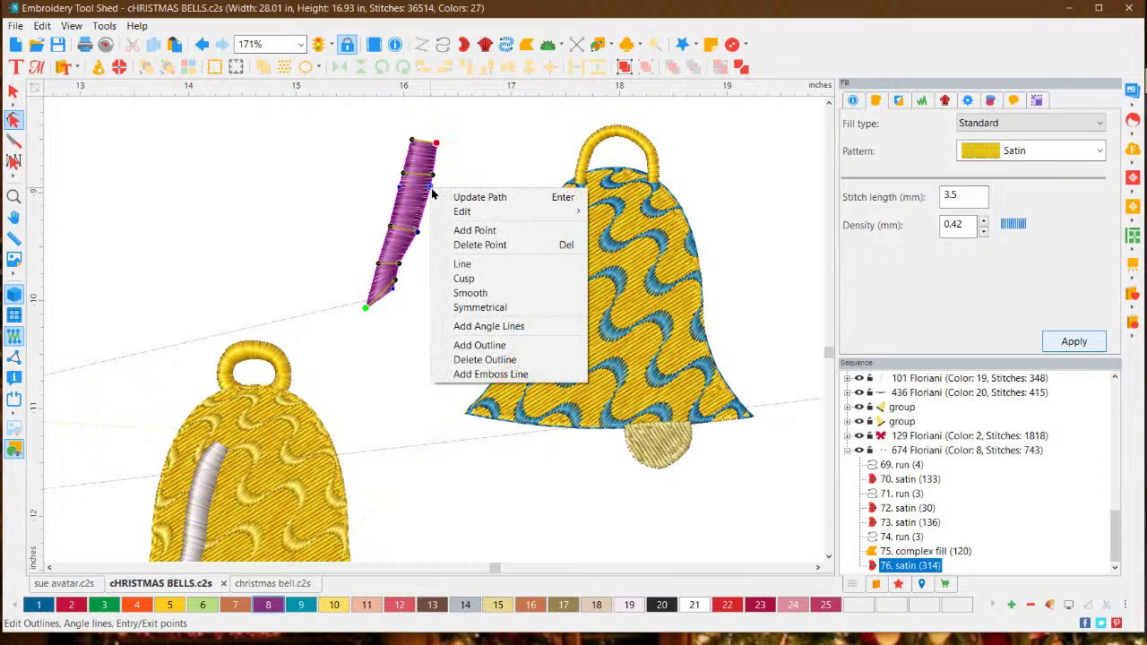
pyautogui.click(455, 289)
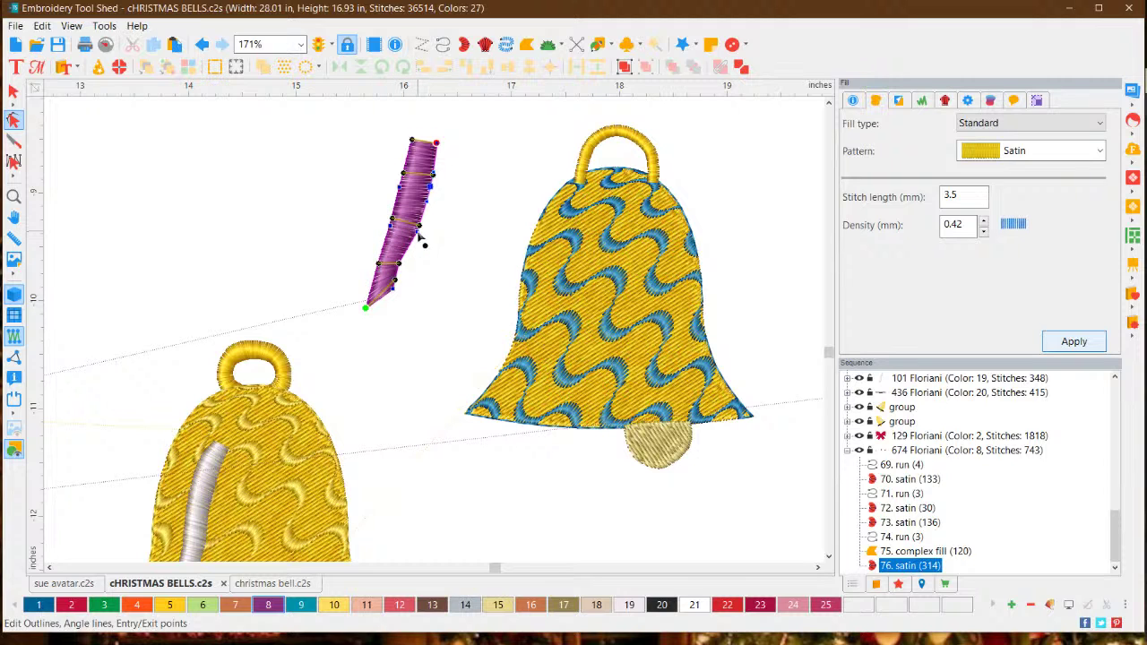
# Convert the middle point on the satin's right edge to smooth, pull it slightly inward and regenerate the stitches.
pyautogui.rightClick(417, 233)
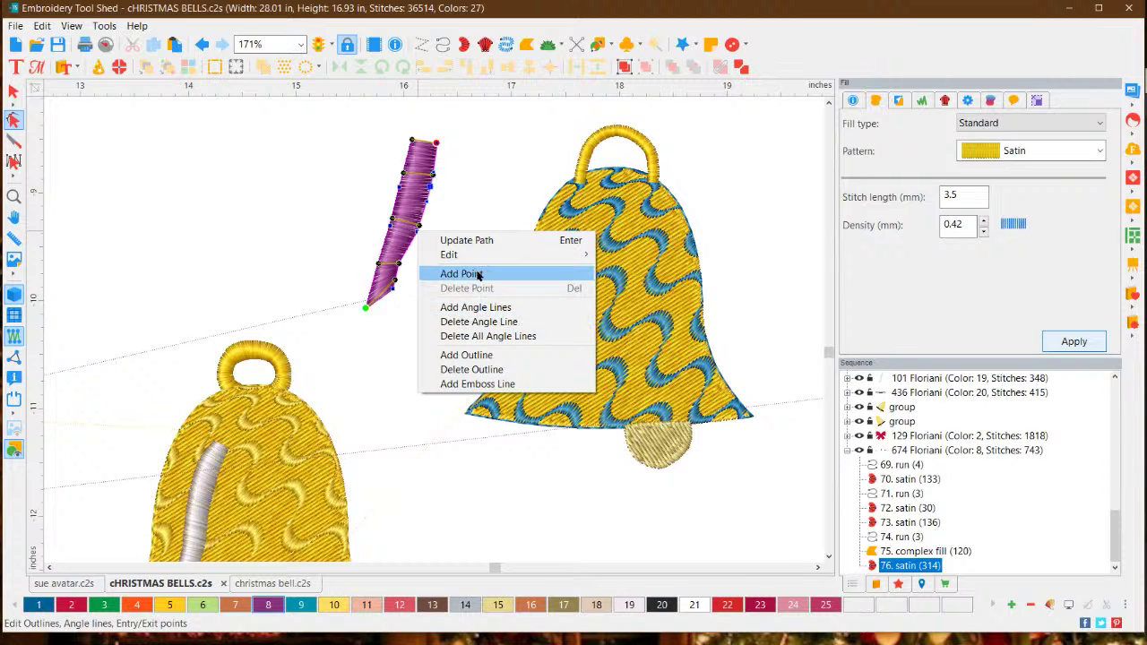
pyautogui.click(410, 307)
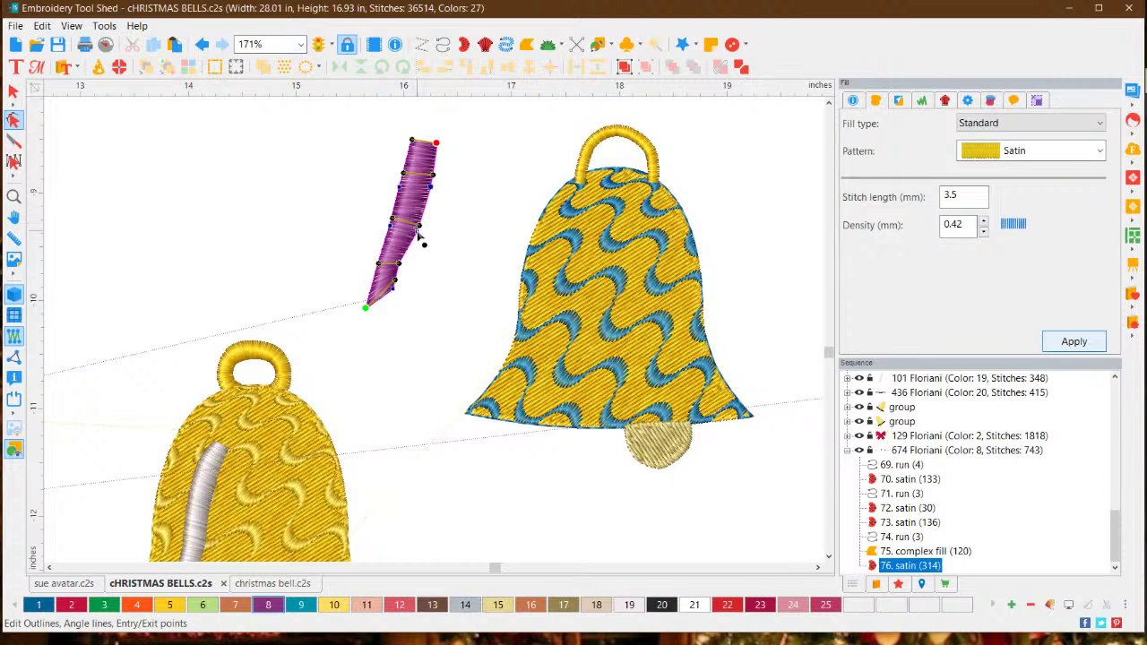
pyautogui.rightClick(417, 238)
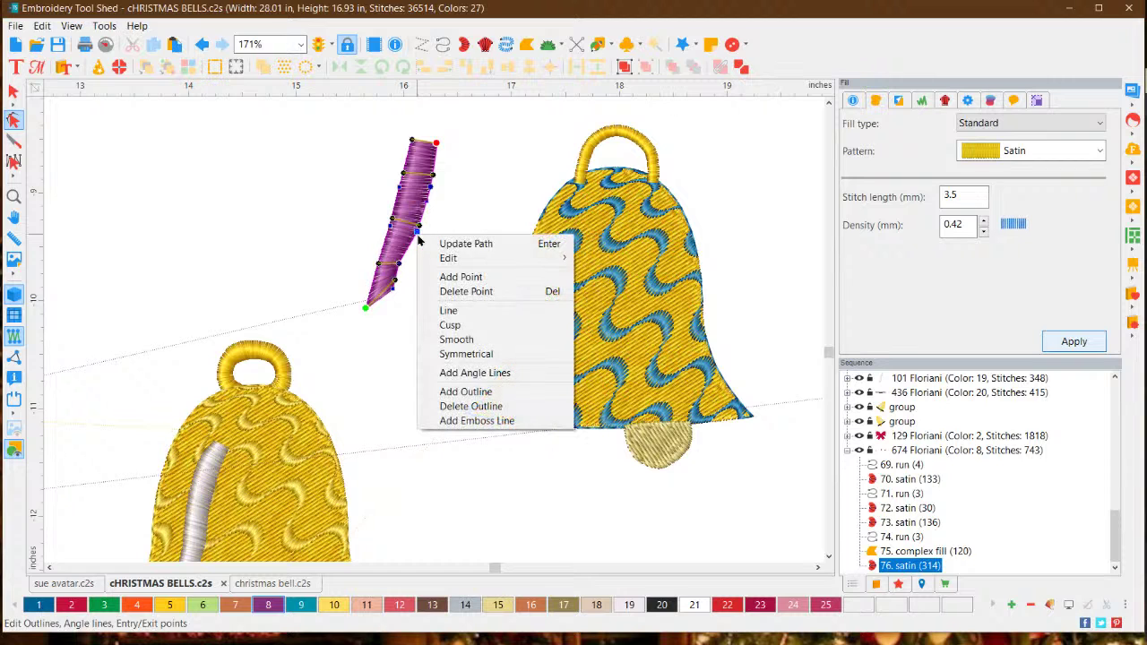
pyautogui.click(455, 340)
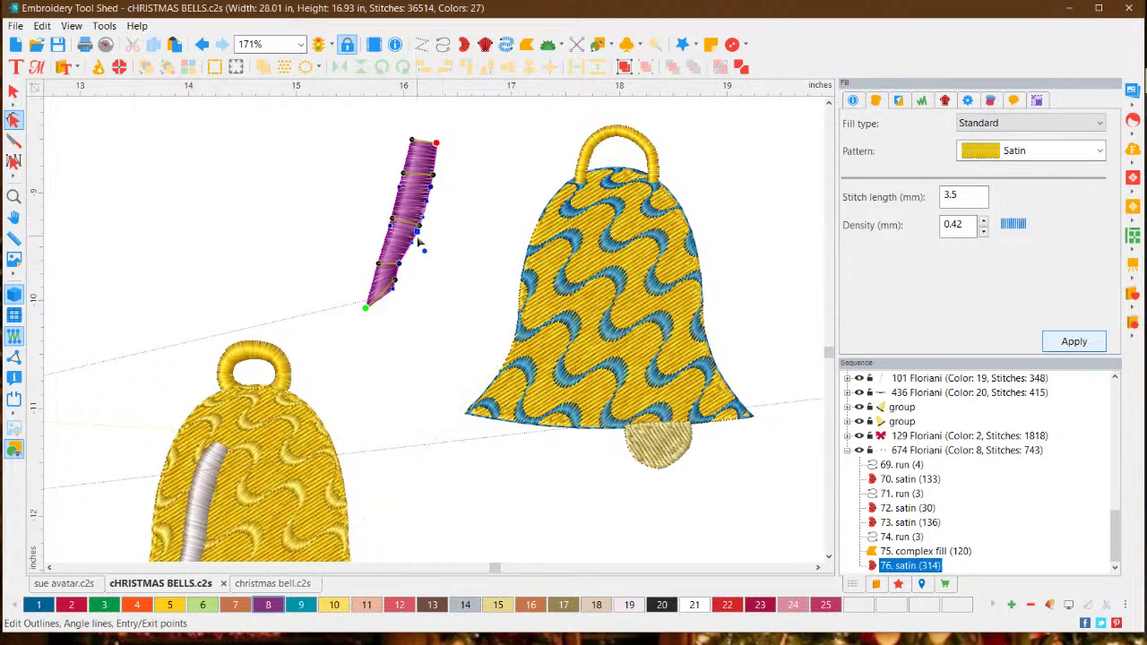
pyautogui.moveTo(418, 235)
pyautogui.mouseDown()
pyautogui.moveTo(420, 225)
pyautogui.moveTo(423, 248)
pyautogui.mouseUp()
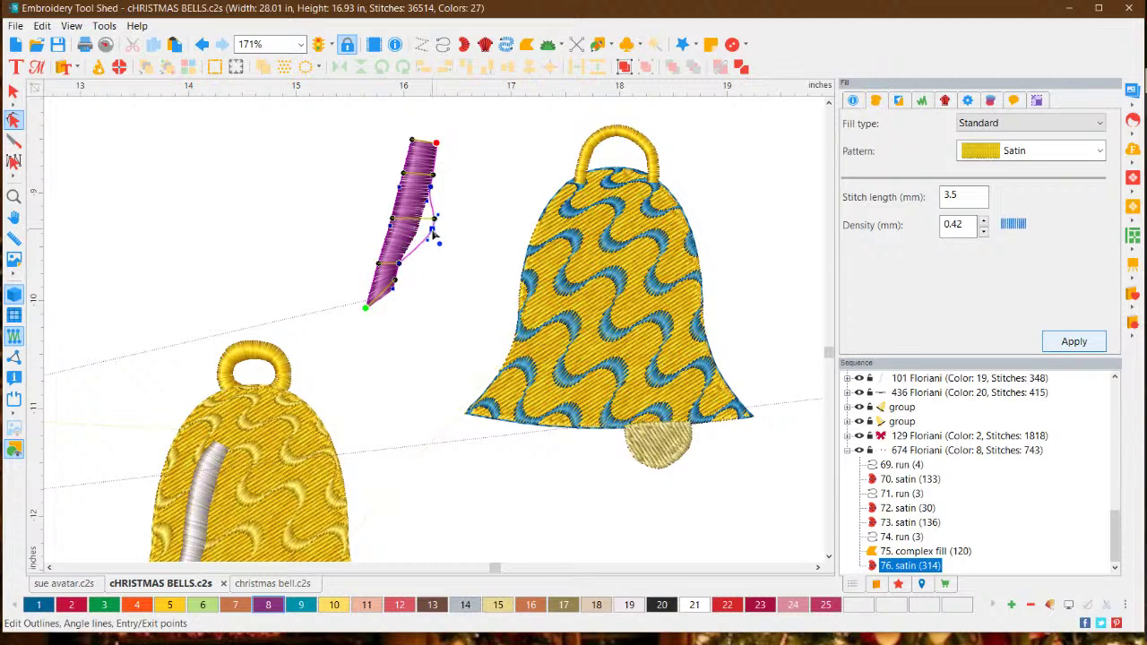
pyautogui.moveTo(417, 236)
pyautogui.mouseDown()
pyautogui.moveTo(360, 221)
pyautogui.moveTo(416, 234)
pyautogui.mouseUp()
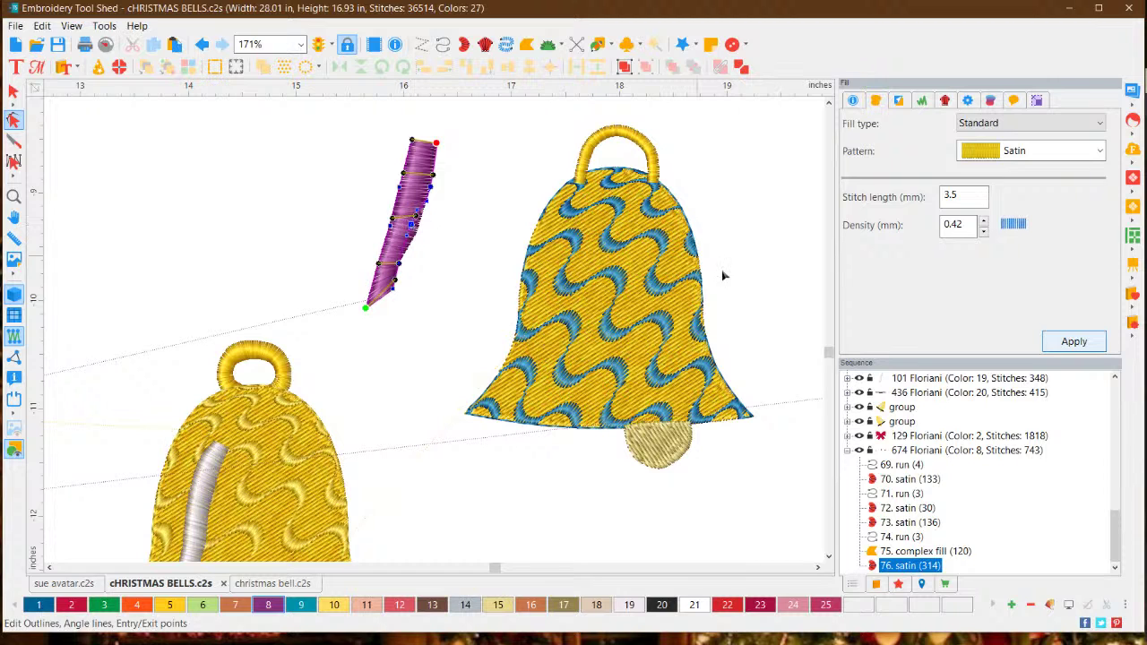
pyautogui.click(1066, 341)
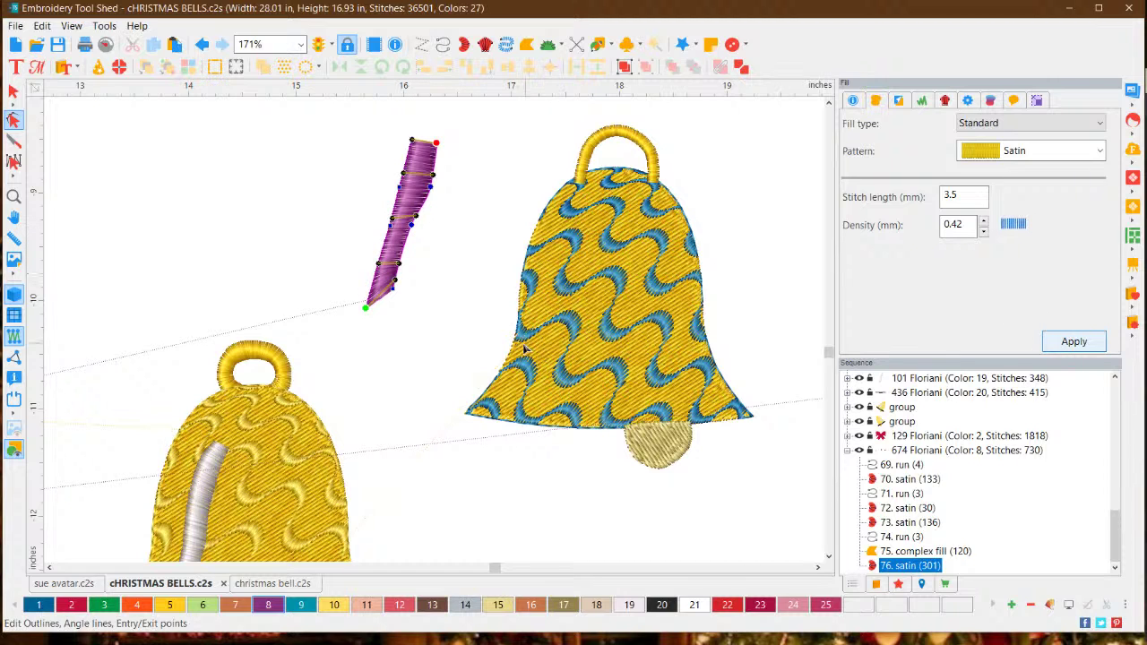
# Shift the satin's entry point and lowest angle line up its left edge, away from the bottom tip, and regenerate the stitches.
pyautogui.moveTo(363, 306); pyautogui.dragTo(378, 312)
pyautogui.moveTo(366, 310); pyautogui.dragTo(376, 296)
pyautogui.click(1057, 342)
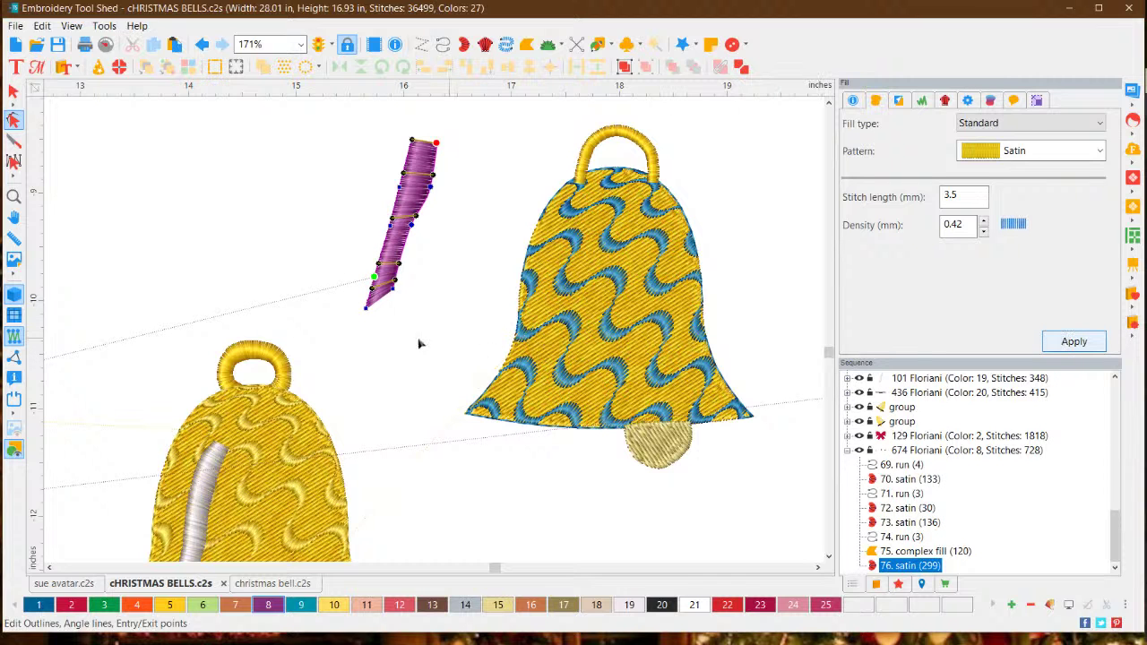
# Convert the upper point on the satin's left edge to smooth, pull the edge outward there and regenerate the stitches.
pyautogui.scroll(-5, 406, 343)
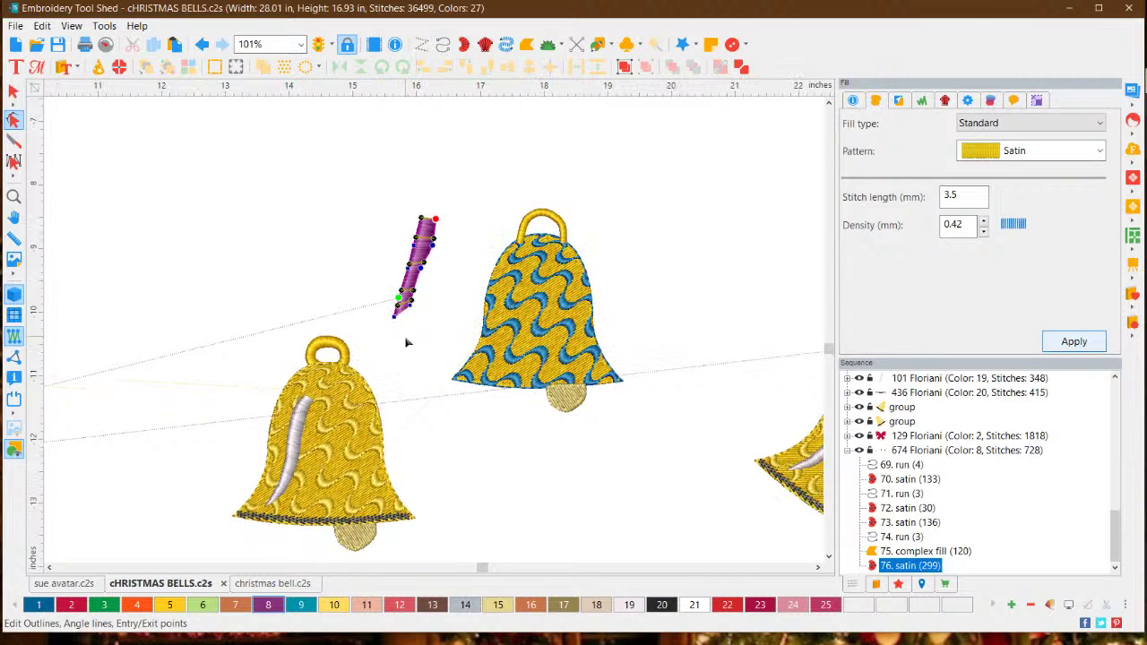
pyautogui.scroll(3, 404, 292)
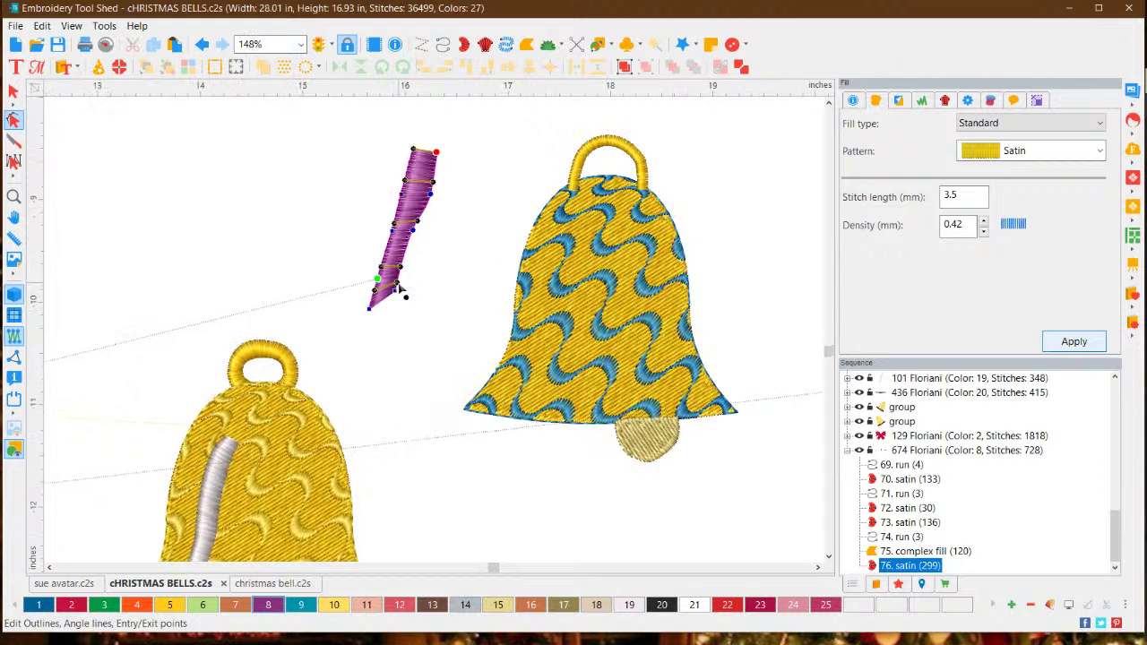
pyautogui.rightClick(403, 194)
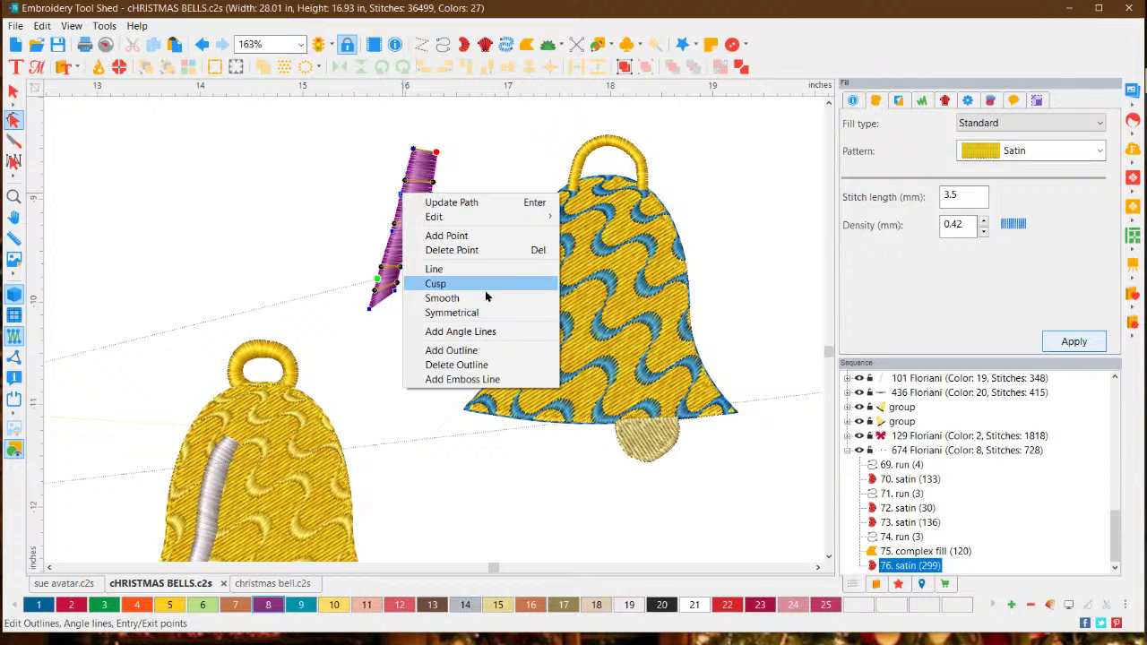
pyautogui.click(435, 297)
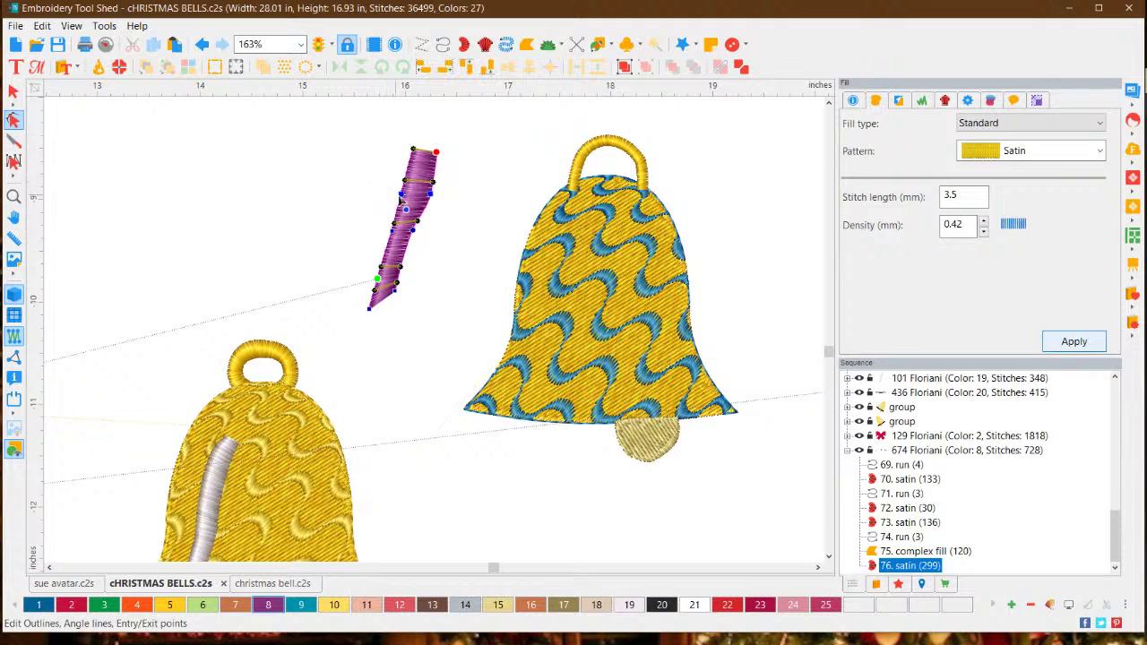
pyautogui.moveTo(403, 199)
pyautogui.mouseDown()
pyautogui.moveTo(331, 184)
pyautogui.moveTo(372, 175)
pyautogui.moveTo(396, 197)
pyautogui.mouseUp()
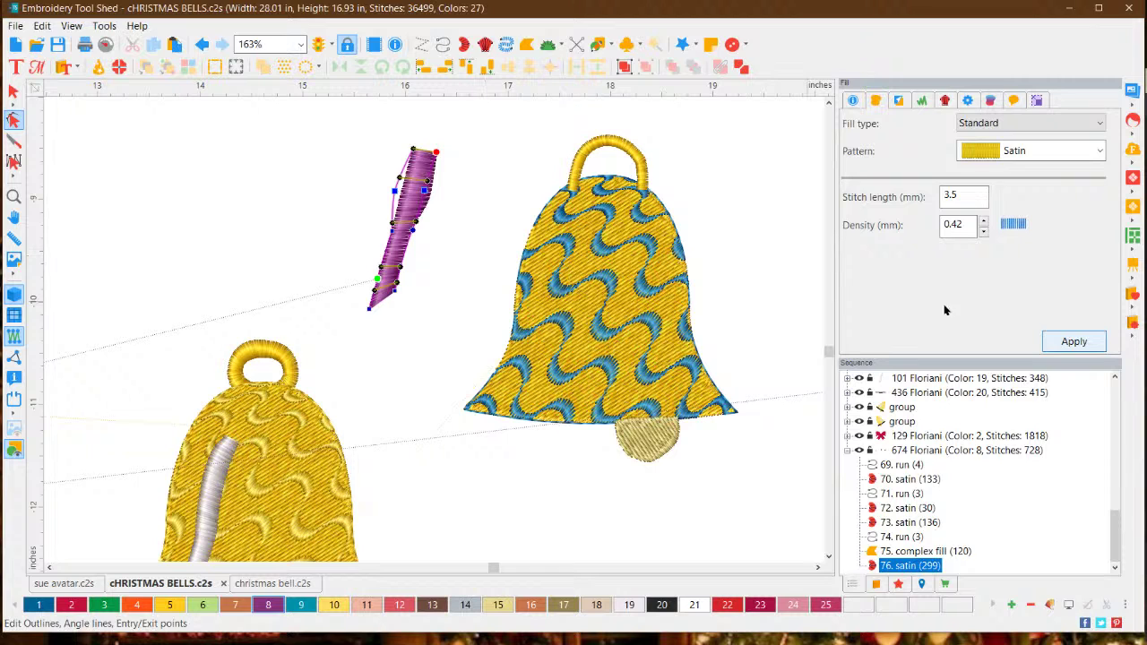
pyautogui.click(1073, 343)
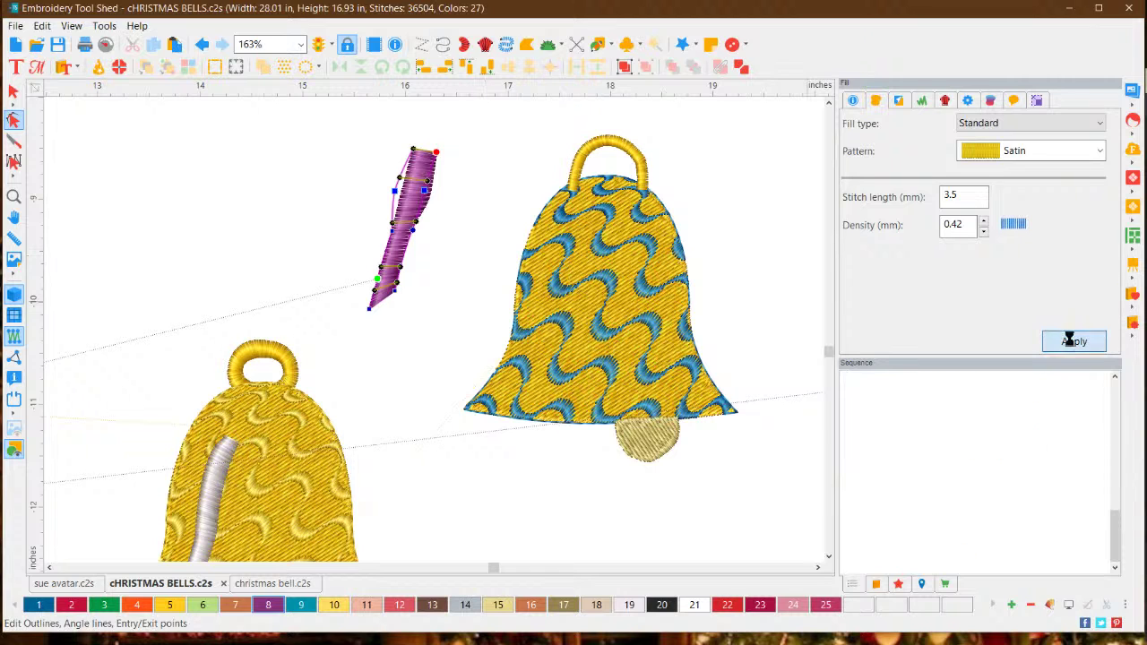
# Move the satin's top-left corner point up and to the right to form a pointed top, regenerate the stitches and deselect it.
pyautogui.click(497, 271)
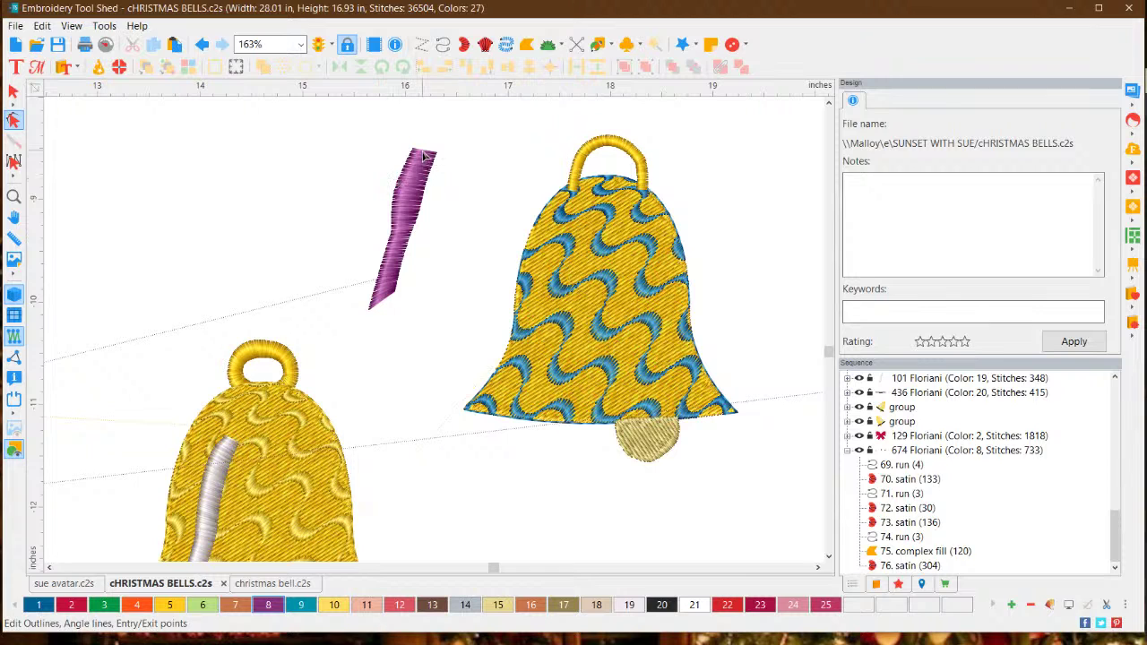
pyautogui.click(425, 157)
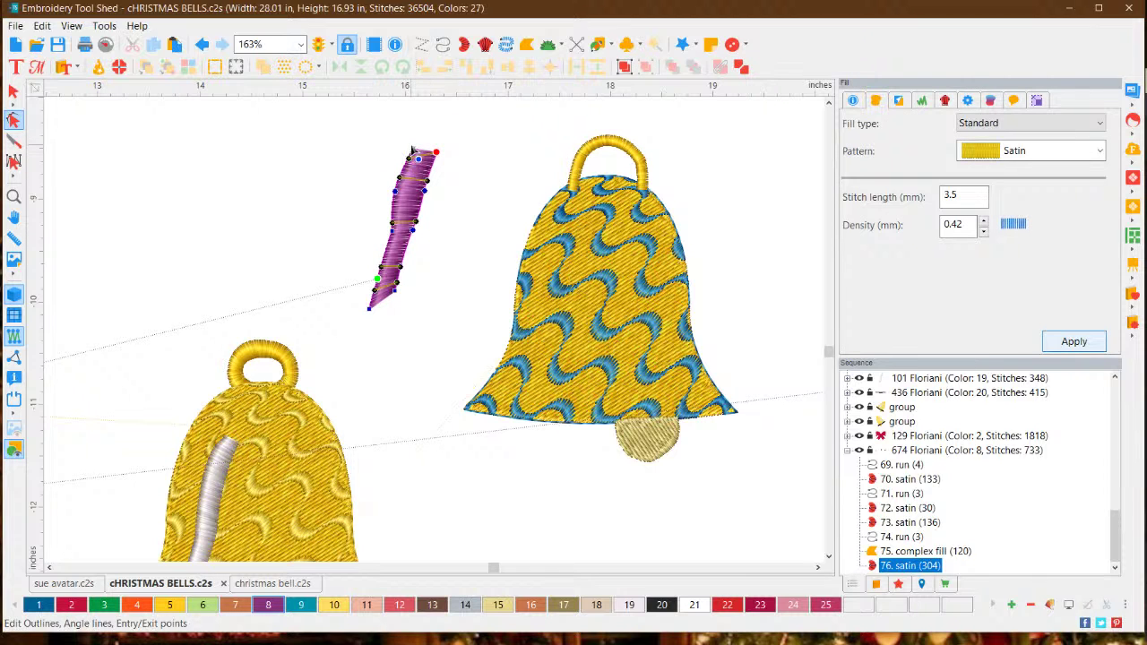
pyautogui.moveTo(412, 151); pyautogui.dragTo(424, 146)
pyautogui.click(1054, 346)
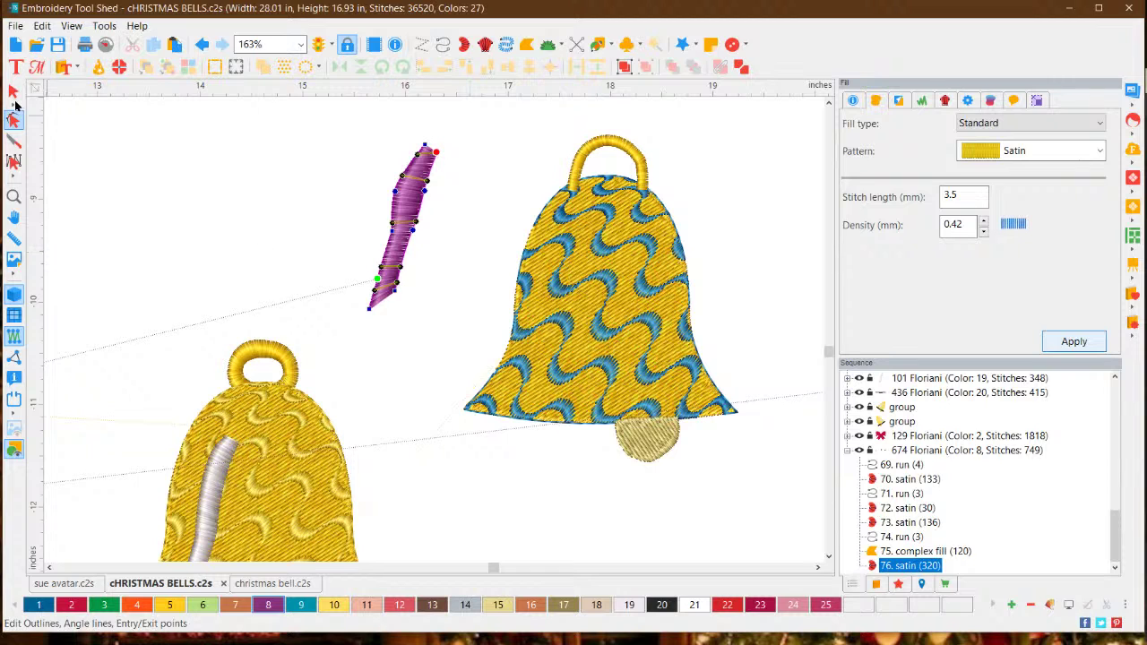
pyautogui.click(13, 94)
pyautogui.click(434, 332)
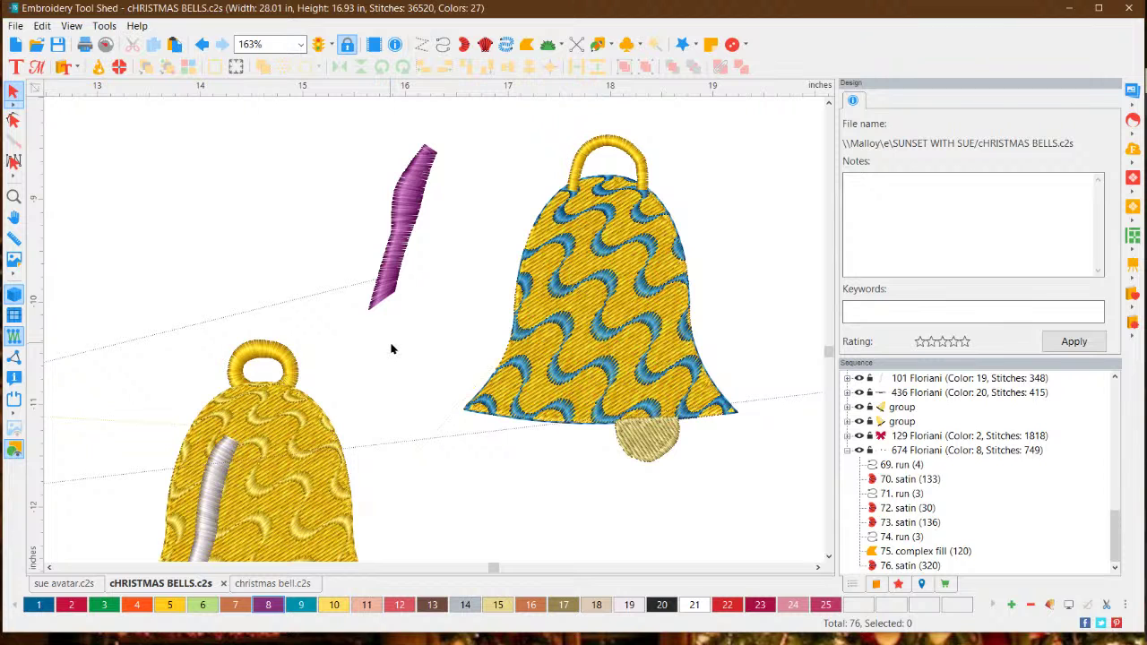
# Digitize a three-point run line about 2.6 in long with 3.0 mm stitch length along the blue-patterned bell's lower rim, and select it.
pyautogui.scroll(-4, 397, 317)
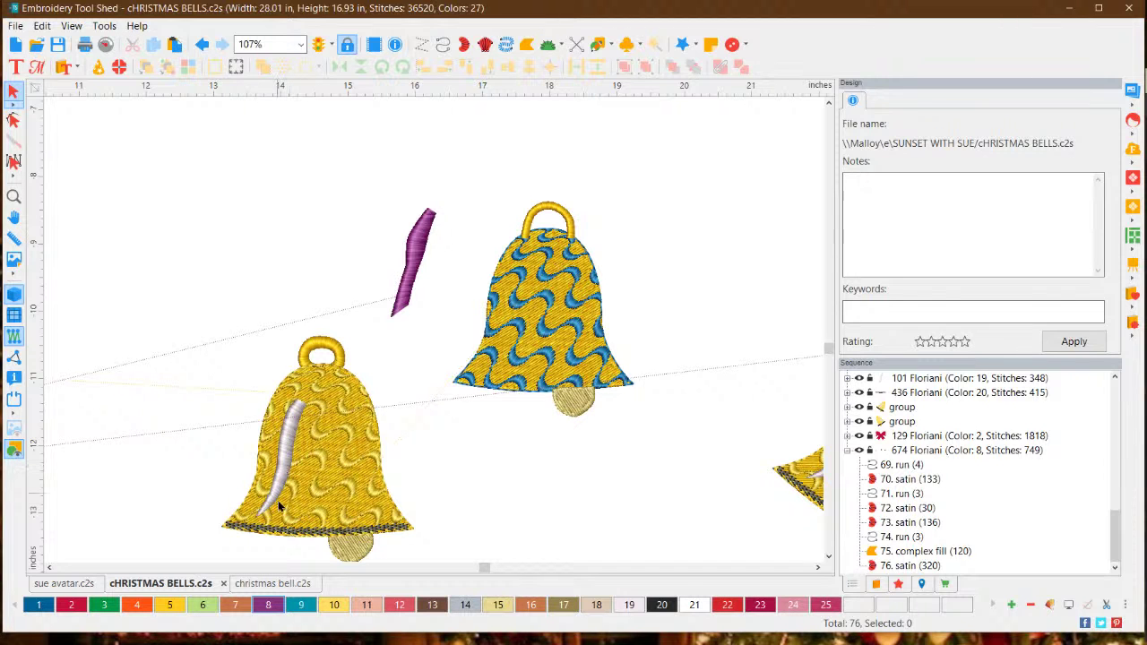
pyautogui.scroll(2, 251, 523)
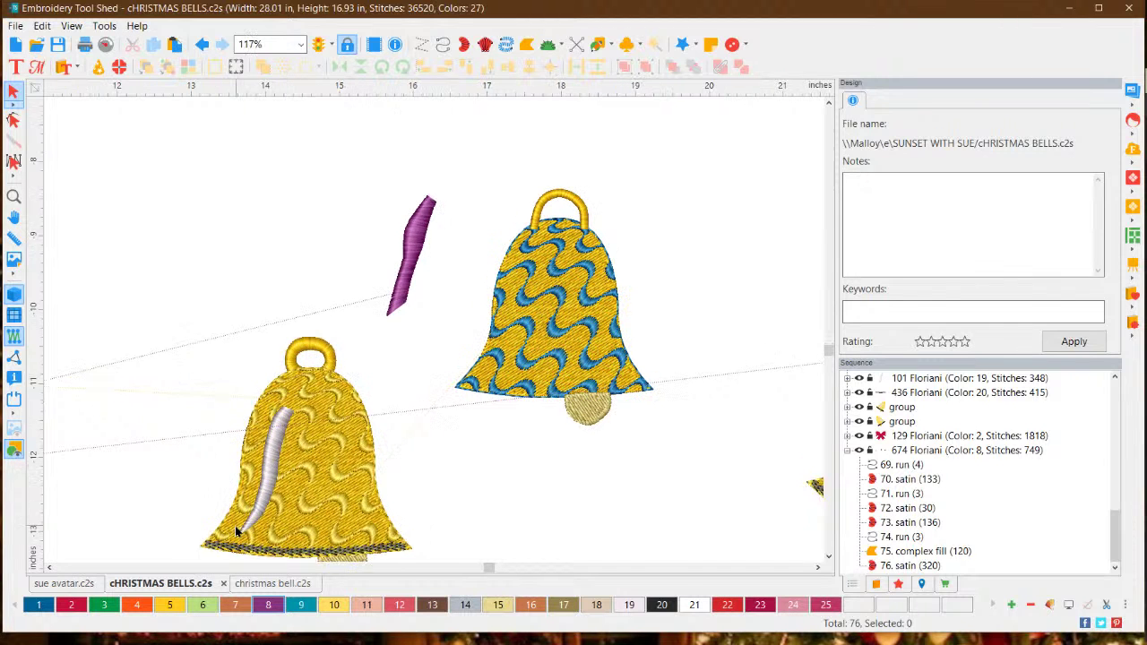
pyautogui.click(828, 555)
pyautogui.scroll(1, 181, 466)
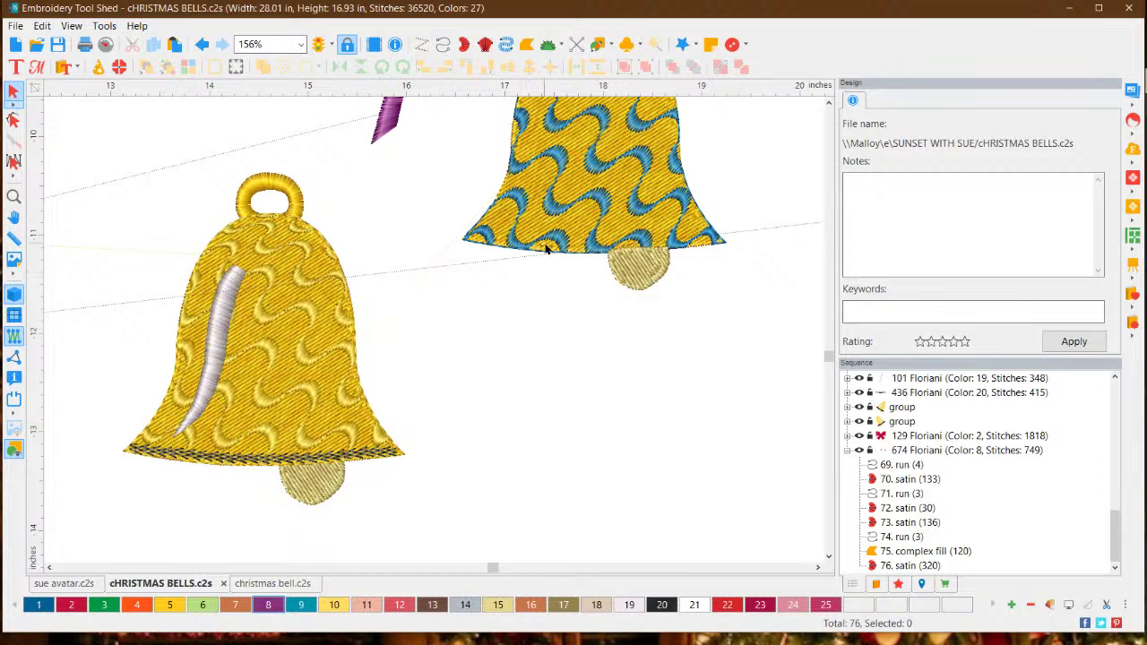
pyautogui.click(280, 459)
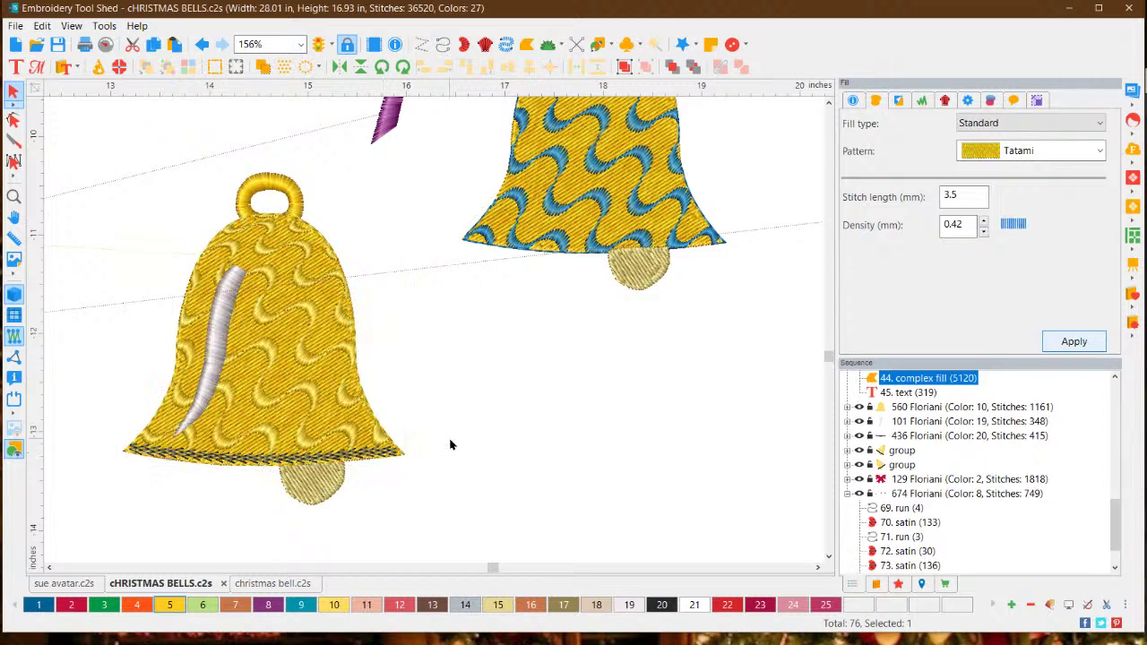
pyautogui.click(451, 444)
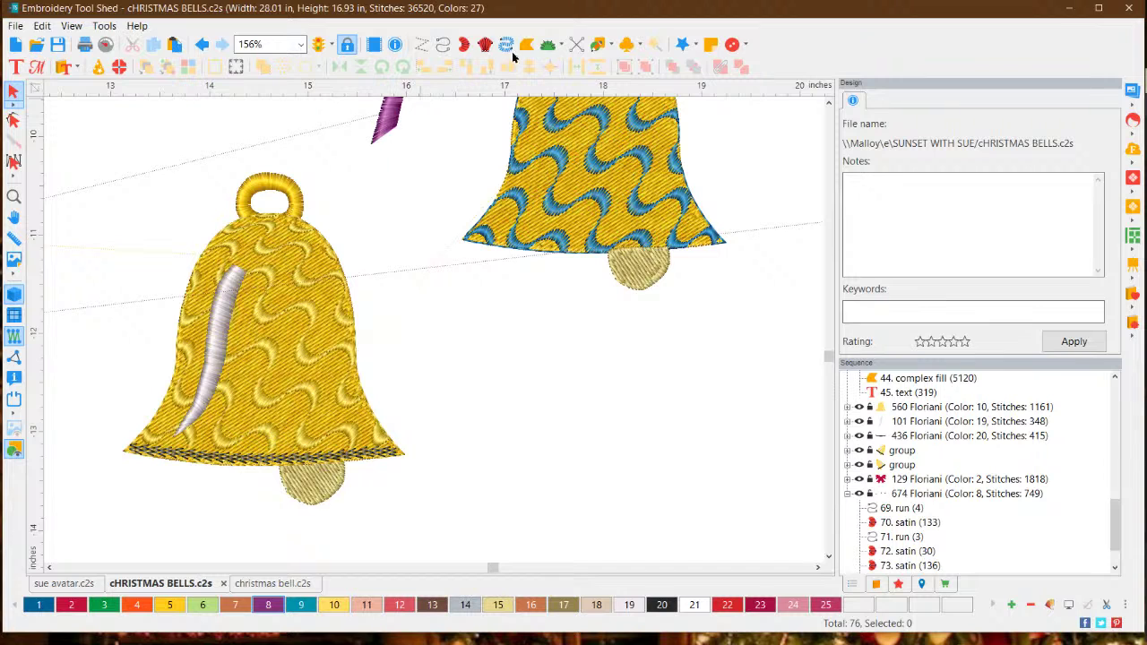
pyautogui.click(443, 46)
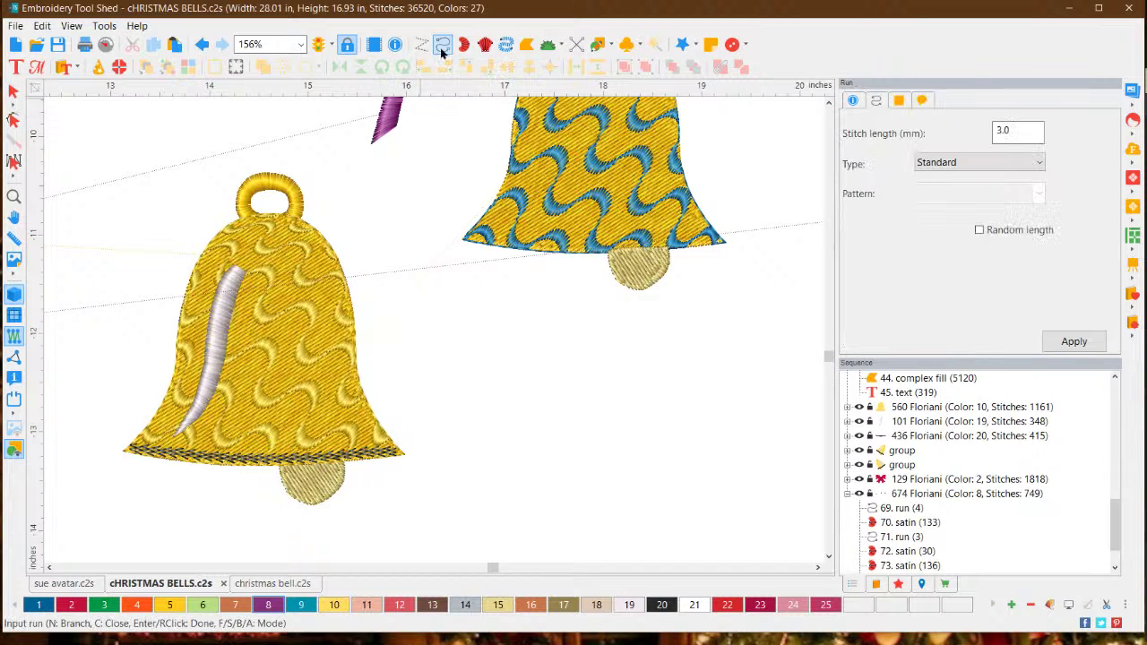
pyautogui.click(465, 236)
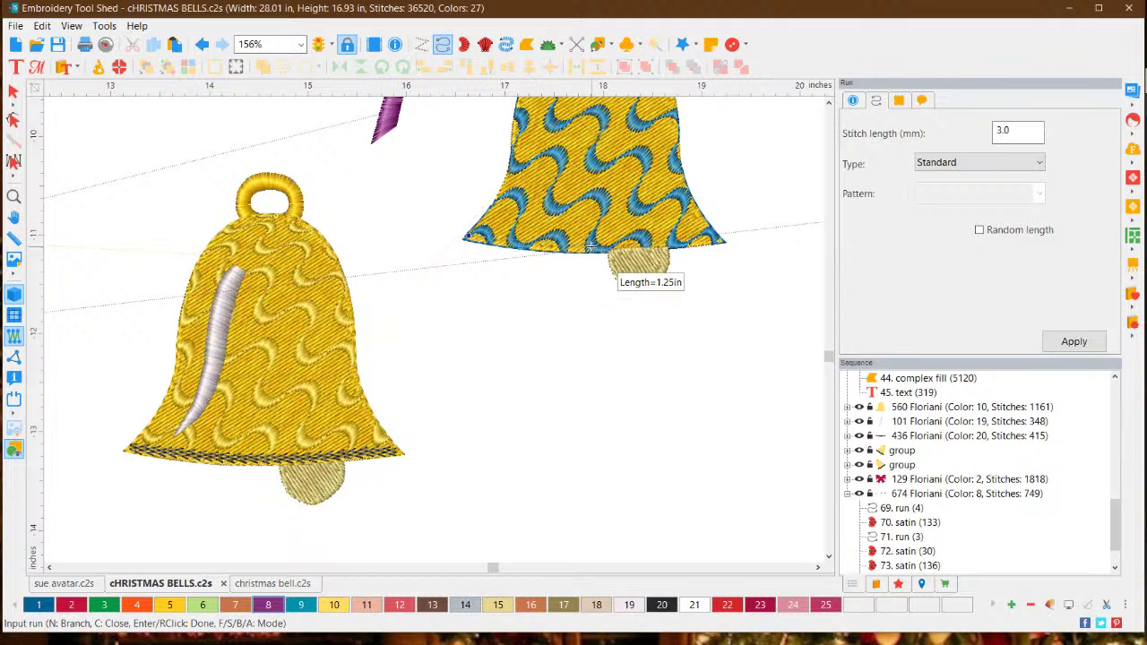
pyautogui.click(592, 245)
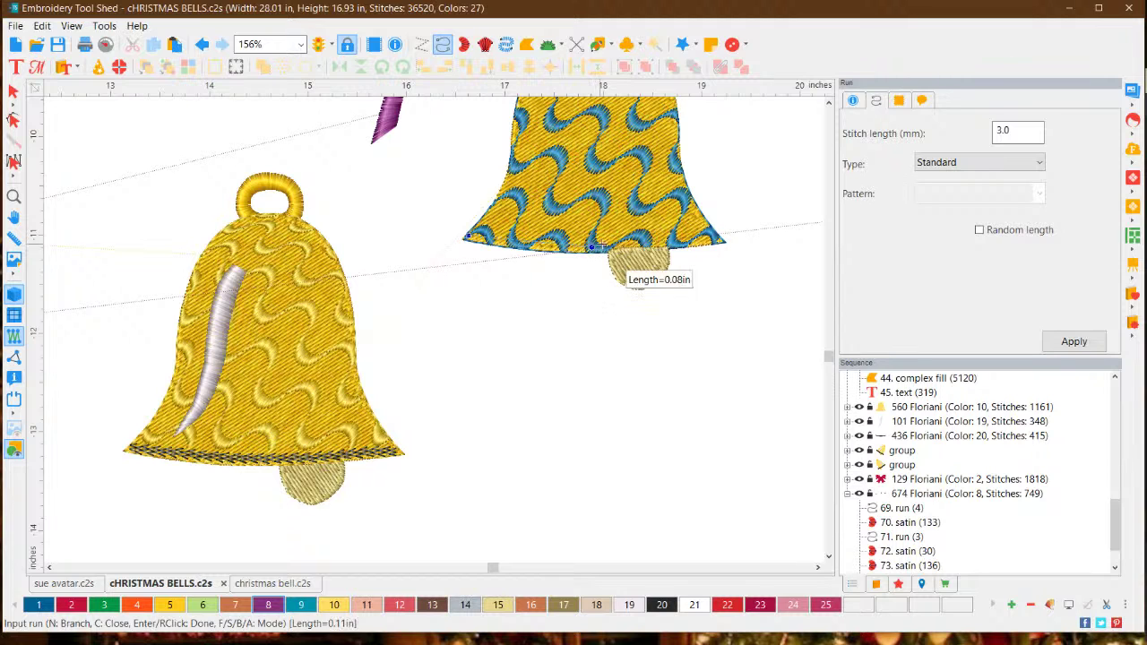
pyautogui.click(721, 239)
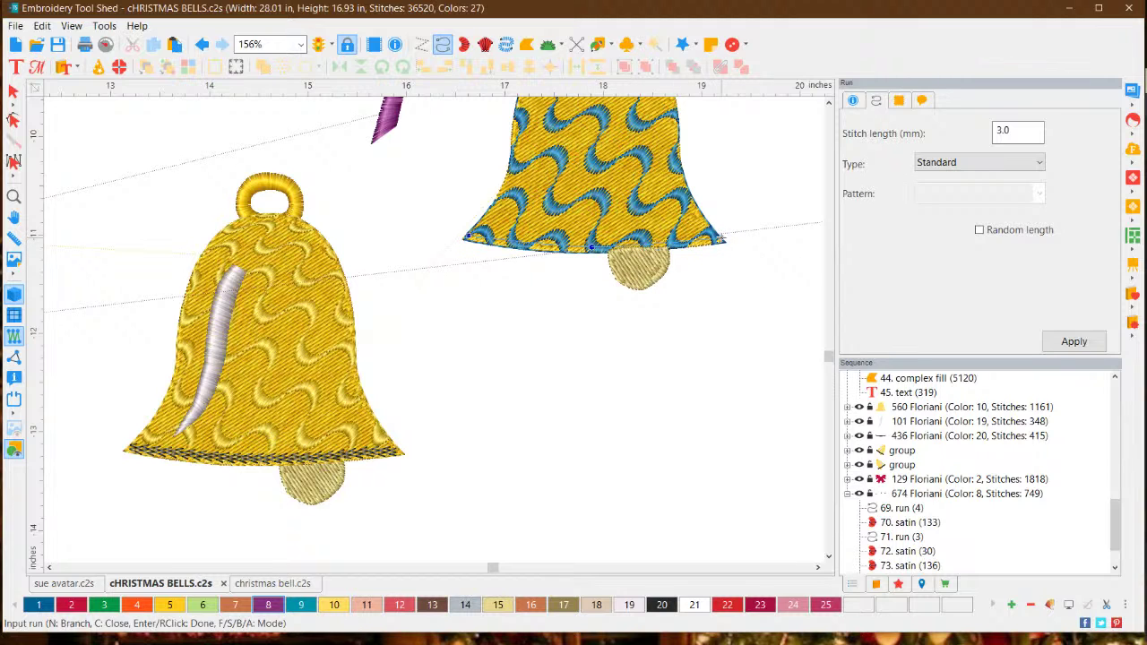
pyautogui.rightClick(720, 239)
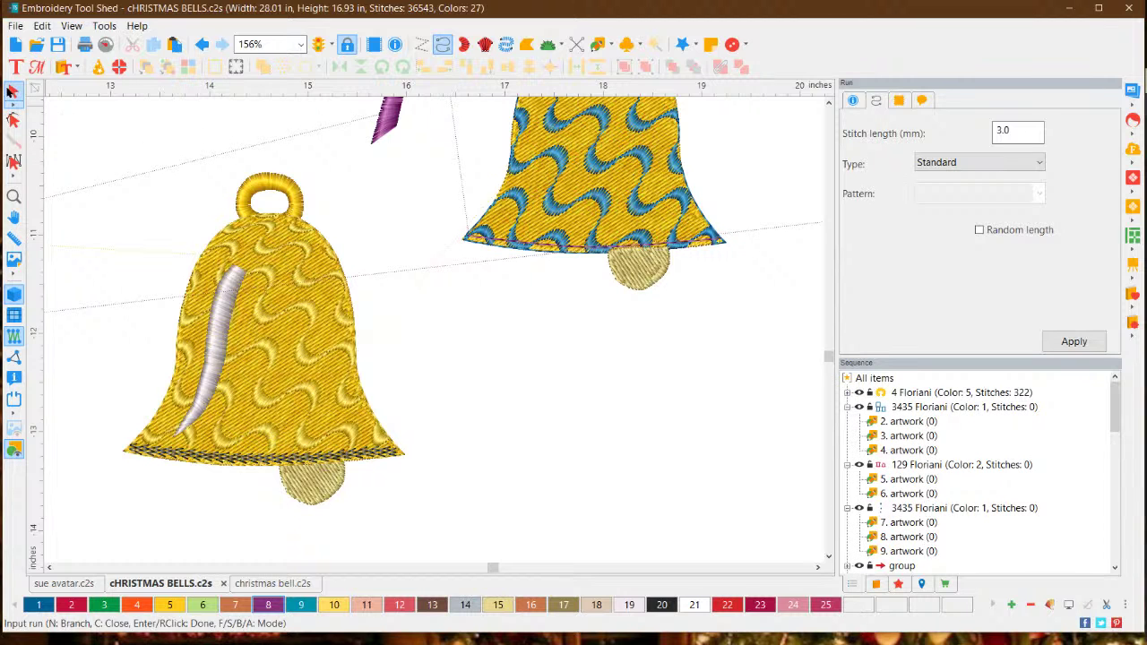
pyautogui.click(11, 90)
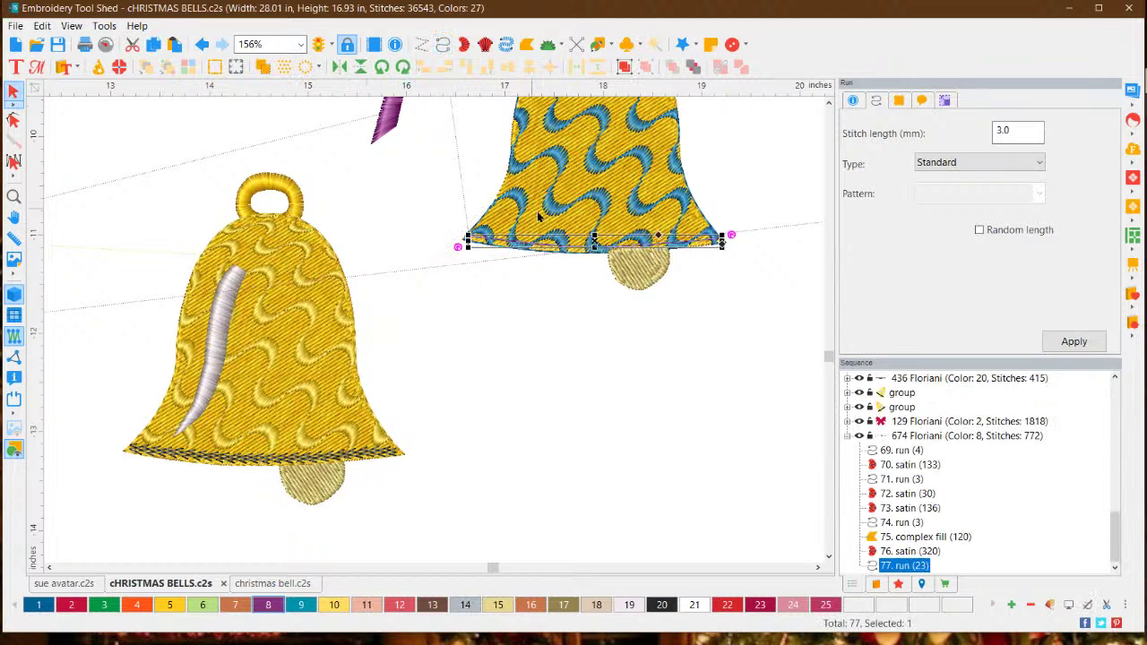
# Recolor the selected rim run line to Floriani 436 Graphite and change its type to Motif.
pyautogui.click(657, 605)
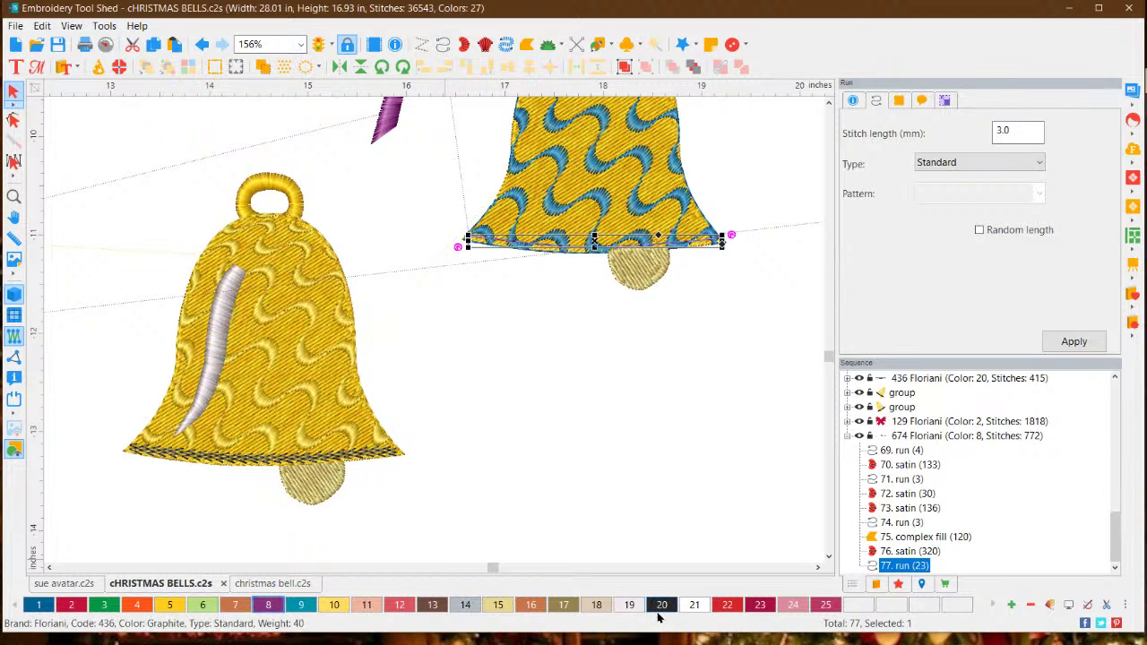
pyautogui.click(978, 164)
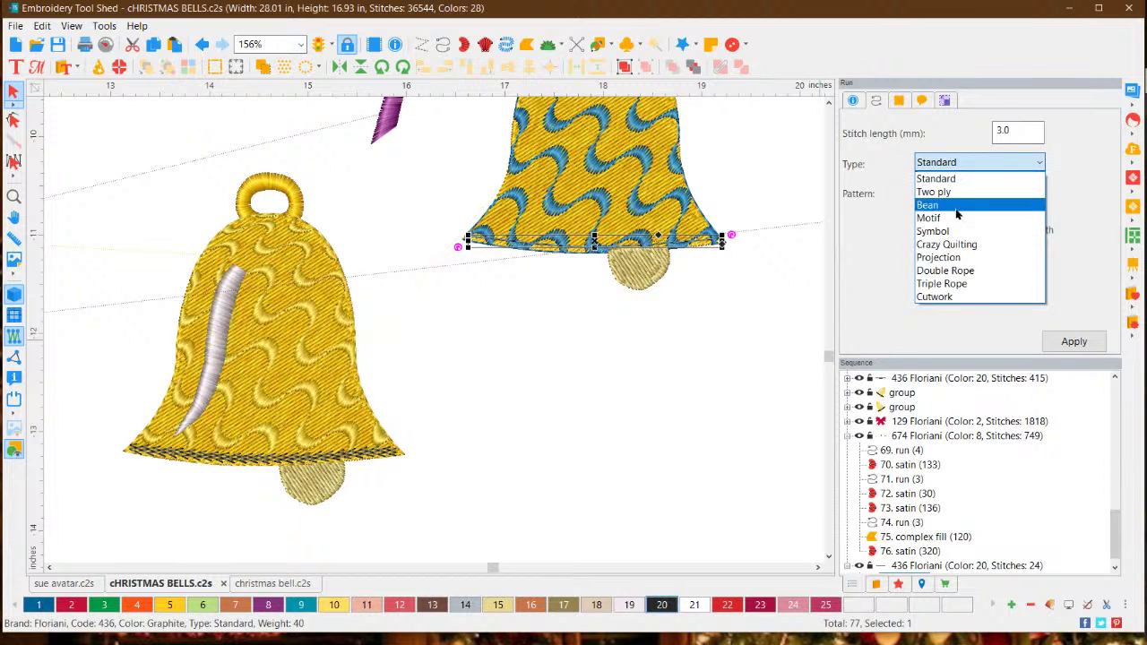
pyautogui.click(955, 220)
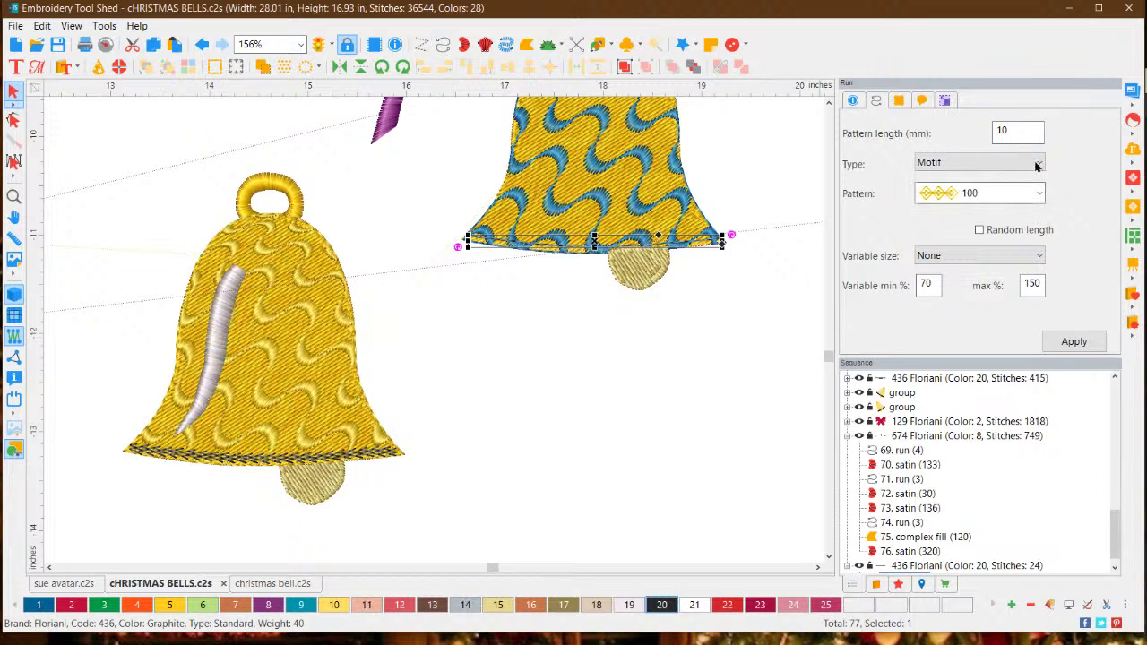
# Try motif pattern 125 on the rim line and regenerate its stitches.
pyautogui.click(1031, 199)
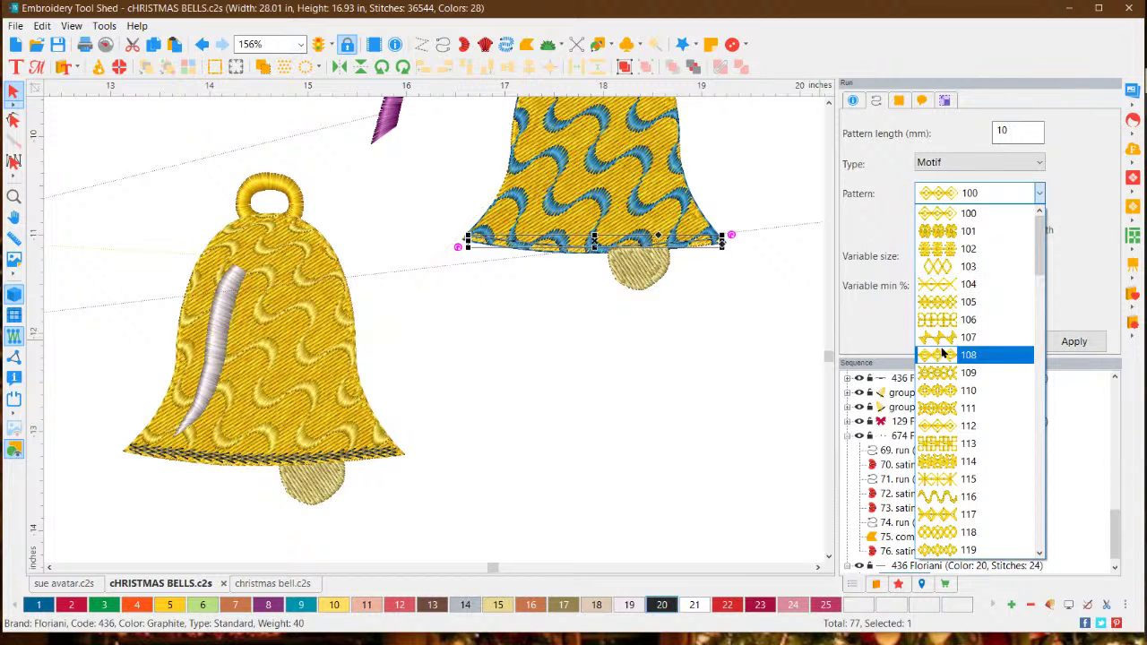
pyautogui.scroll(-2, 950, 423)
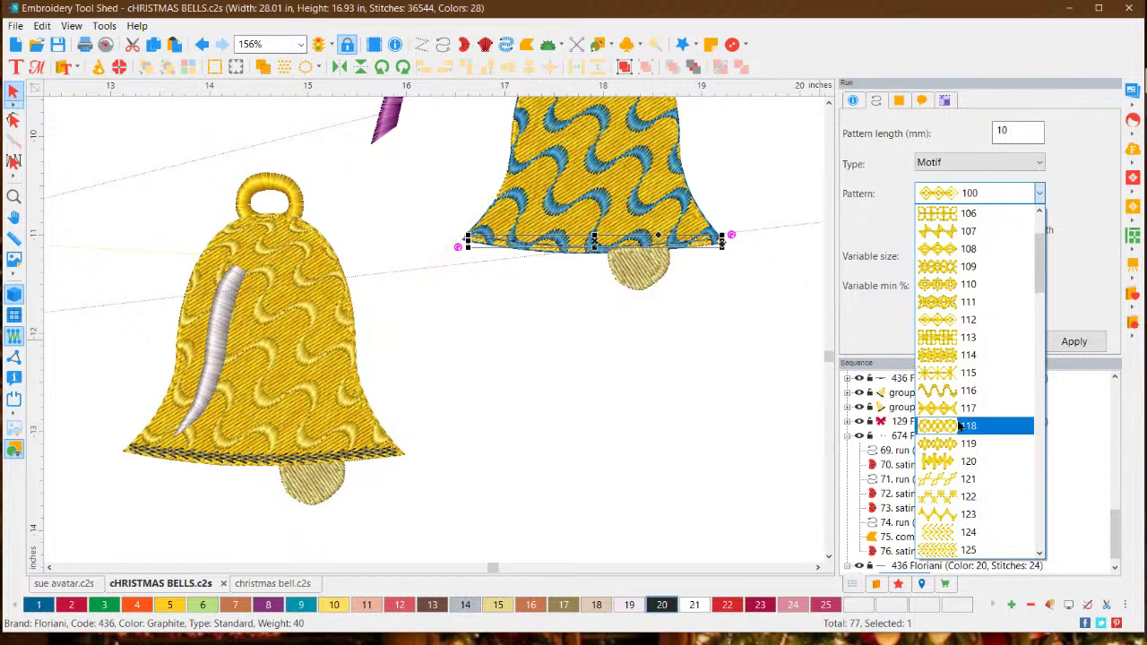
pyautogui.scroll(-2, 968, 426)
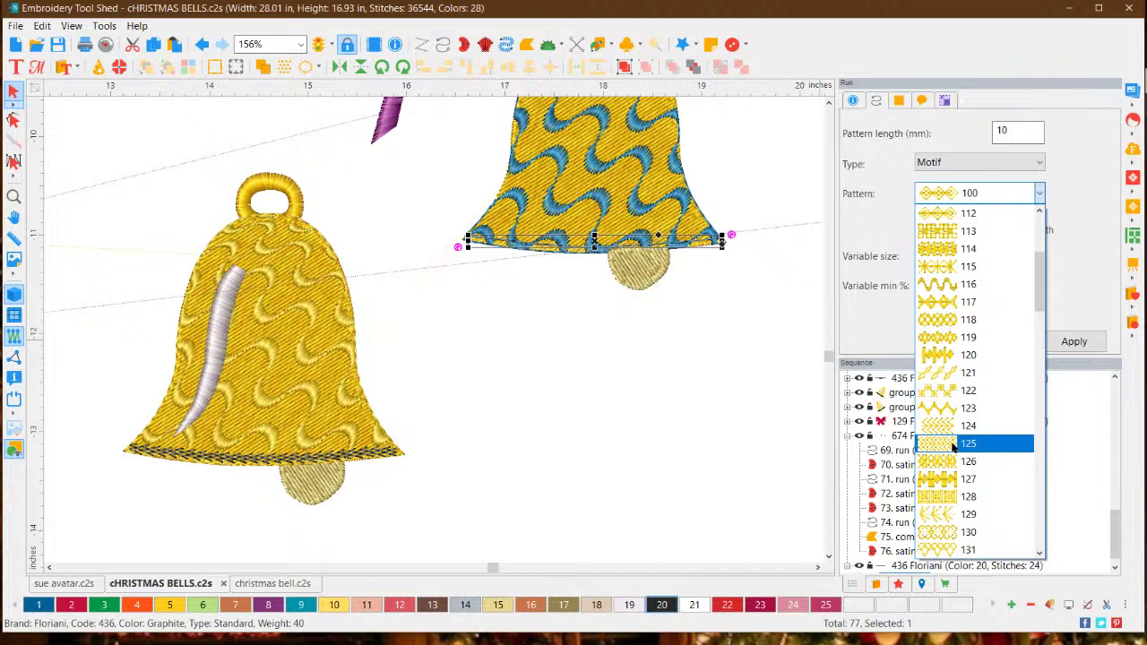
pyautogui.click(953, 446)
pyautogui.click(1077, 347)
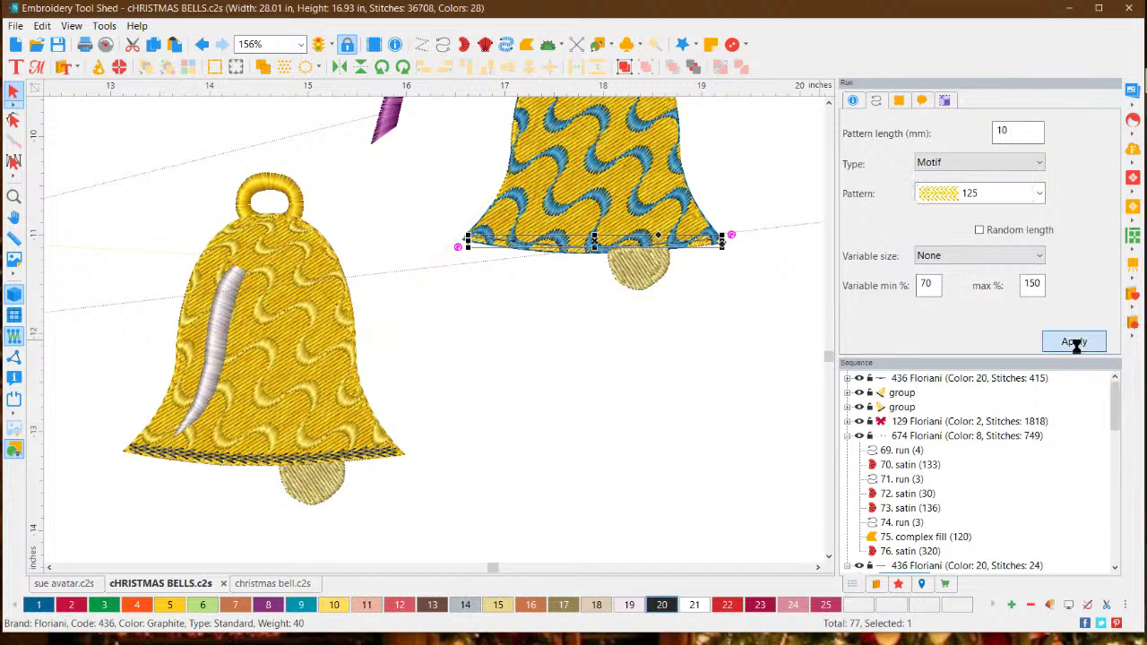
# Try motif pattern 177 on the rim line, keeping the Graphite thread color.
pyautogui.click(1039, 193)
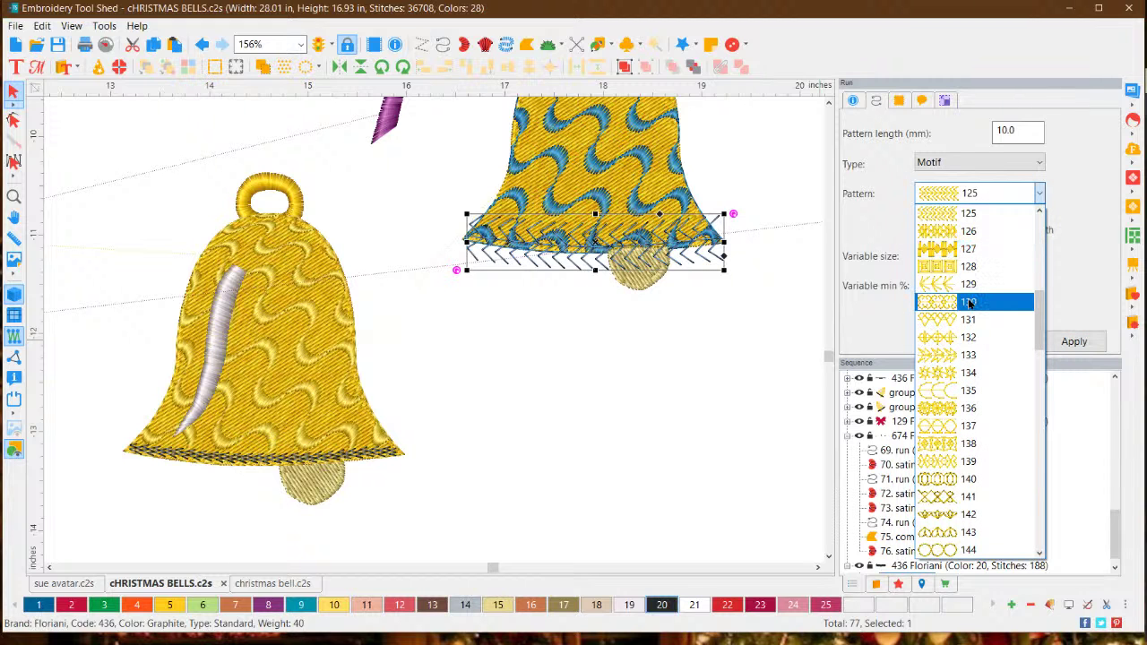
pyautogui.scroll(-6, 960, 307)
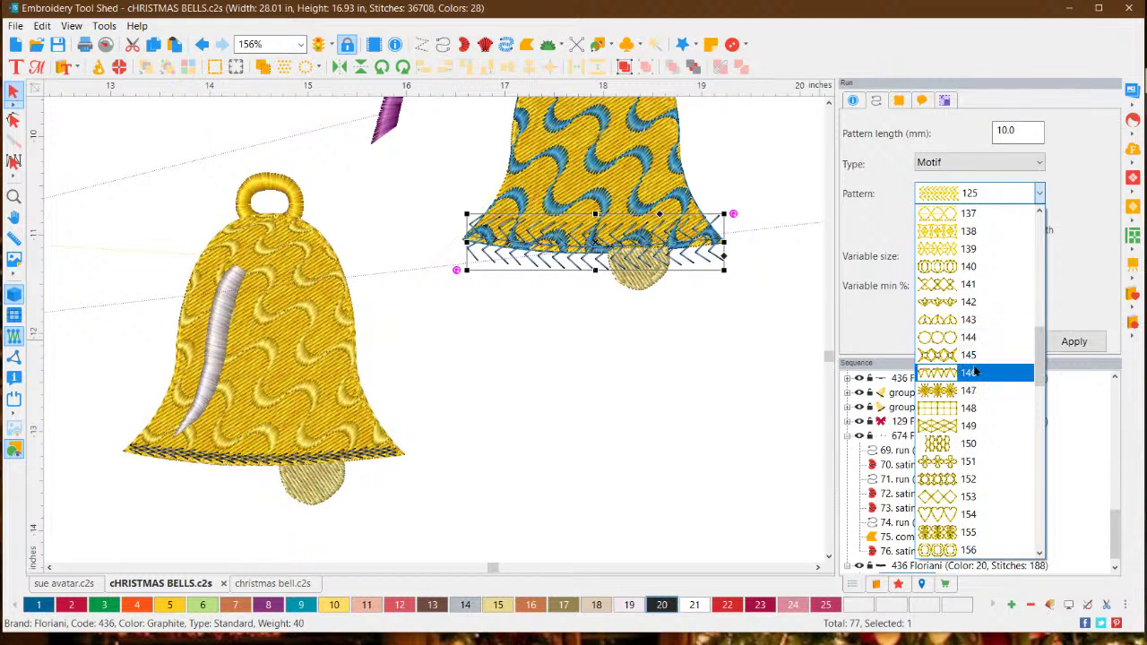
pyautogui.scroll(-4, 975, 371)
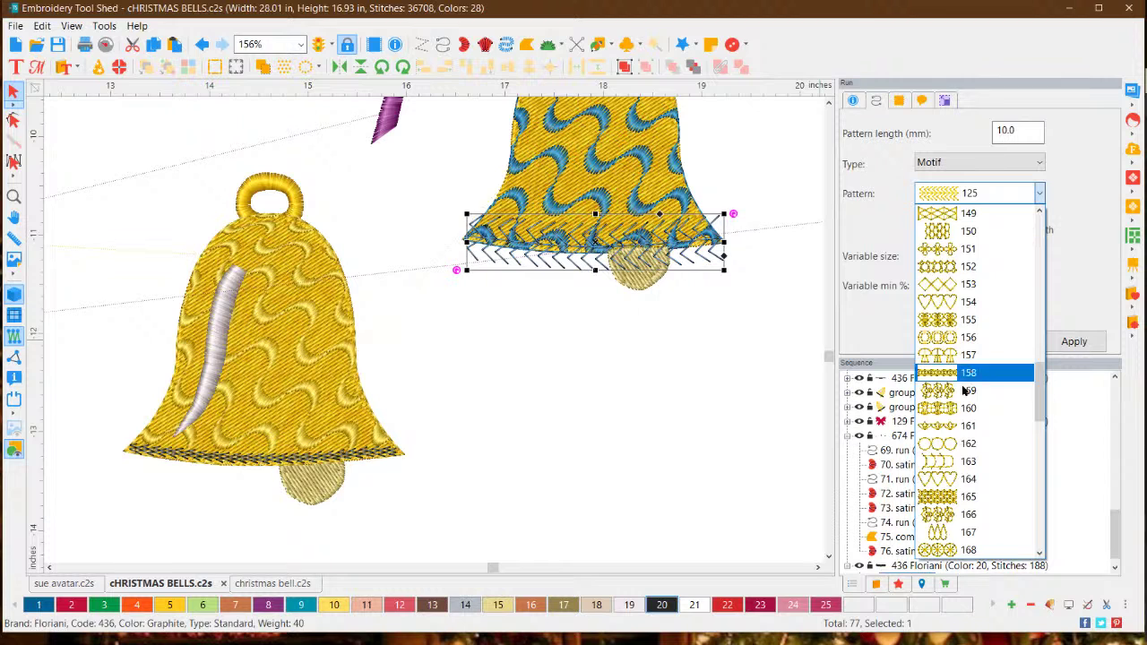
pyautogui.scroll(-4, 970, 408)
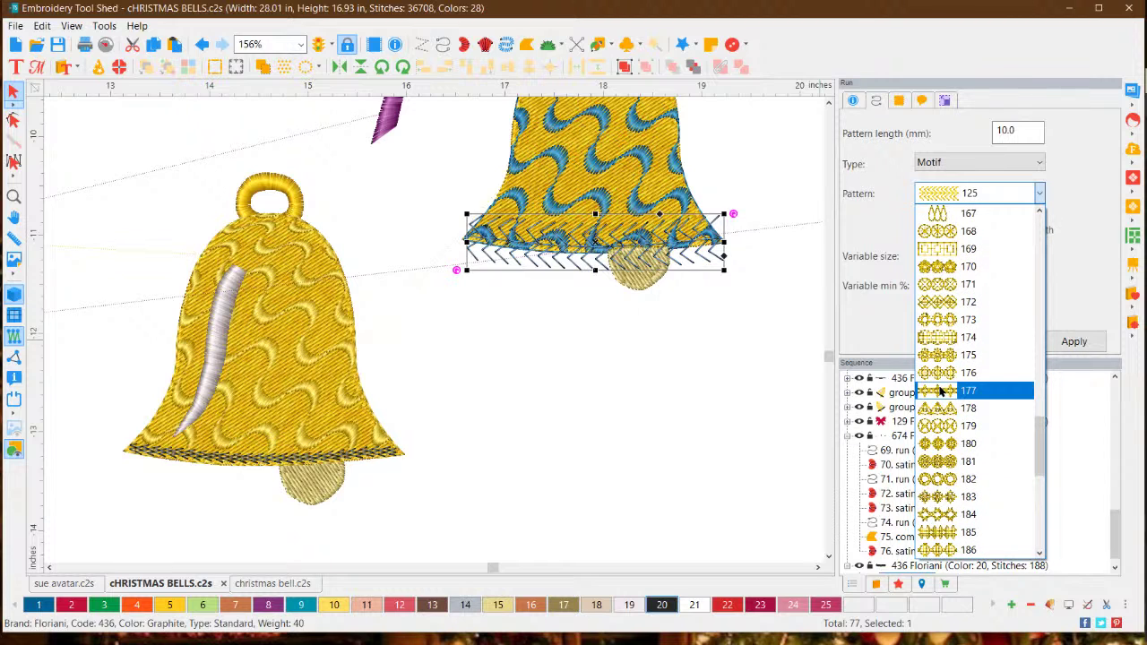
pyautogui.click(941, 390)
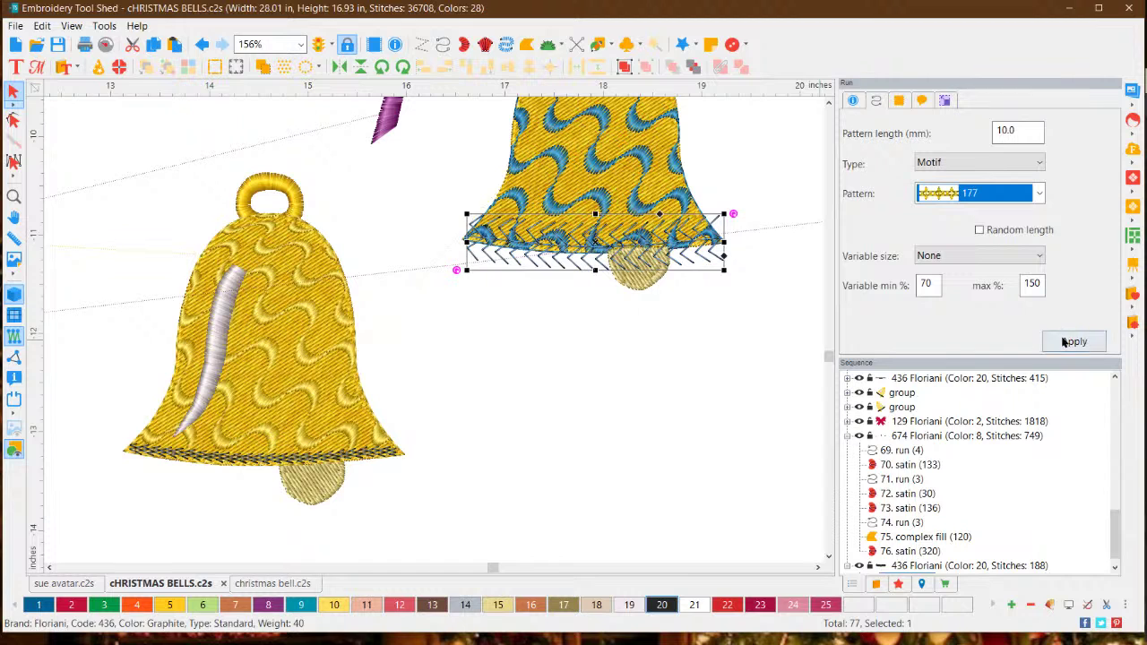
pyautogui.click(1066, 342)
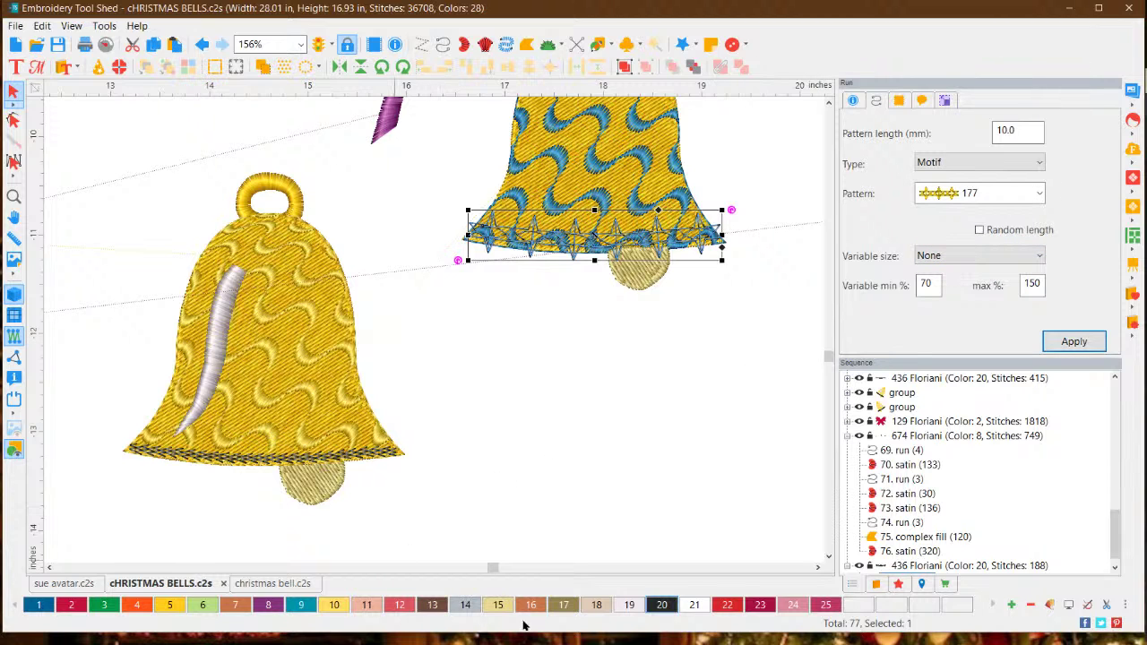
pyautogui.click(661, 606)
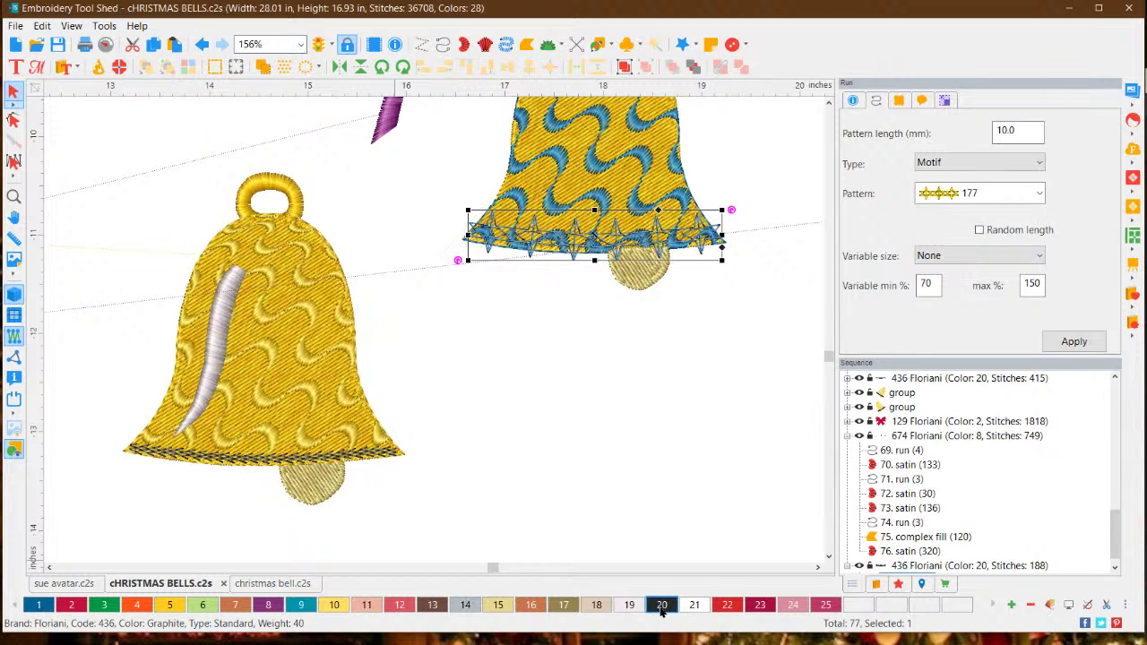
# Try motif pattern 151 on the rim line and regenerate its stitches.
pyautogui.click(990, 193)
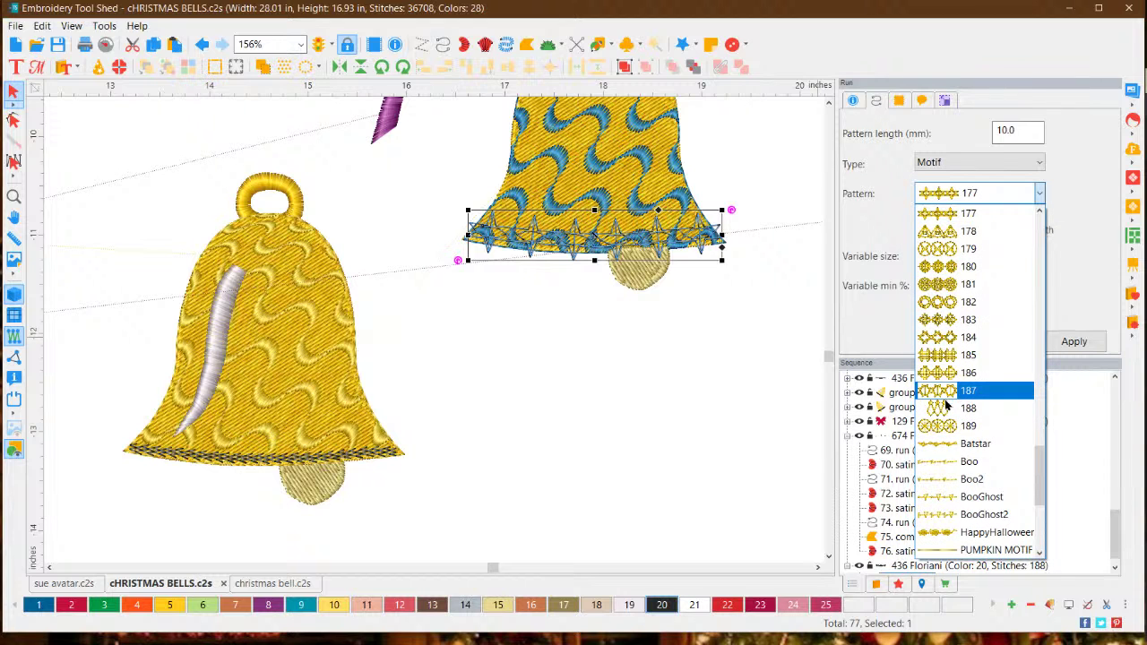
pyautogui.scroll(4, 951, 444)
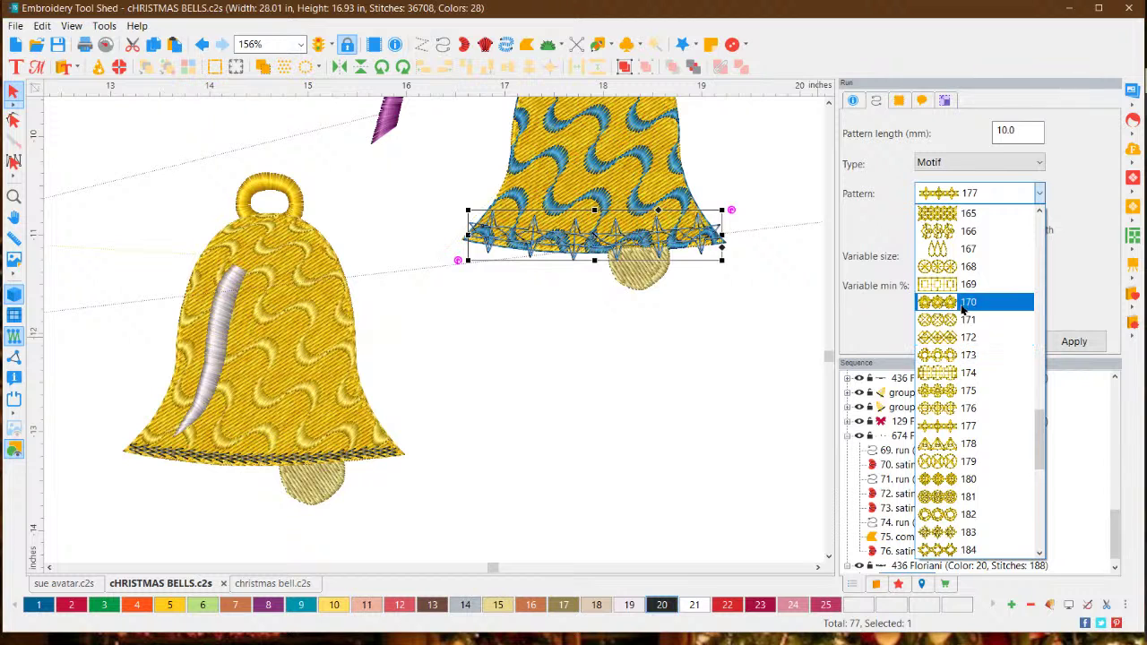
pyautogui.scroll(2, 961, 310)
pyautogui.scroll(2, 955, 307)
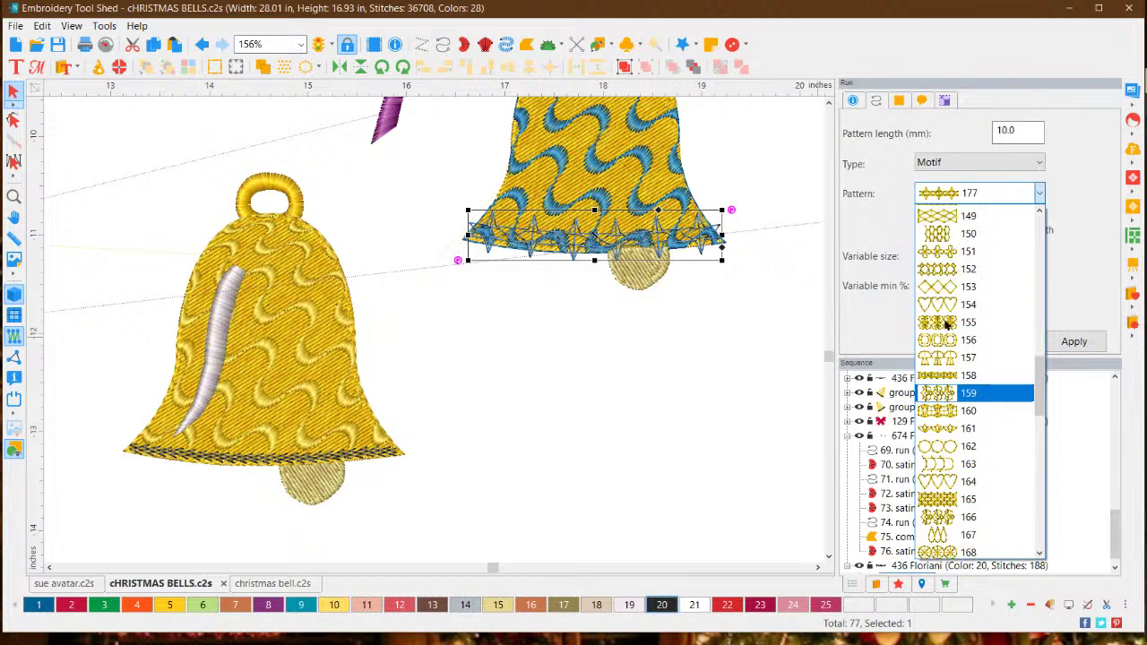
pyautogui.scroll(2, 948, 322)
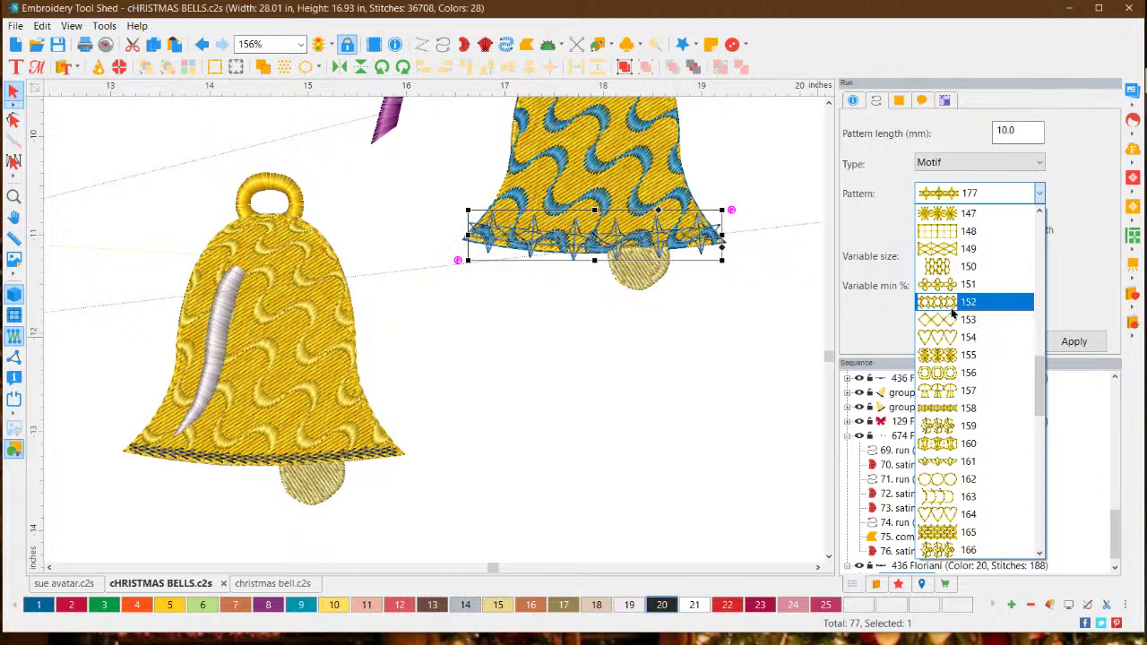
pyautogui.click(950, 285)
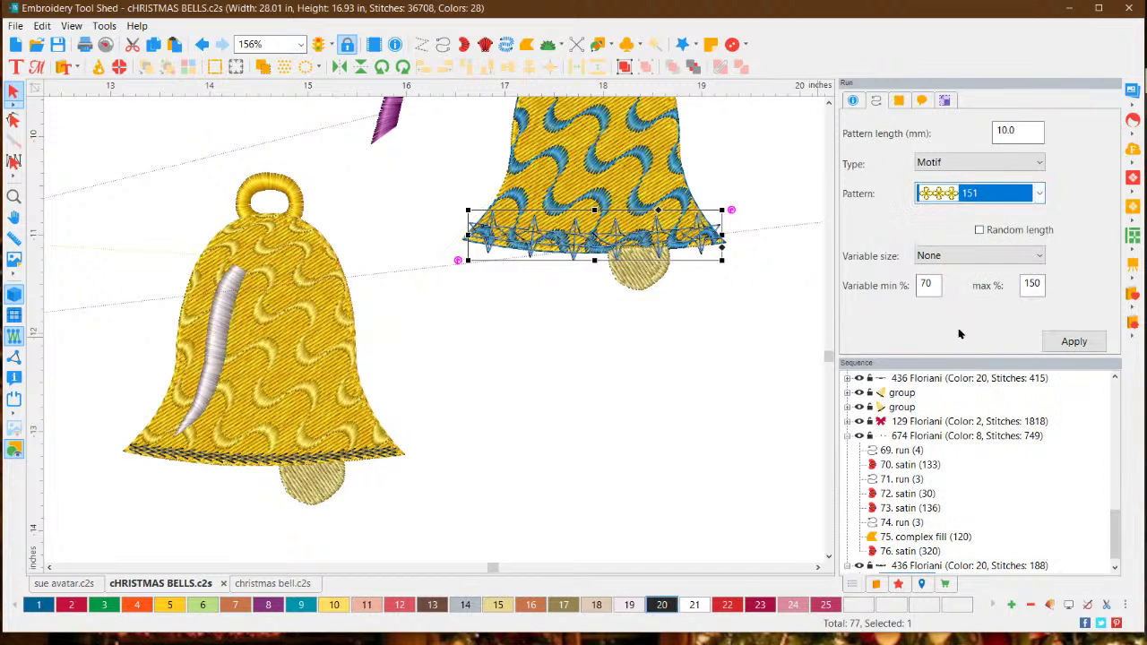
pyautogui.click(1081, 342)
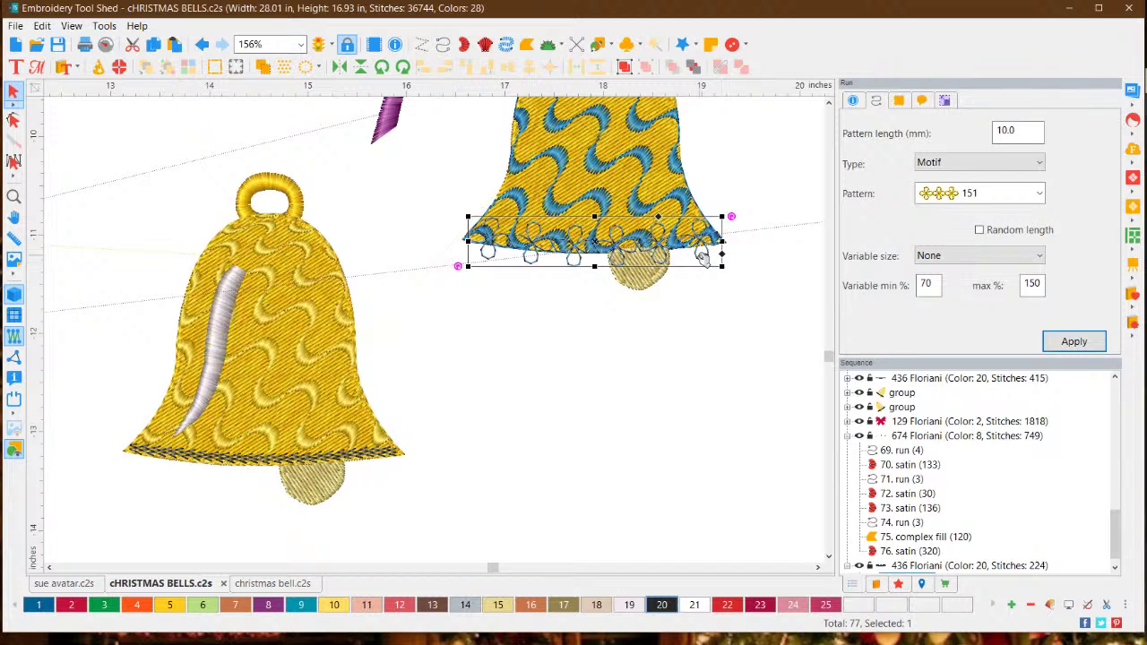
# Move the motif line up inside the bell's lower edge and change its motif to star pattern 122.
pyautogui.moveTo(704, 250); pyautogui.dragTo(701, 257)
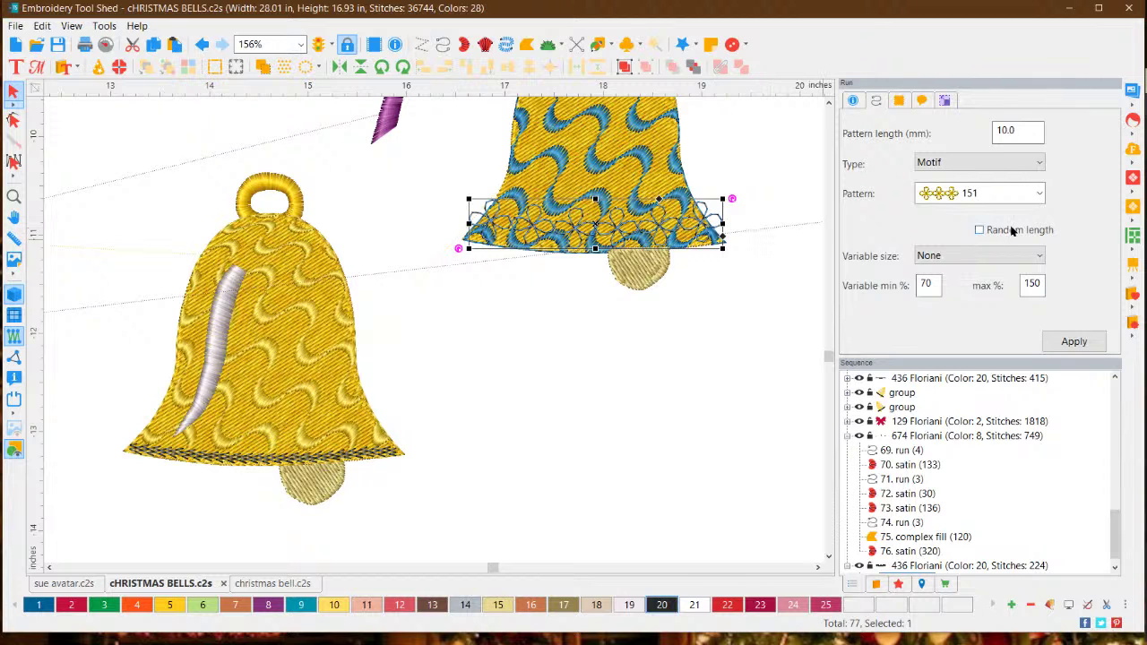
pyautogui.click(1039, 194)
pyautogui.scroll(2, 995, 260)
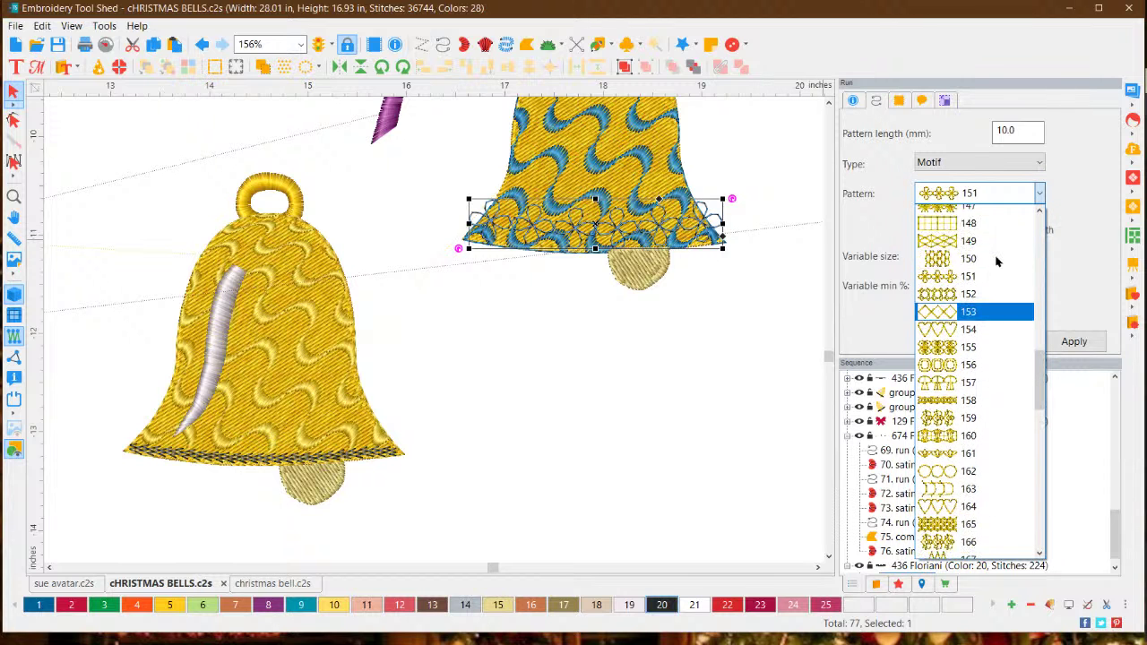
pyautogui.scroll(2, 979, 296)
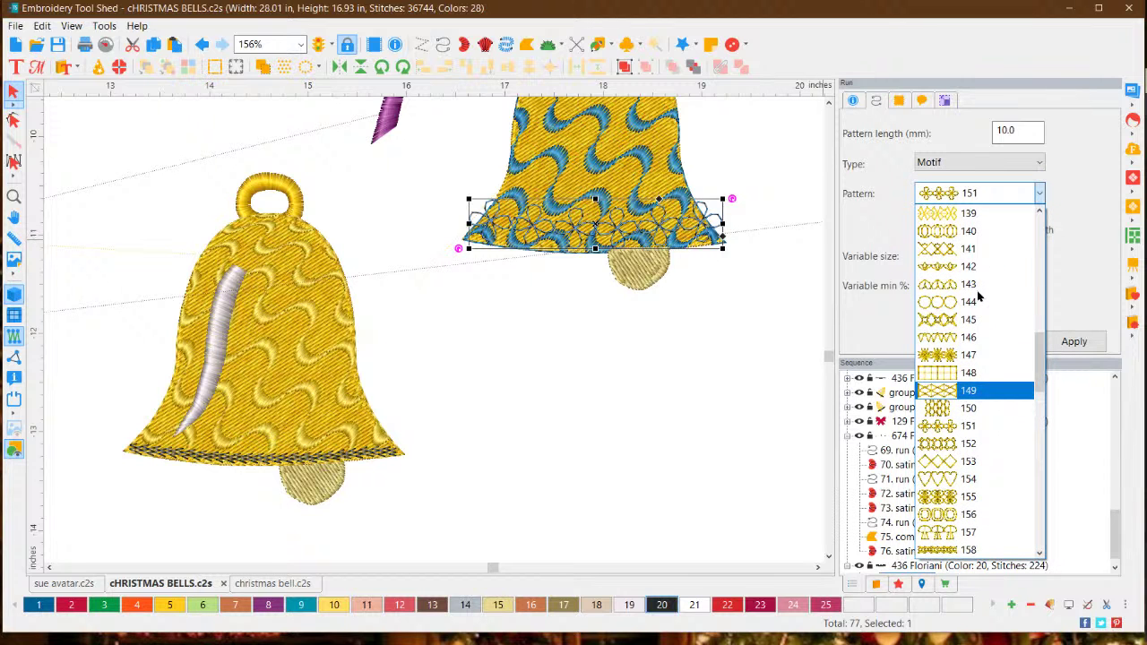
pyautogui.scroll(4, 977, 298)
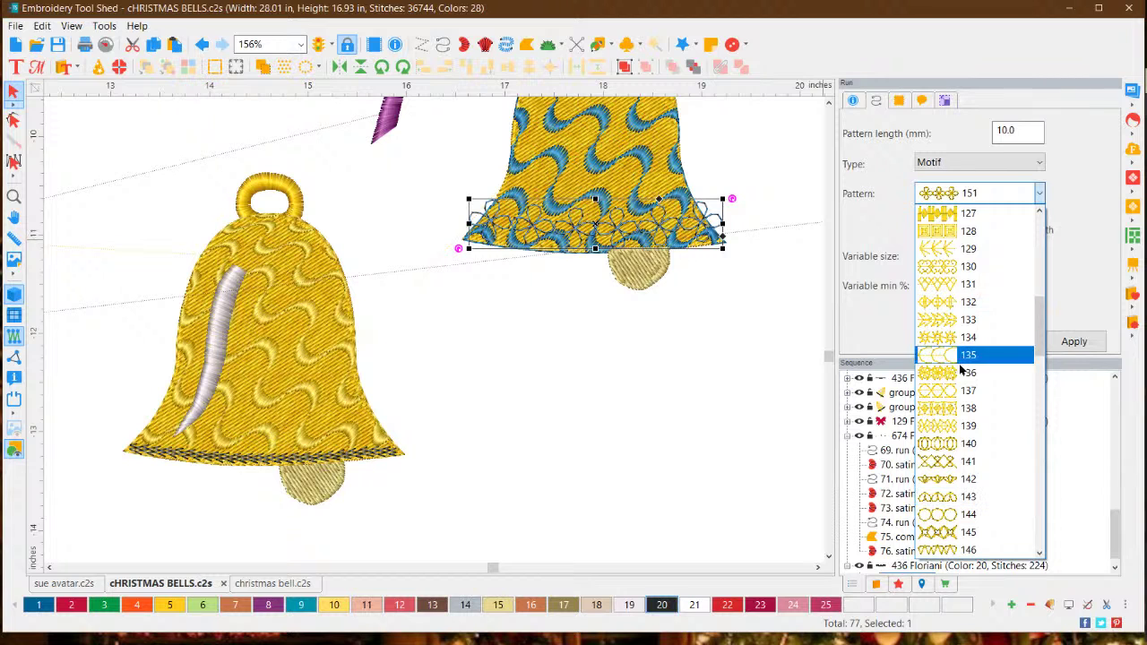
pyautogui.scroll(2, 984, 391)
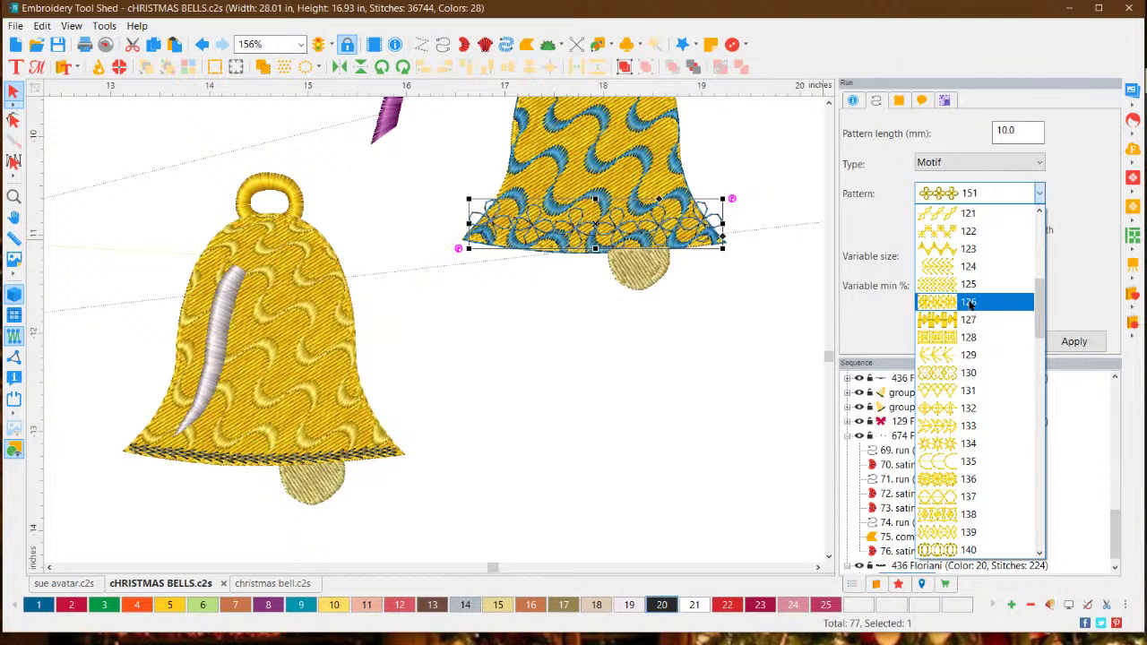
pyautogui.scroll(2, 970, 305)
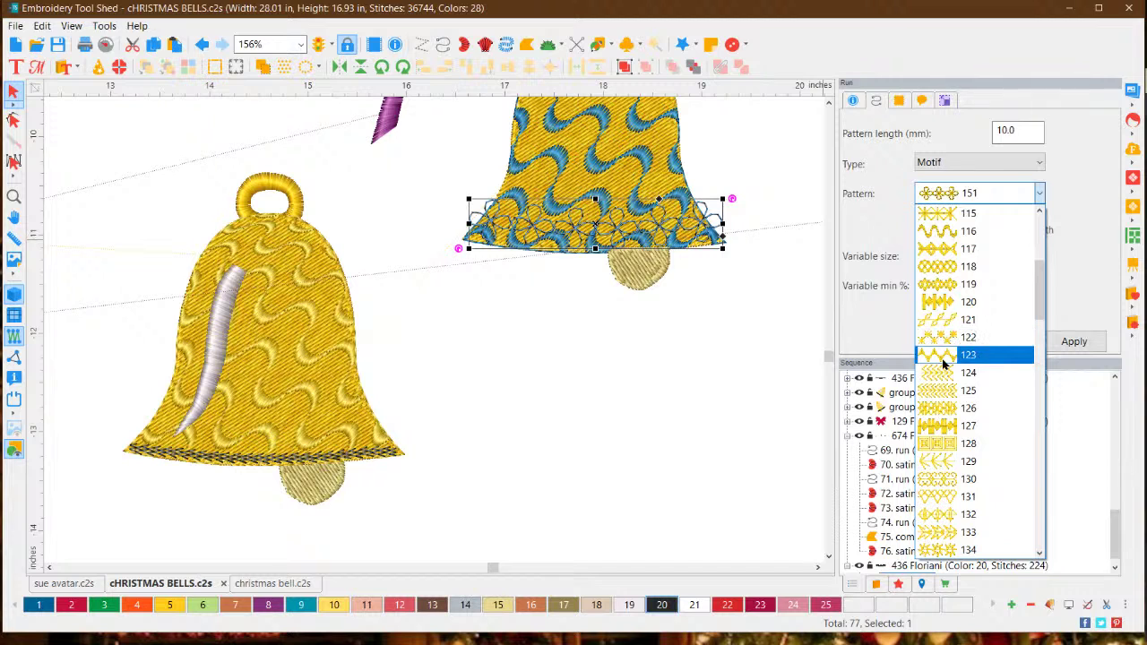
pyautogui.click(941, 338)
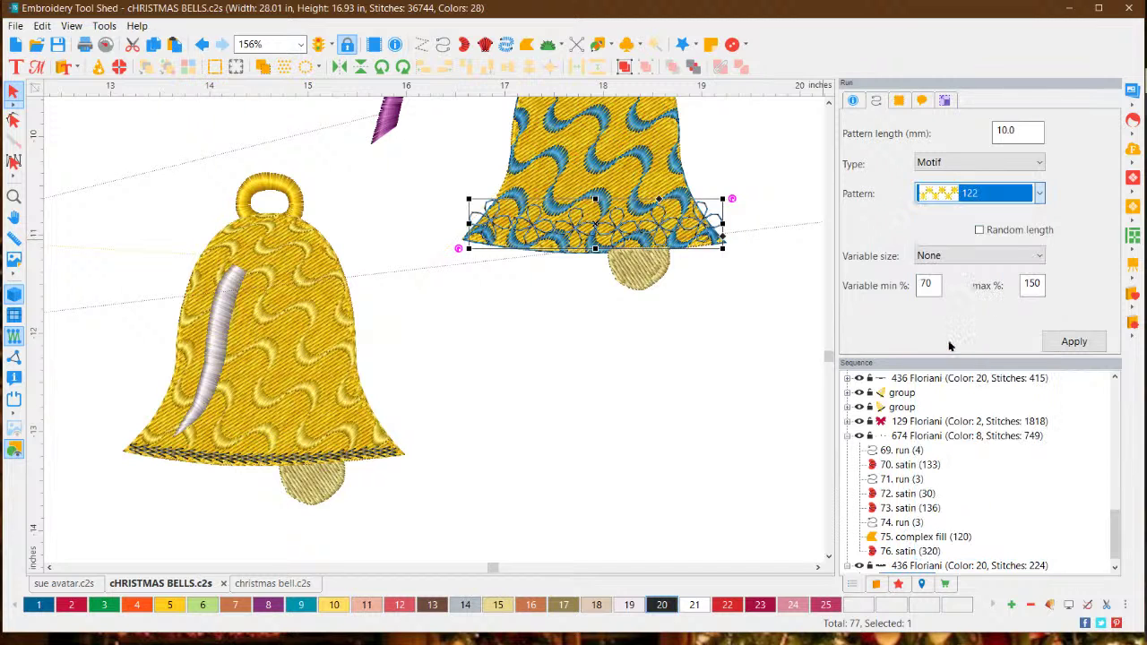
pyautogui.click(1068, 339)
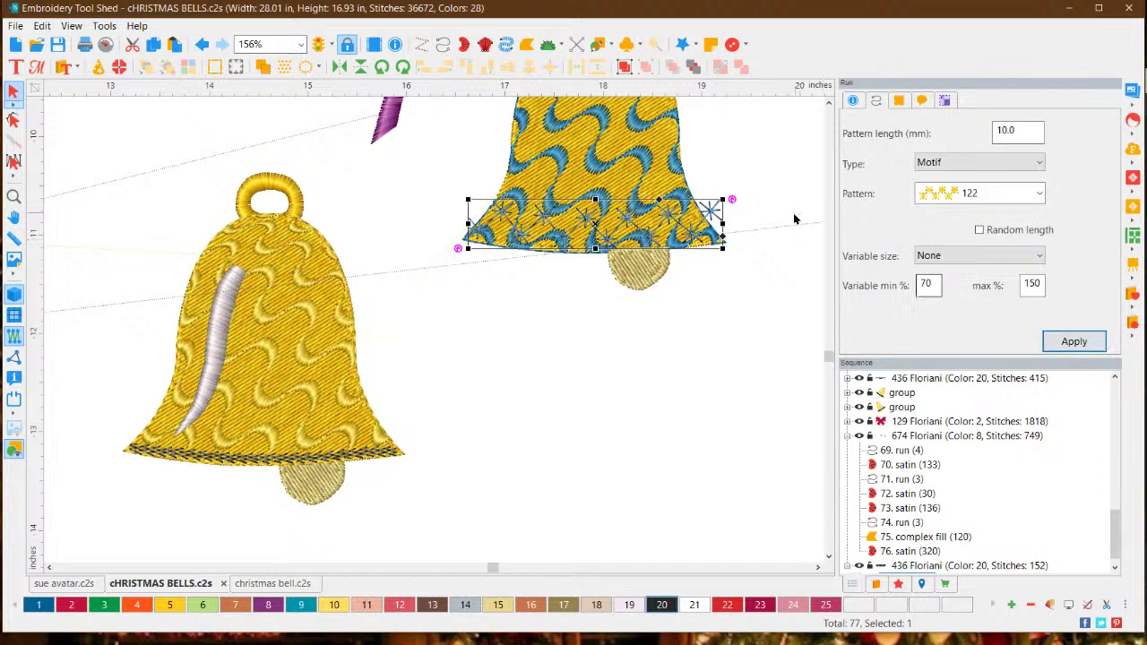
# Narrow the star motif line from both ends so it fits within the bell's flared rim, and deselect it.
pyautogui.moveTo(722, 222); pyautogui.dragTo(697, 222)
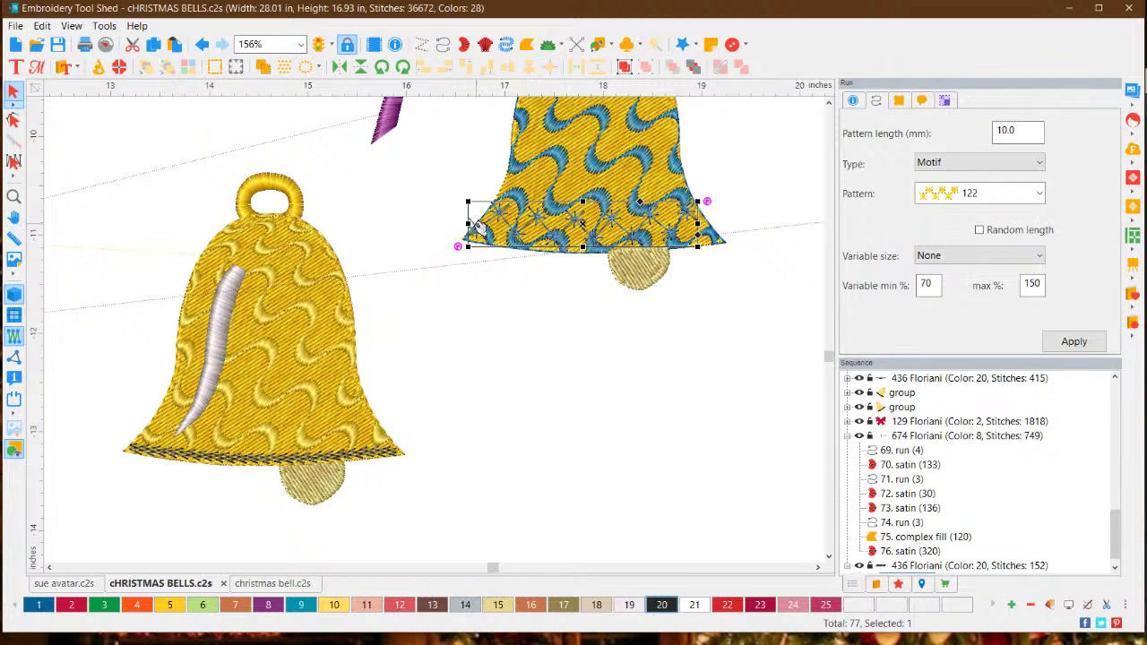
pyautogui.moveTo(477, 227); pyautogui.dragTo(486, 218)
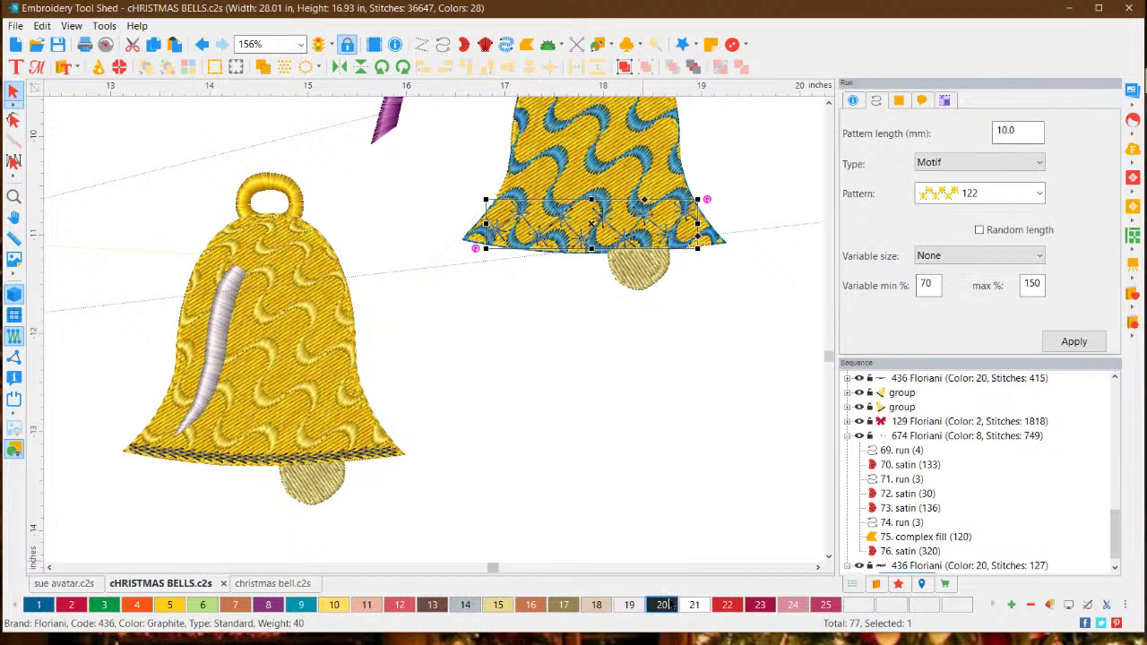
pyautogui.click(602, 376)
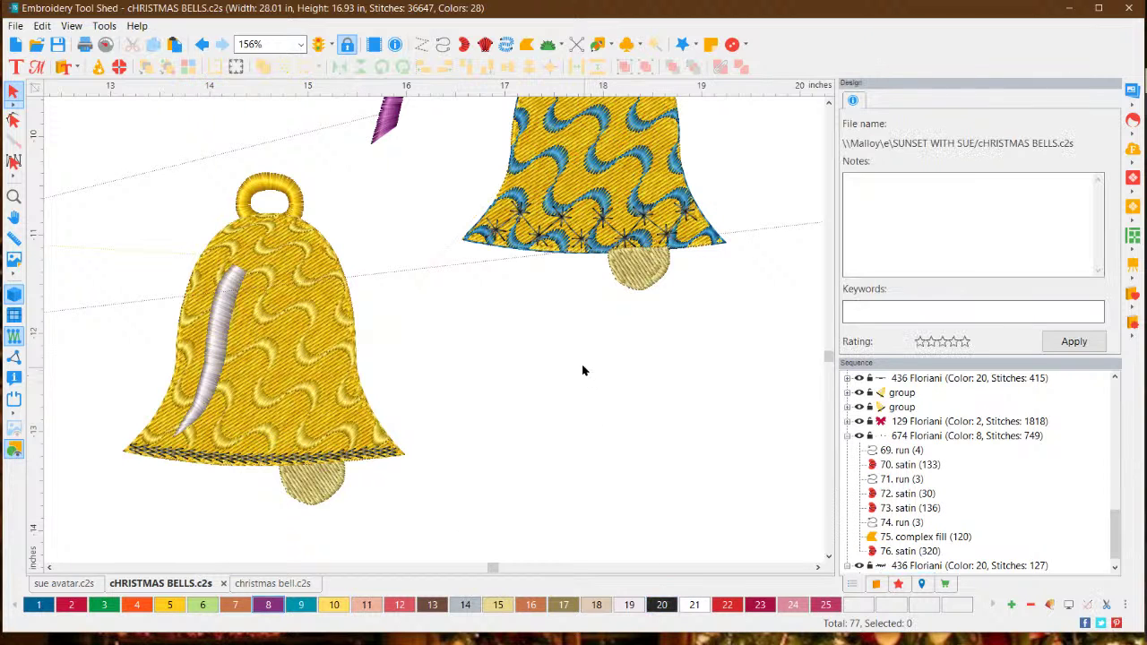
# Recolor the blue wave overlay fill on the bell with the star rim to yellow palette color 10, and deselect it.
pyautogui.click(559, 163)
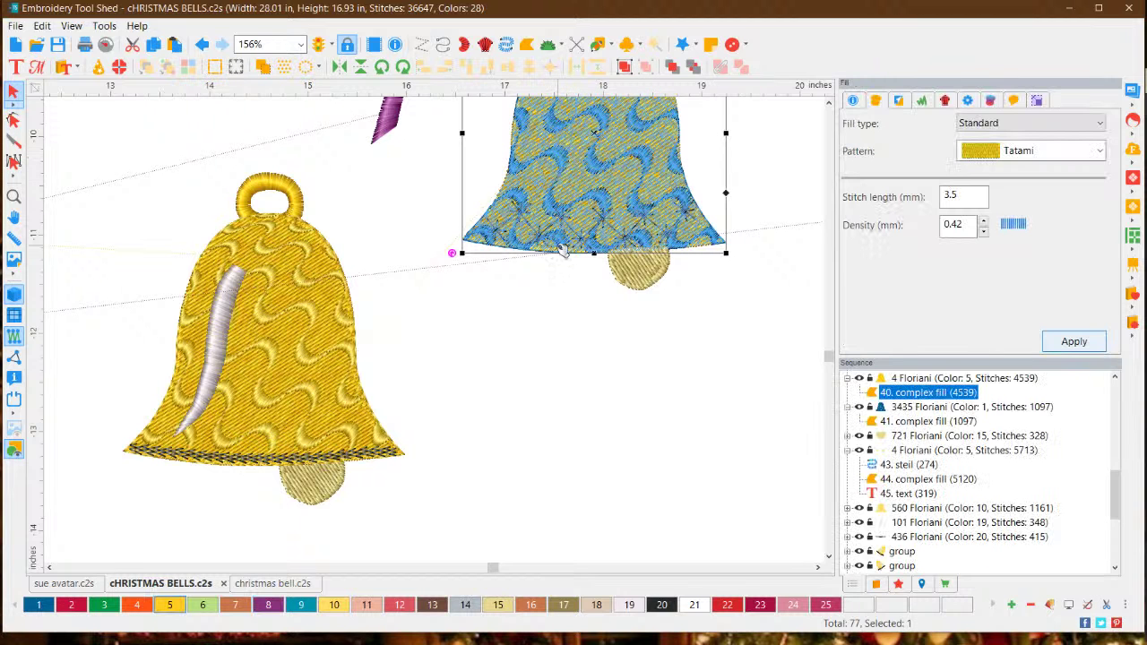
pyautogui.click(914, 406)
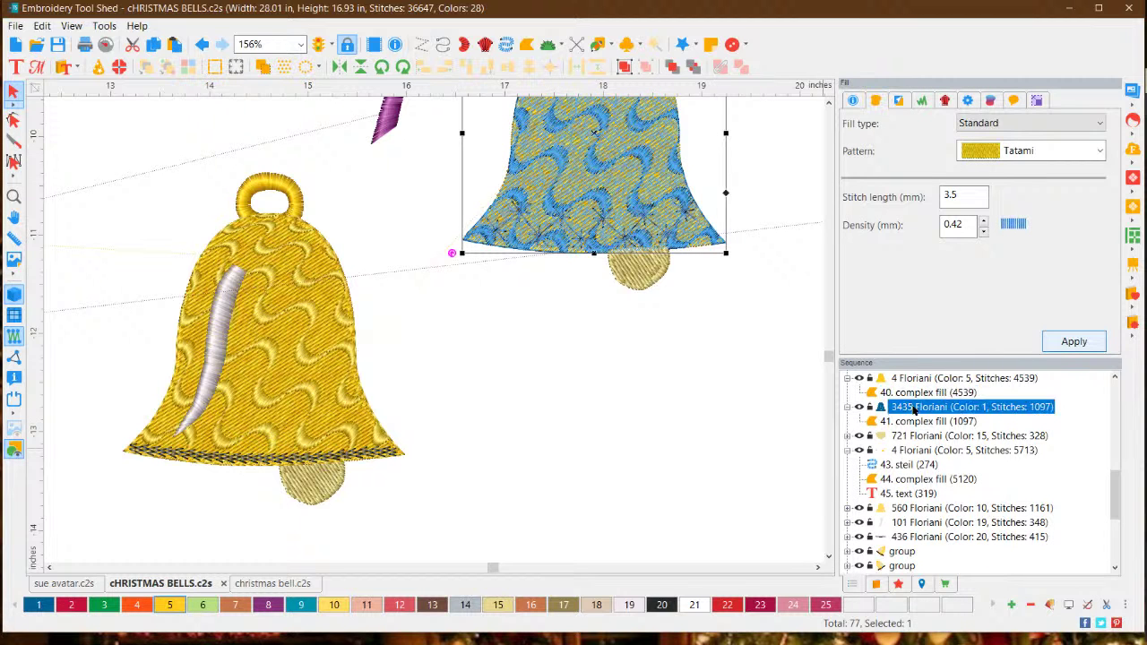
pyautogui.click(337, 607)
pyautogui.click(577, 436)
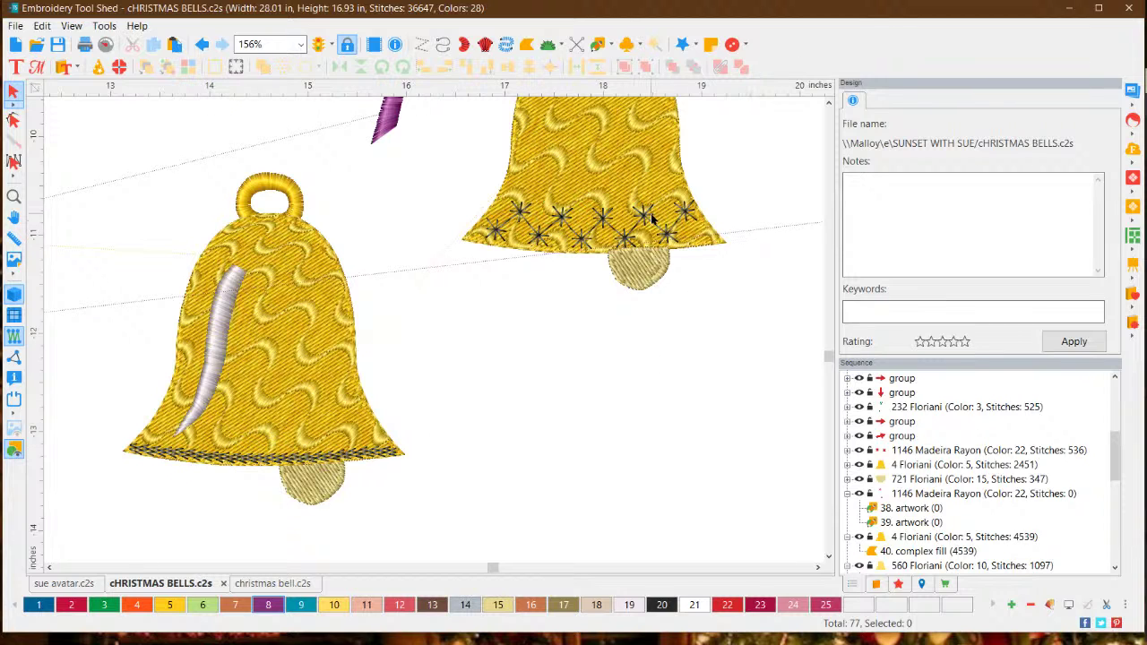
pyautogui.scroll(-4, 609, 238)
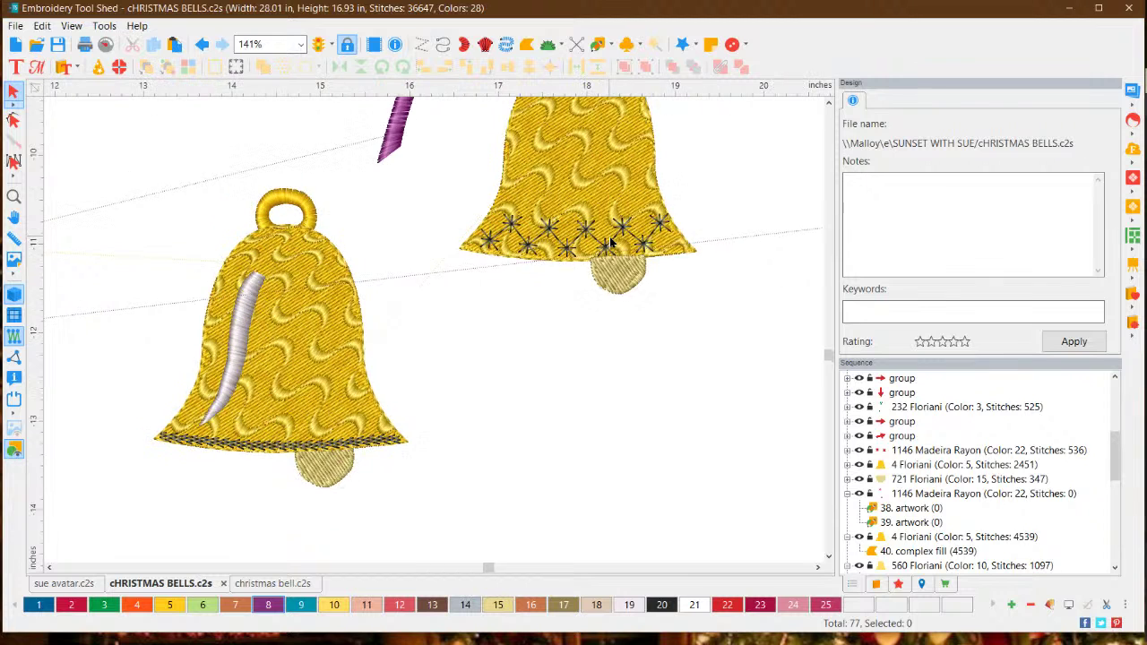
# Group all parts of the bell with the white satin highlight, and place it tilted clockwise in the empty space below.
pyautogui.scroll(-1, 611, 242)
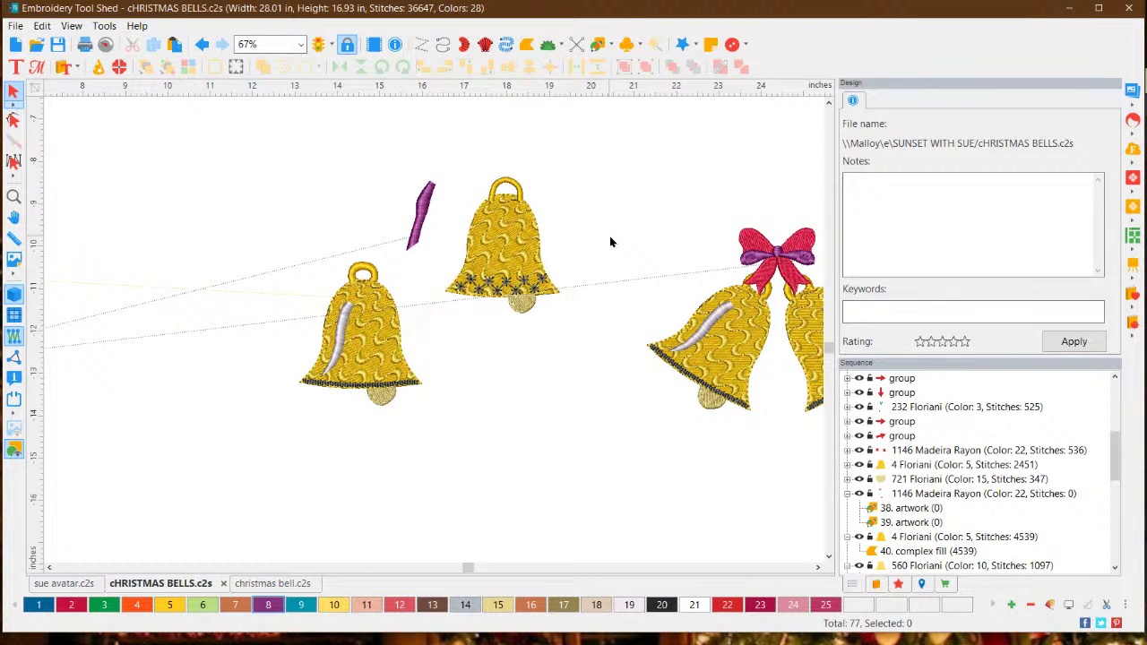
pyautogui.scroll(-1, 611, 242)
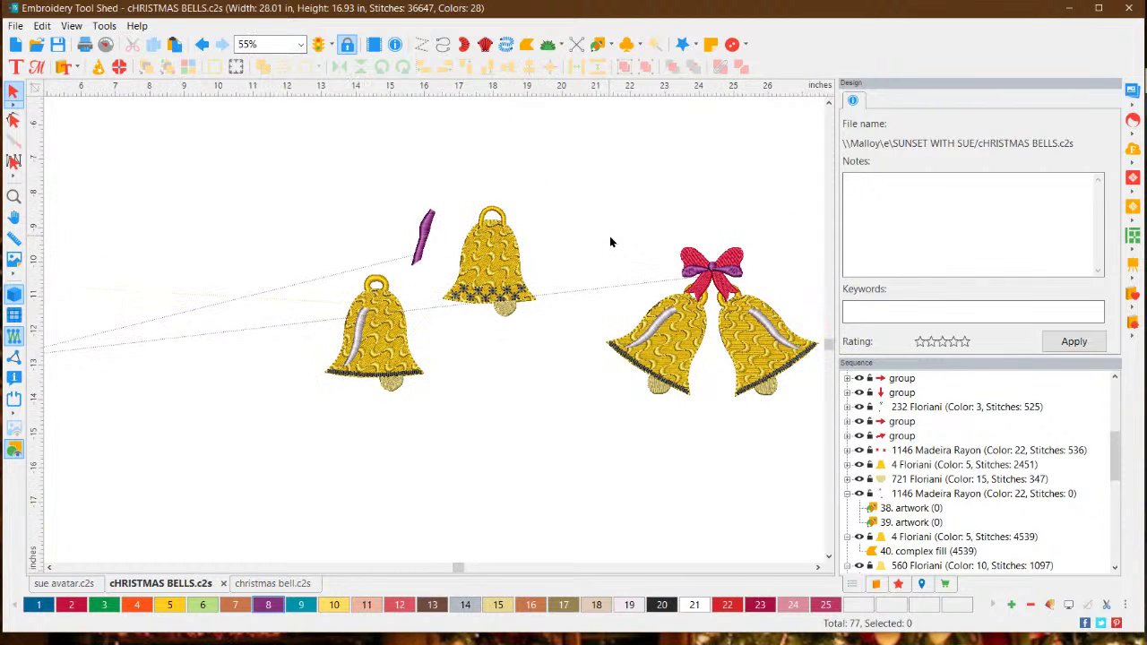
pyautogui.click(817, 567)
pyautogui.click(817, 568)
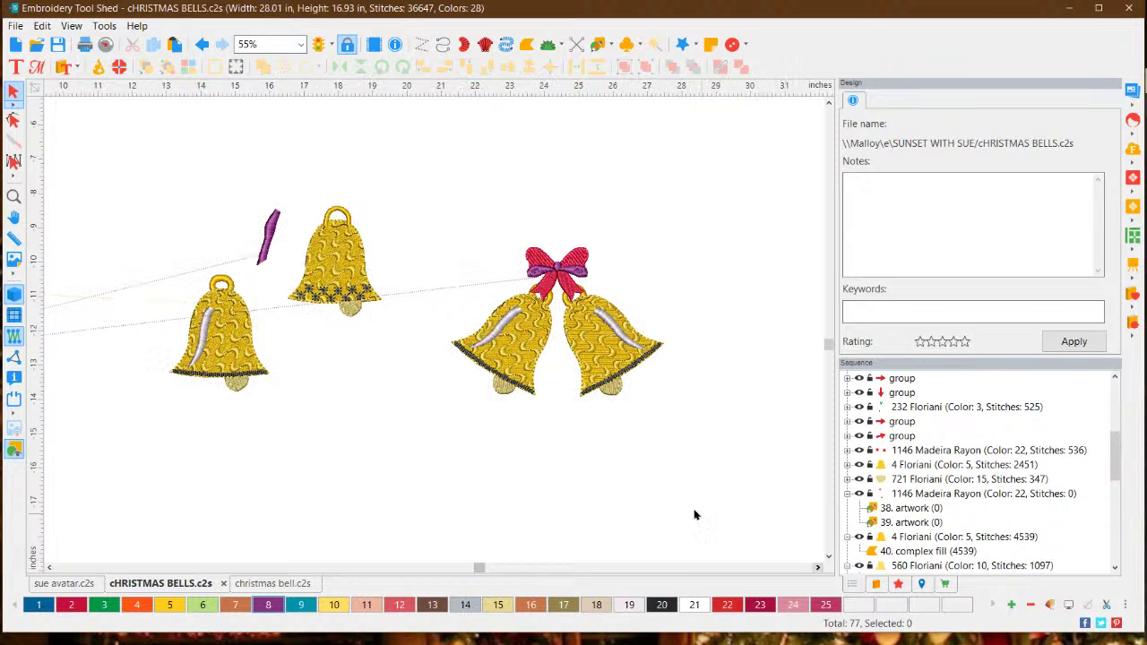
pyautogui.scroll(3, 699, 380)
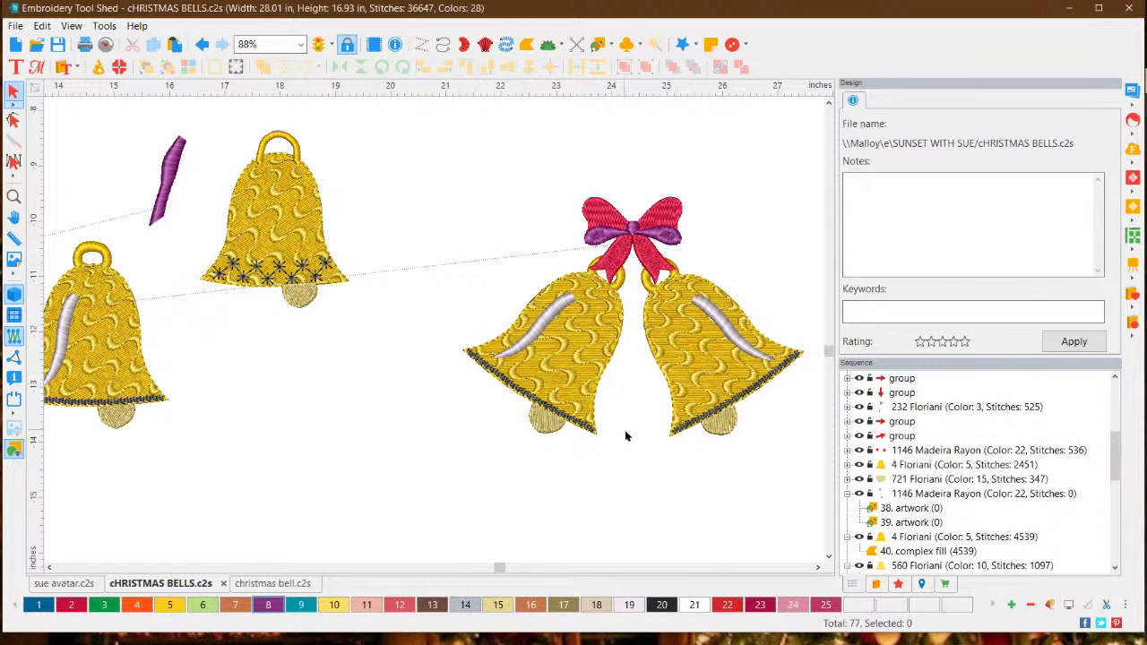
pyautogui.scroll(1, 625, 436)
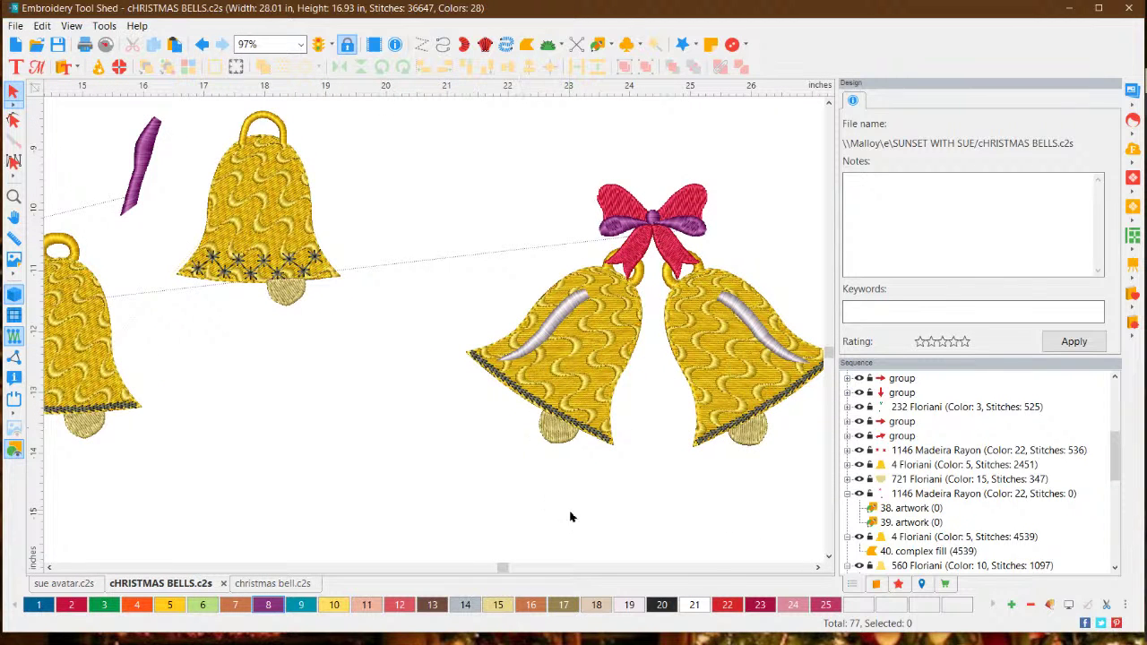
pyautogui.scroll(-3, 224, 363)
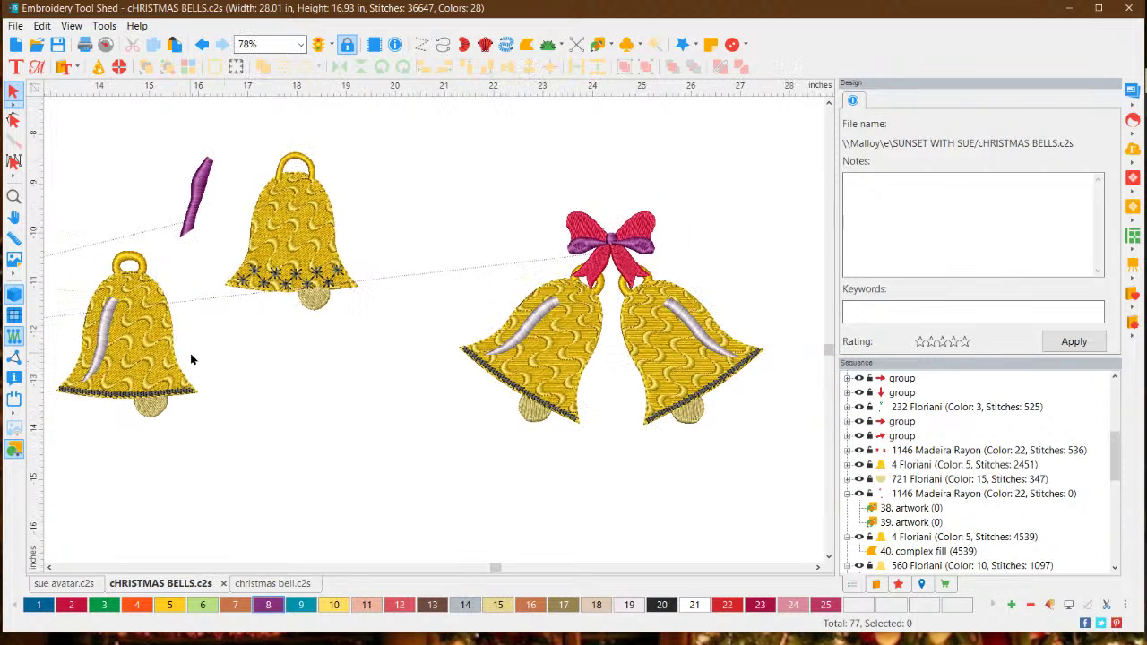
pyautogui.moveTo(102, 235); pyautogui.dragTo(50, 249)
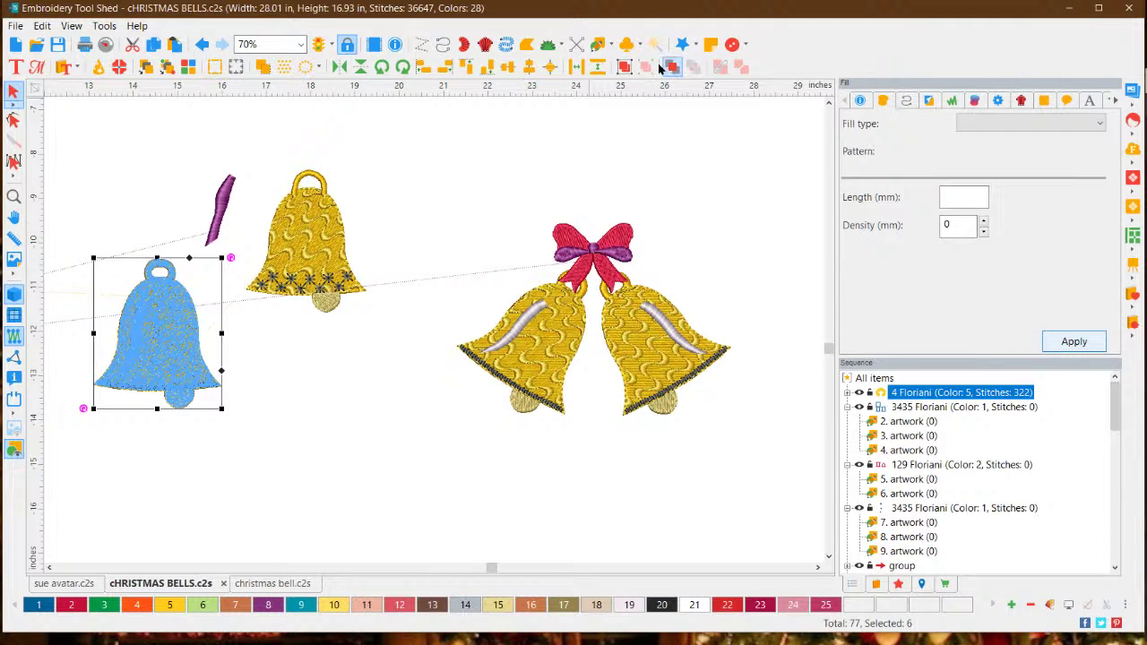
pyautogui.click(624, 71)
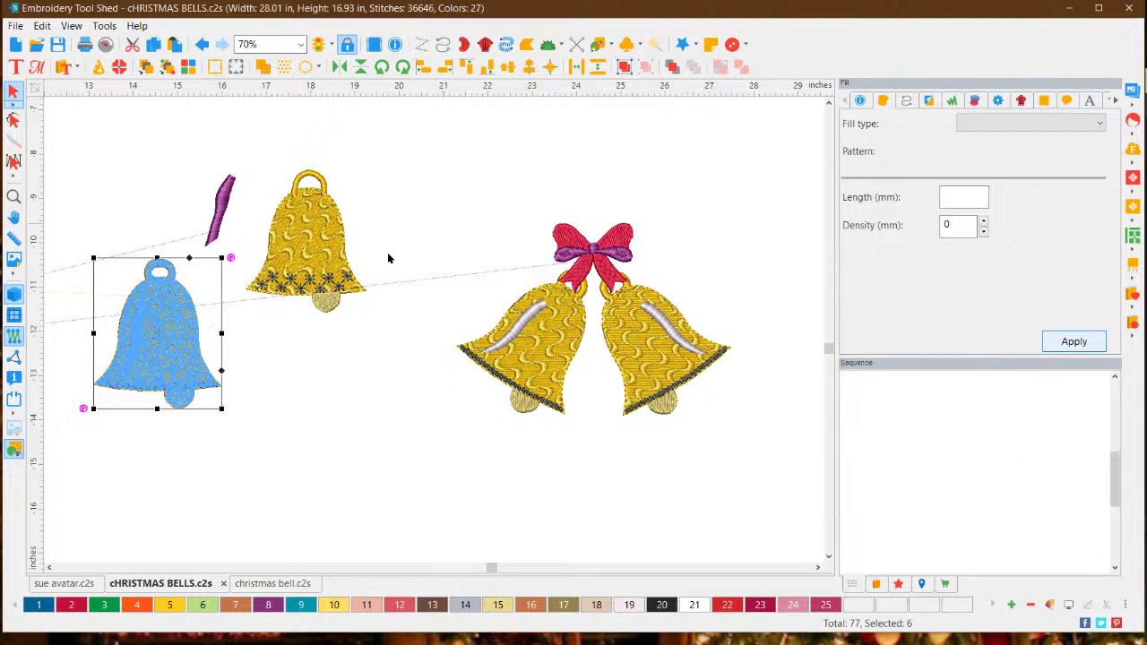
pyautogui.moveTo(224, 399); pyautogui.dragTo(335, 412)
pyautogui.click(371, 484)
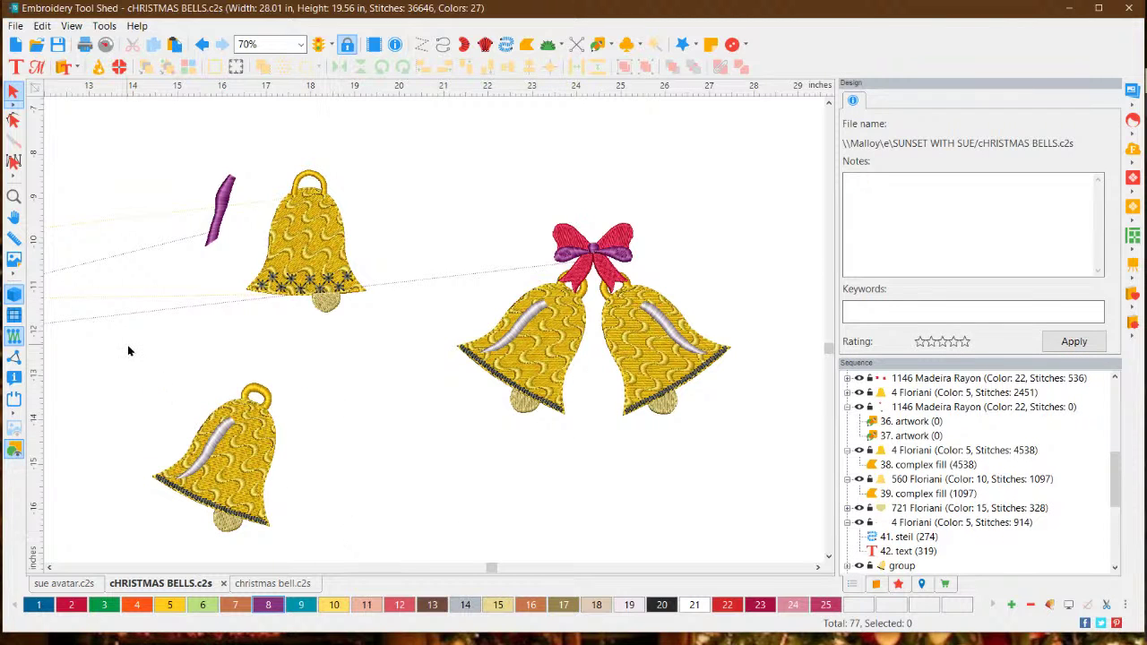
# Copy and paste the tilted bell group, and place the copy directly to the right of the original.
pyautogui.click(247, 421)
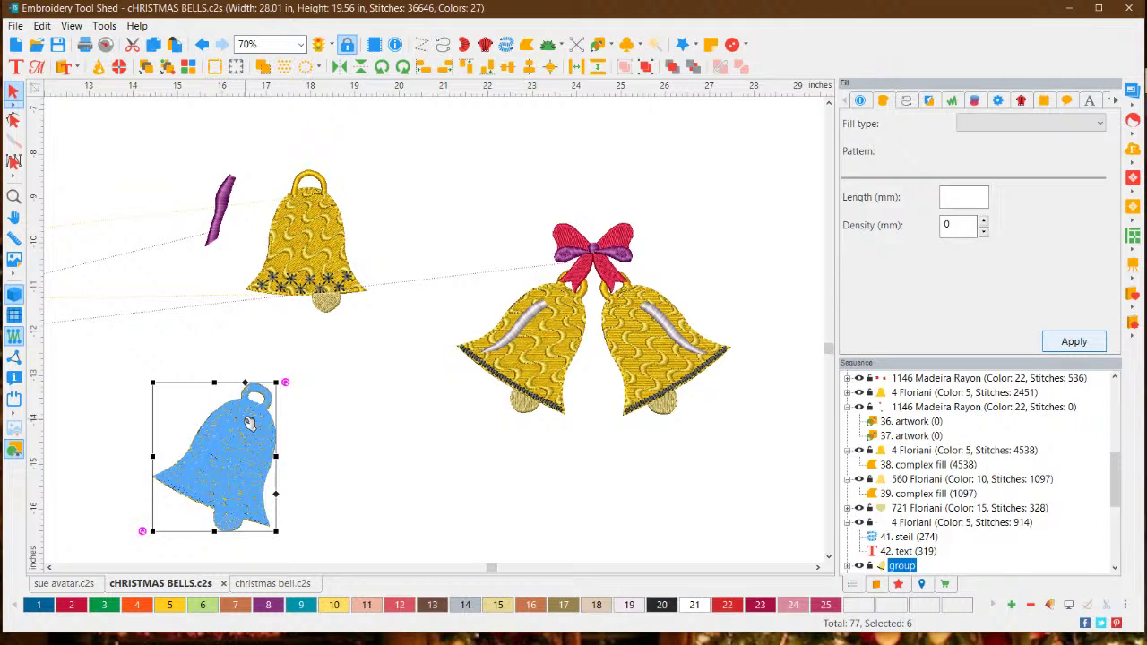
pyautogui.rightClick(249, 423)
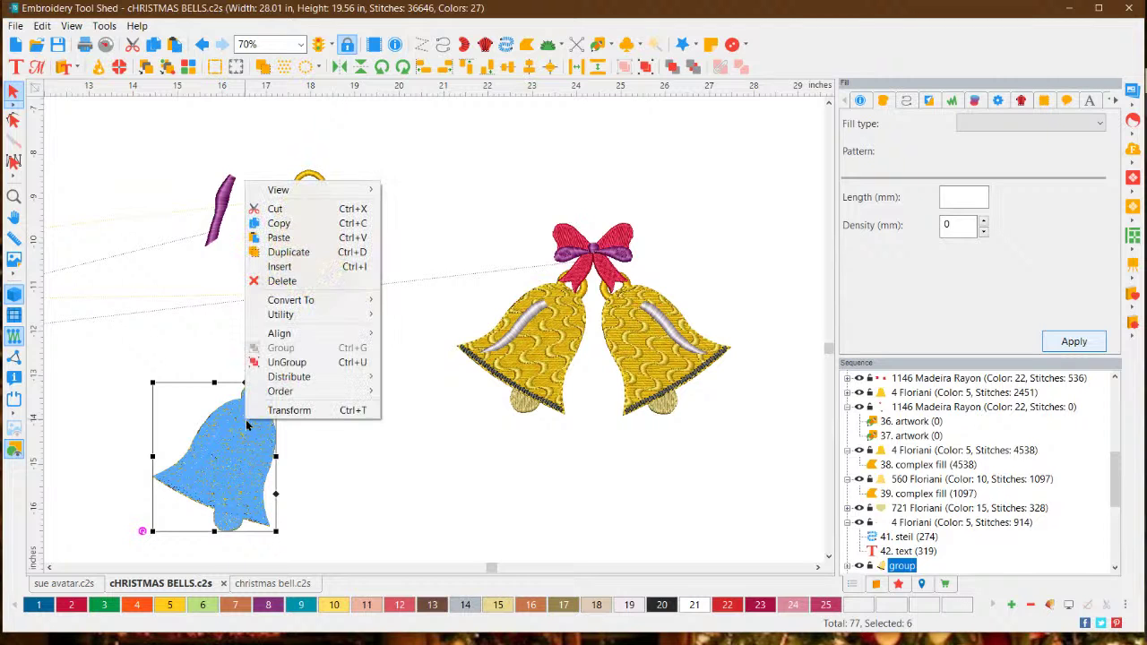
pyautogui.click(293, 225)
pyautogui.rightClick(225, 418)
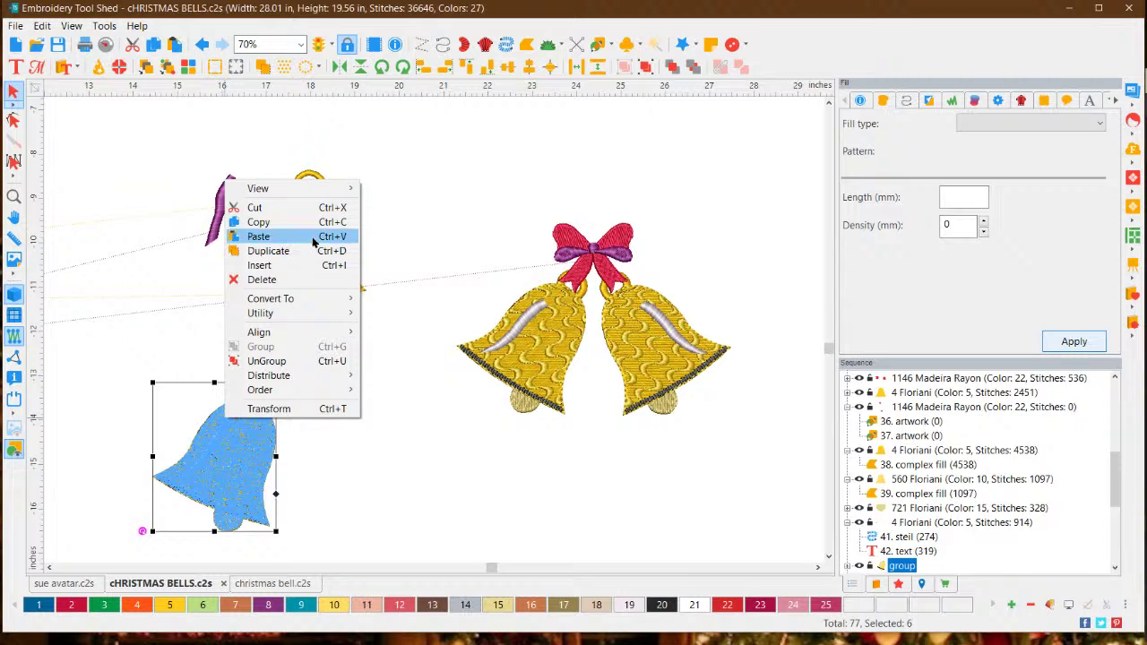
pyautogui.click(313, 236)
pyautogui.moveTo(251, 425); pyautogui.dragTo(371, 448)
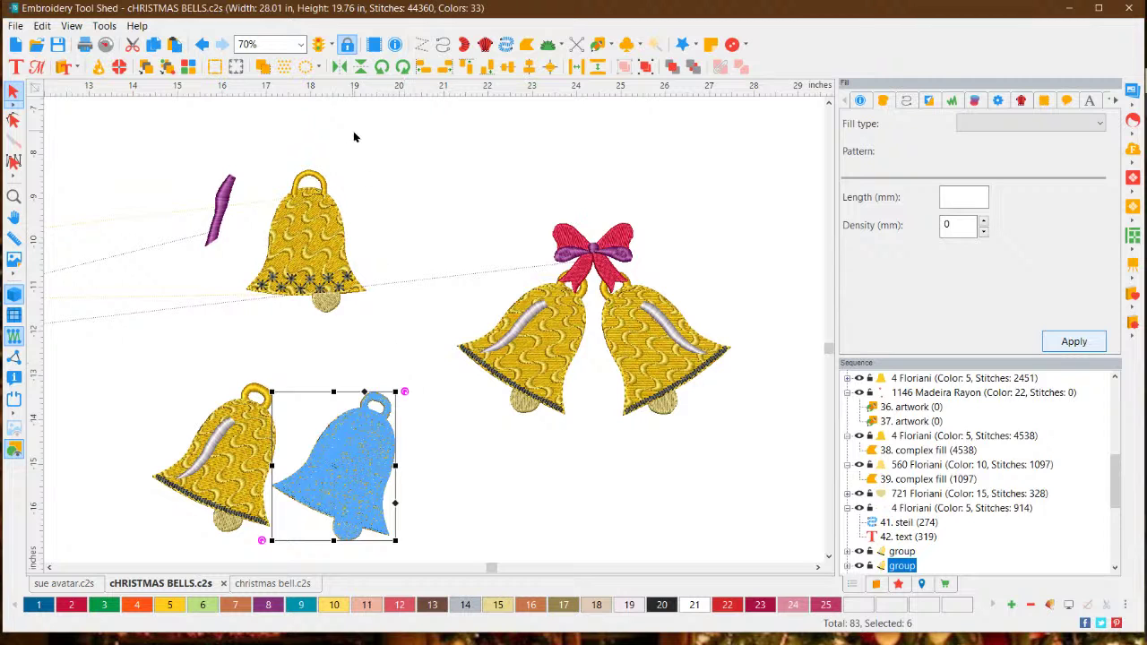
# Mirror the copied bell horizontally, and position it level with the original with a small gap between the two.
pyautogui.click(339, 68)
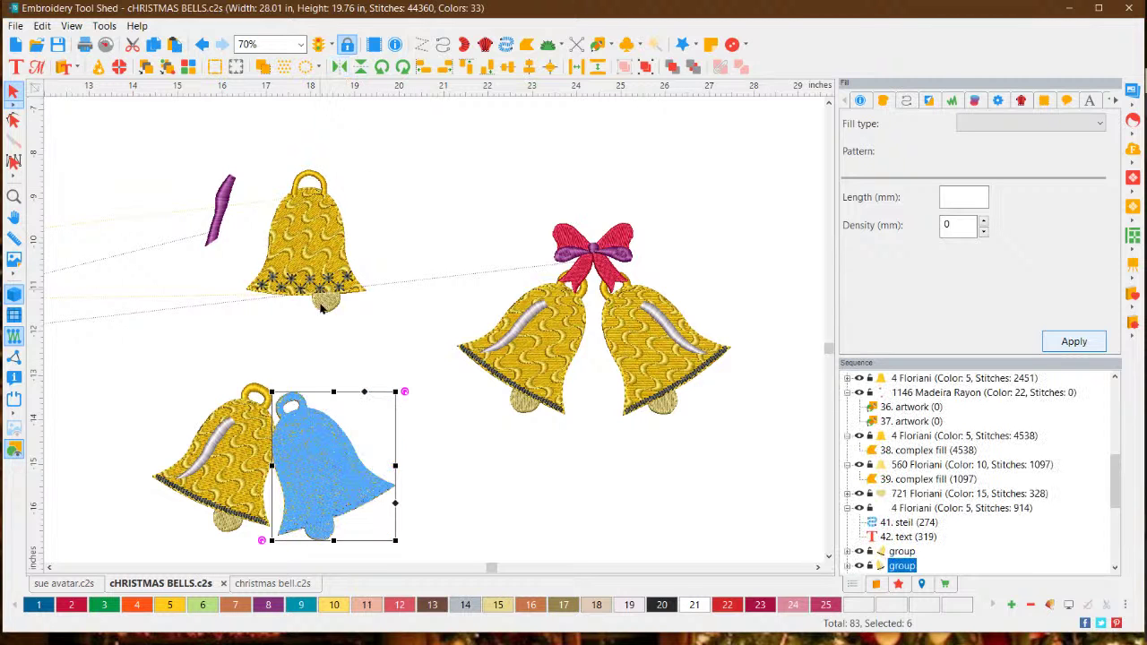
pyautogui.moveTo(315, 439); pyautogui.dragTo(347, 426)
pyautogui.click(482, 514)
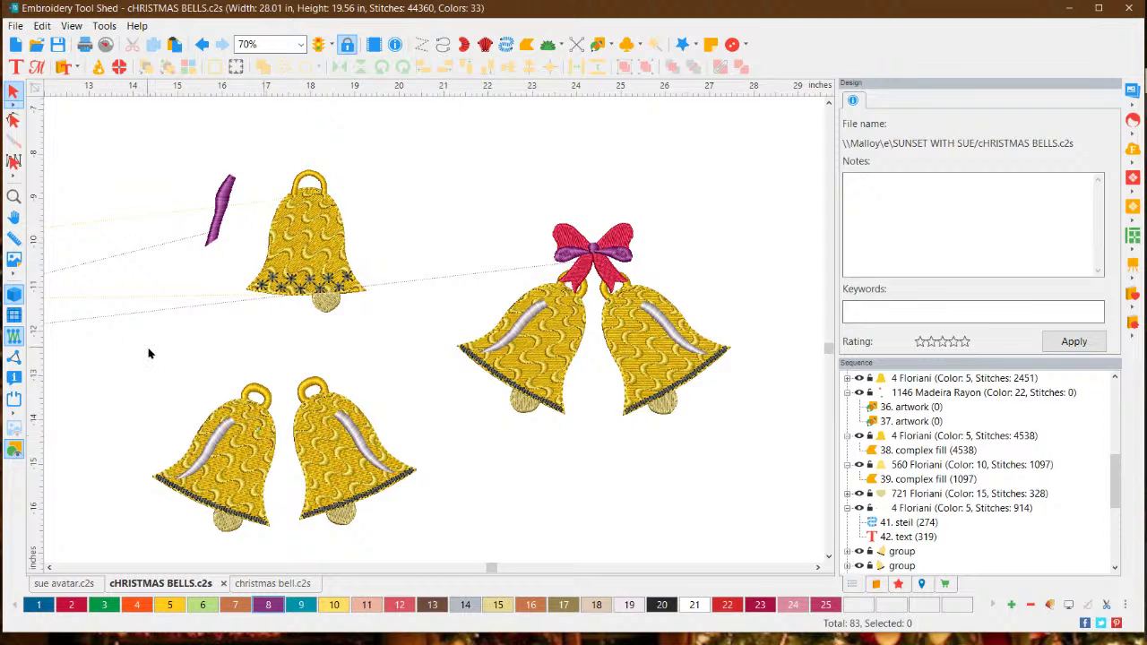
pyautogui.click(341, 423)
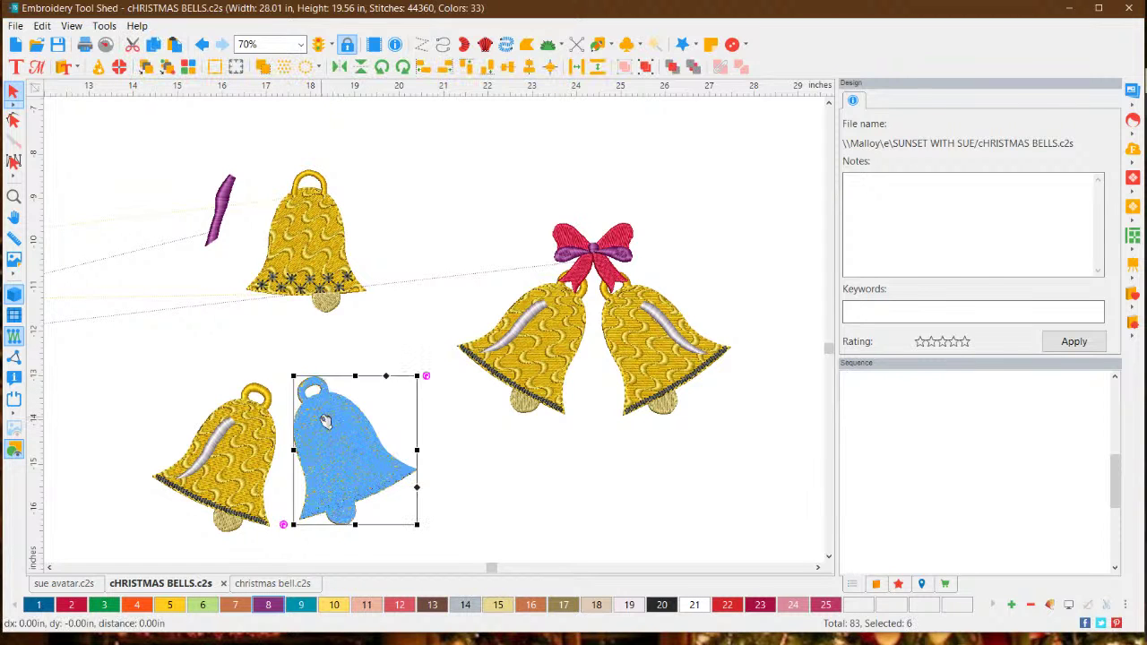
pyautogui.moveTo(327, 422); pyautogui.dragTo(324, 420)
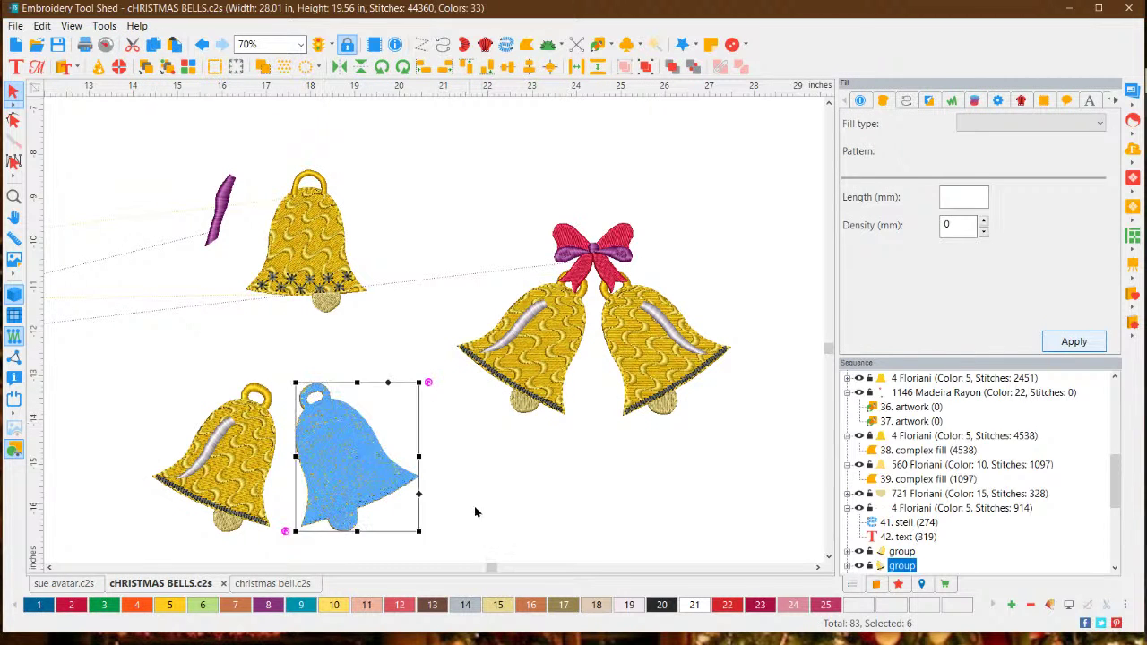
pyautogui.press('Escape')
pyautogui.moveTo(155, 355); pyautogui.dragTo(430, 541)
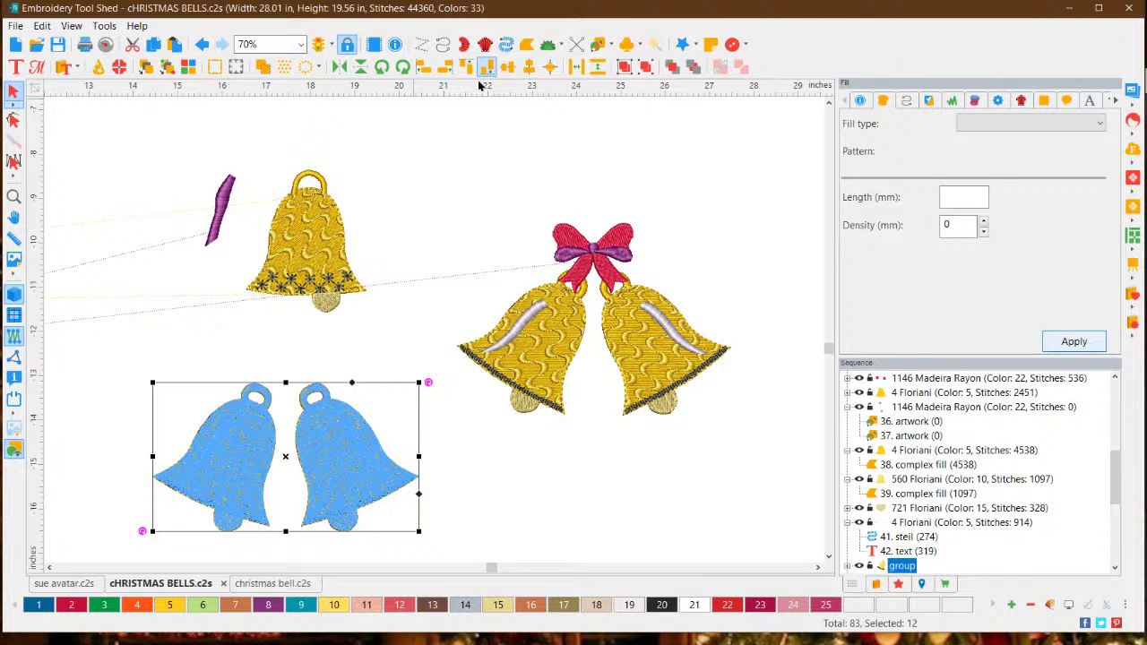
pyautogui.click(488, 498)
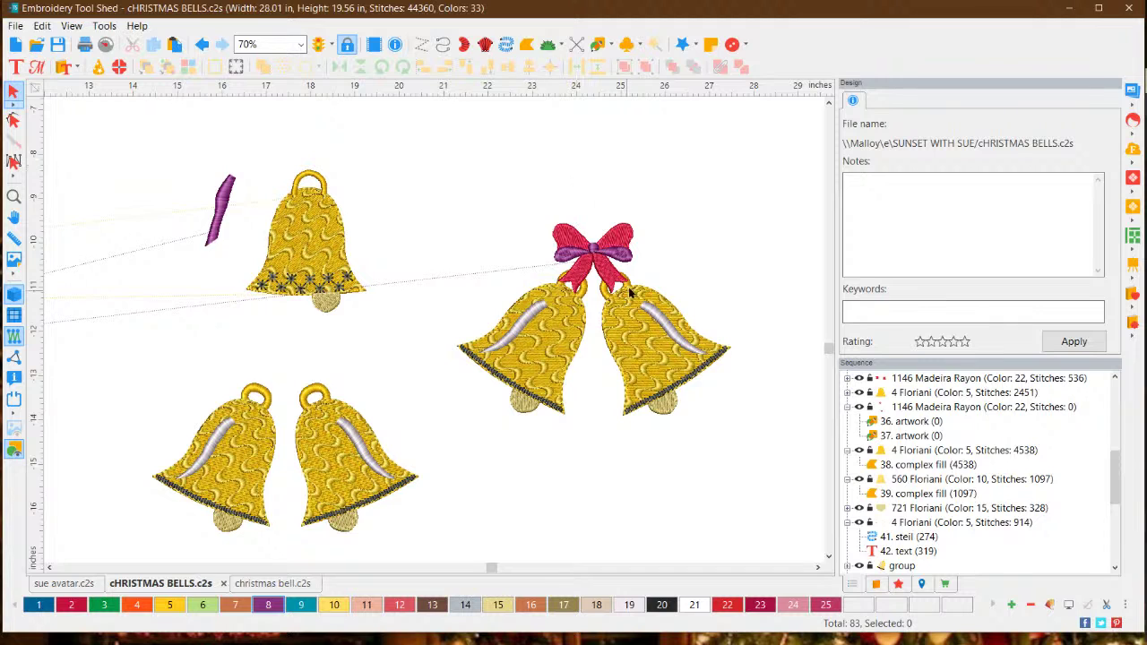
# Choose the Ribbon2 bow from the symbols library for placement.
pyautogui.click(639, 49)
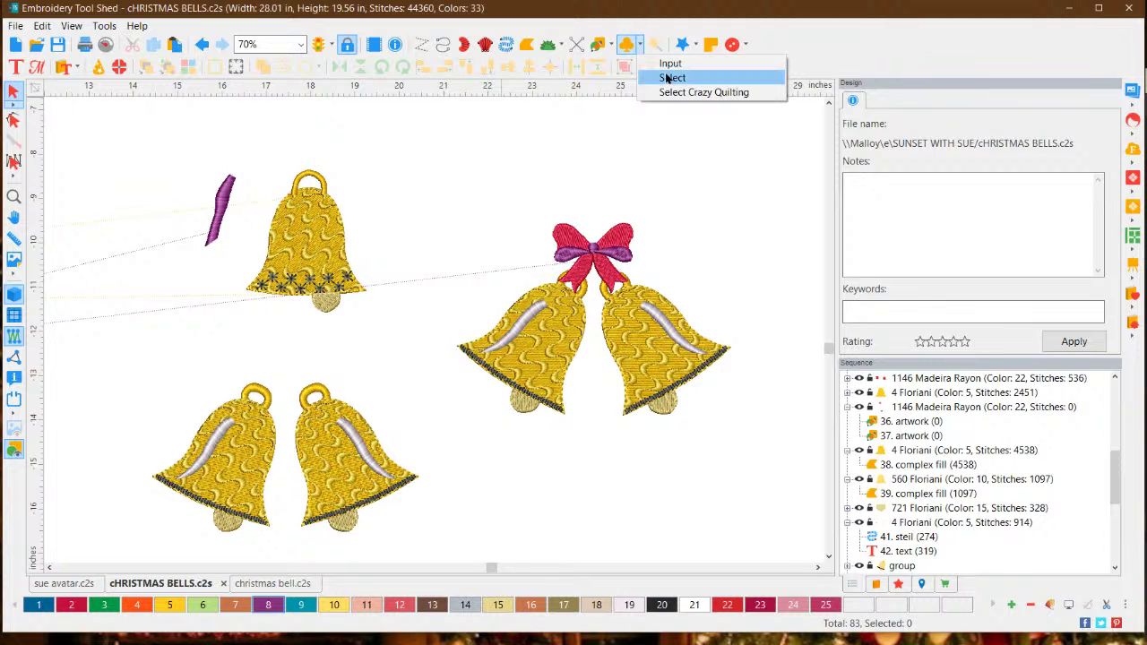
pyautogui.click(672, 78)
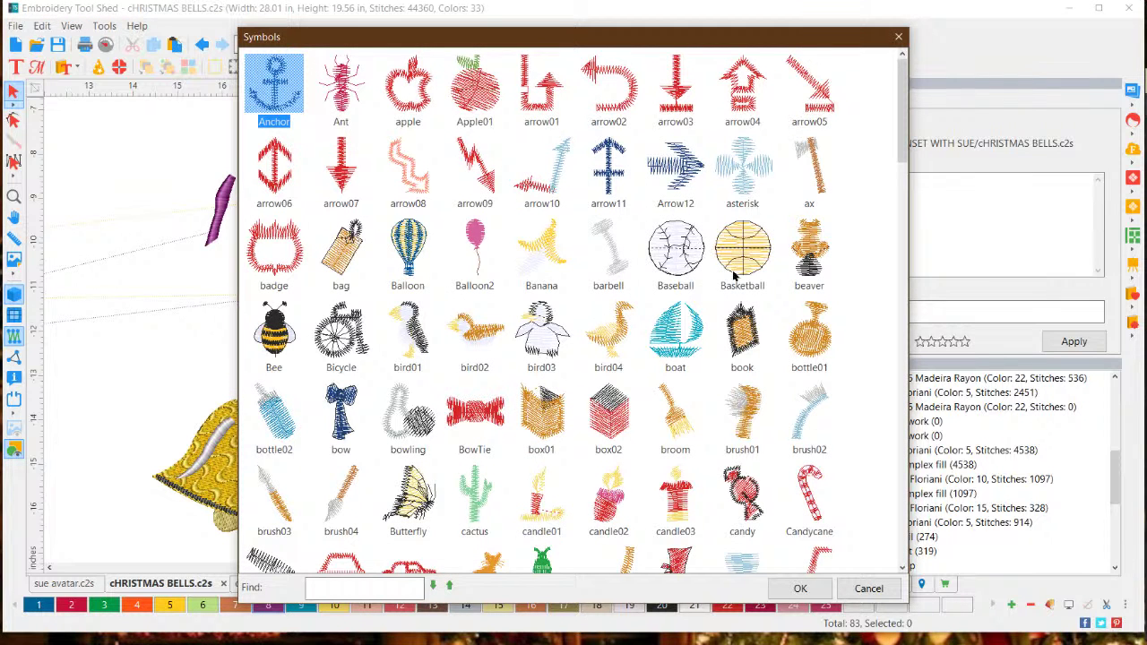
pyautogui.scroll(-3, 552, 296)
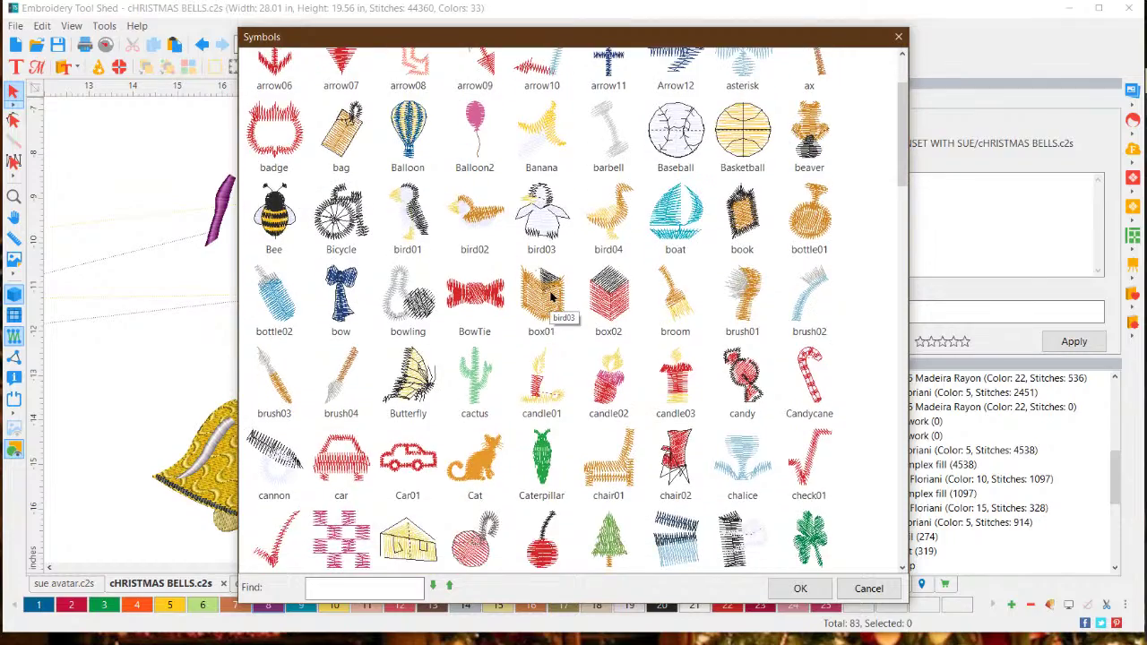
pyautogui.scroll(-6, 552, 296)
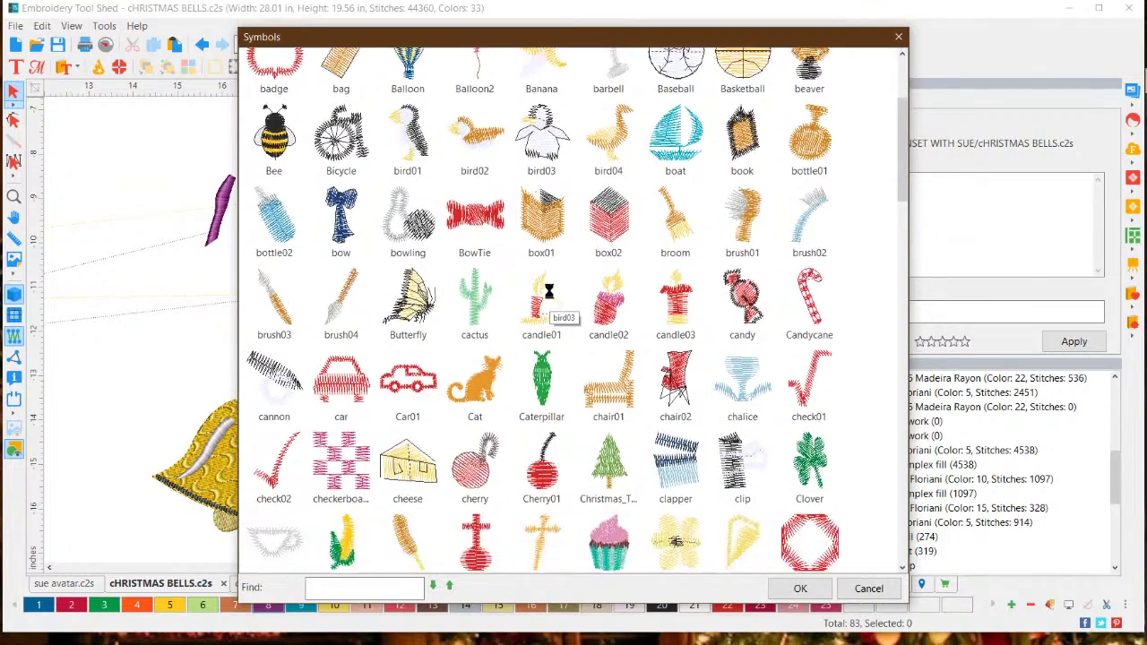
pyautogui.scroll(-3, 550, 300)
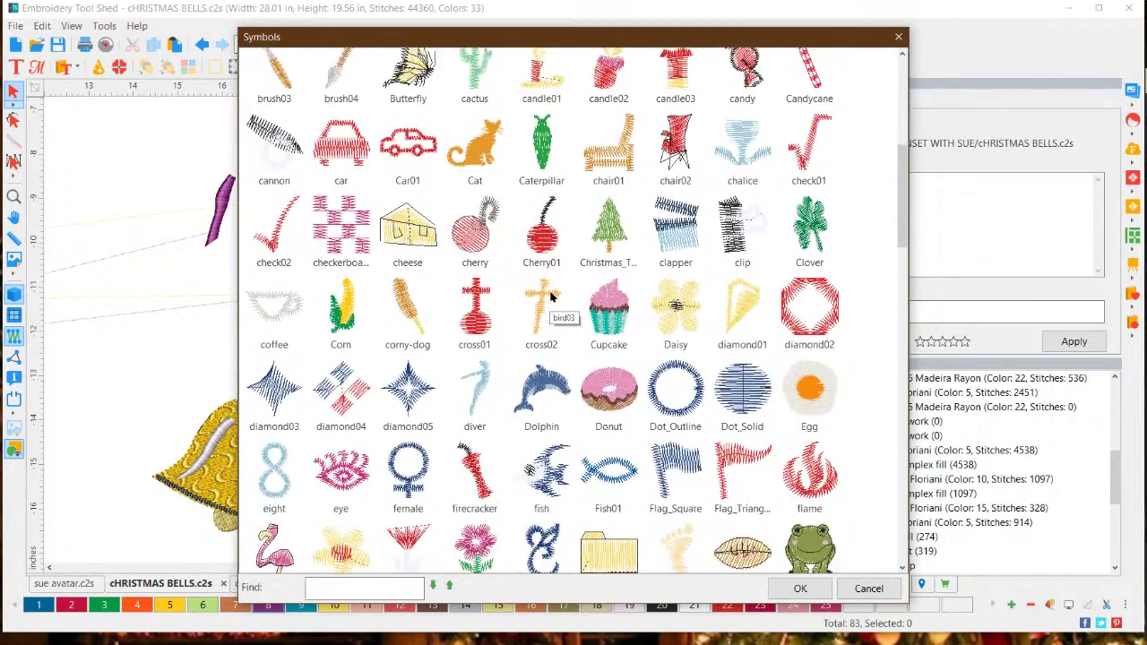
pyautogui.scroll(-1, 517, 287)
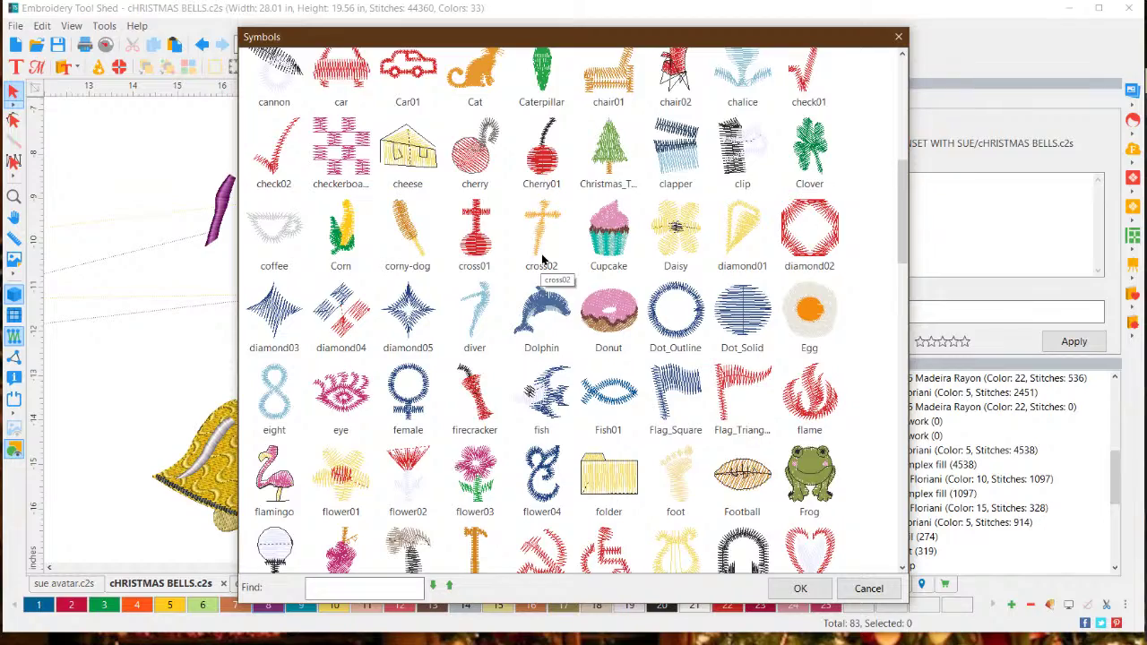
pyautogui.scroll(-3, 541, 259)
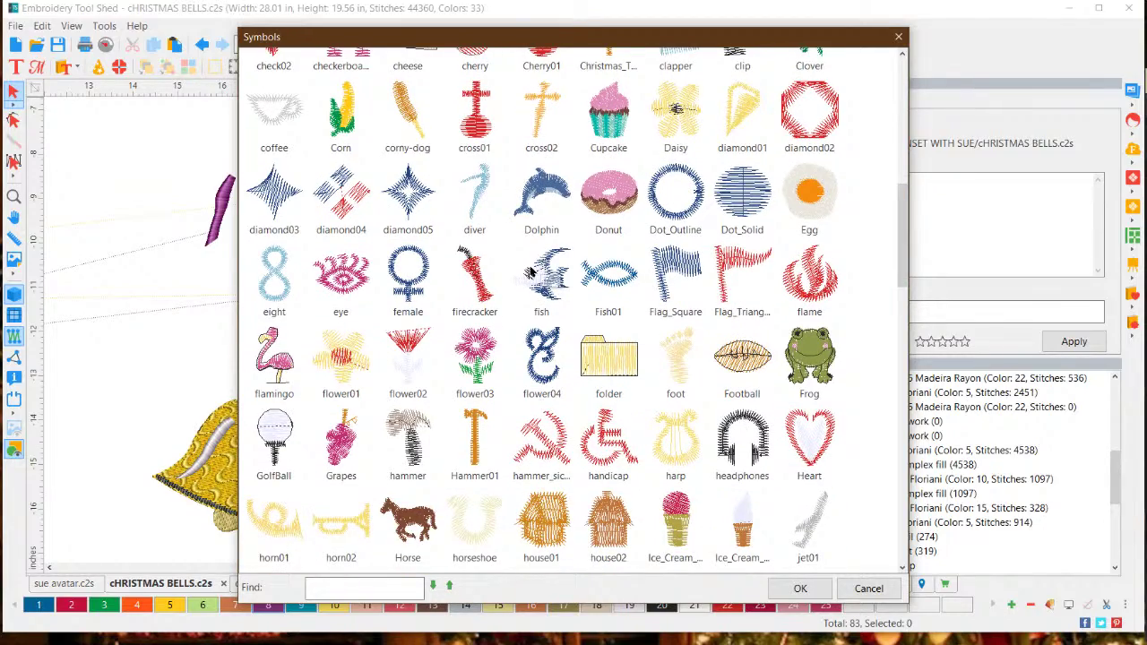
pyautogui.scroll(-4, 529, 271)
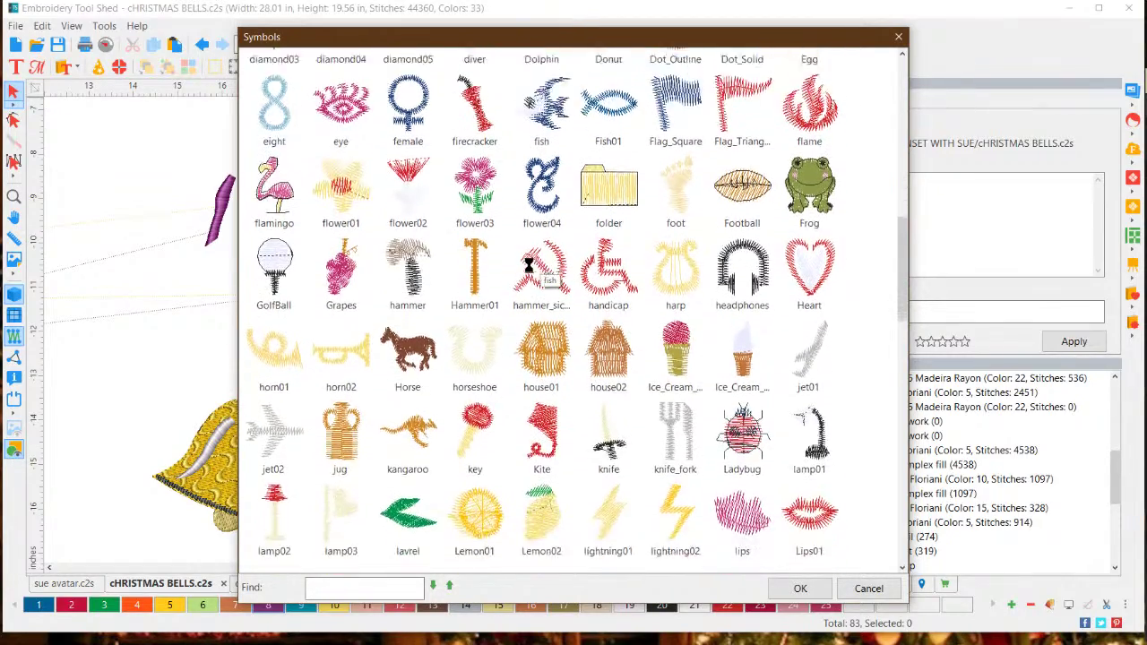
pyautogui.scroll(-6, 530, 268)
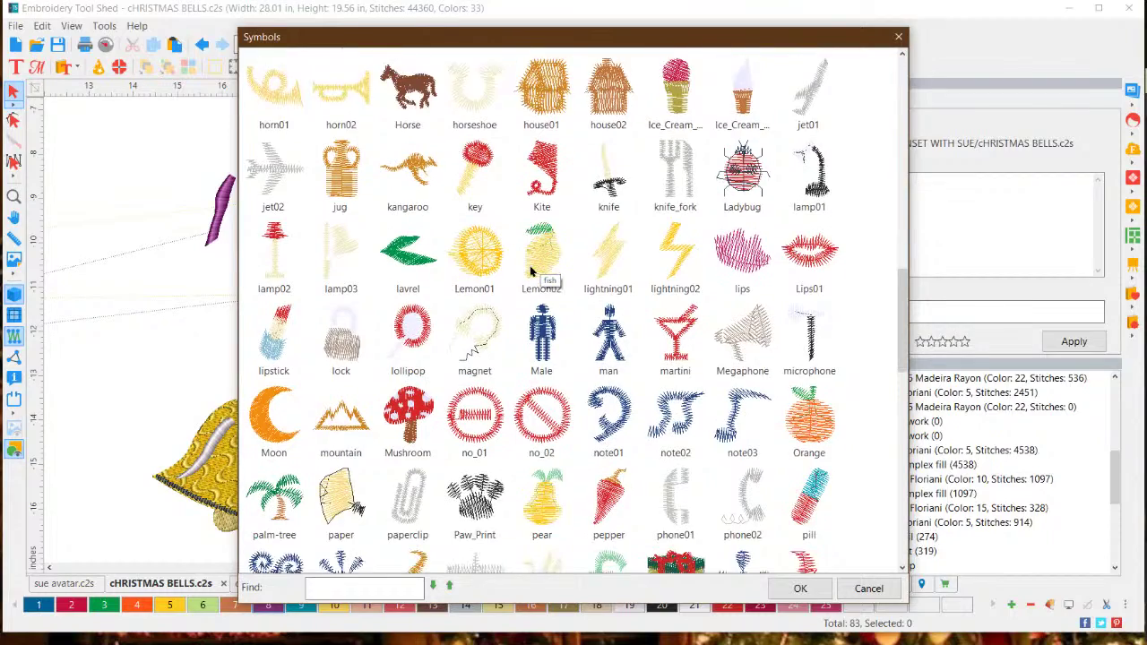
pyautogui.scroll(-2, 529, 272)
pyautogui.scroll(-2, 530, 271)
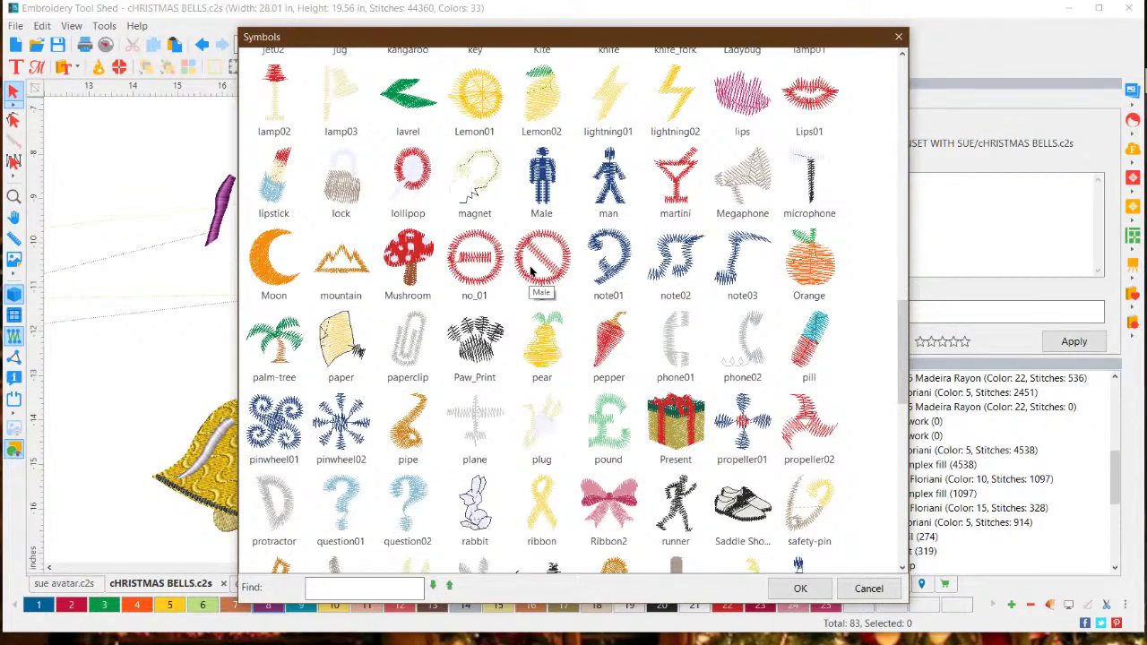
pyautogui.scroll(-2, 530, 267)
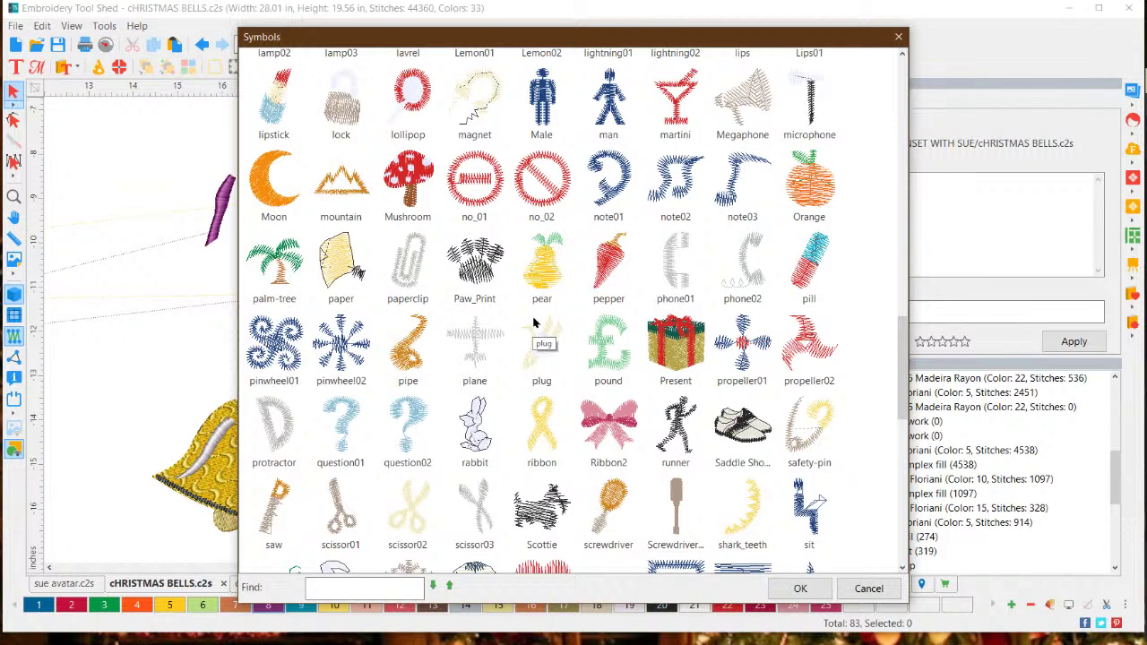
pyautogui.click(611, 438)
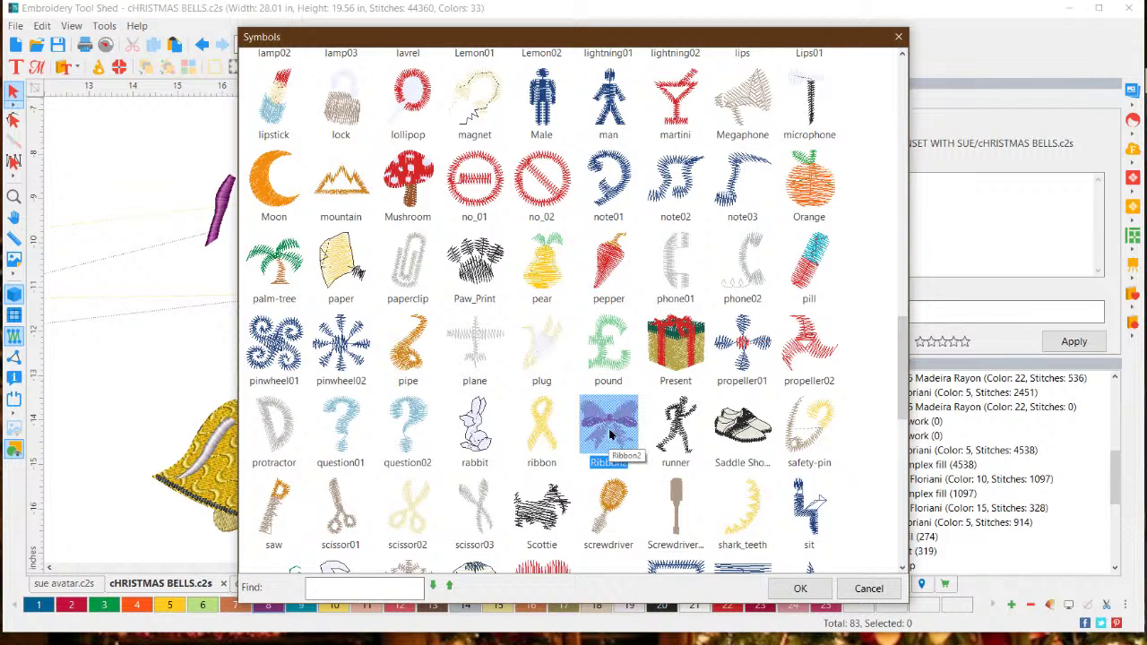
pyautogui.click(796, 589)
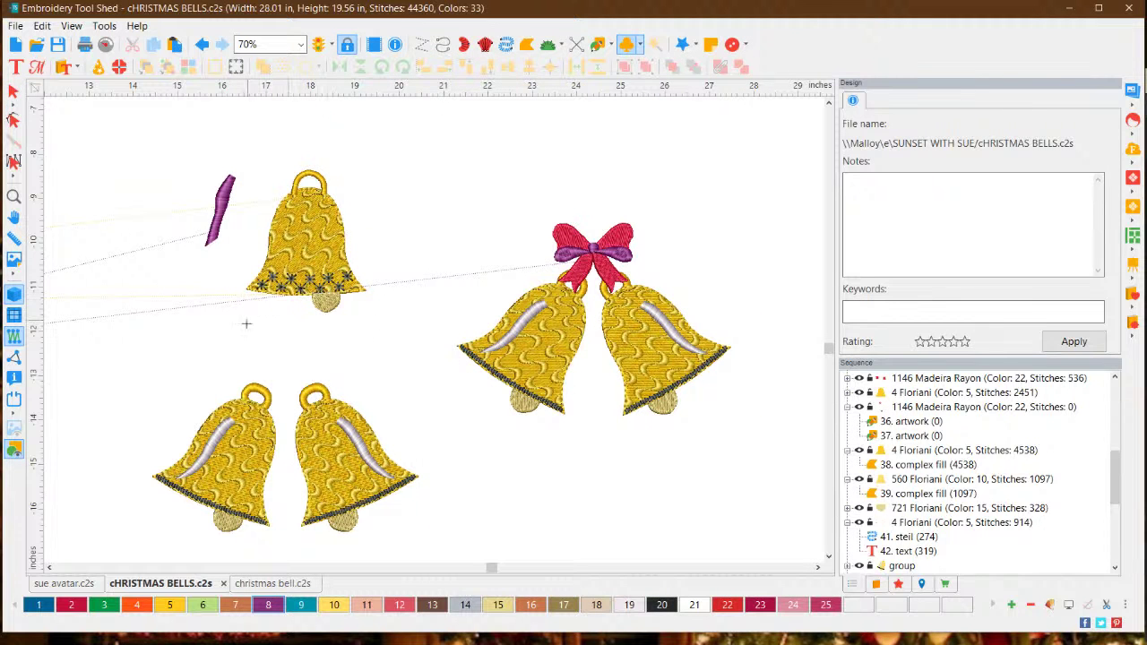
# Place a bow symbol about 2 inches wide centered above the tilted bell pair, plus two small default-size bows to its right.
pyautogui.moveTo(241, 347); pyautogui.dragTo(332, 348)
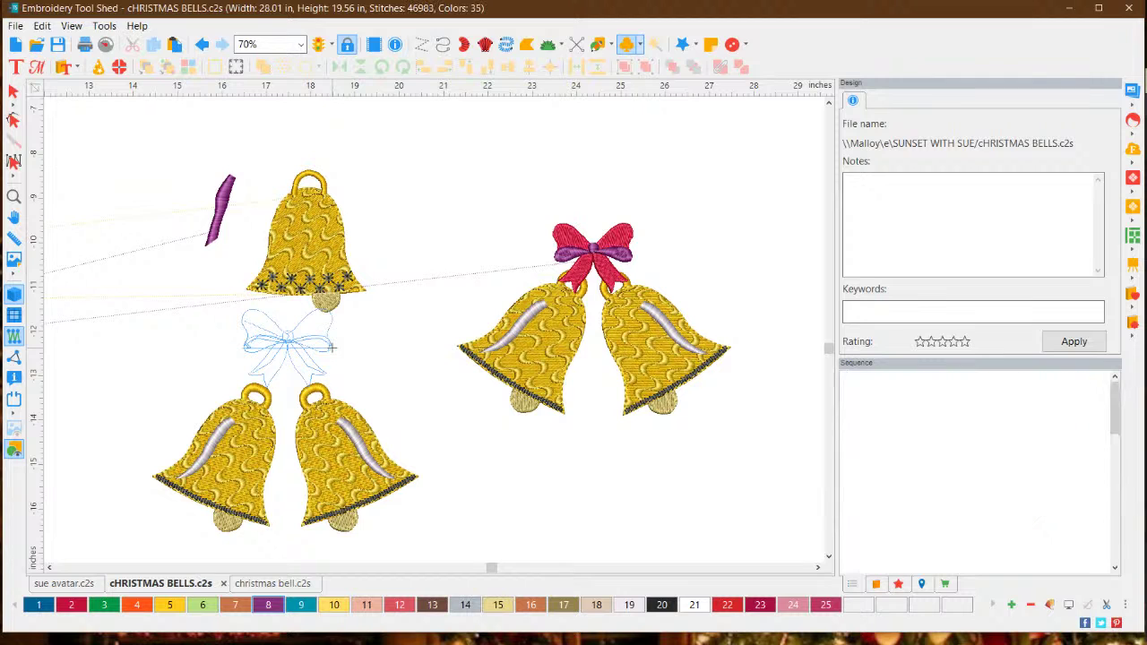
pyautogui.click(363, 369)
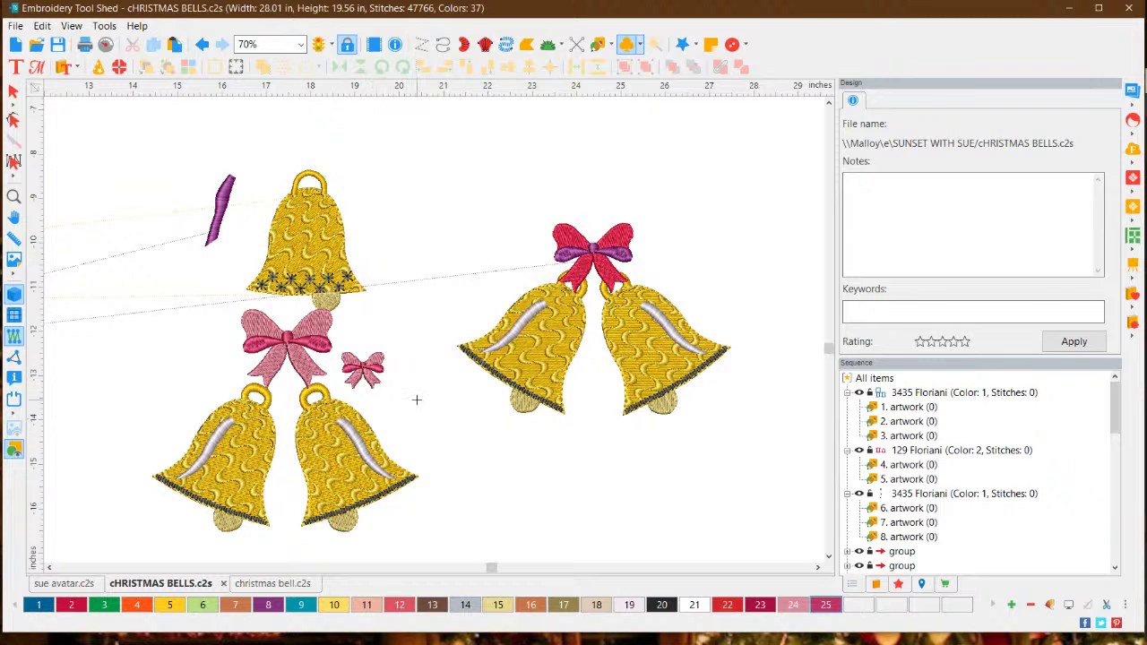
pyautogui.click(417, 399)
pyautogui.click(12, 91)
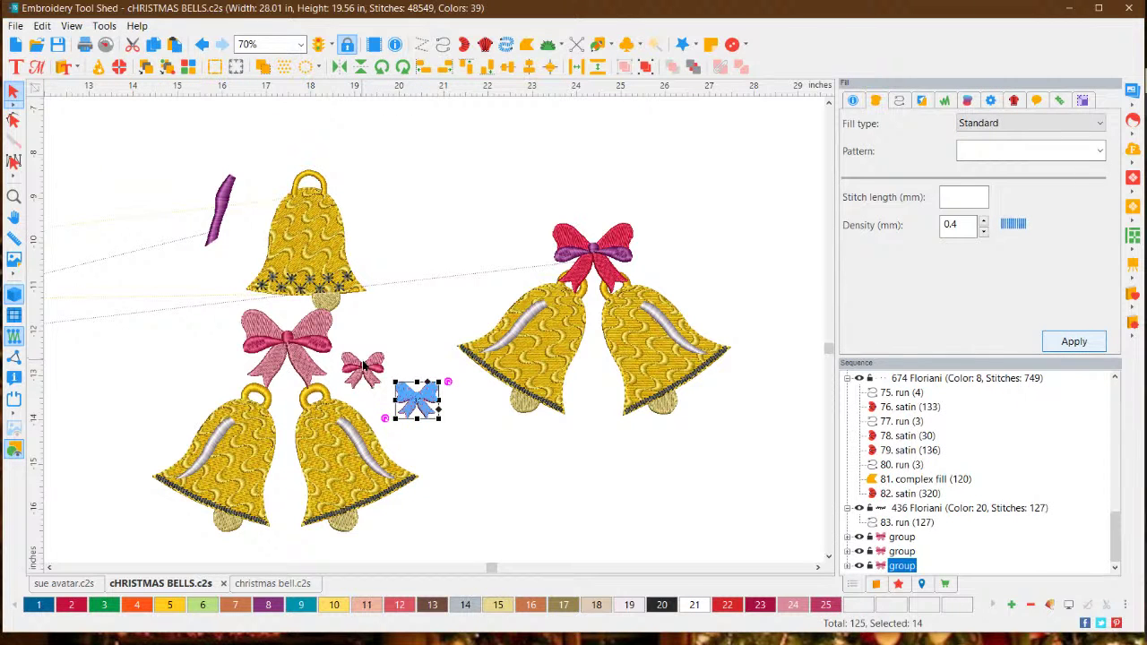
# Place the two small bows on either side of the large bow's tails, one above each tilted bell's loop.
pyautogui.moveTo(365, 368); pyautogui.dragTo(285, 385)
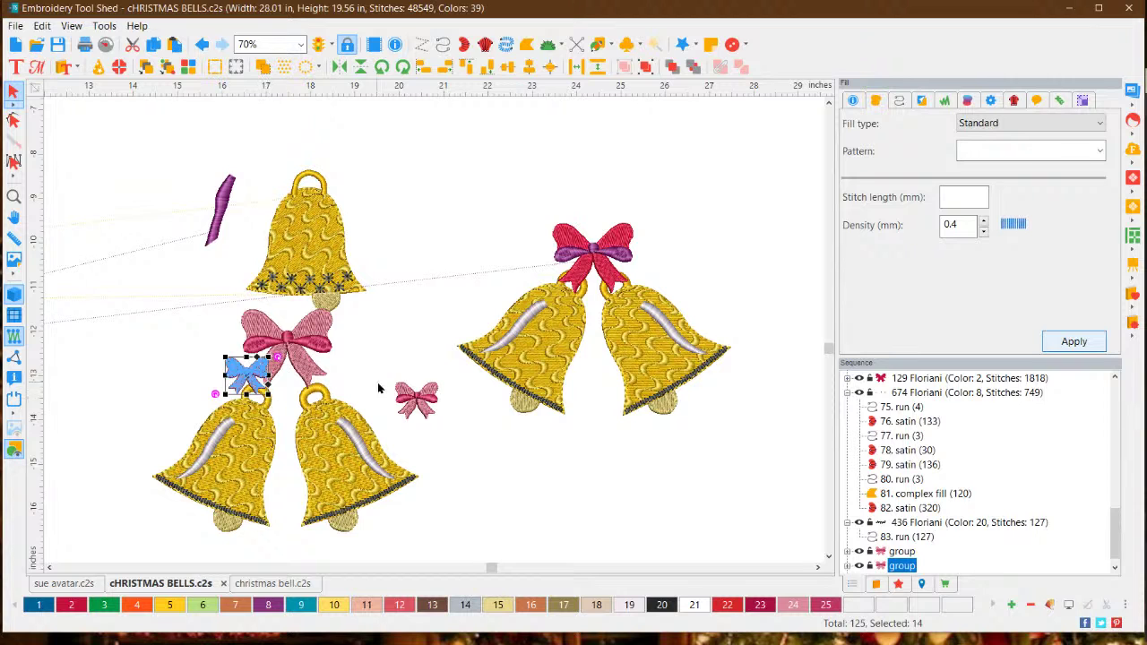
pyautogui.moveTo(410, 398); pyautogui.dragTo(329, 371)
pyautogui.click(429, 440)
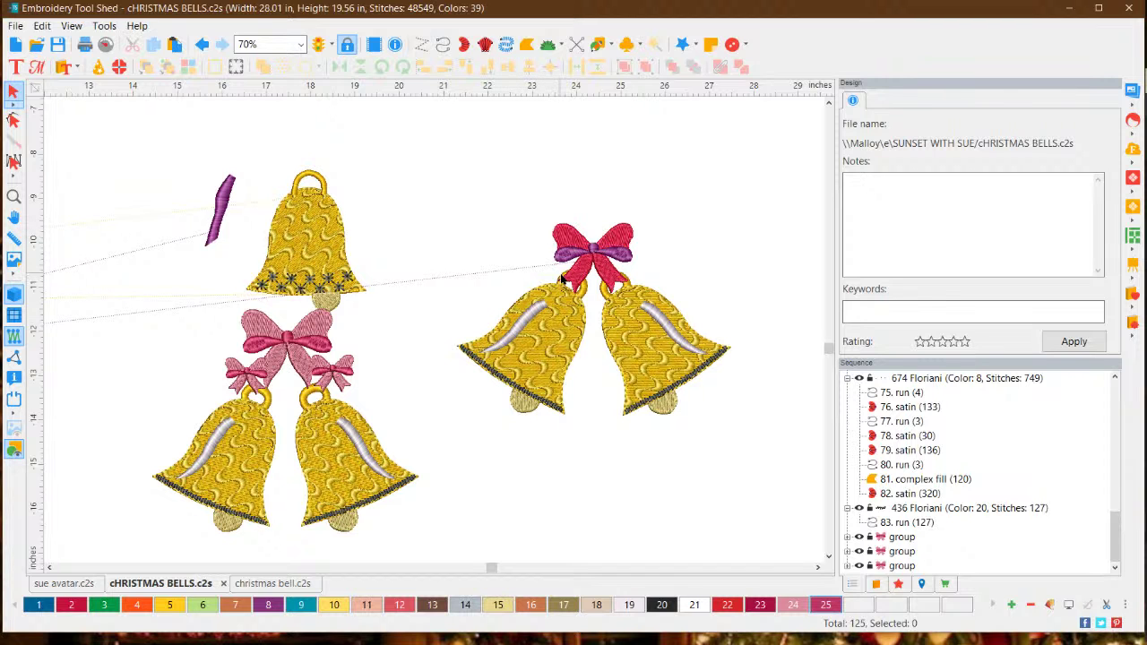
pyautogui.scroll(-5, 563, 281)
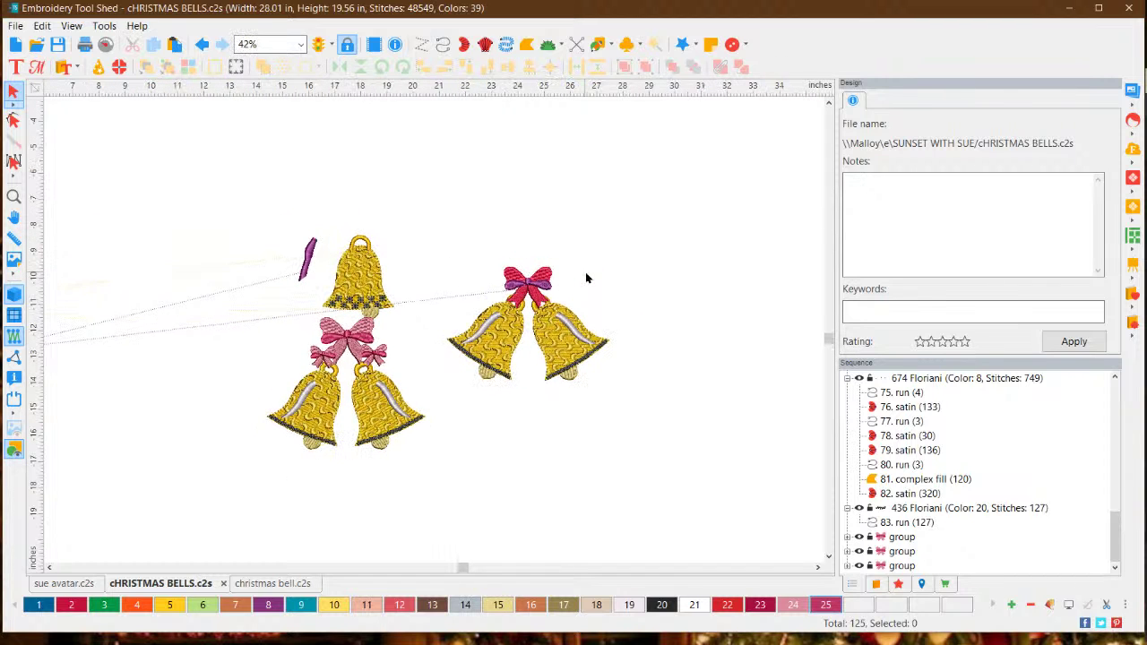
pyautogui.scroll(2, 574, 298)
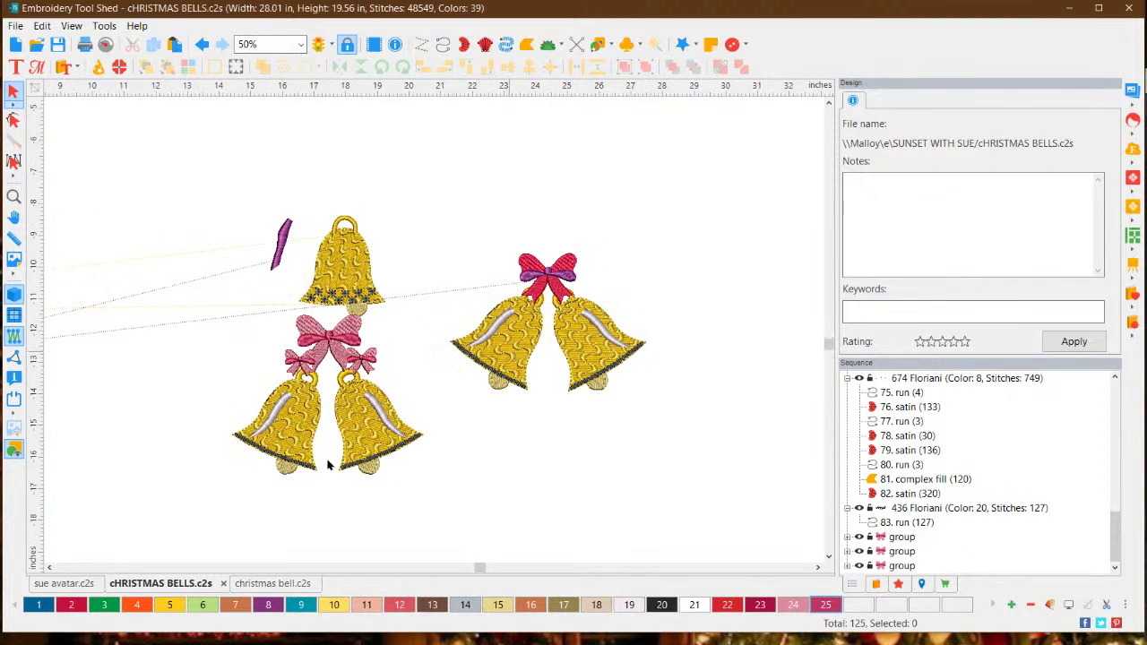
# Switch to the christmas bell.c2s design, and inspect the fill and outline settings of the red bow above the lace bells.
pyautogui.click(257, 585)
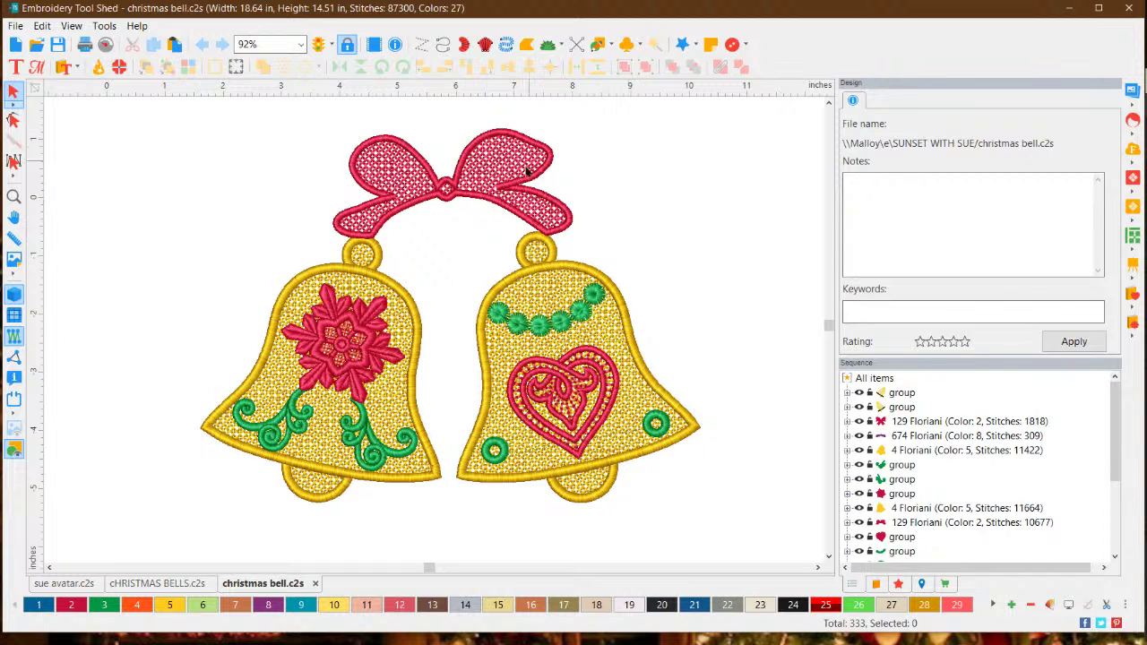
pyautogui.click(514, 186)
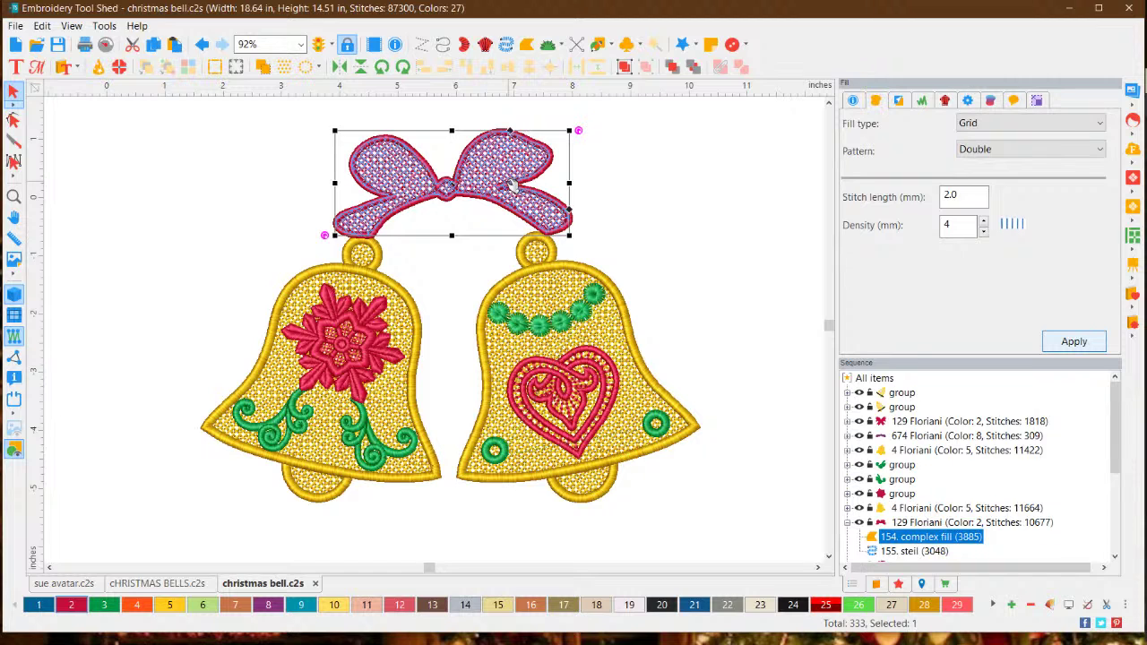
pyautogui.click(616, 183)
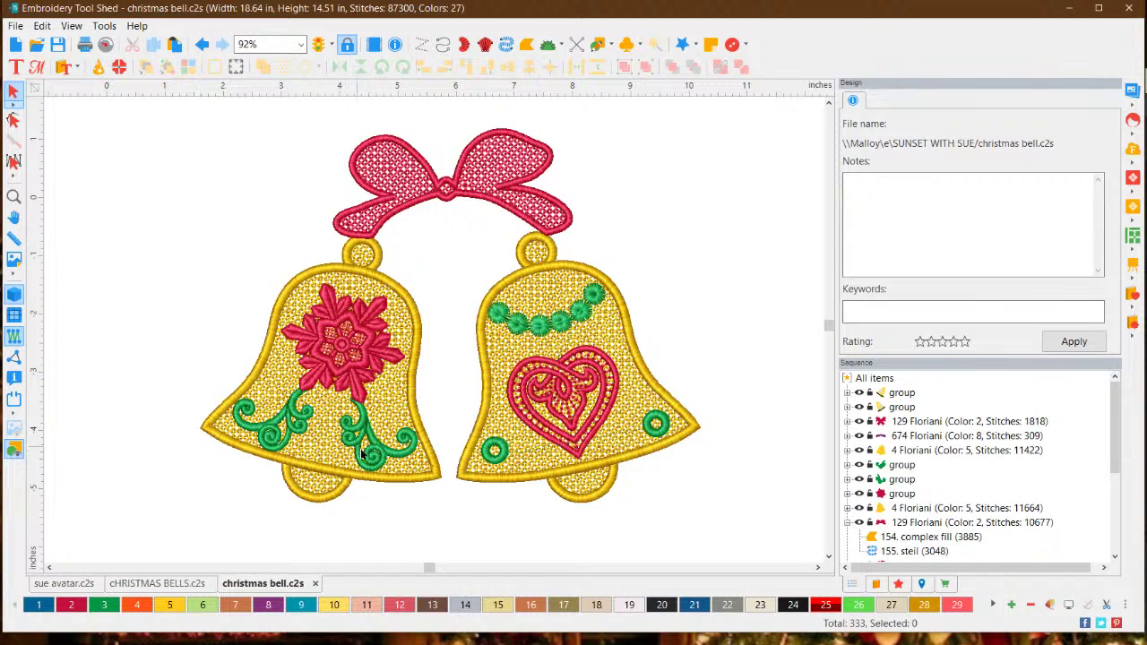
pyautogui.click(454, 185)
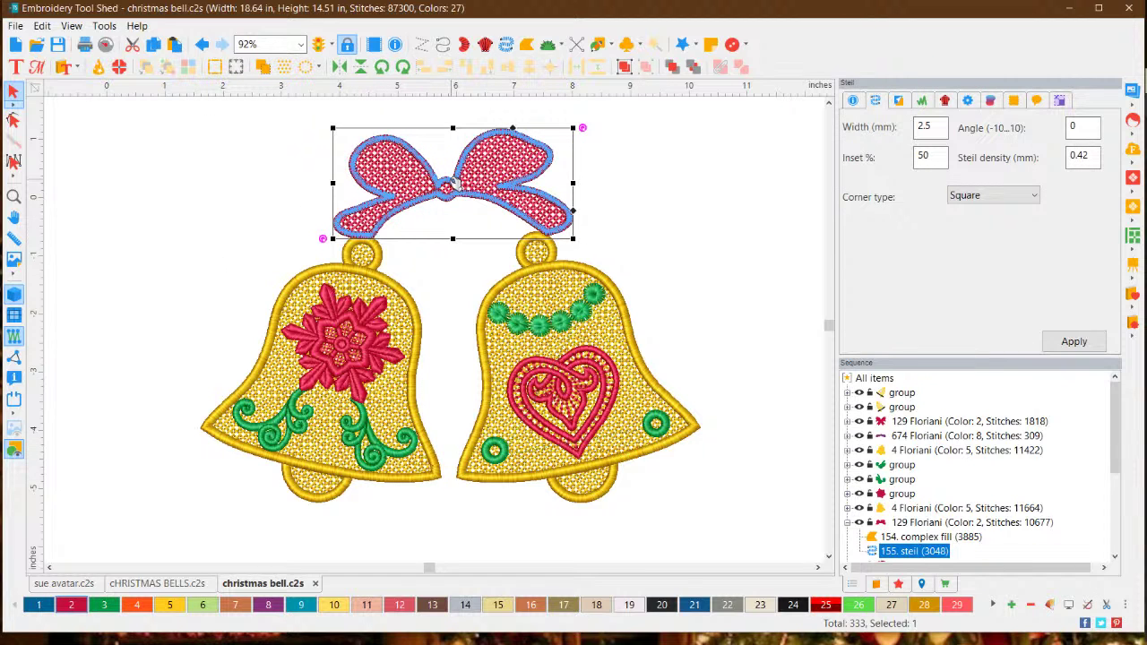
pyautogui.click(634, 179)
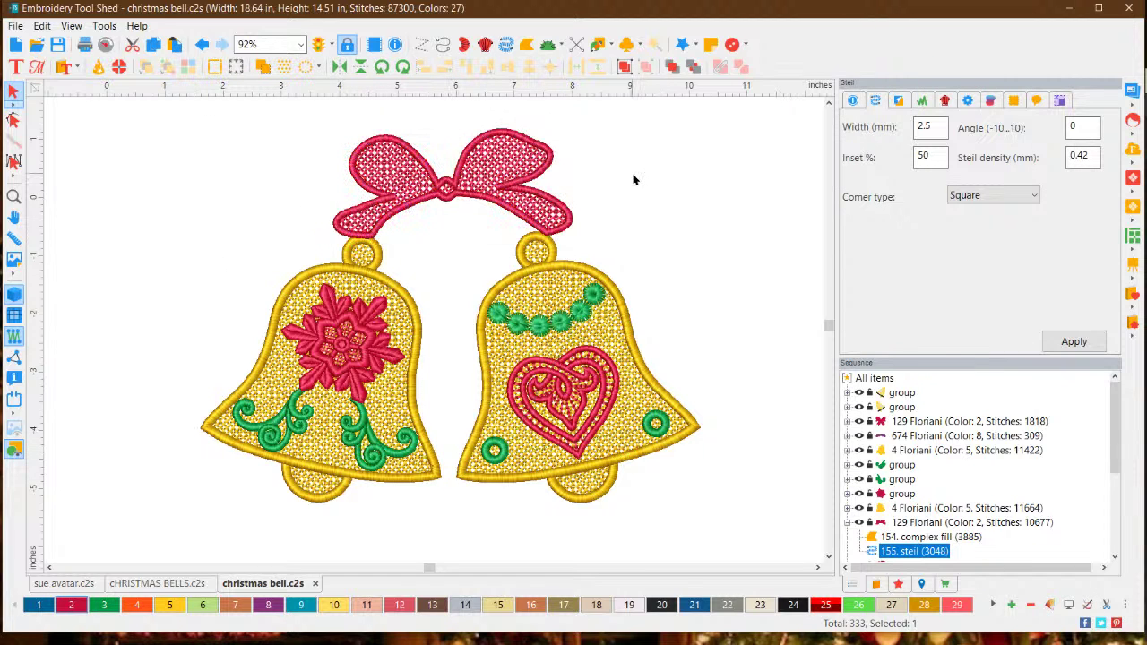
pyautogui.click(511, 137)
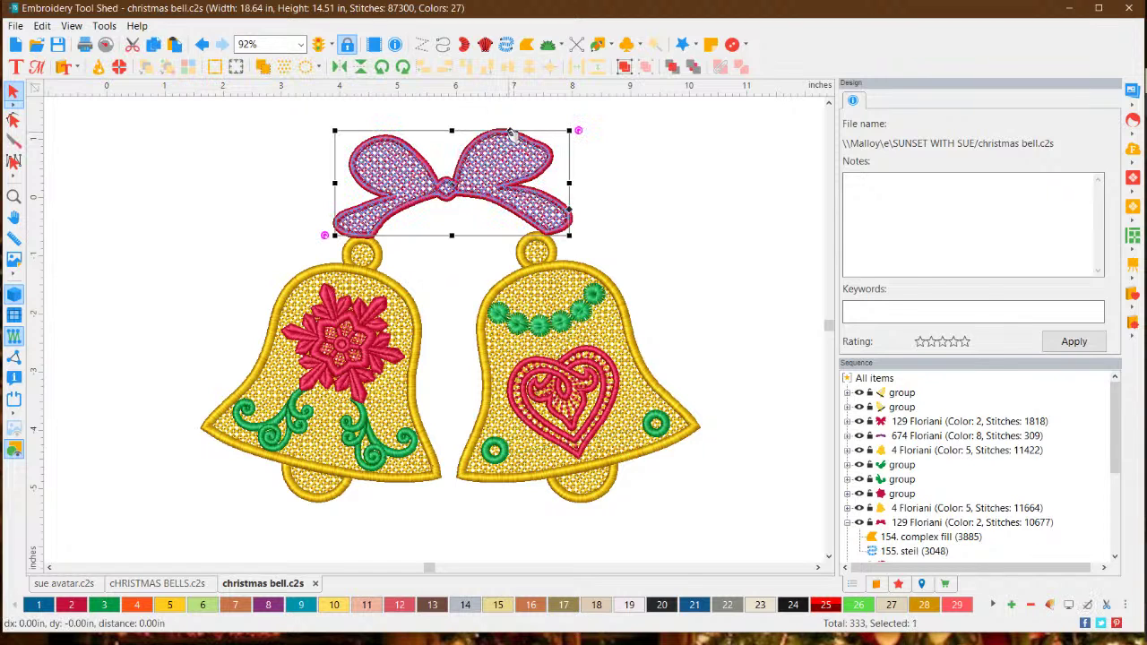
pyautogui.click(669, 184)
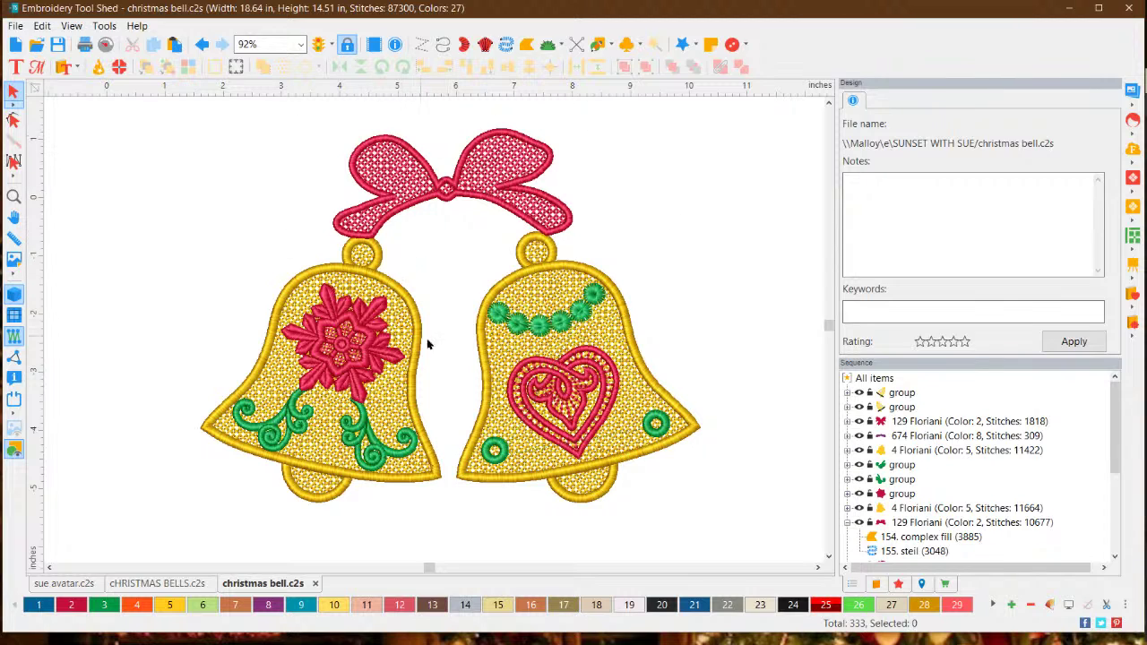
# Examine the decorated lace bells up close, and compare them with the smaller wave-textured bell pair in the same design.
pyautogui.scroll(4, 415, 434)
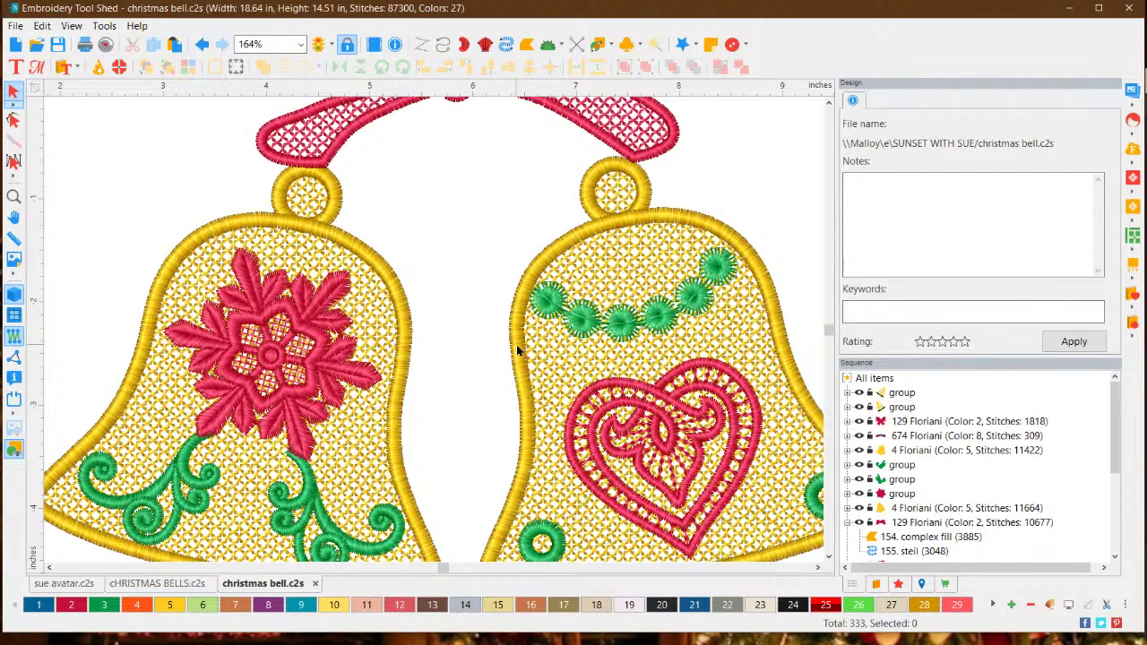
pyautogui.scroll(-3, 512, 344)
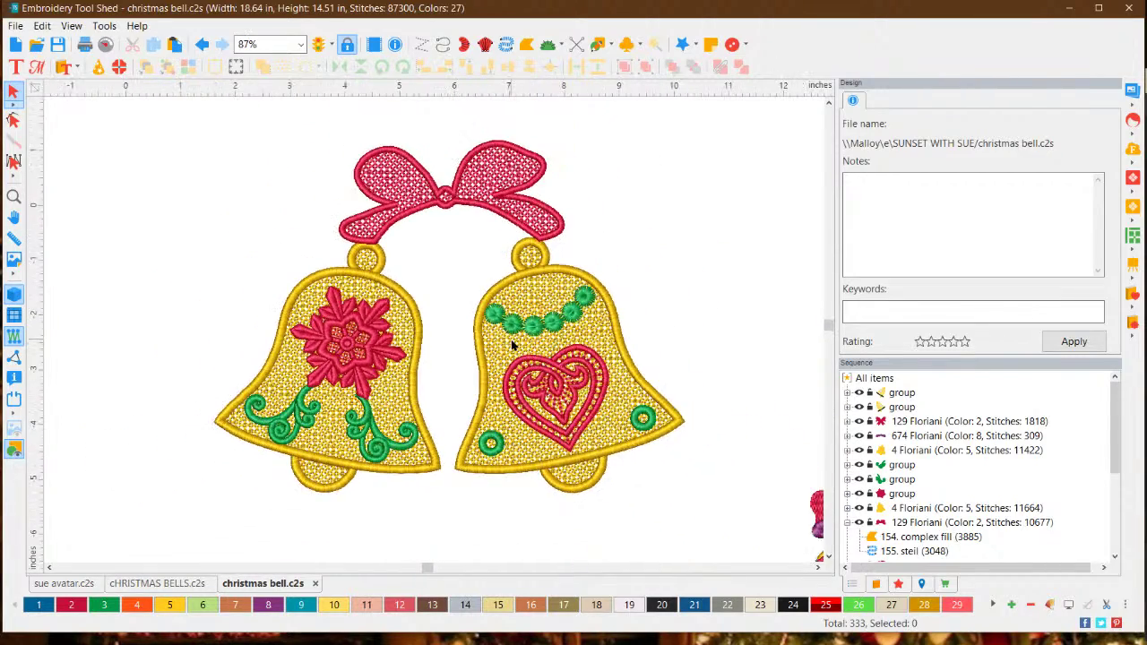
pyautogui.scroll(-4, 511, 344)
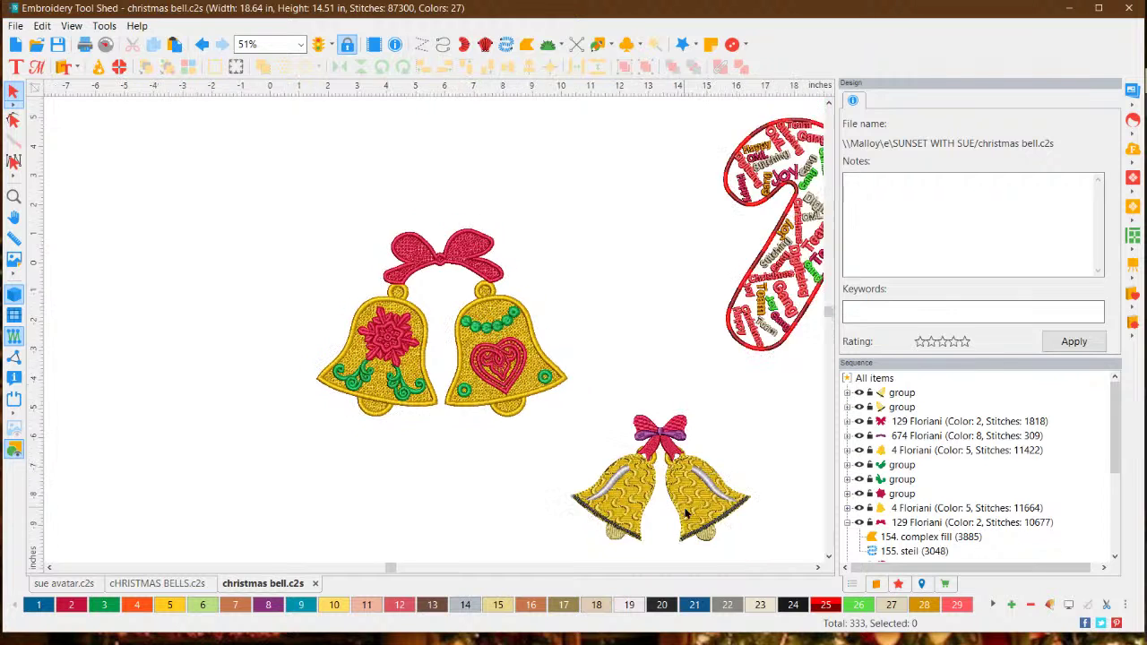
pyautogui.scroll(2, 699, 532)
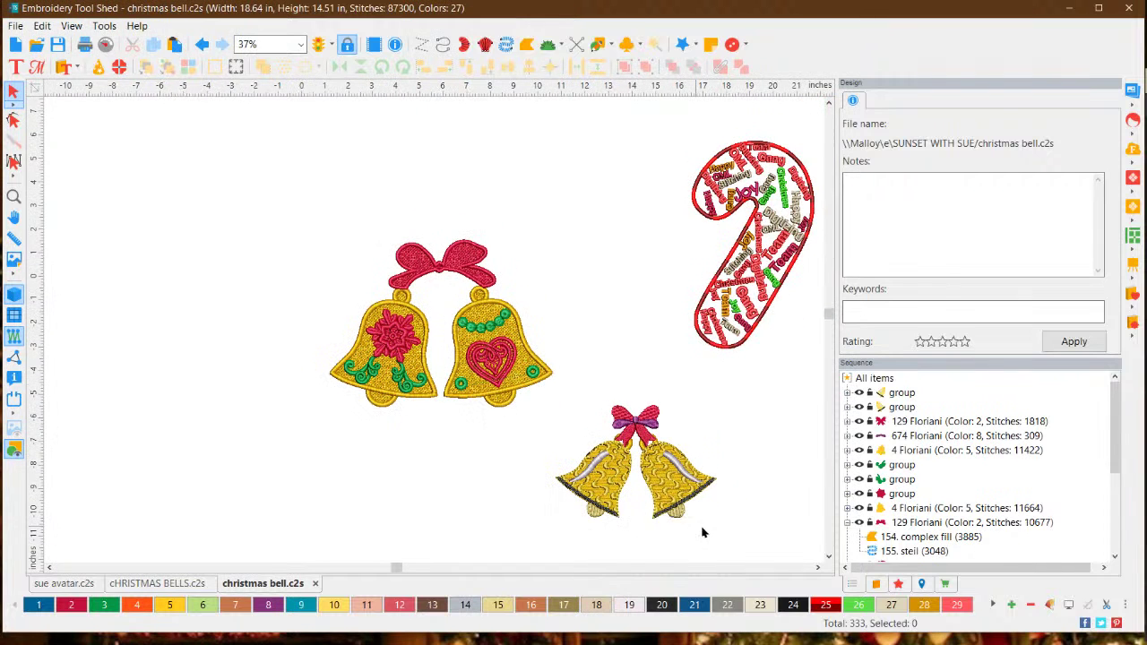
pyautogui.click(828, 558)
pyautogui.click(828, 558)
pyautogui.scroll(2, 708, 466)
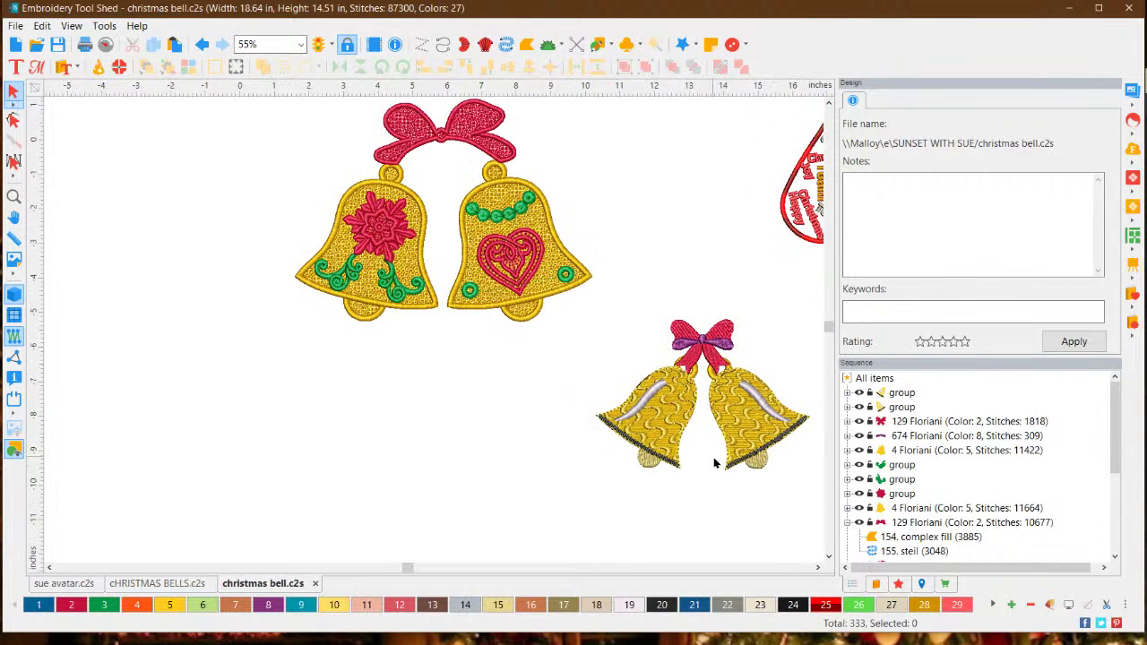
pyautogui.click(817, 567)
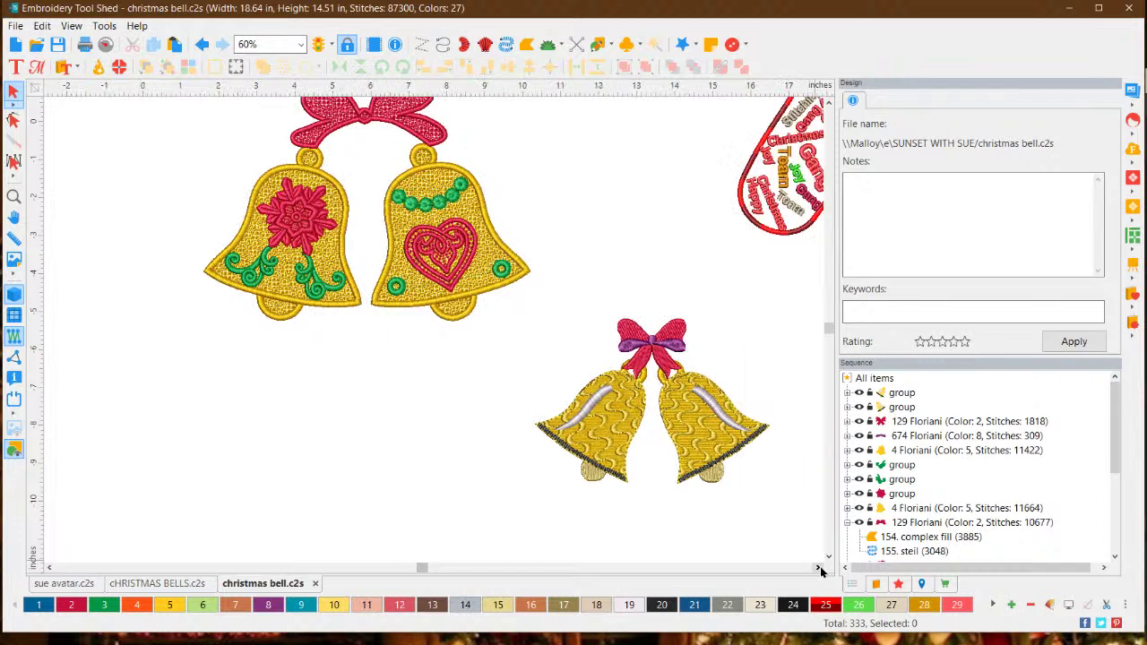
pyautogui.click(817, 567)
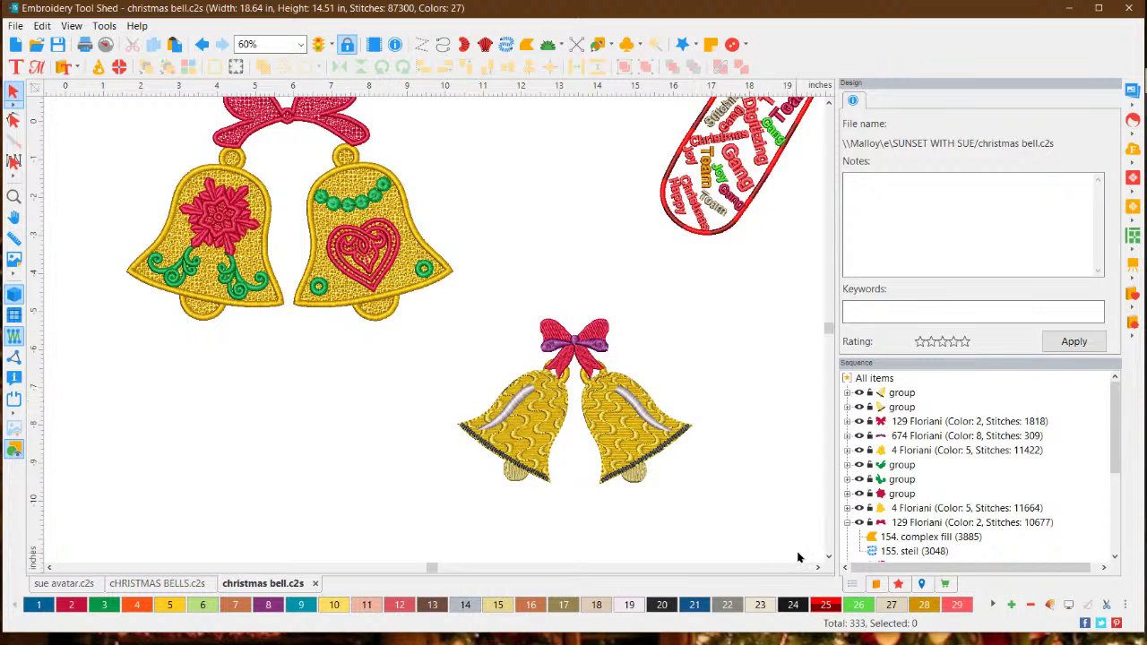
pyautogui.click(818, 568)
pyautogui.click(817, 567)
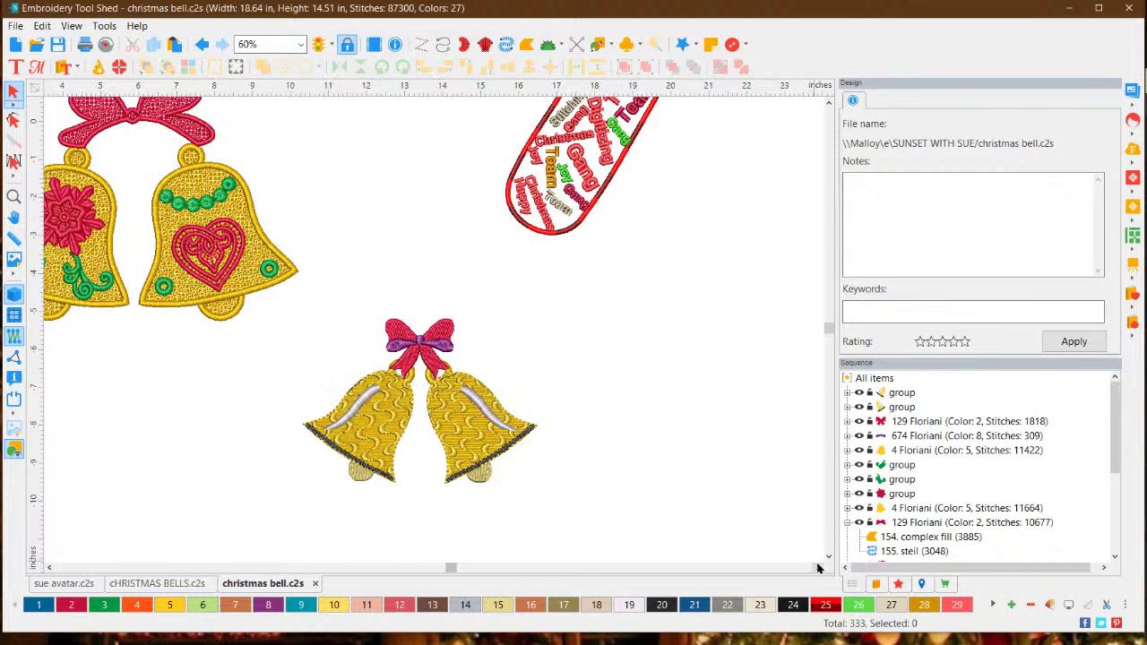
pyautogui.click(817, 567)
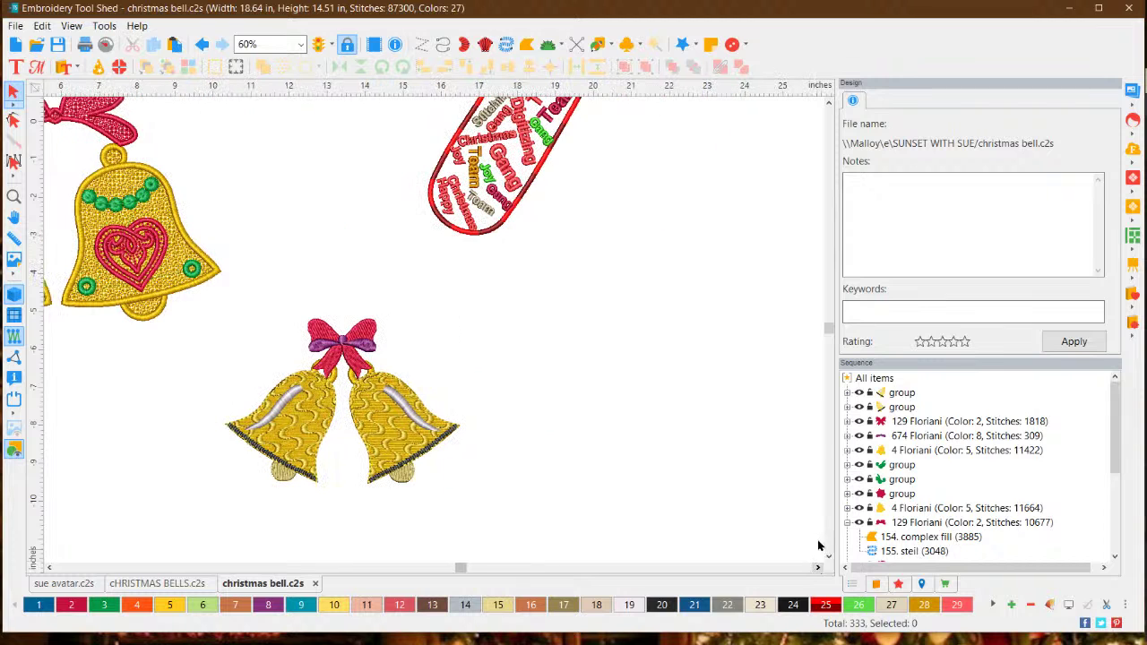
# Examine the candy cane outline filled with coloured words.
pyautogui.click(828, 101)
pyautogui.click(828, 101)
pyautogui.click(828, 101)
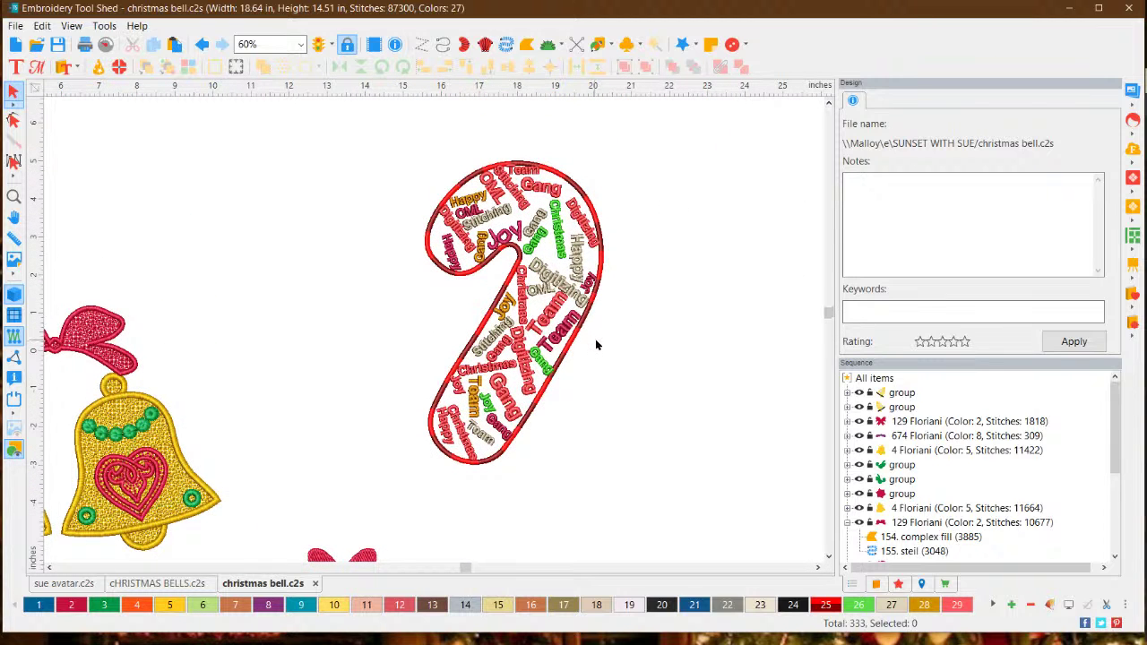
pyautogui.scroll(2, 702, 374)
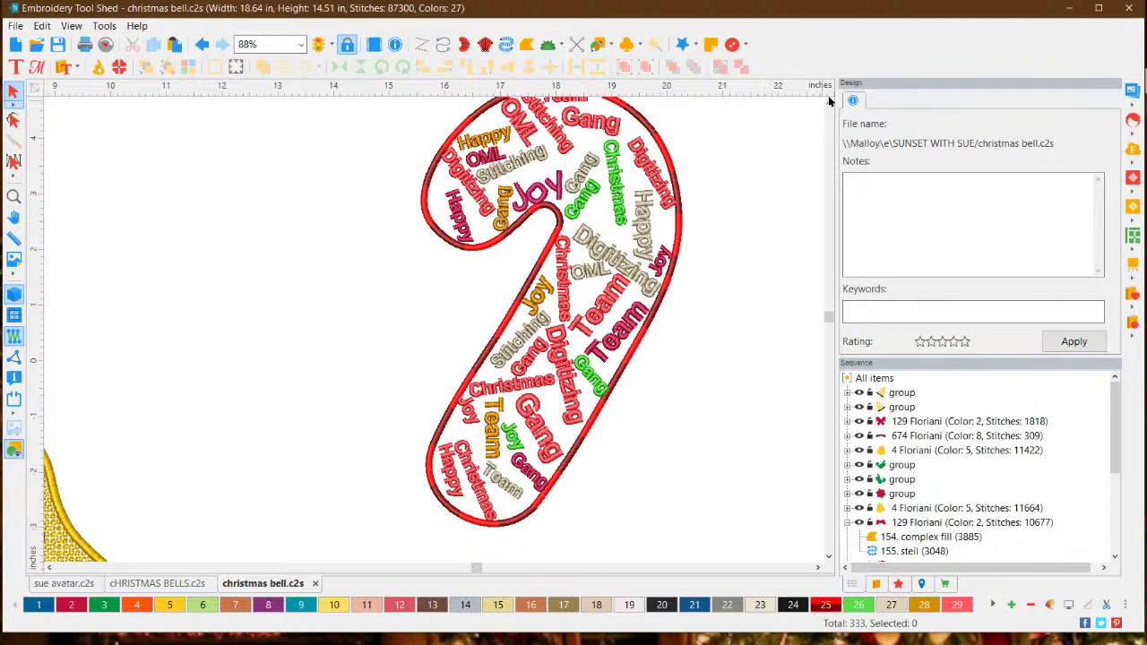
pyautogui.click(828, 101)
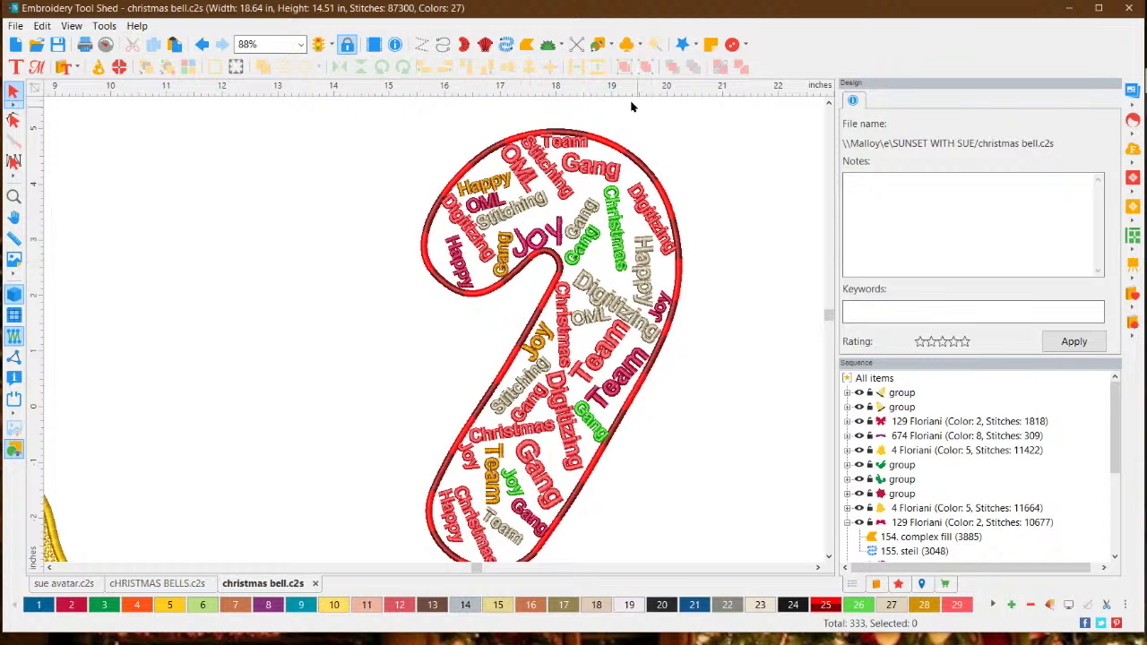
pyautogui.scroll(-5, 199, 213)
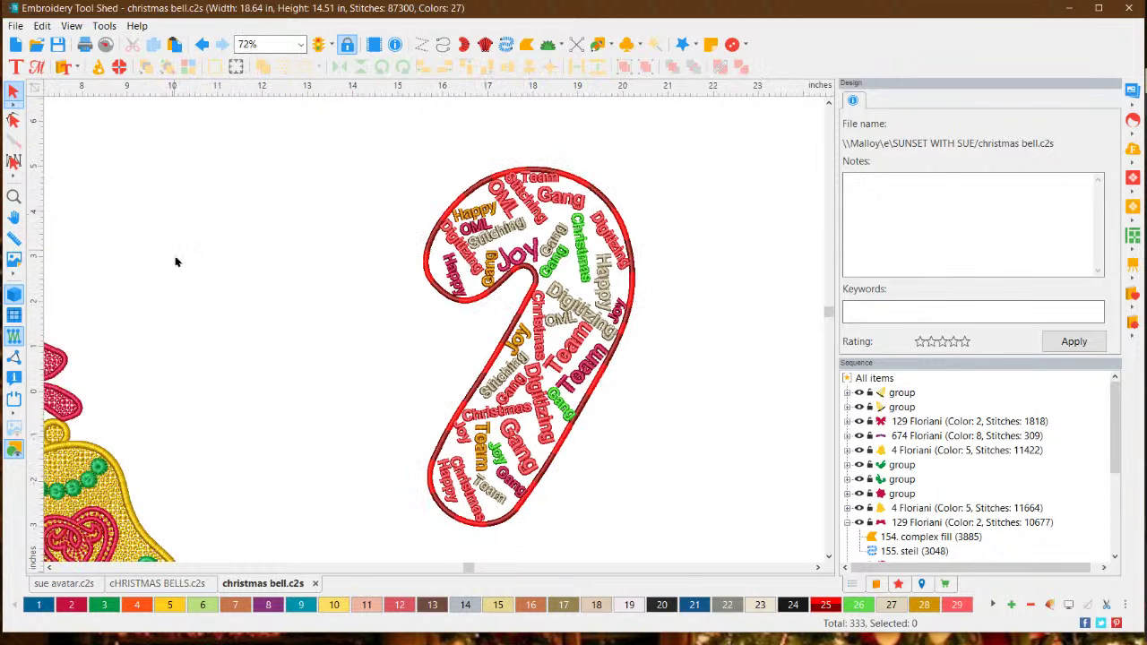
pyautogui.scroll(1, 76, 532)
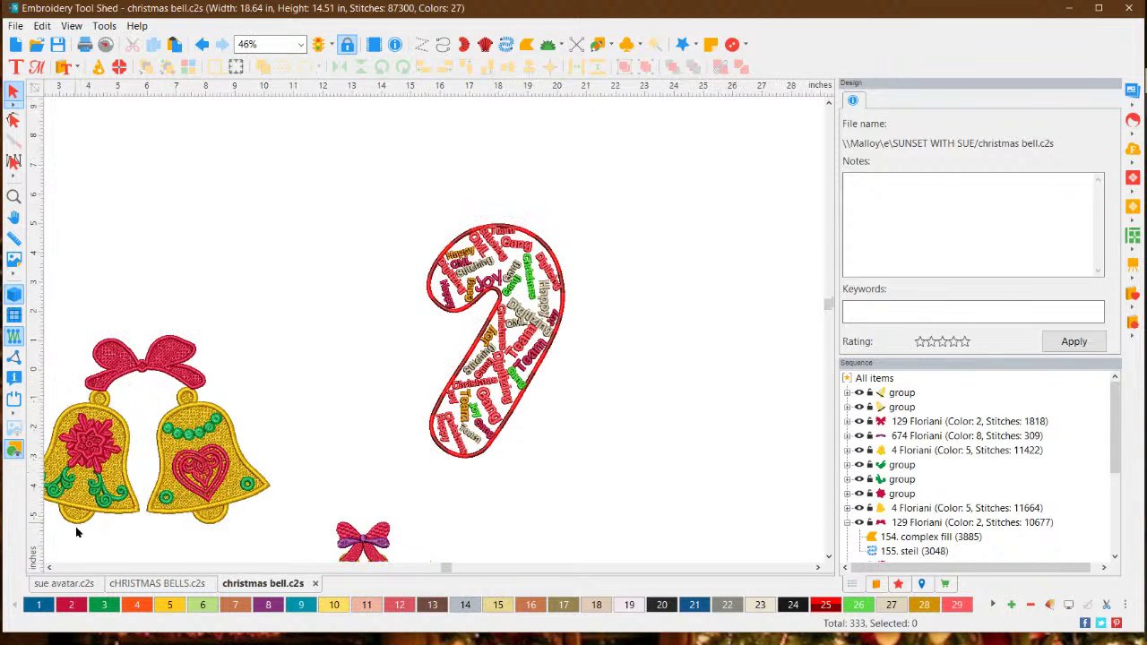
# Move the red bow's fill and outline up clear of the lace bells, and delete both pieces.
pyautogui.click(50, 567)
pyautogui.click(49, 567)
pyautogui.click(50, 567)
pyautogui.click(49, 567)
pyautogui.click(50, 567)
pyautogui.click(49, 567)
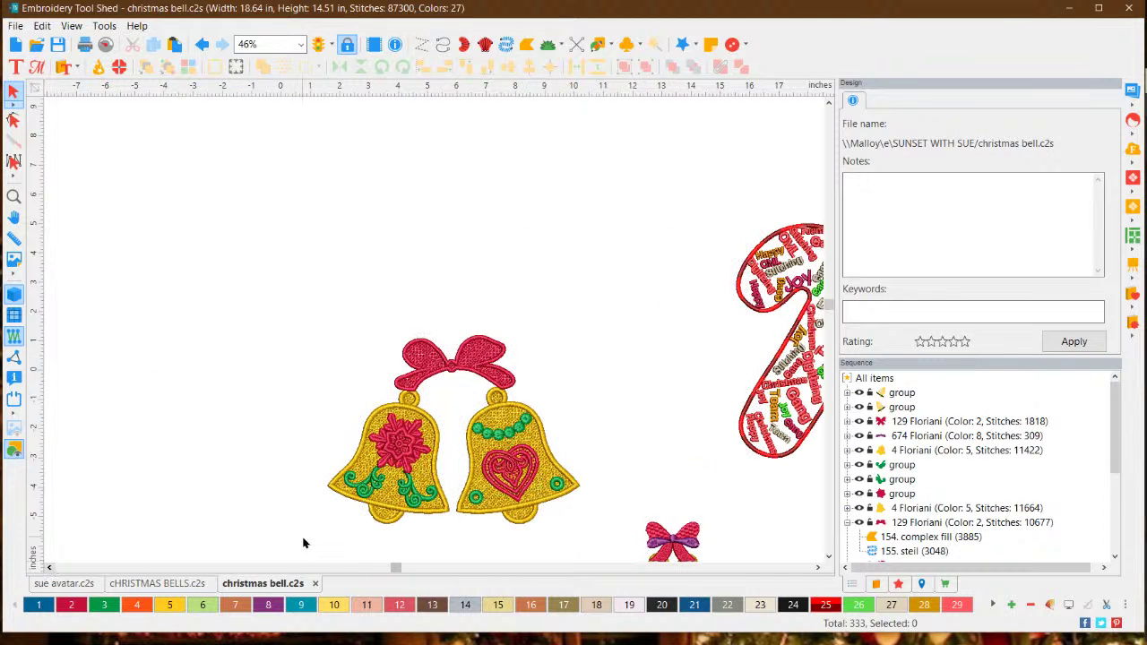
pyautogui.click(475, 351)
pyautogui.moveTo(472, 352); pyautogui.dragTo(500, 213)
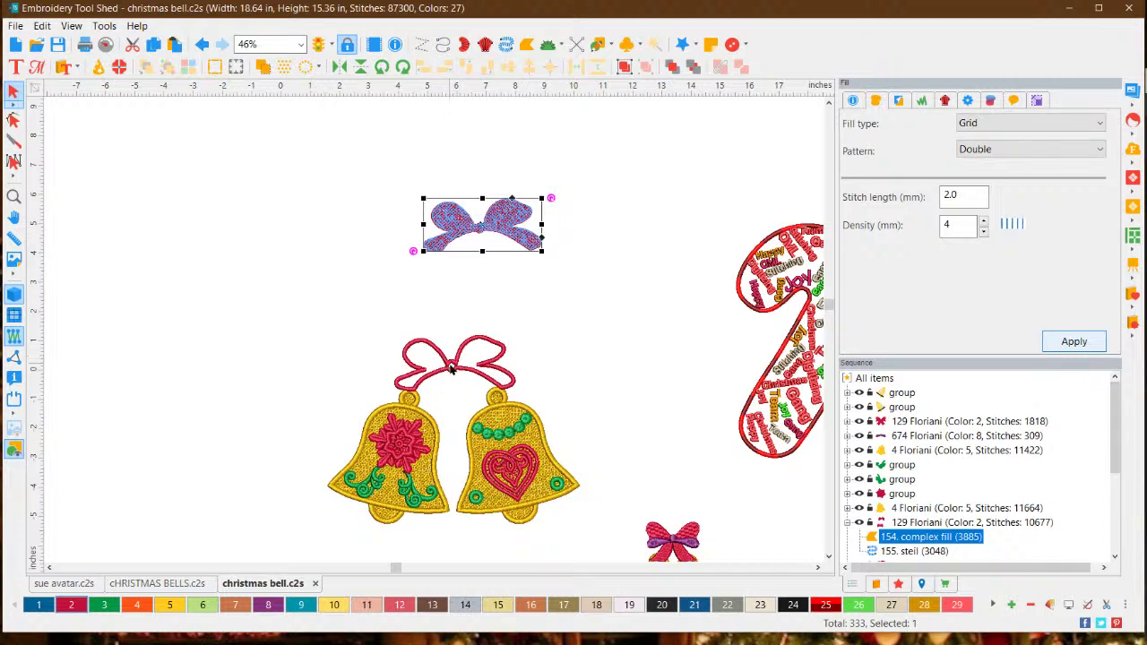
pyautogui.click(451, 369)
pyautogui.moveTo(450, 369); pyautogui.dragTo(479, 226)
pyautogui.click(551, 314)
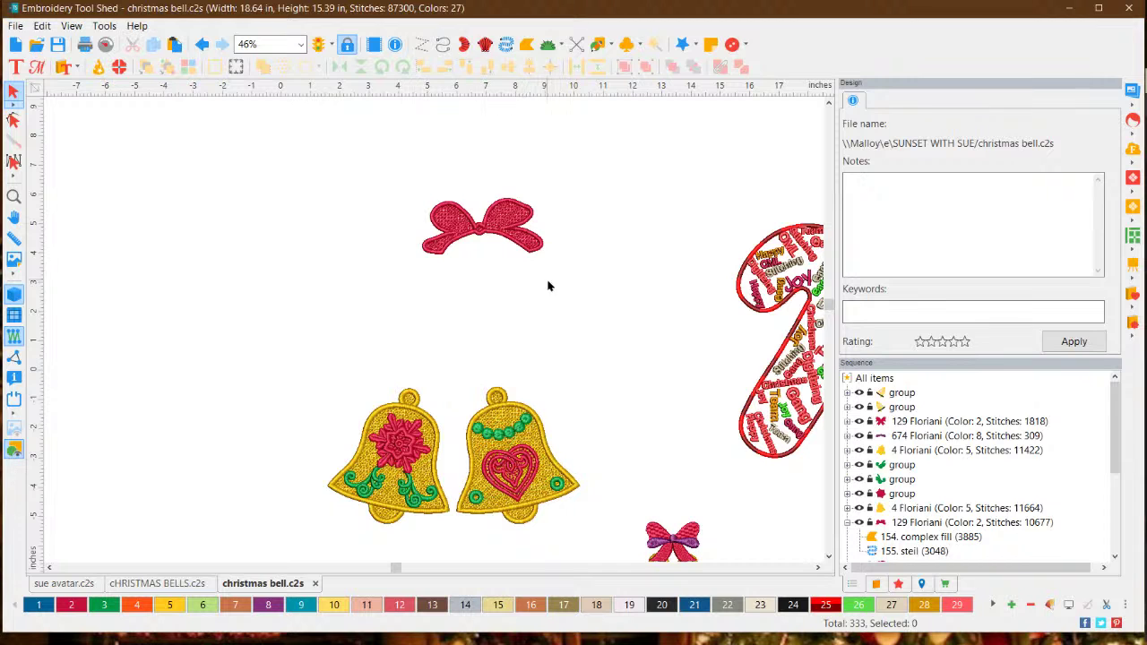
pyautogui.moveTo(564, 295); pyautogui.dragTo(410, 130)
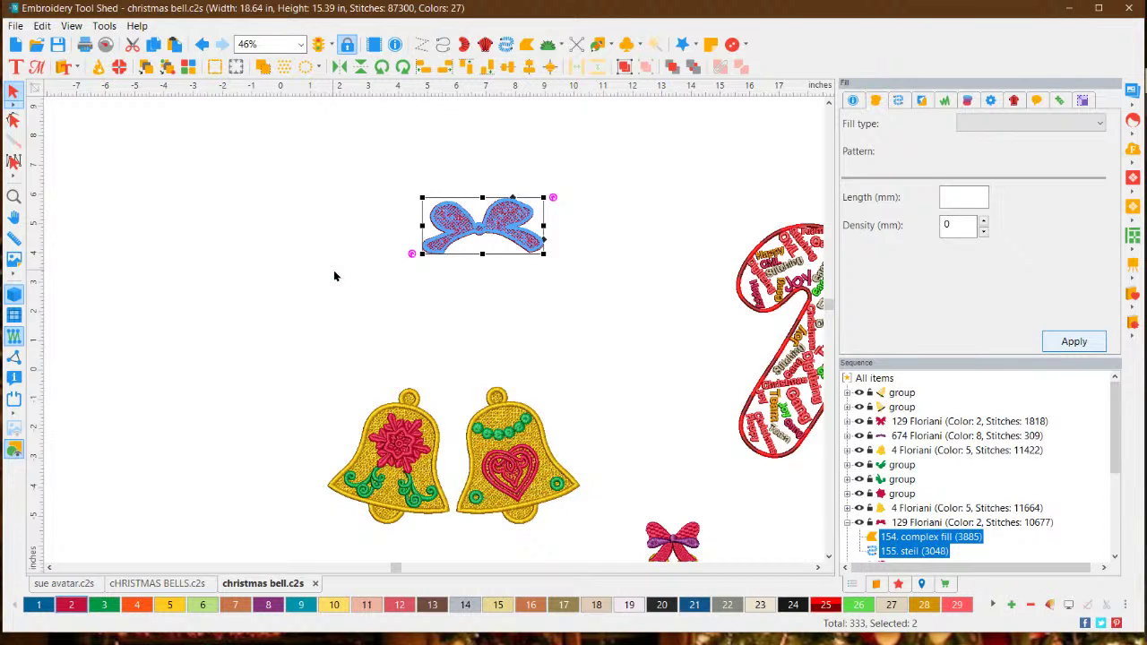
pyautogui.press('Delete')
pyautogui.click(506, 230)
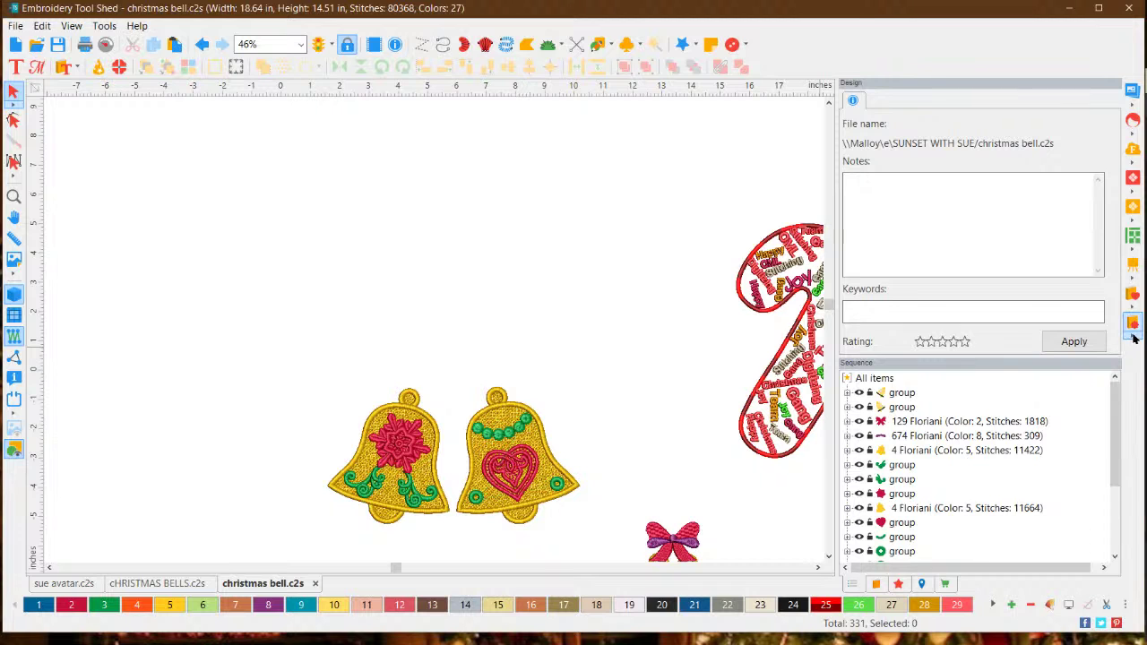
# Insert the Bell shape from the Holiday frames and place it in the empty space above the decorated lace bells.
pyautogui.moveTo(1132, 334)
pyautogui.click(1133, 363)
pyautogui.scroll(-4, 540, 268)
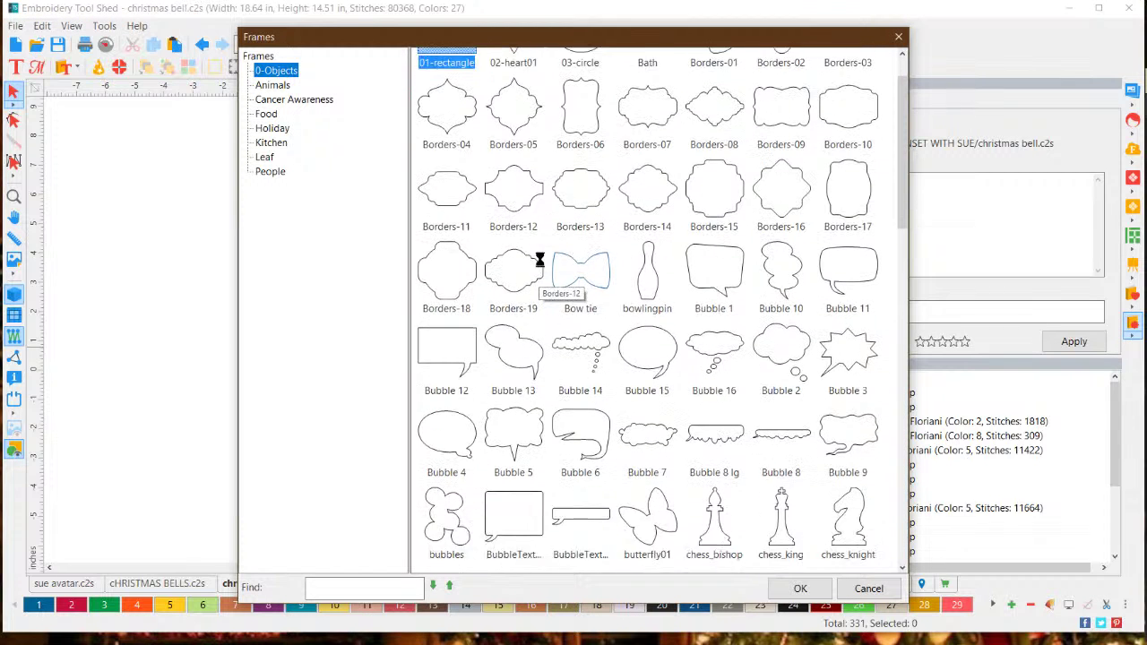
pyautogui.scroll(-8, 541, 258)
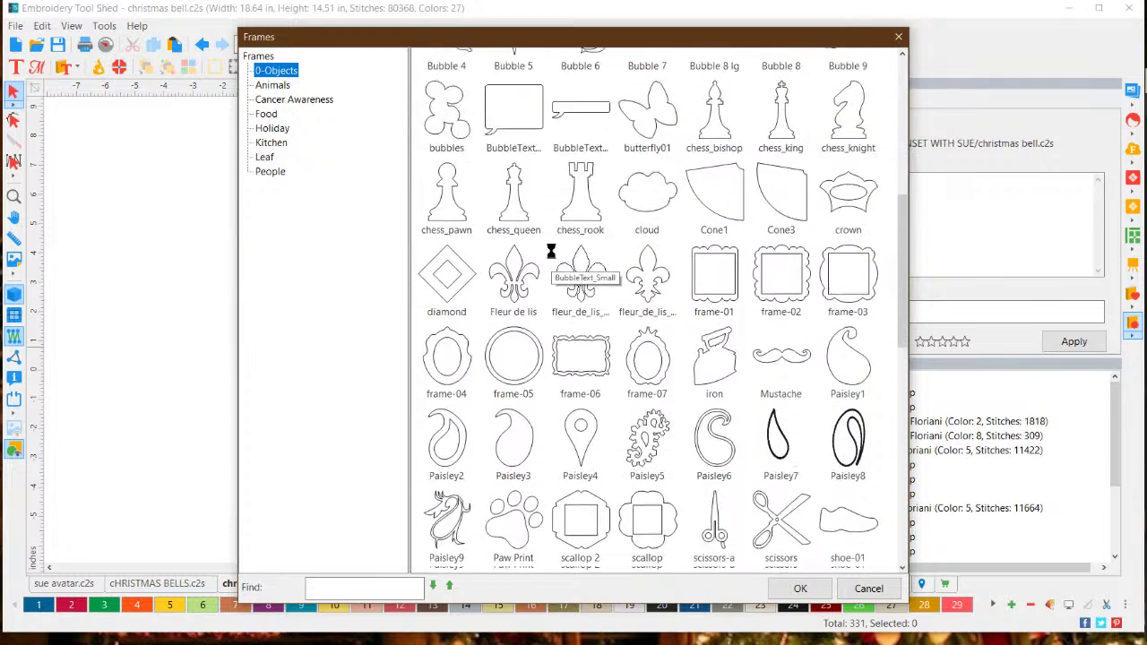
pyautogui.scroll(-3, 553, 257)
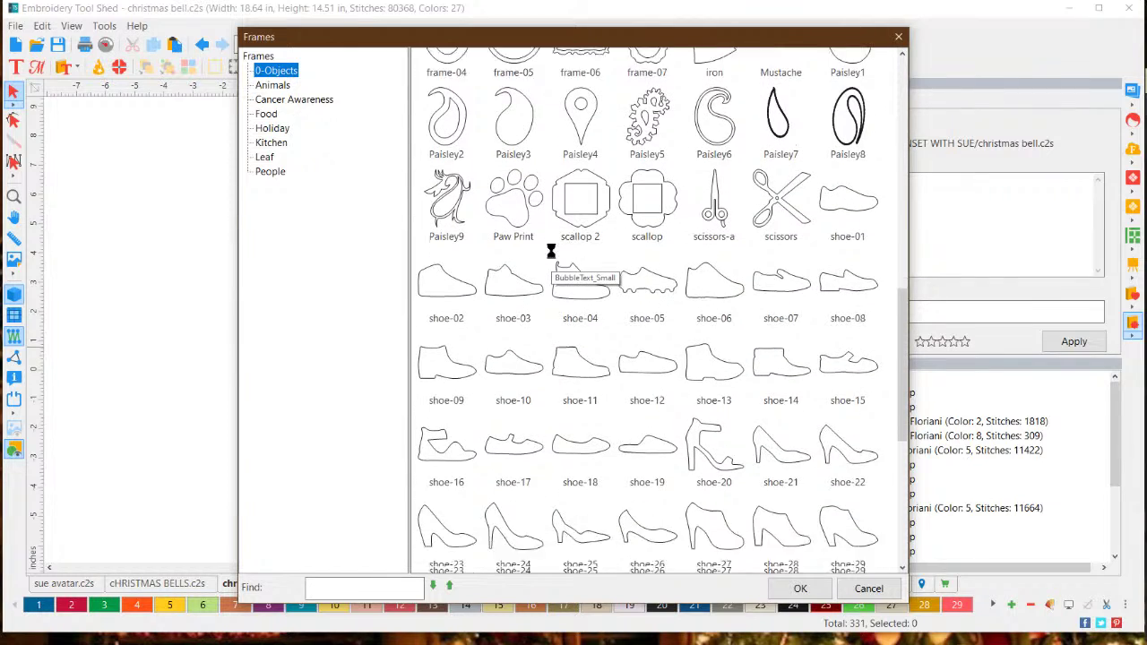
pyautogui.click(285, 128)
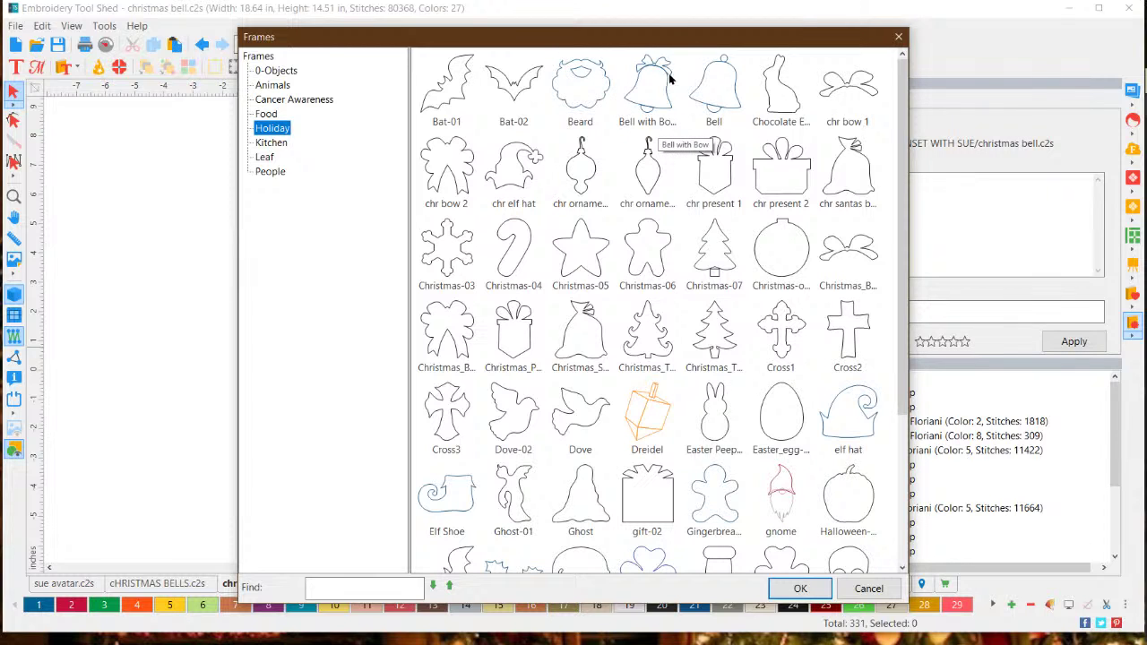
pyautogui.click(713, 83)
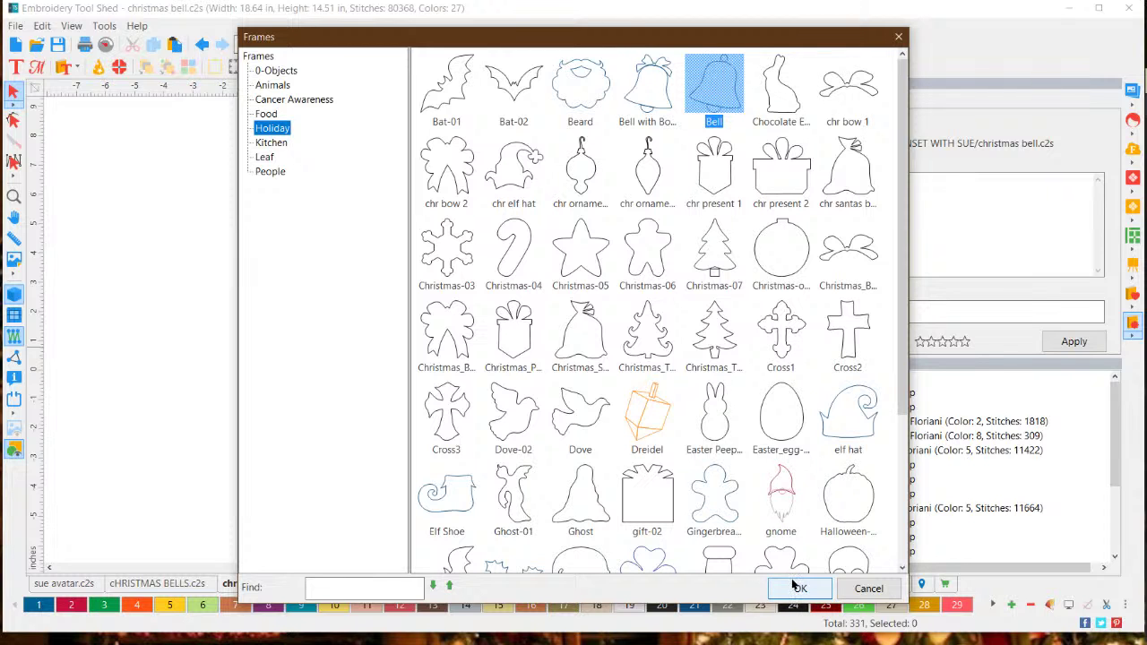
pyautogui.click(797, 588)
pyautogui.moveTo(311, 324); pyautogui.dragTo(391, 143)
pyautogui.click(288, 301)
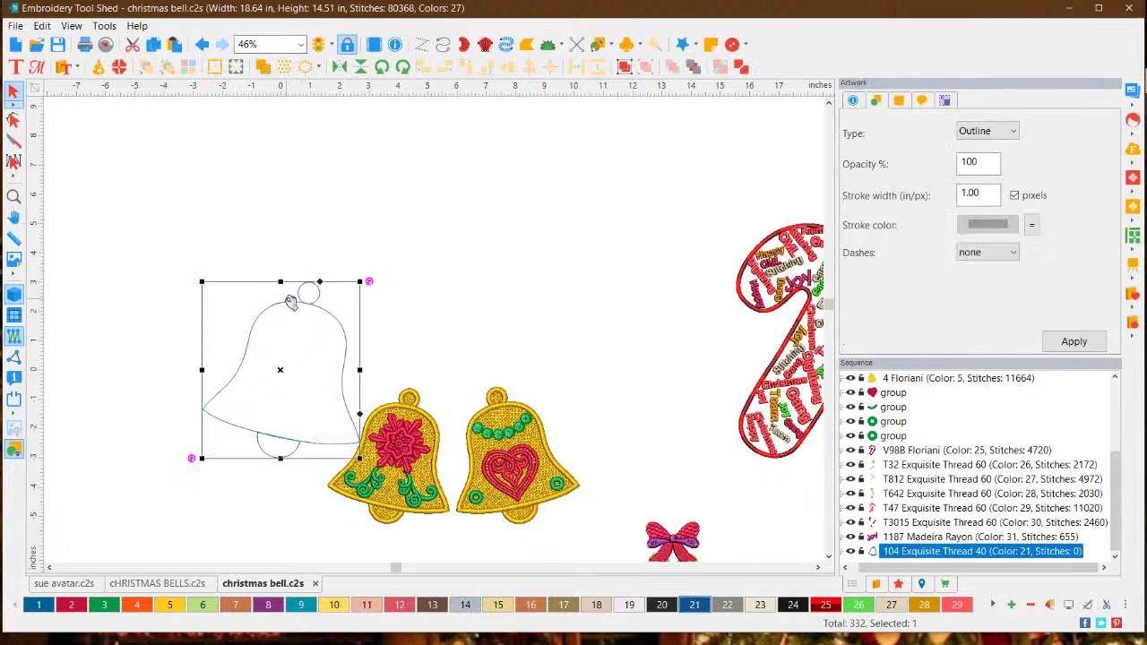
pyautogui.moveTo(292, 355); pyautogui.dragTo(482, 164)
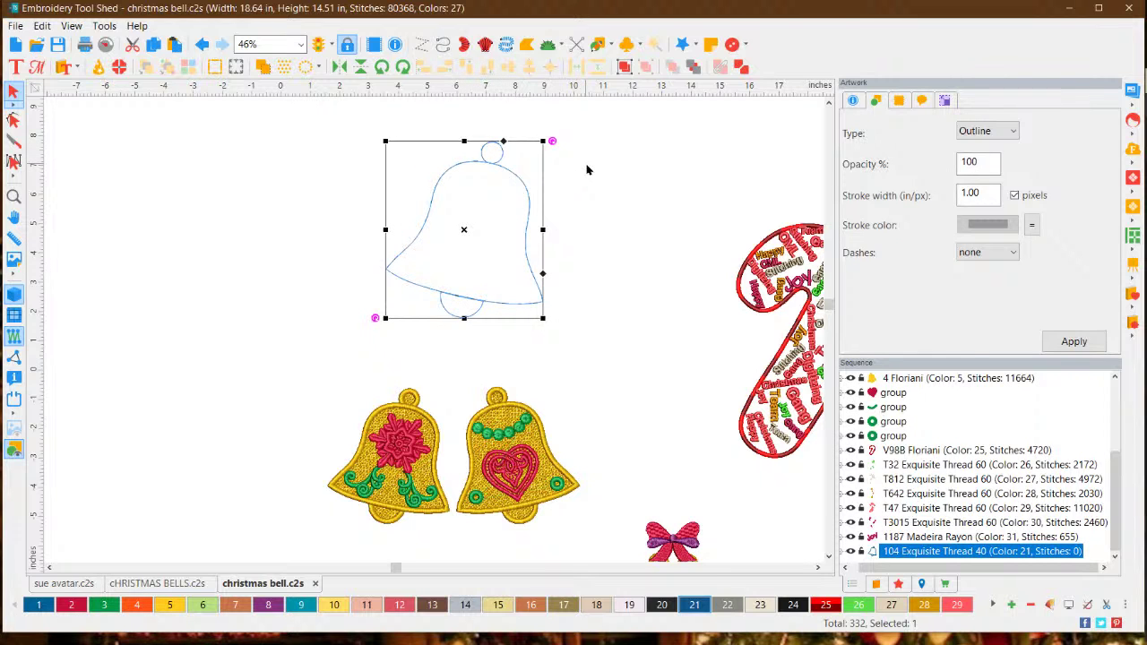
pyautogui.click(587, 170)
pyautogui.click(521, 178)
pyautogui.rightClick(520, 182)
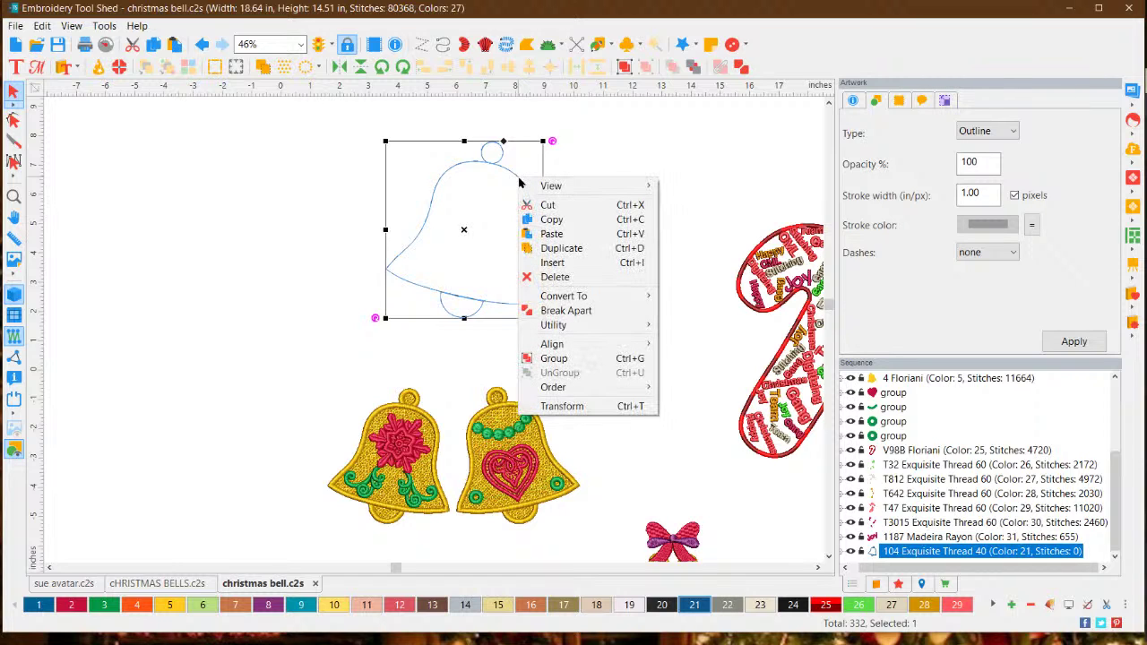
pyautogui.moveTo(578, 299)
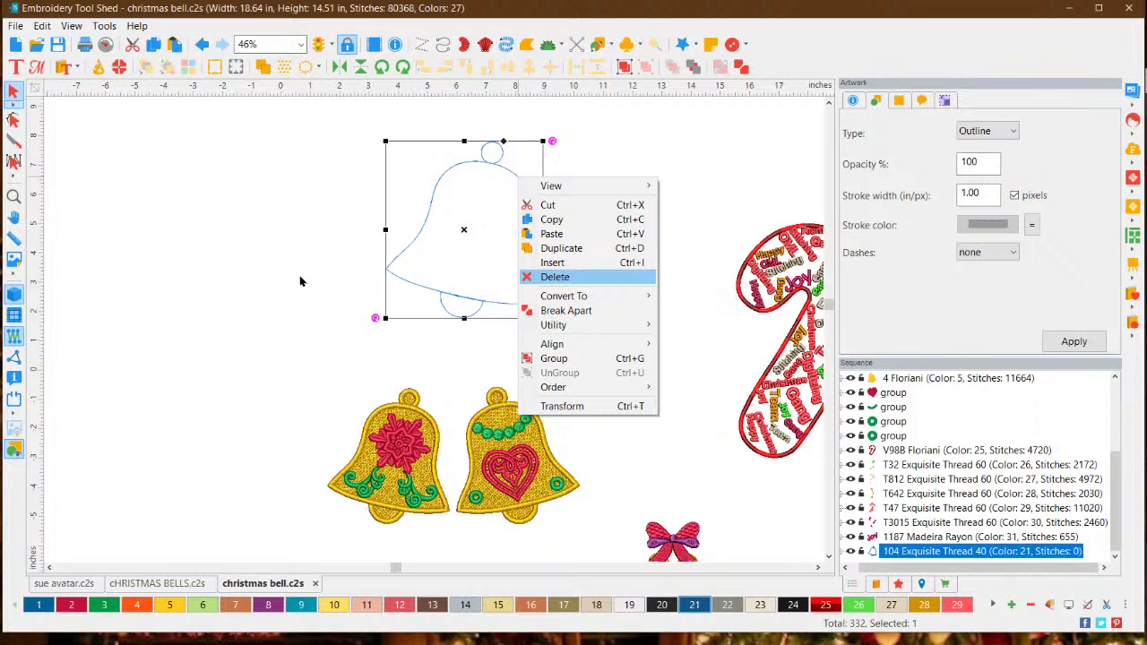
pyautogui.click(489, 242)
pyautogui.click(529, 225)
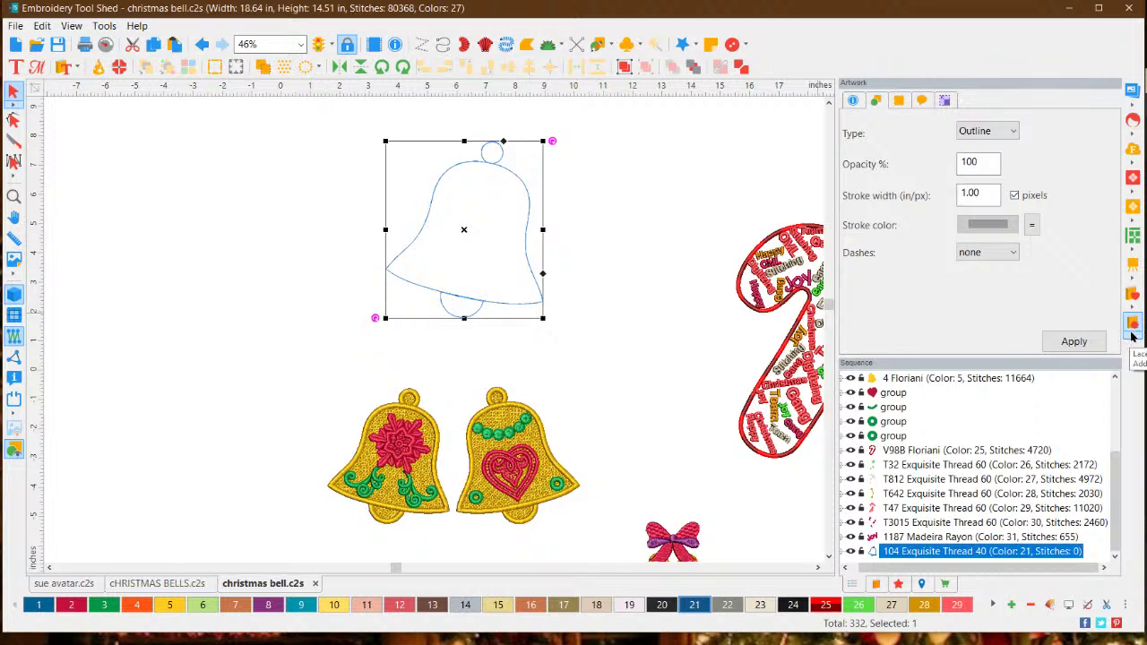
pyautogui.click(1131, 328)
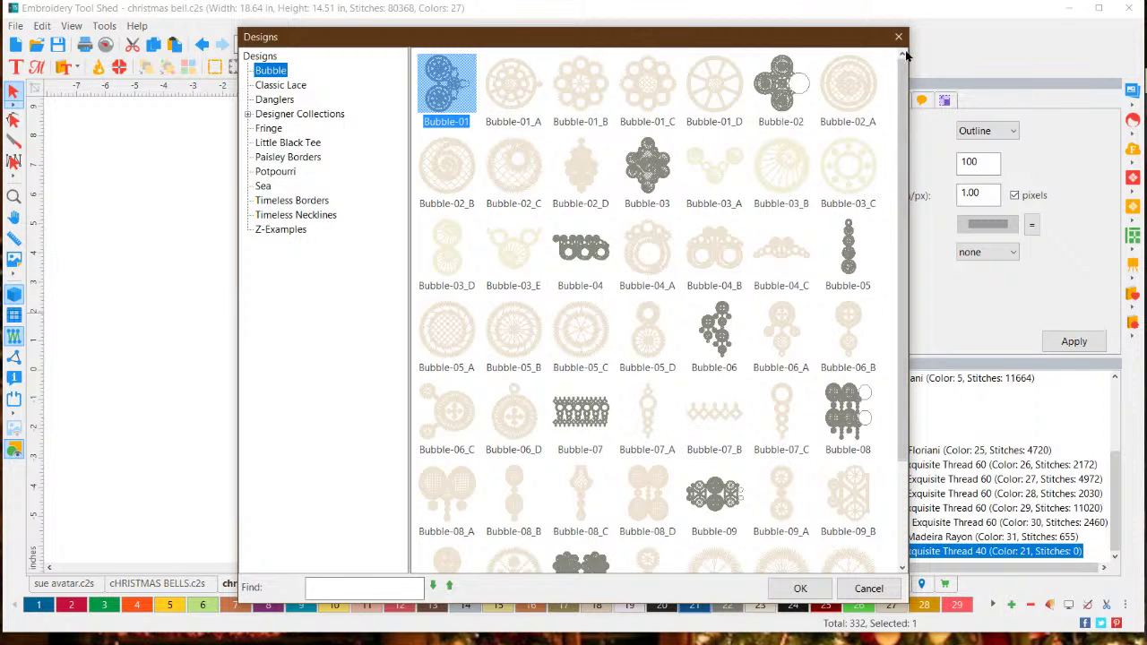
pyautogui.click(900, 38)
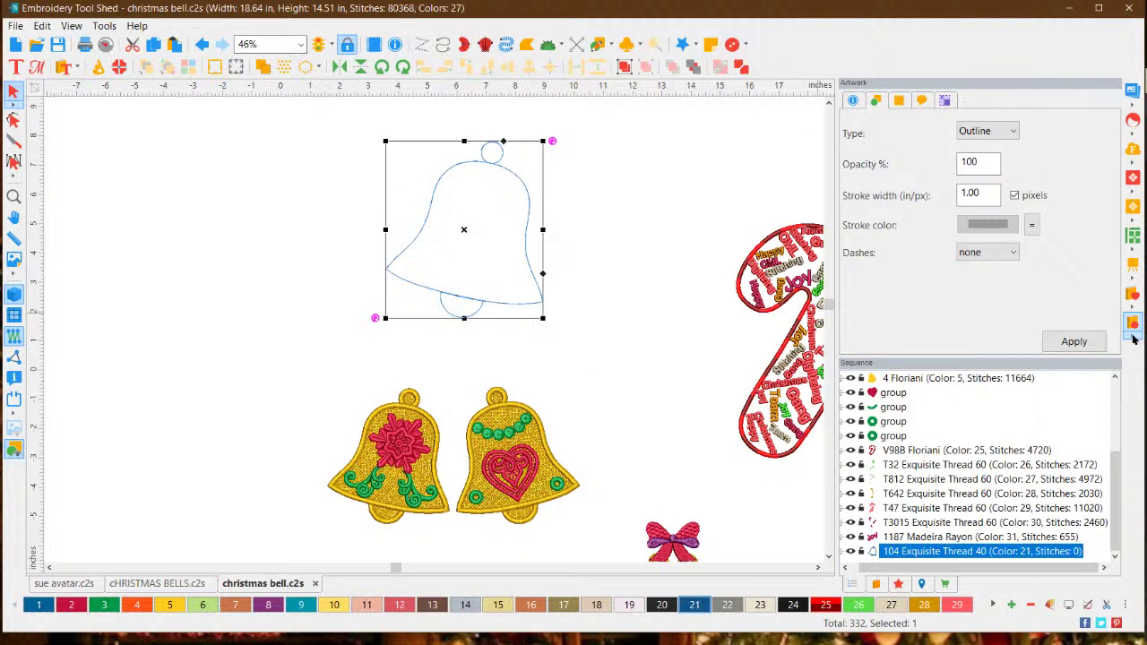
# Convert the new bell outline to lace with a fill and border, and recolour both pieces gold with thread colour 5.
pyautogui.click(1132, 339)
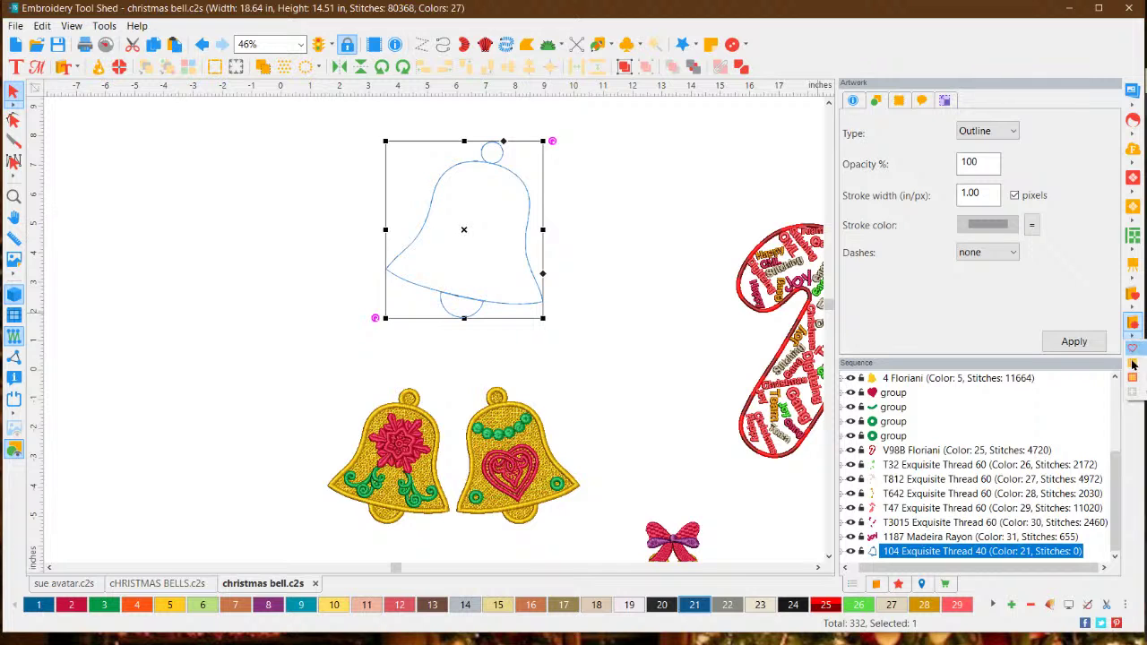
pyautogui.click(1135, 378)
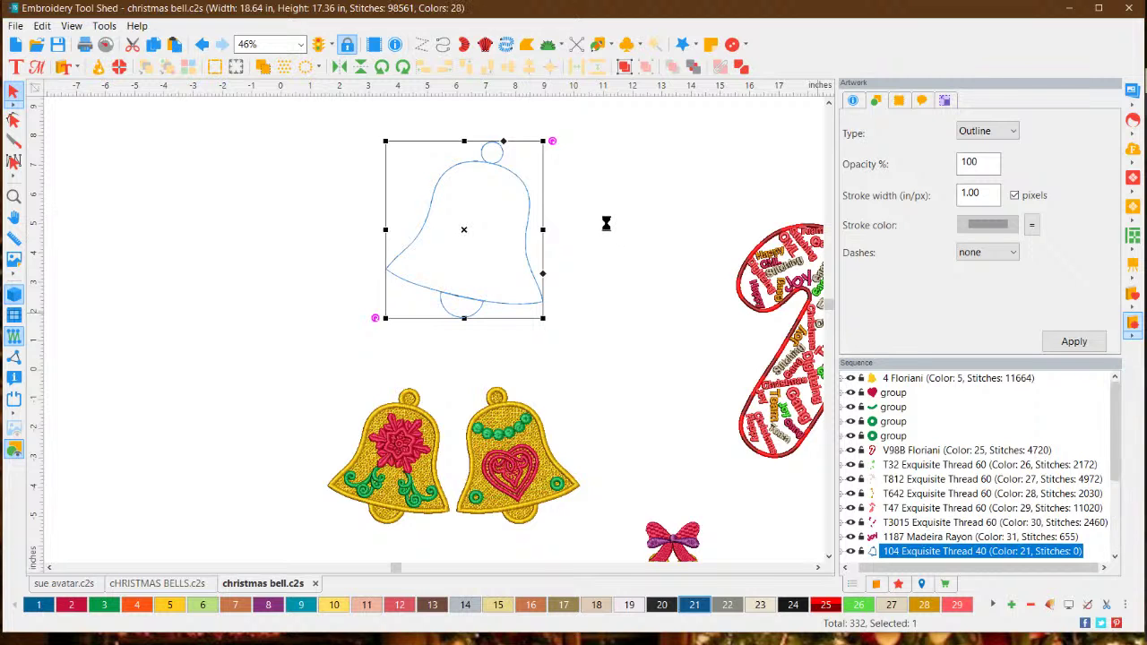
pyautogui.moveTo(356, 121); pyautogui.dragTo(643, 379)
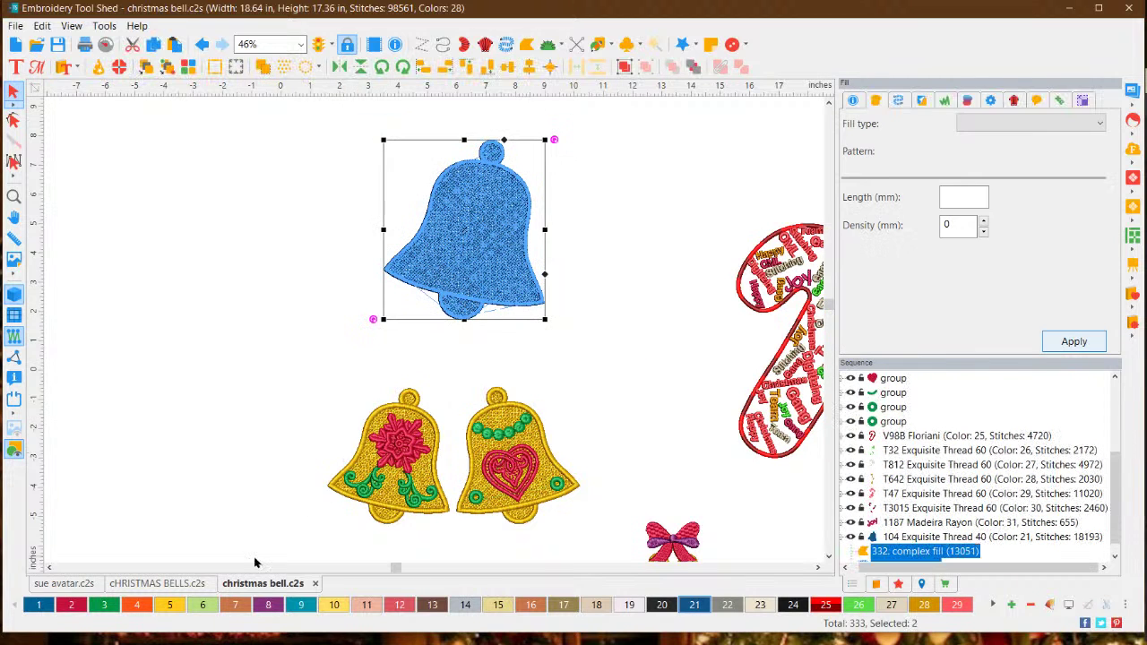
pyautogui.click(170, 605)
pyautogui.click(628, 266)
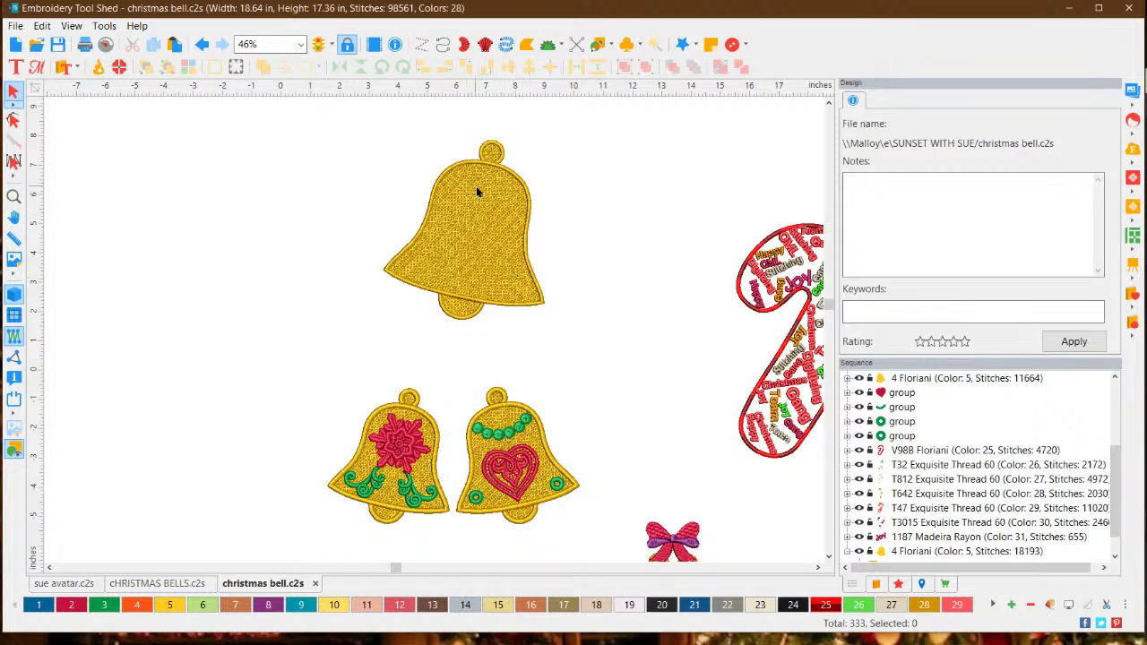
# Set the width of the new lace bell's steil border to 4 mm.
pyautogui.click(529, 204)
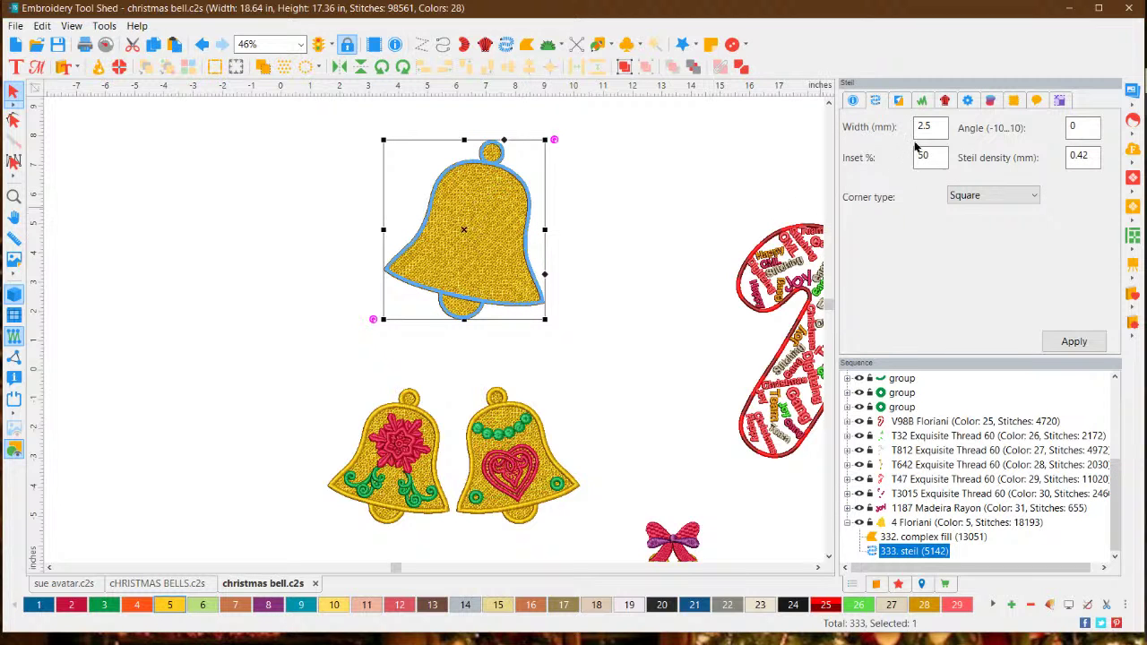
pyautogui.doubleClick(929, 128)
pyautogui.write('4')
pyautogui.press('Return')
pyautogui.click(656, 176)
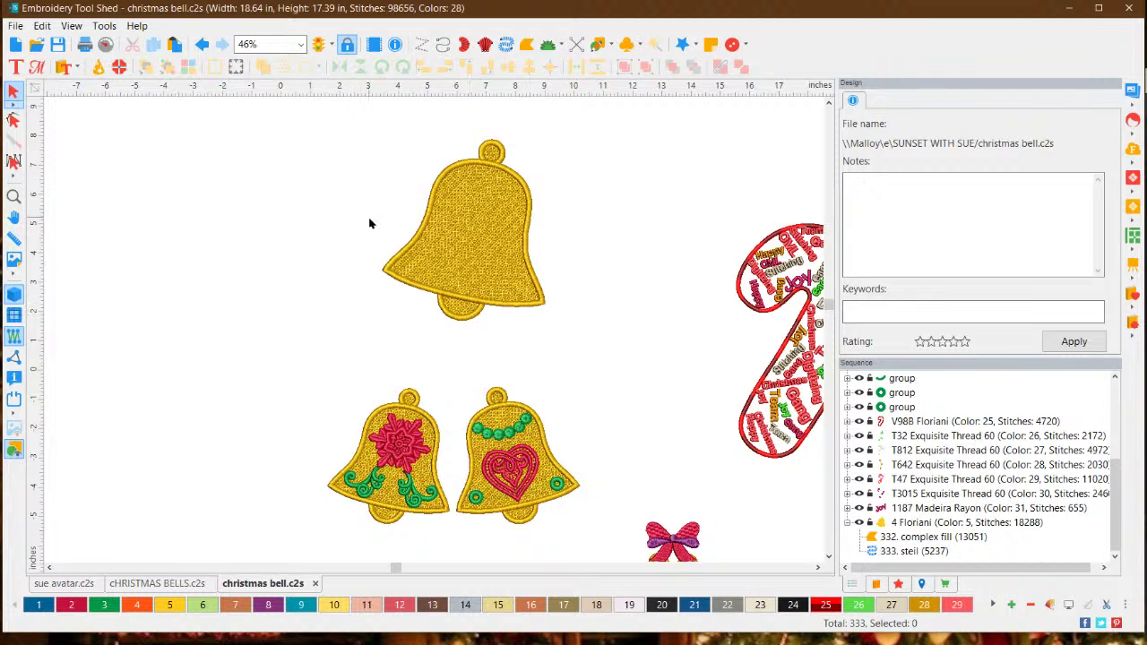
# Examine the new lace bell's mesh fill and border stitching up close.
pyautogui.scroll(3, 501, 202)
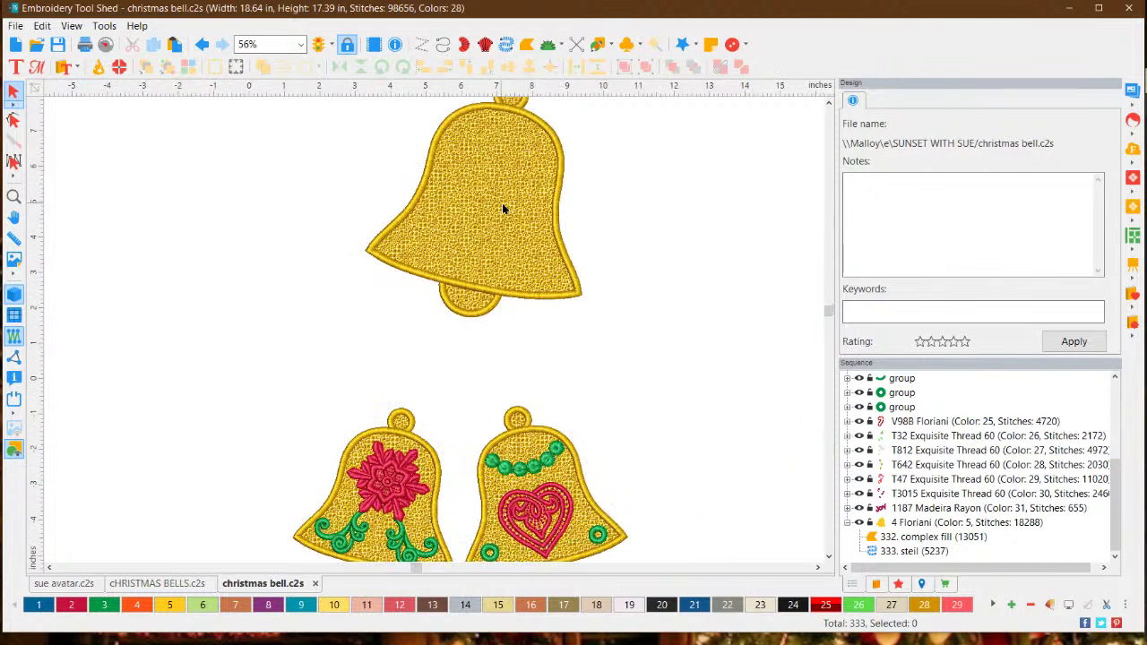
pyautogui.scroll(1, 526, 126)
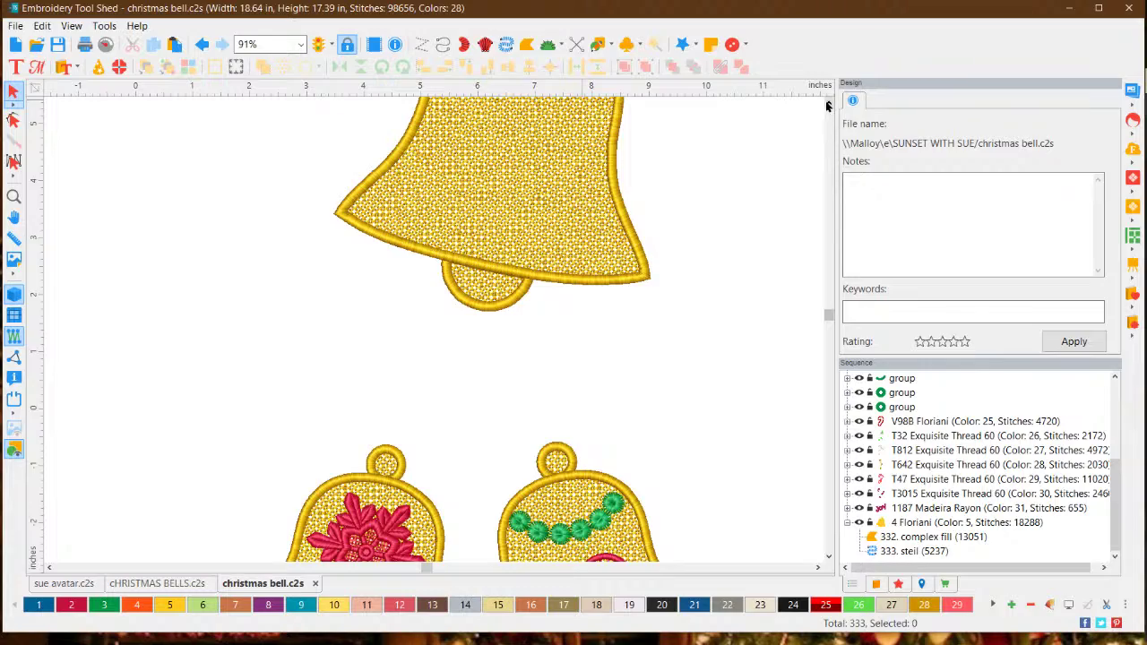
pyautogui.click(828, 104)
pyautogui.scroll(2, 489, 289)
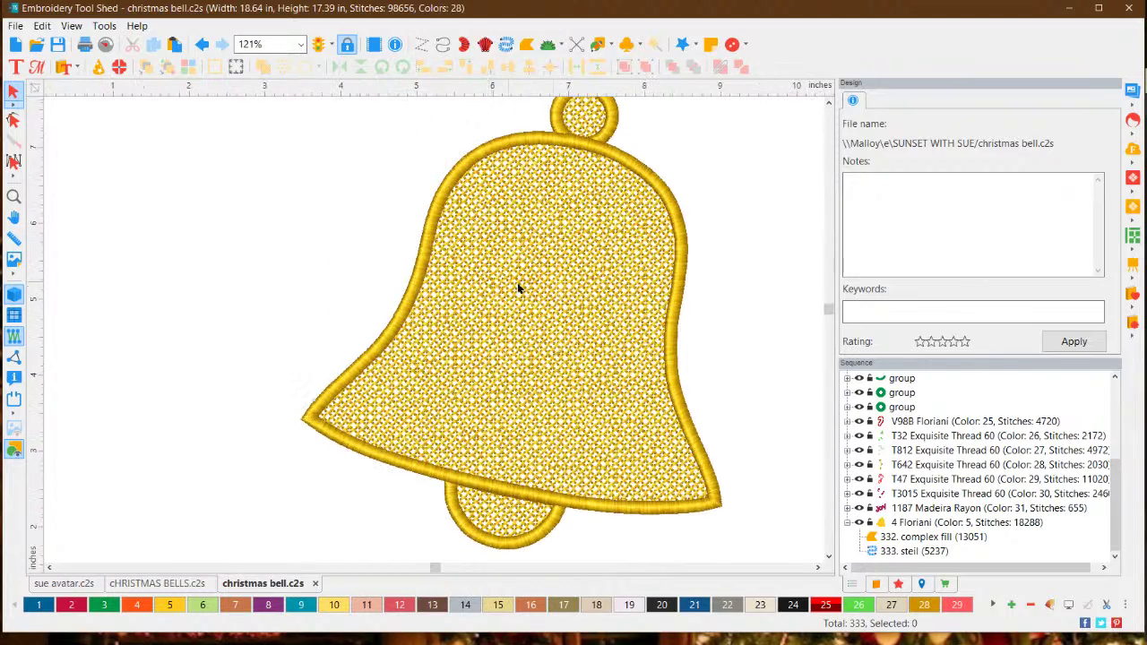
pyautogui.scroll(2, 568, 294)
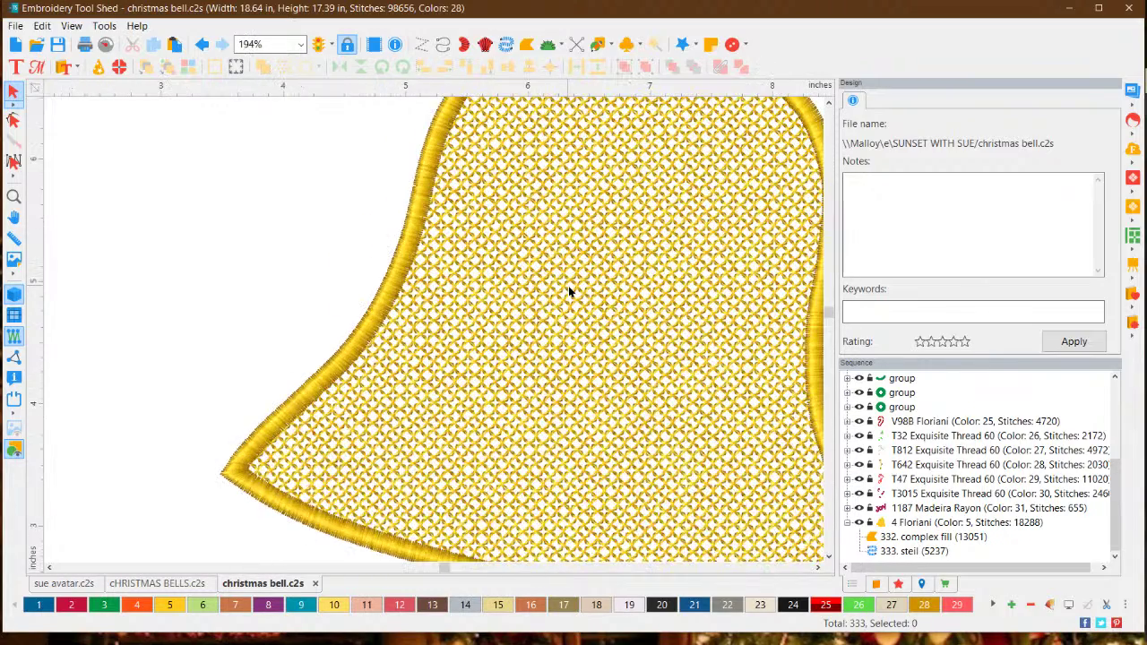
pyautogui.scroll(-1, 570, 285)
pyautogui.scroll(-1, 570, 285)
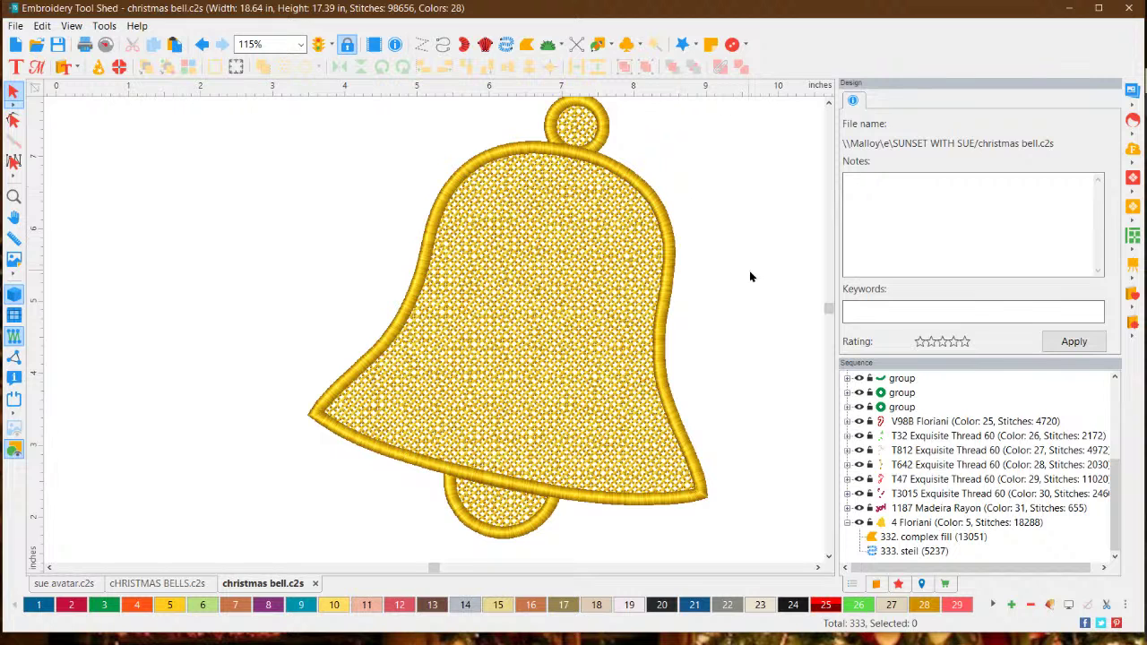
# Browse the lace library's Bubble, Classic Lace and Paisley Borders categories, and insert the first dark pointed snowflake from Potpourri.
pyautogui.click(1133, 323)
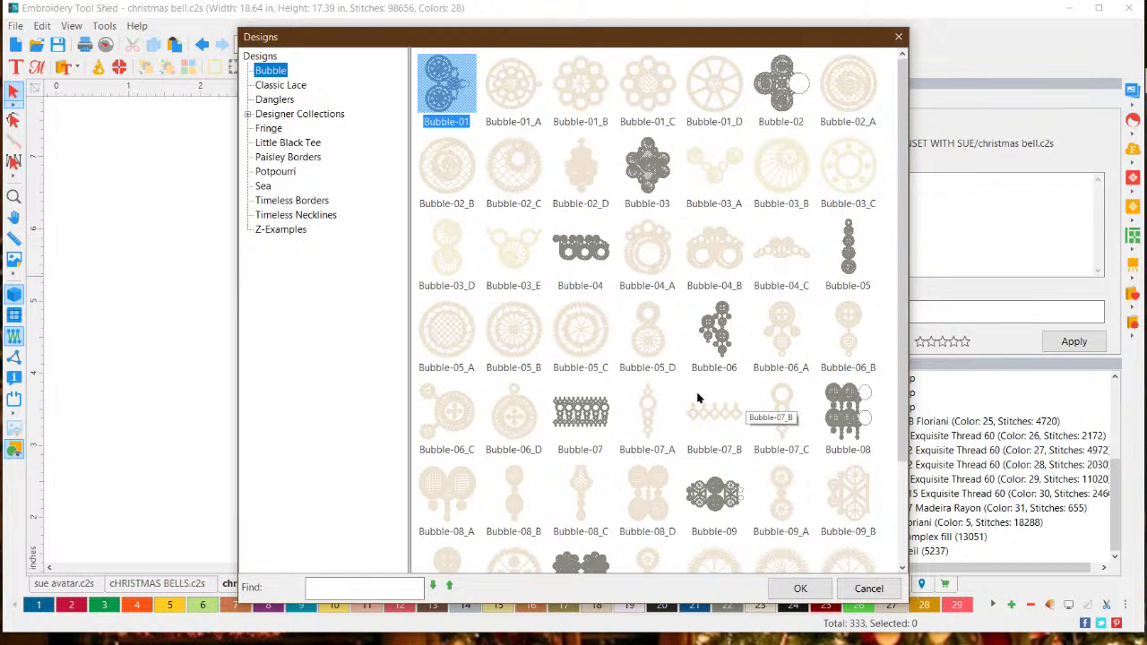
pyautogui.scroll(-3, 694, 401)
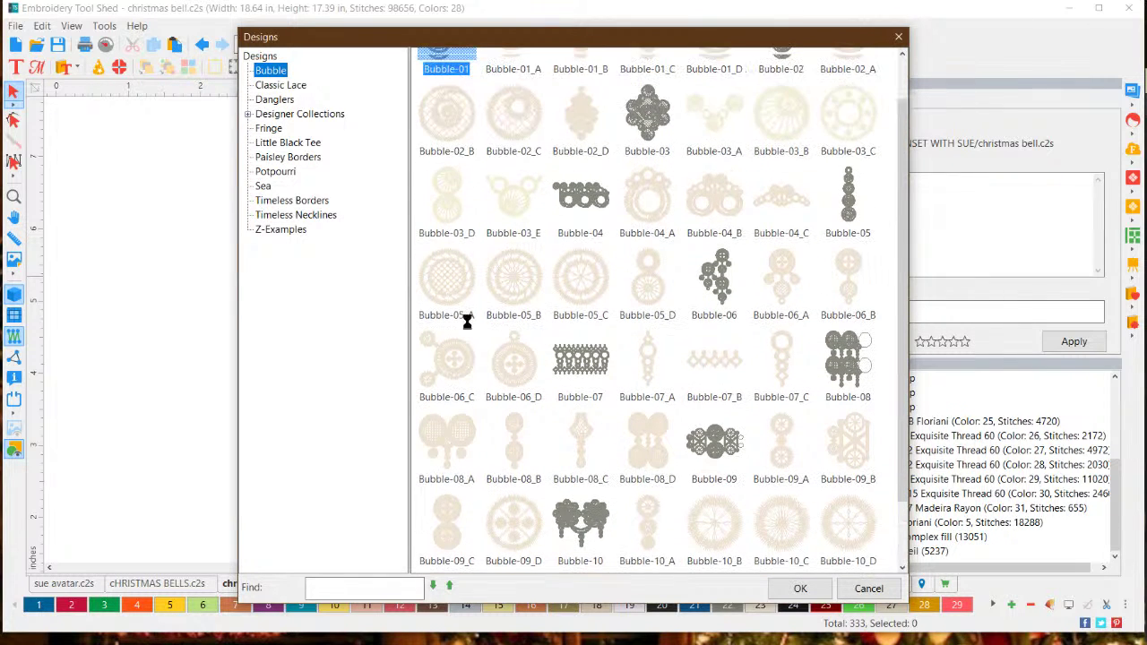
pyautogui.click(278, 85)
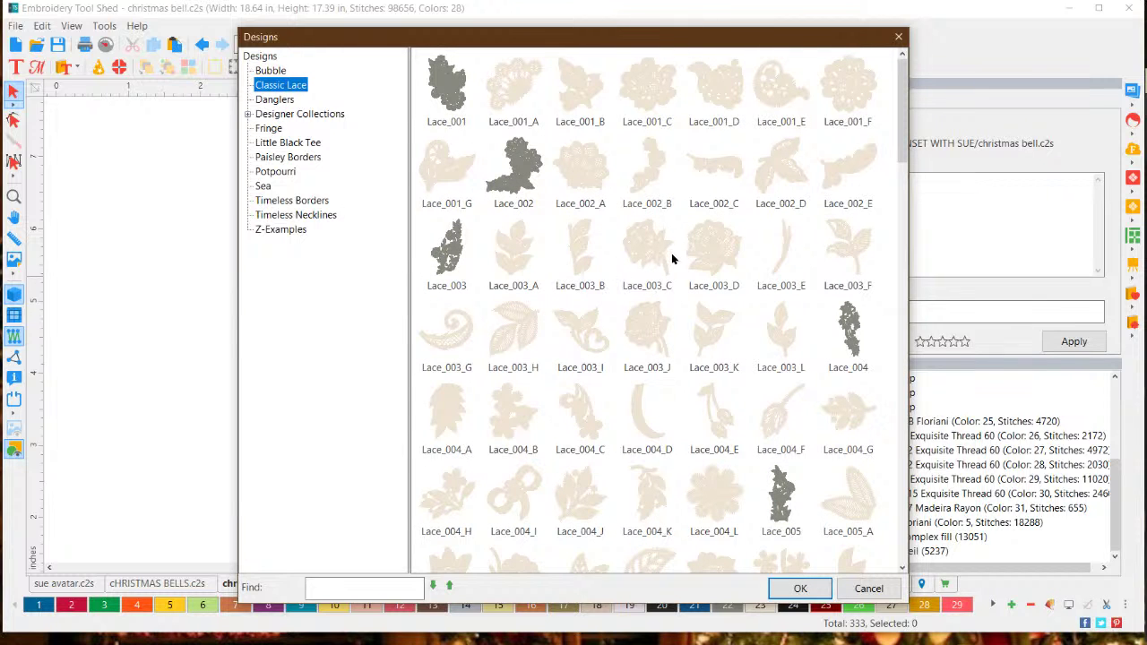
pyautogui.scroll(-2, 614, 332)
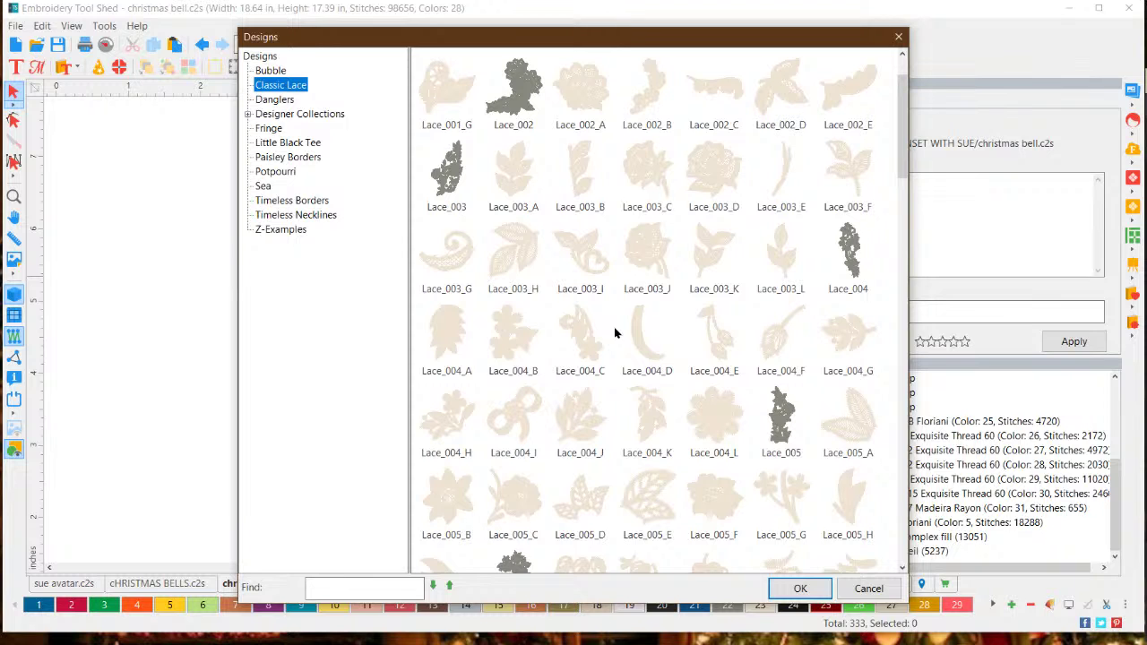
pyautogui.scroll(-2, 615, 333)
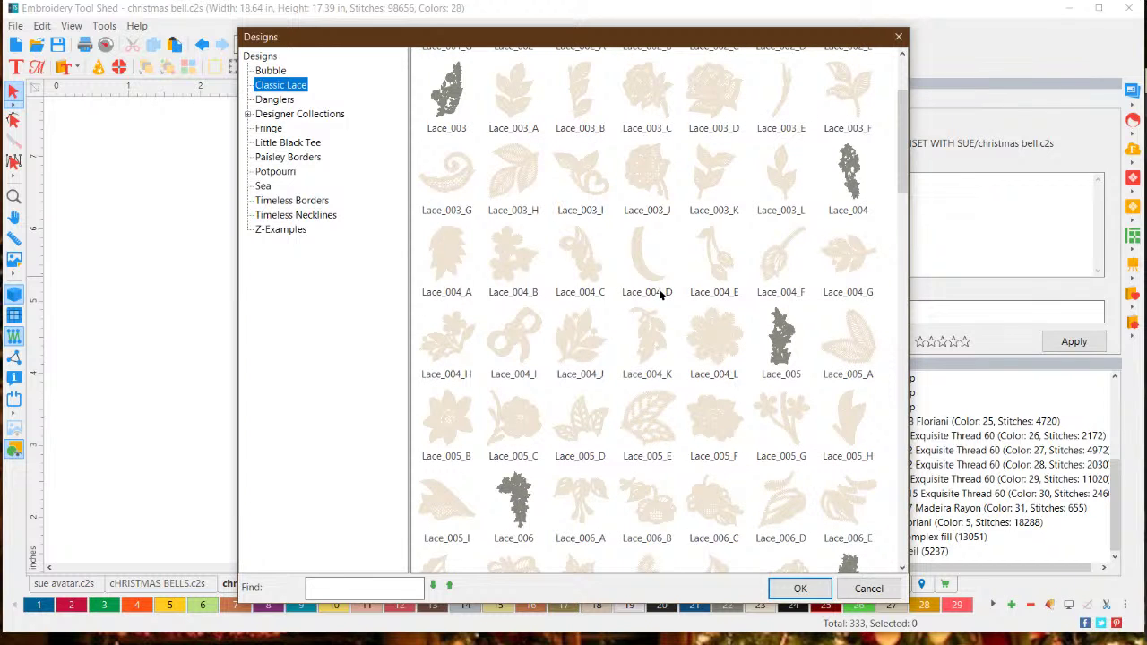
pyautogui.click(300, 159)
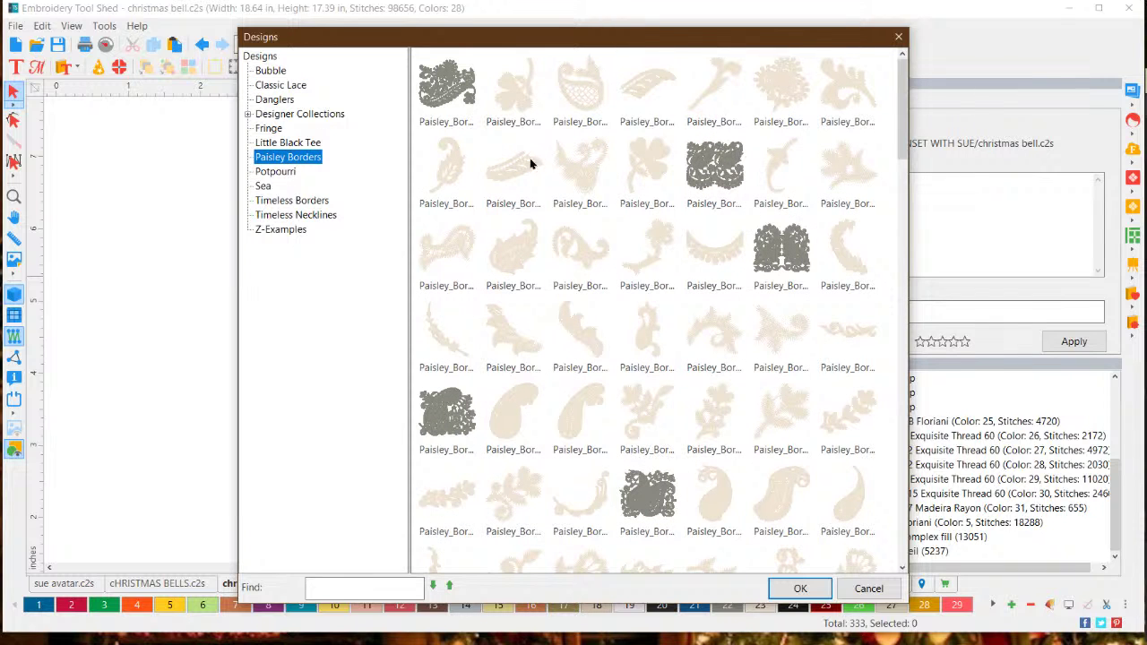
pyautogui.click(281, 171)
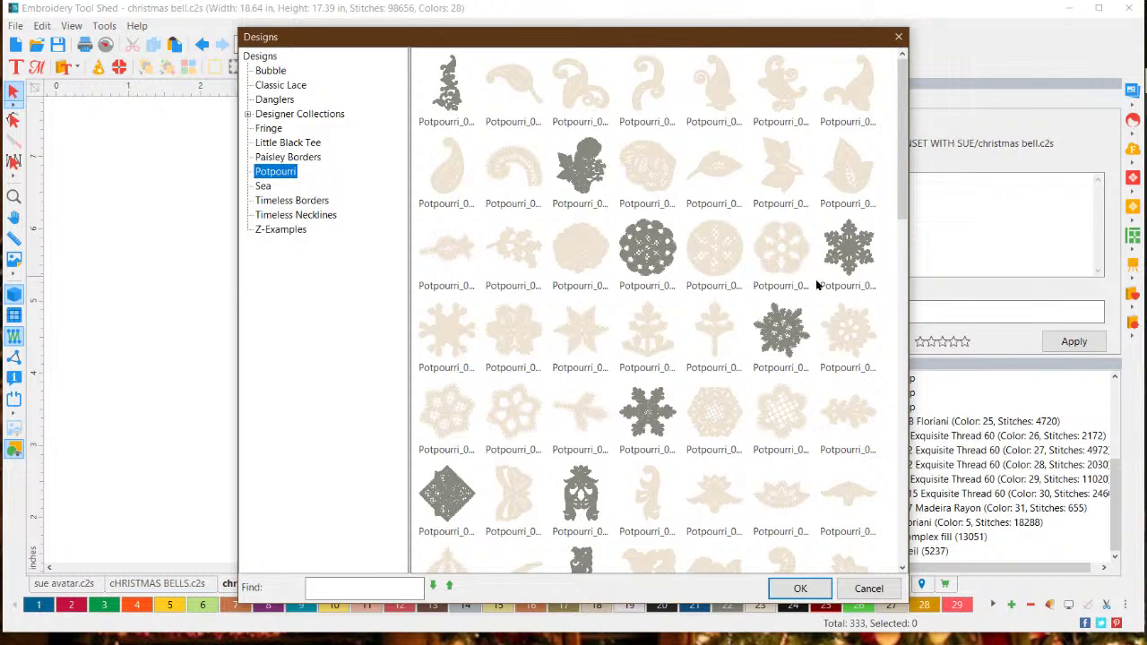
pyautogui.click(850, 242)
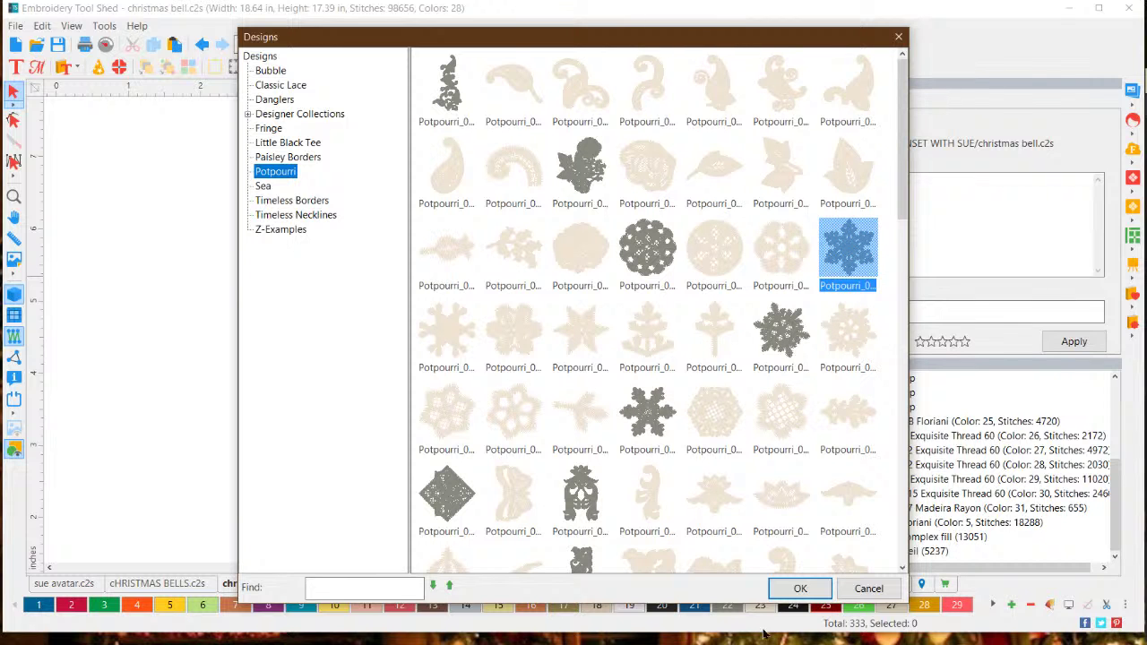
pyautogui.click(799, 588)
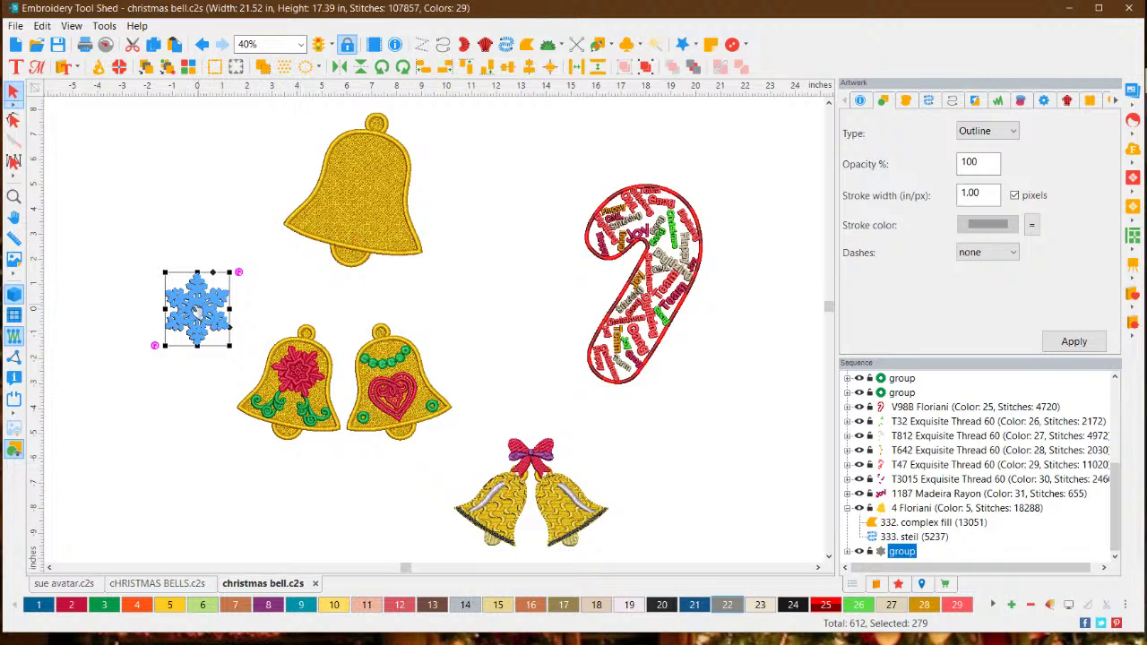
# Place the snowflake on the body of the new lace bell, and recolour it red with thread colour 2.
pyautogui.moveTo(197, 312); pyautogui.dragTo(359, 188)
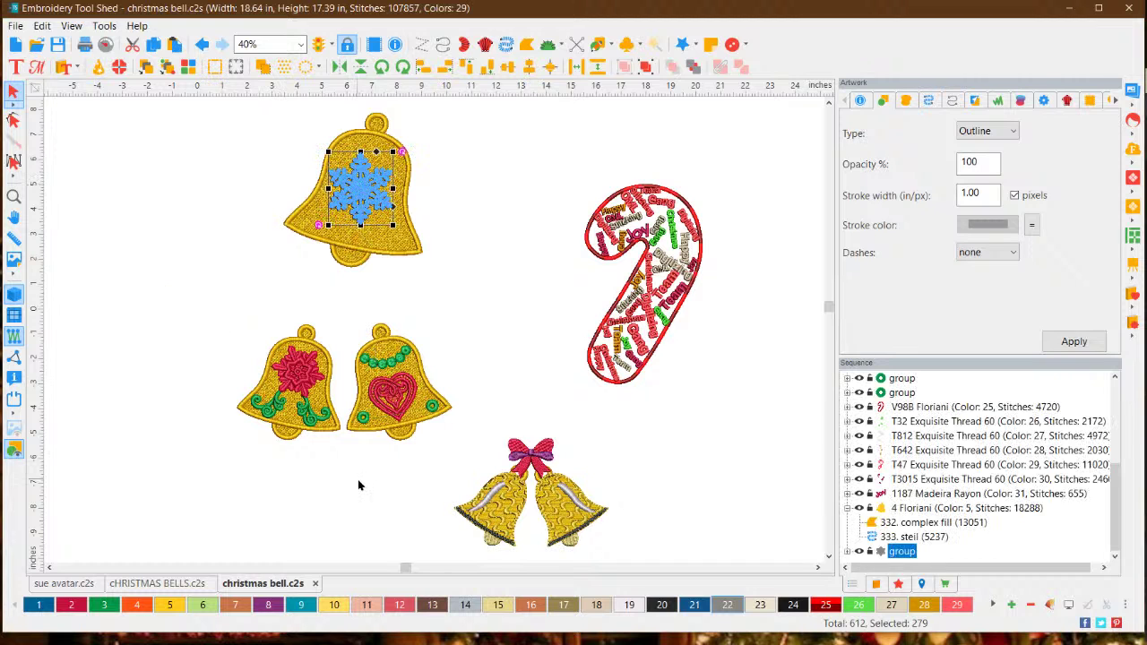
pyautogui.click(71, 607)
pyautogui.click(485, 293)
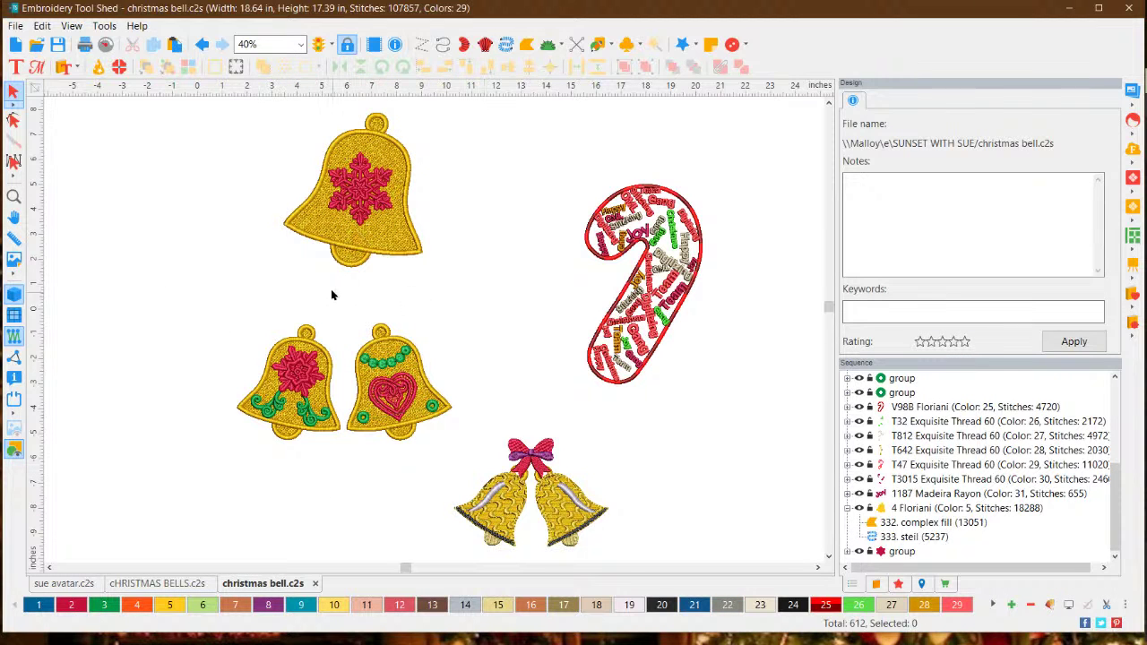
pyautogui.scroll(1, 412, 568)
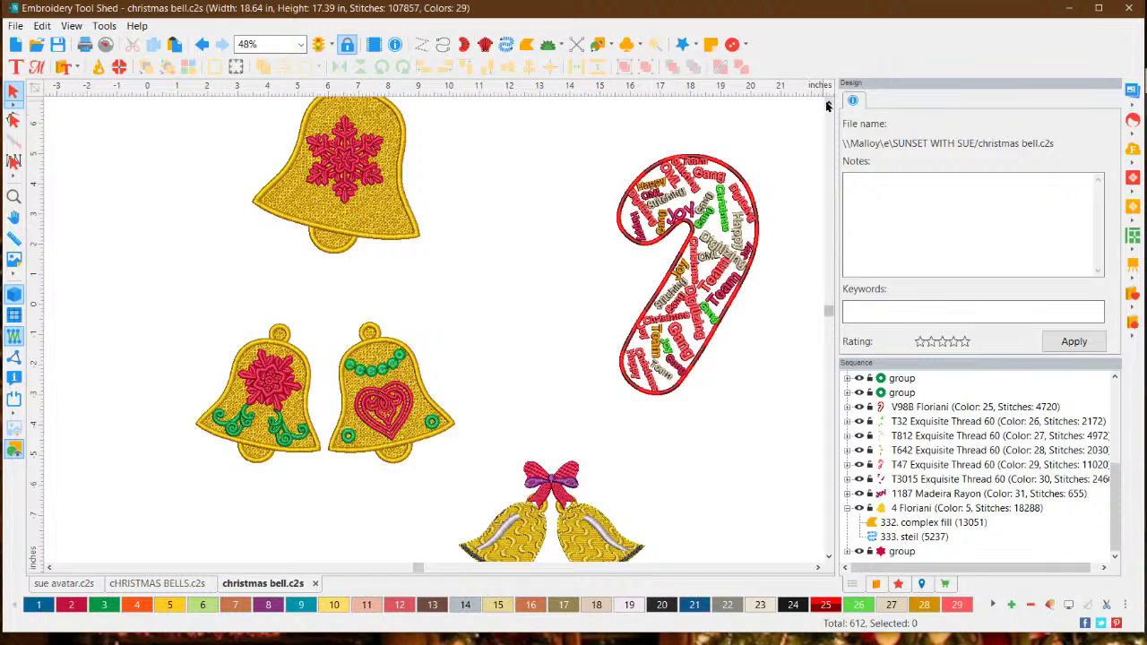
# Change the large snowflake bell's Grid fill pattern to Single.
pyautogui.moveTo(828, 106); pyautogui.dragTo(291, 269)
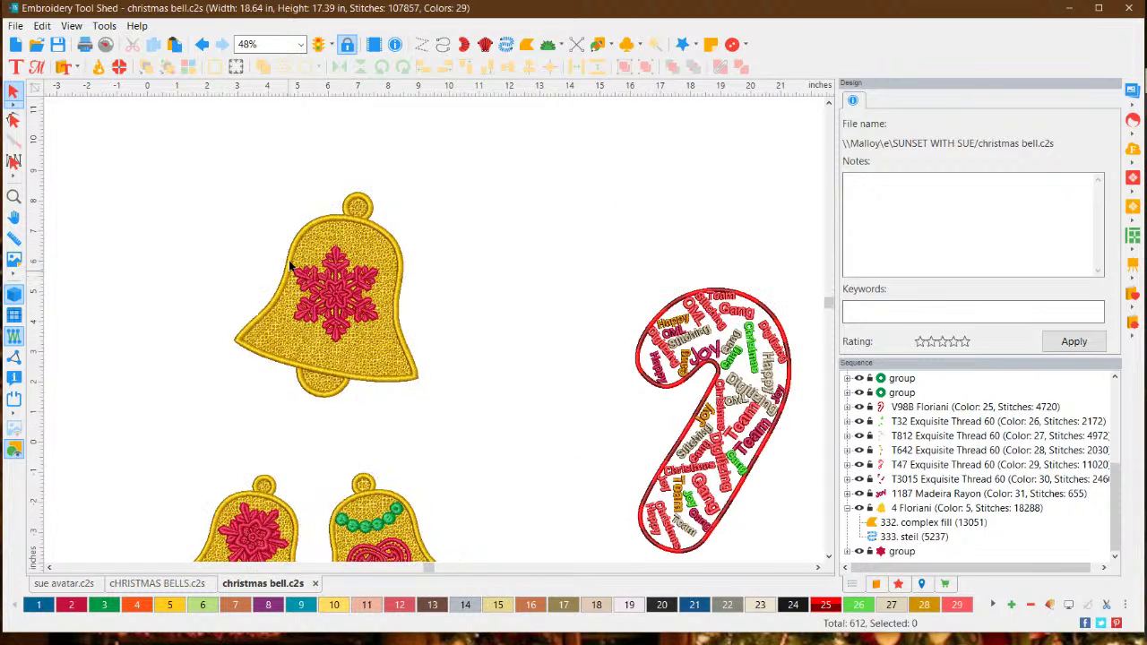
pyautogui.scroll(3, 291, 268)
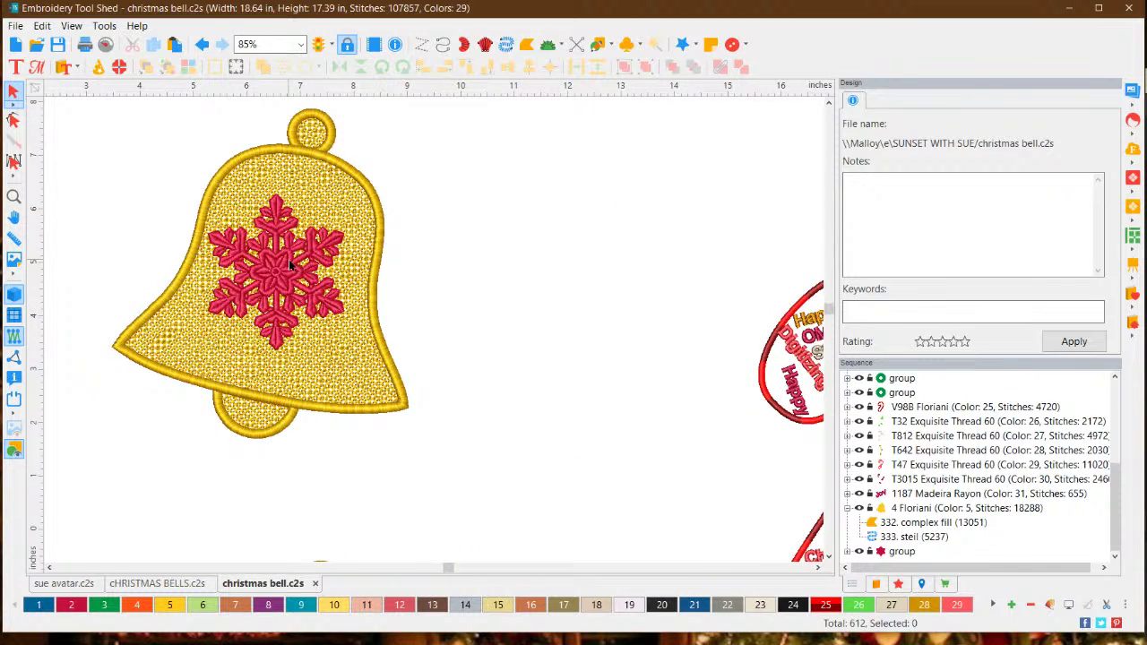
pyautogui.scroll(1, 290, 266)
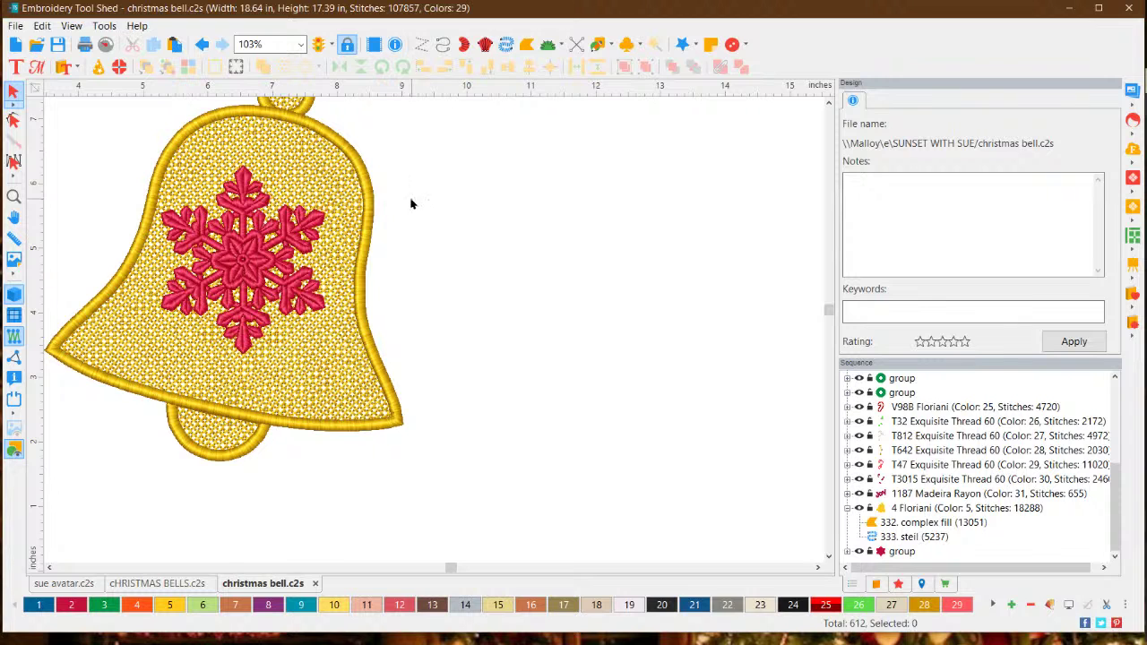
pyautogui.click(345, 200)
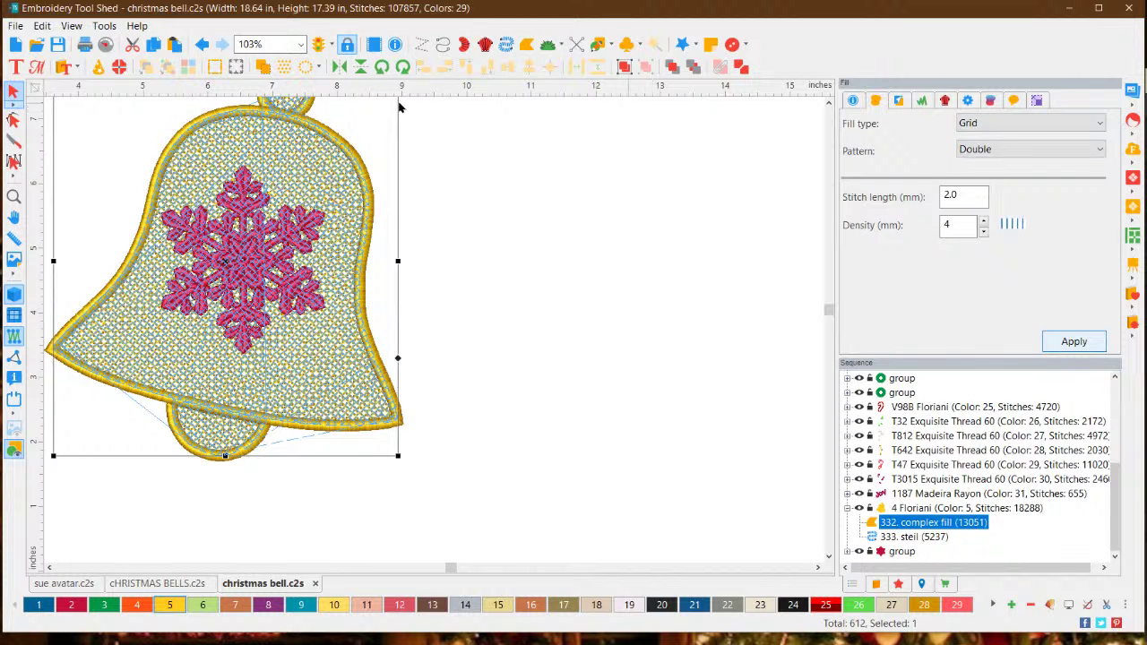
pyautogui.click(991, 154)
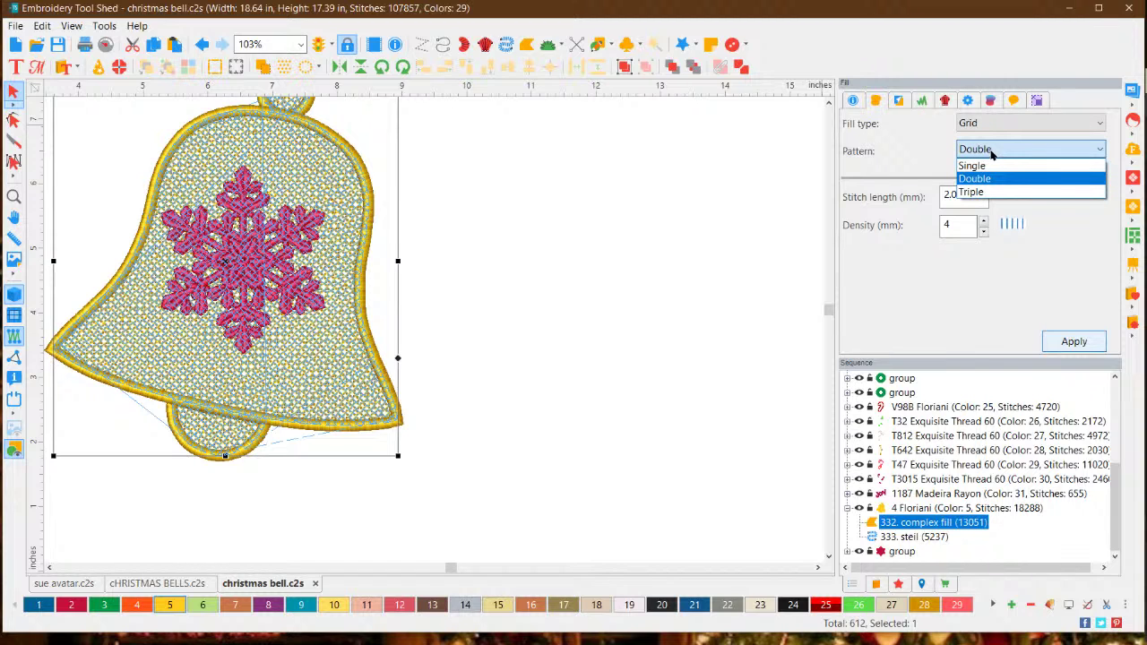
pyautogui.click(981, 169)
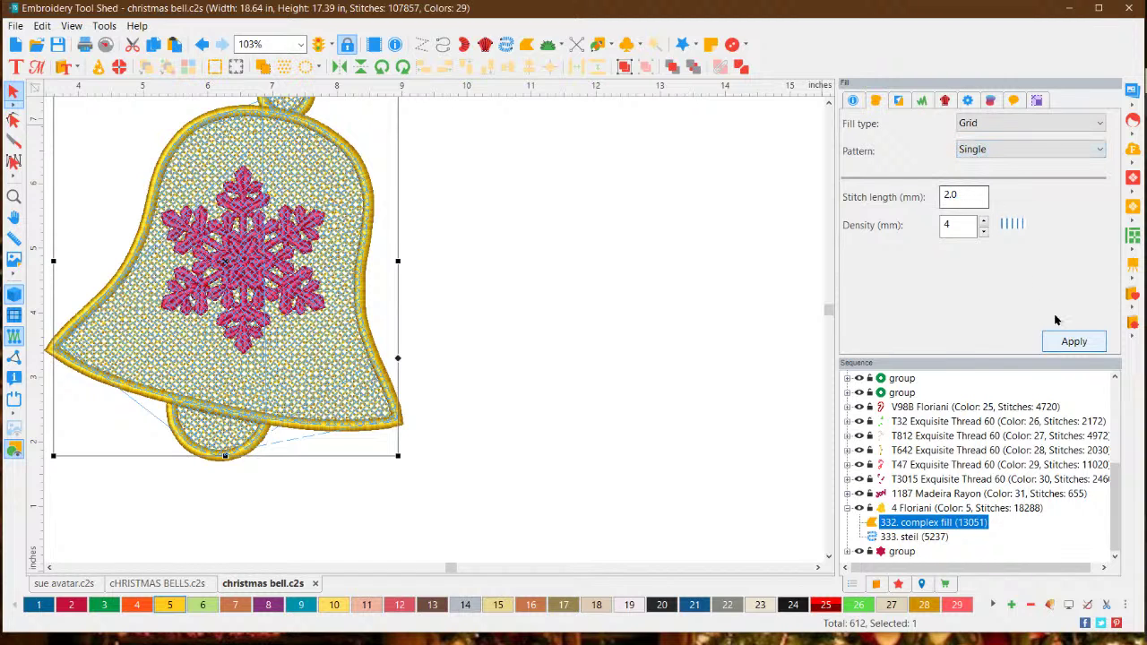
pyautogui.click(1067, 339)
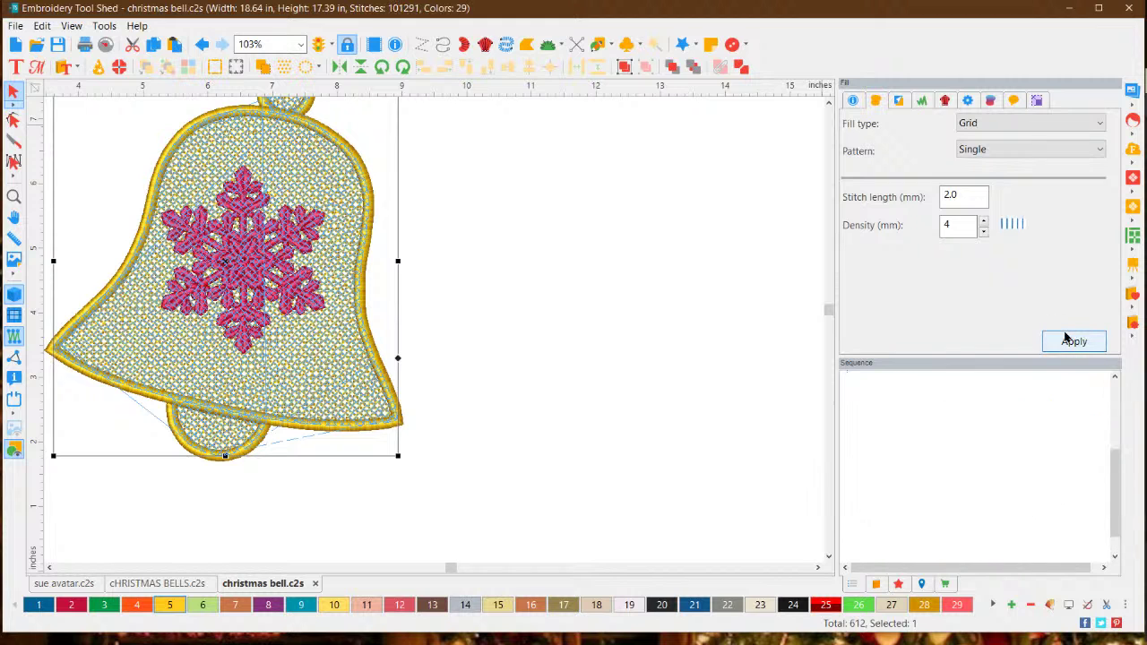
pyautogui.click(444, 305)
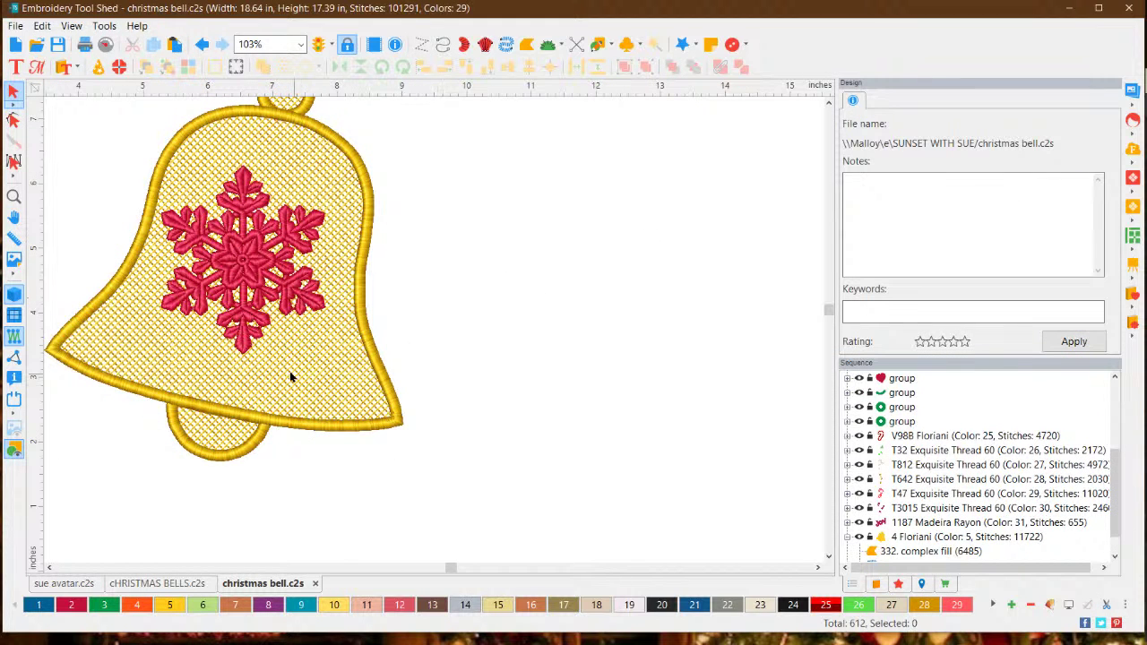
pyautogui.click(326, 359)
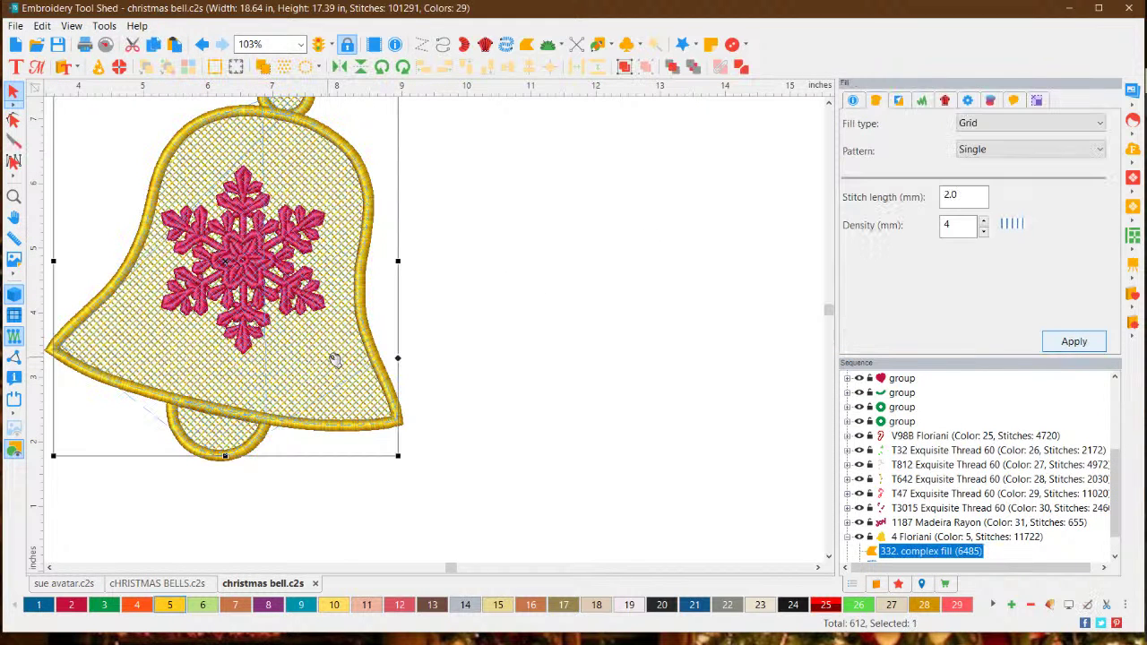
pyautogui.click(475, 314)
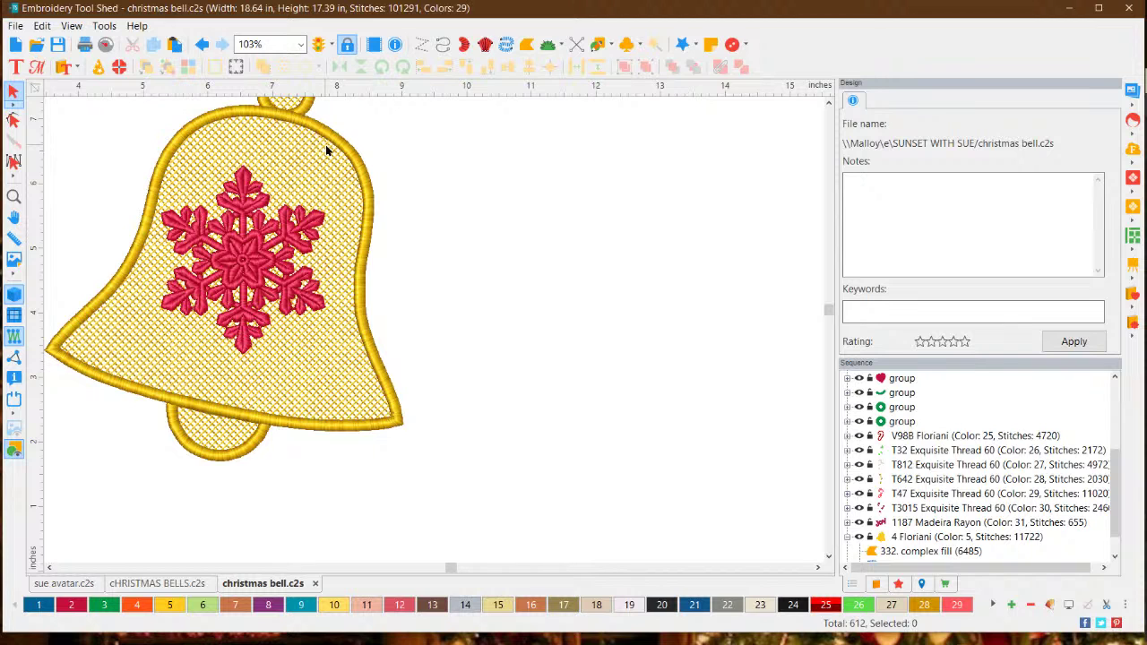
# Clear the mesh from the large bell's hanging ring by deleting the fill's side nodes and moving its top node down to the bell's crown.
pyautogui.click(829, 102)
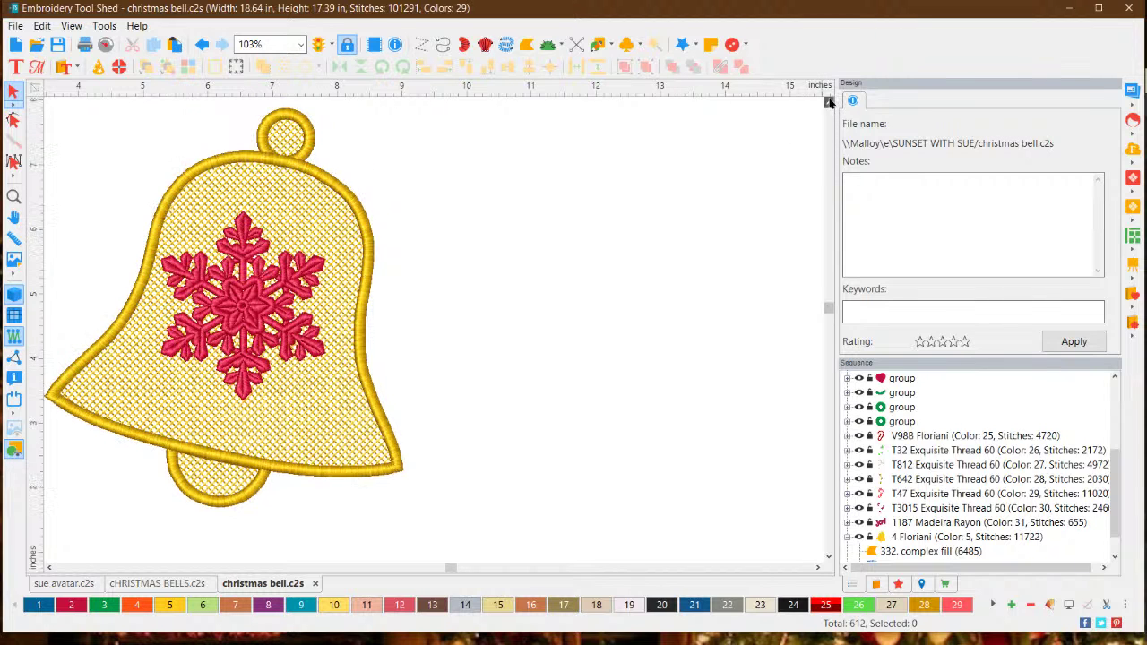
pyautogui.click(829, 102)
pyautogui.click(828, 102)
pyautogui.click(265, 294)
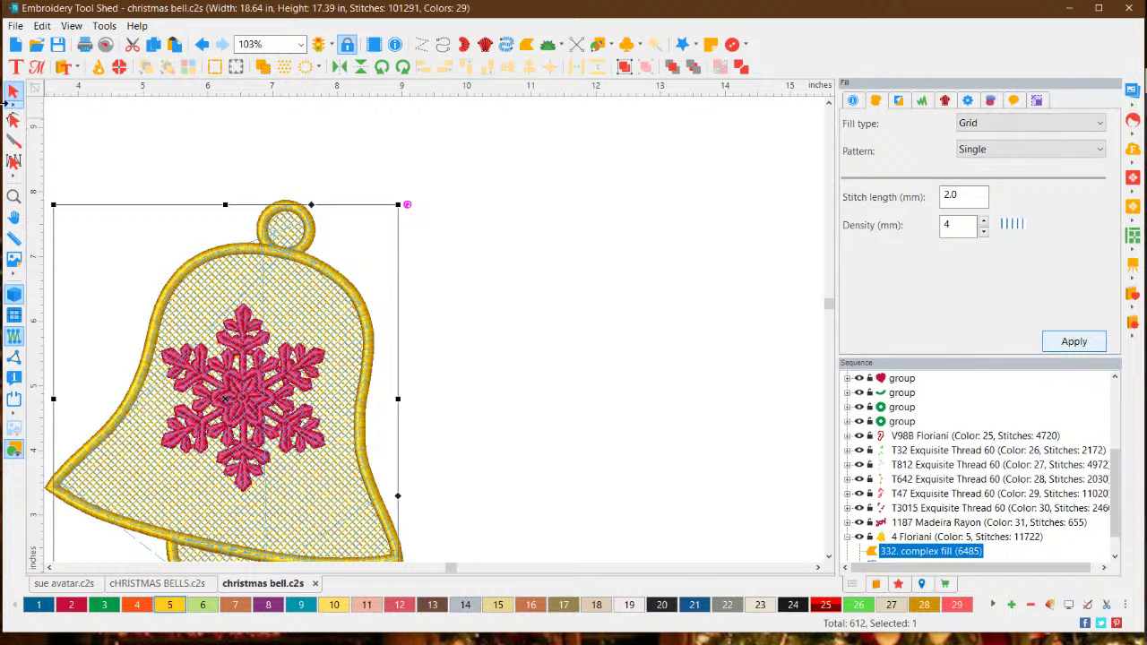
pyautogui.click(14, 119)
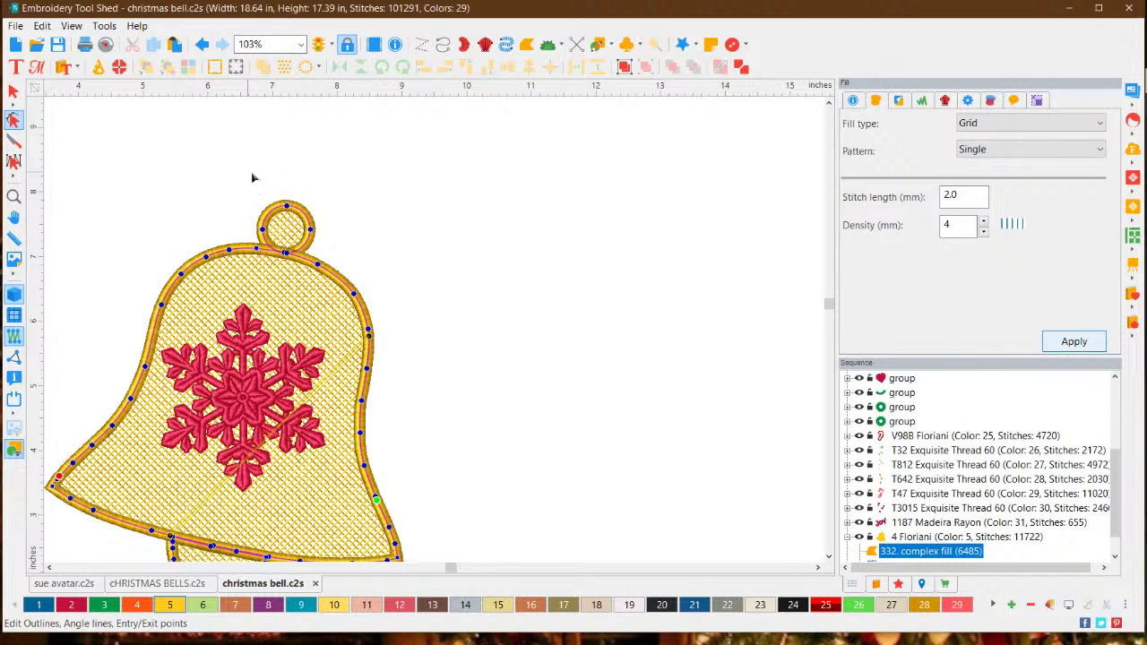
pyautogui.moveTo(249, 172); pyautogui.dragTo(350, 243)
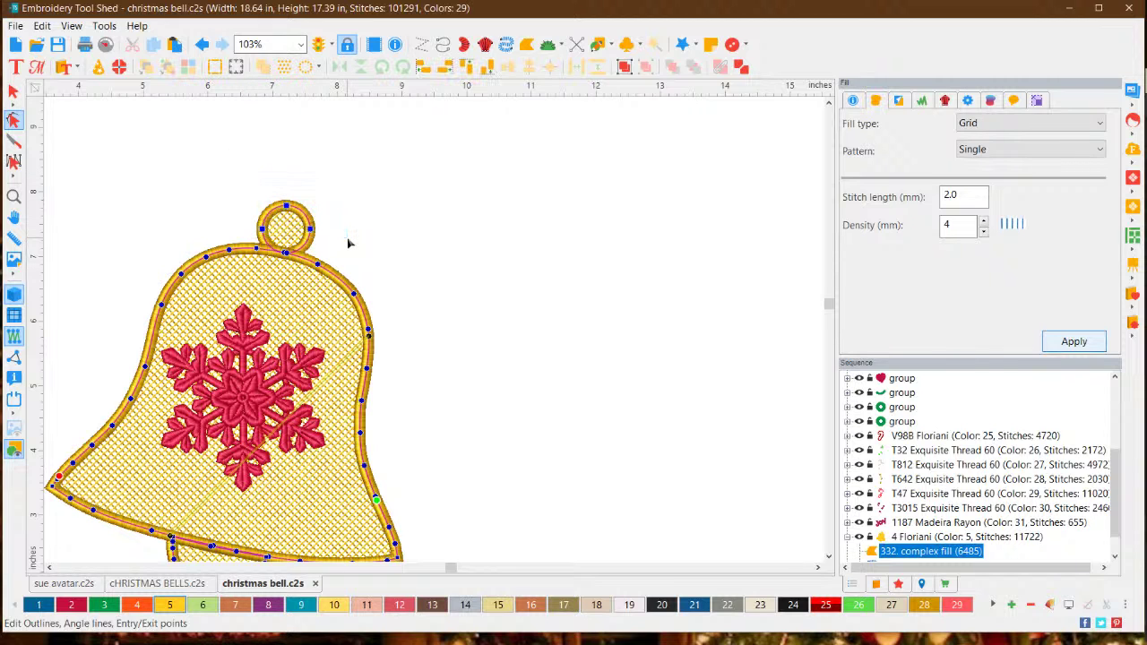
pyautogui.click(286, 207)
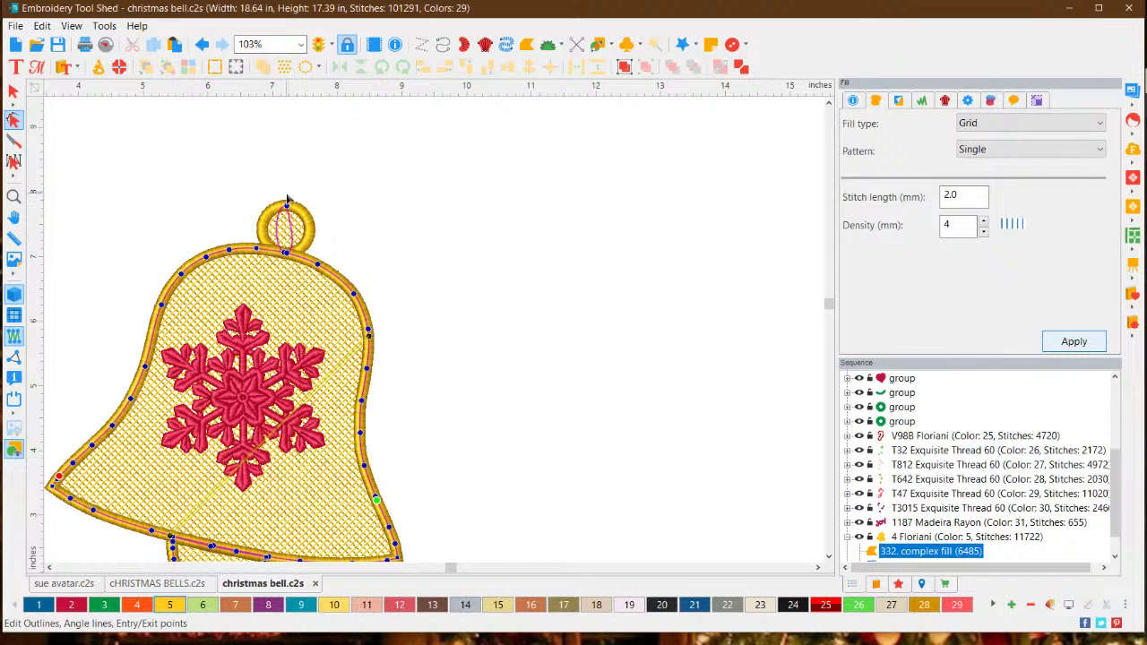
pyautogui.moveTo(289, 209)
pyautogui.moveTo(287, 208); pyautogui.dragTo(283, 227)
pyautogui.moveTo(283, 229)
pyautogui.mouseDown()
pyautogui.moveTo(274, 244)
pyautogui.moveTo(299, 235)
pyautogui.moveTo(284, 241)
pyautogui.mouseUp()
pyautogui.click(1072, 343)
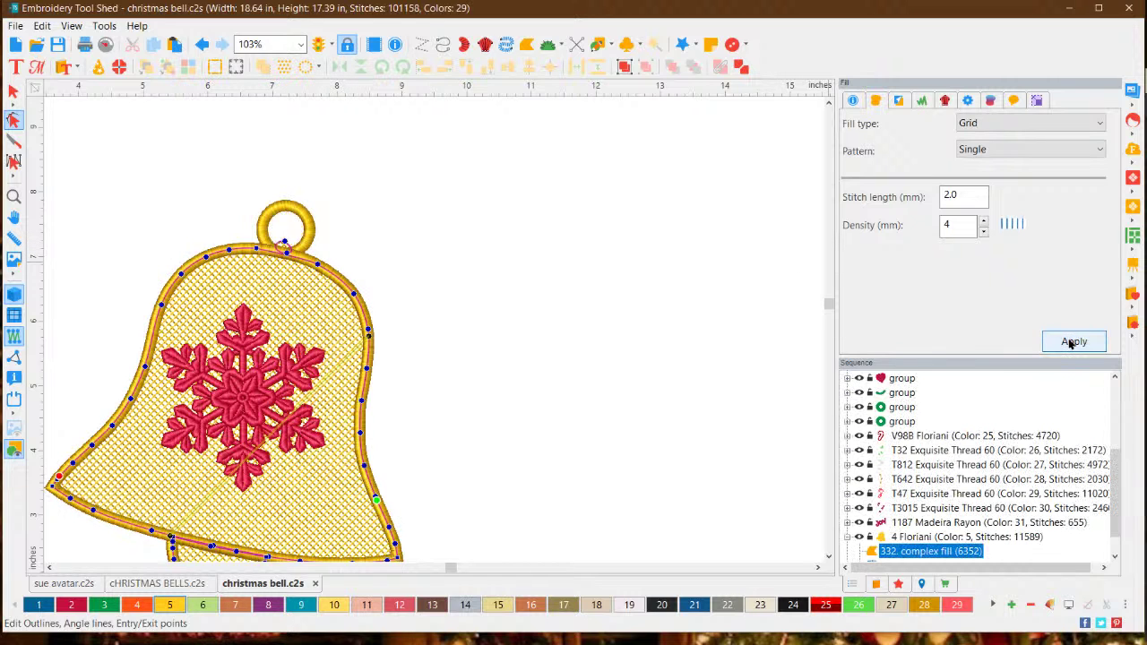
pyautogui.click(367, 247)
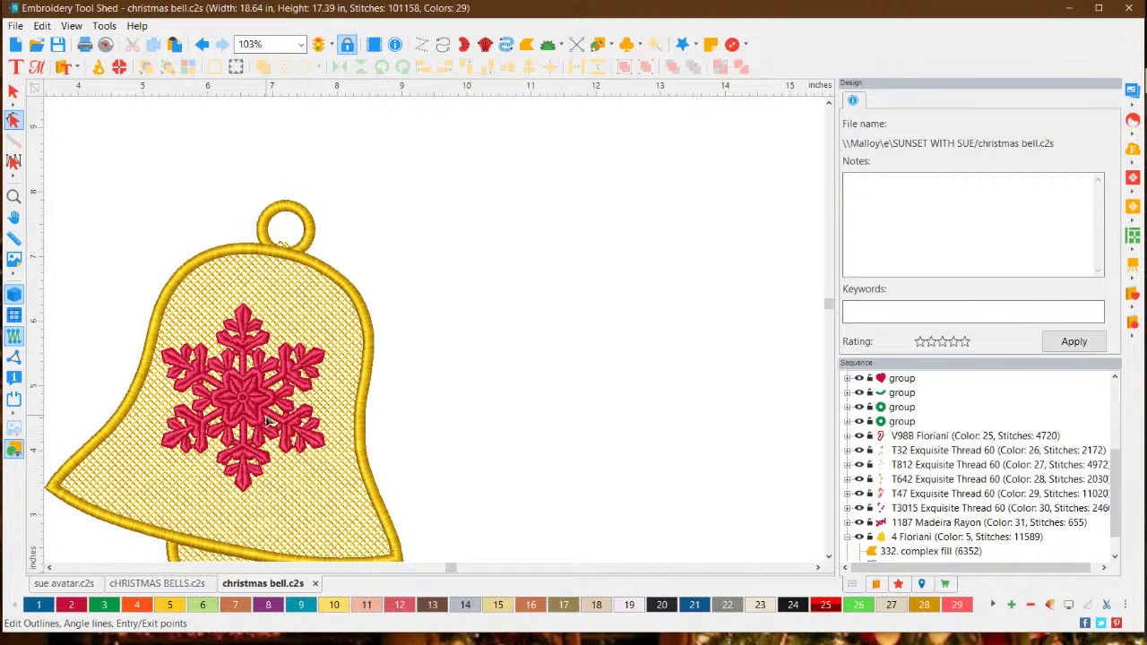
# Examine the finished snowflake bell alongside the smaller lace bells and the bow-topped pair.
pyautogui.click(12, 90)
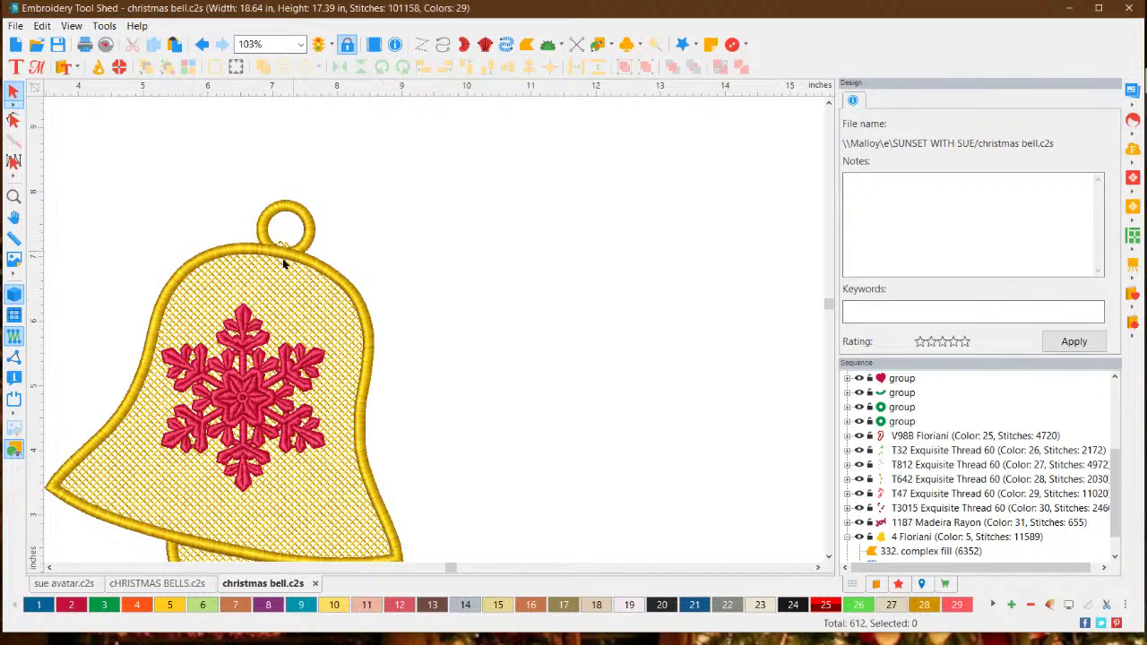
pyautogui.click(301, 293)
pyautogui.click(499, 297)
pyautogui.scroll(-2, 182, 288)
pyautogui.scroll(-1, 182, 288)
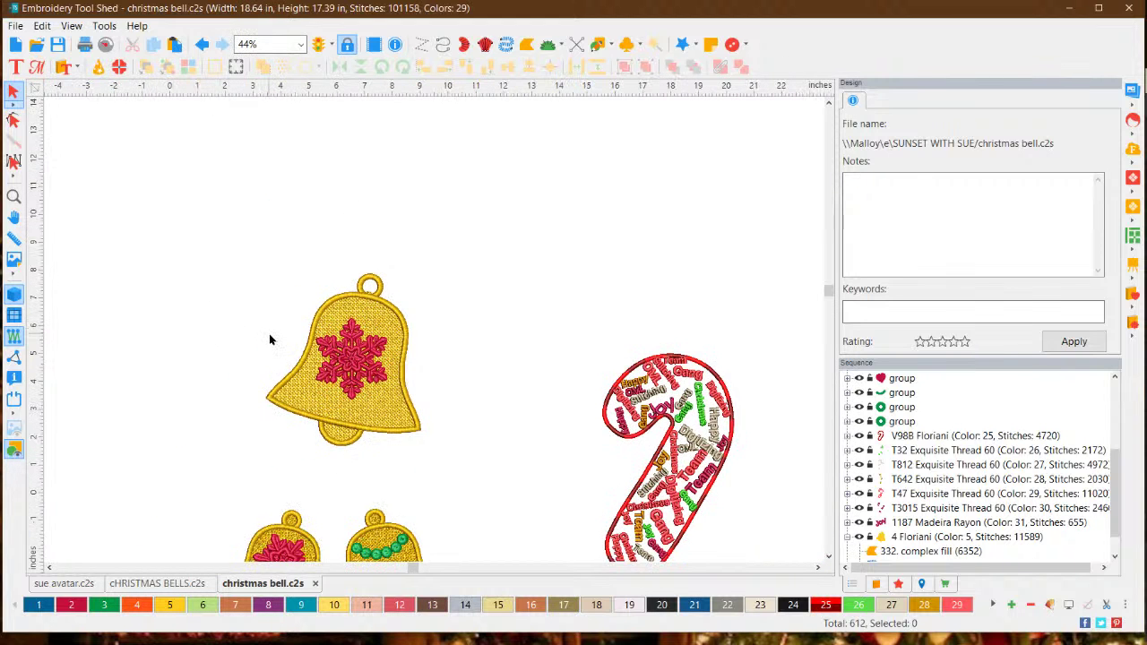
pyautogui.scroll(2, 269, 339)
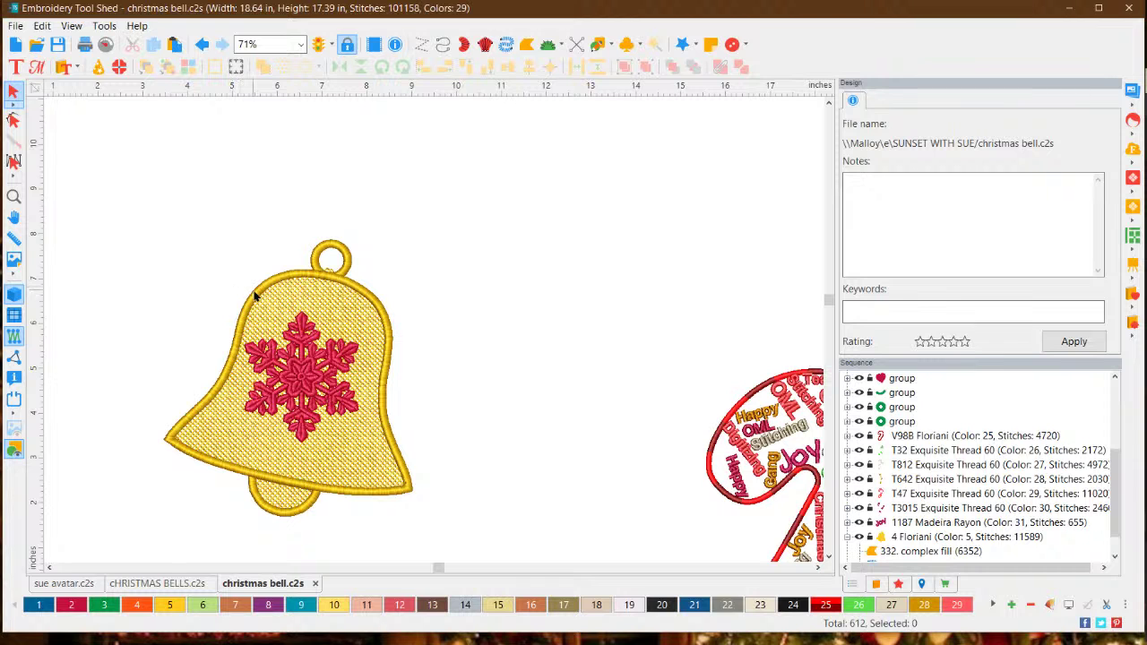
pyautogui.scroll(-5, 386, 365)
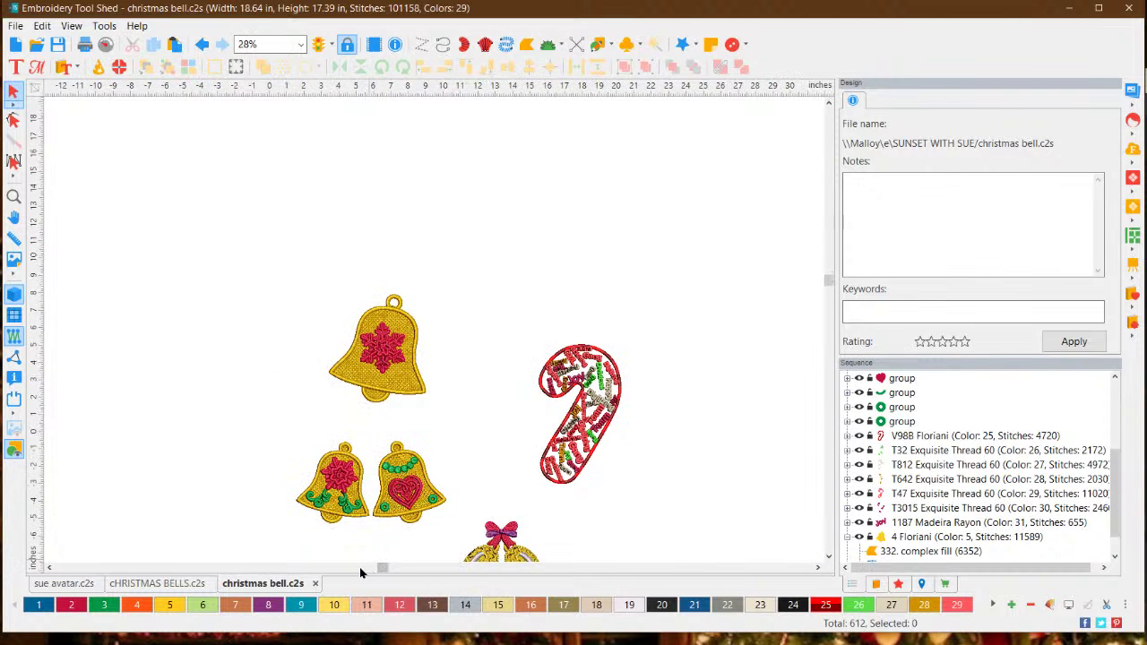
pyautogui.click(828, 557)
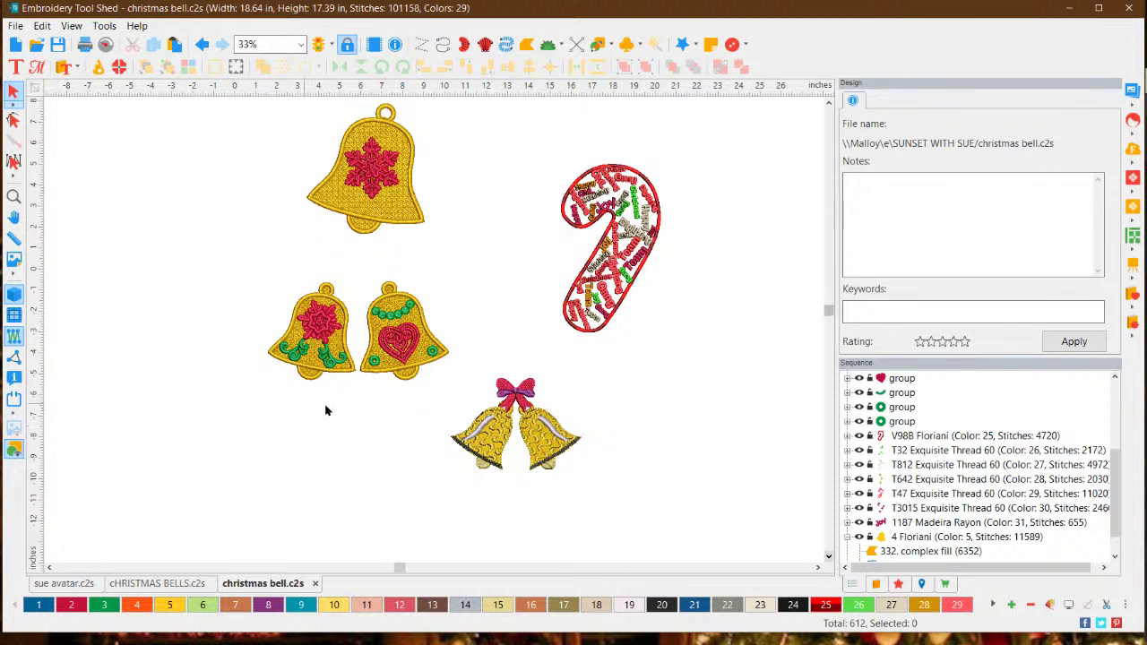
pyautogui.scroll(1, 349, 420)
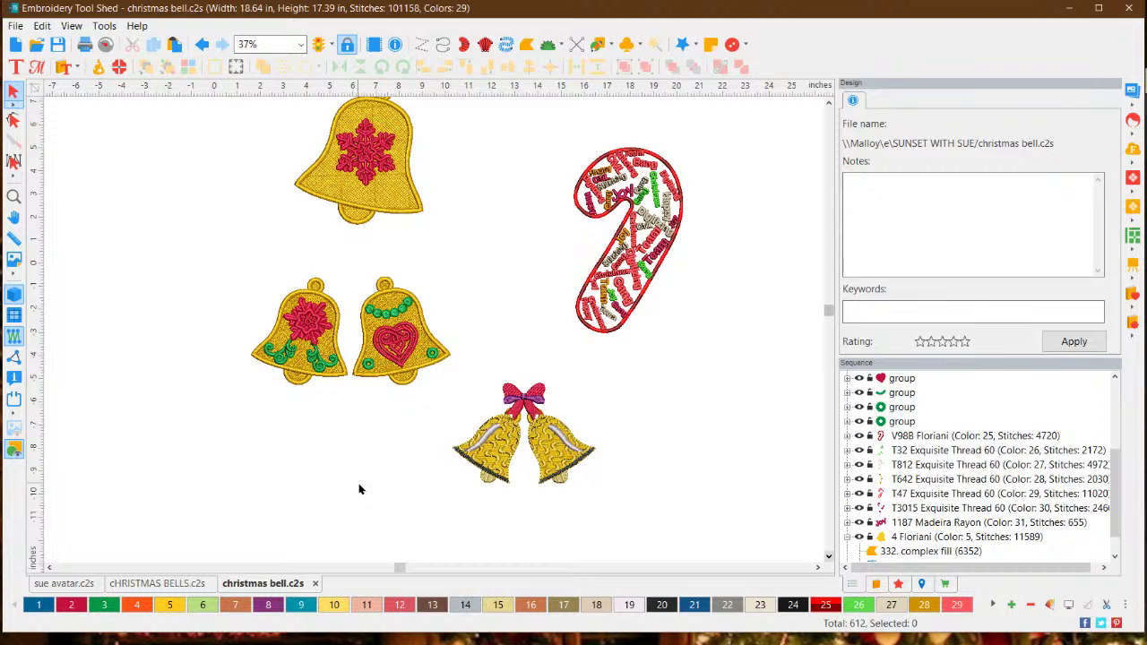
# Switch to the cHRISTMAS BELLS.c2s design and examine the bell construction stages, from the rectangles and curved outlines to the finished bells.
pyautogui.click(168, 583)
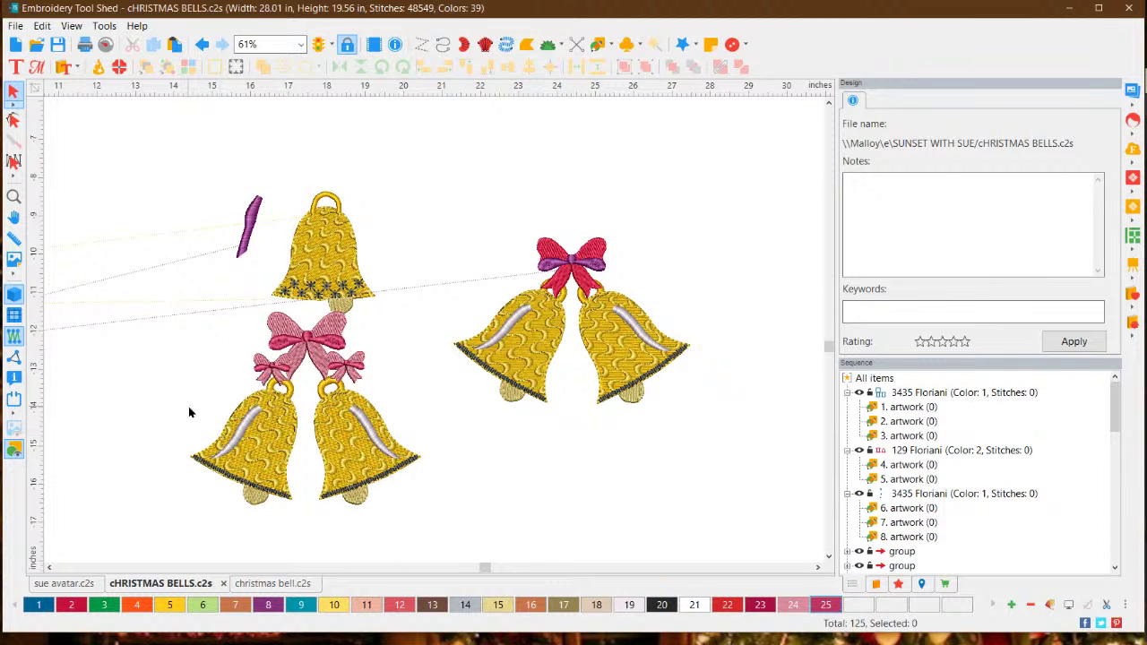
pyautogui.scroll(-5, 189, 412)
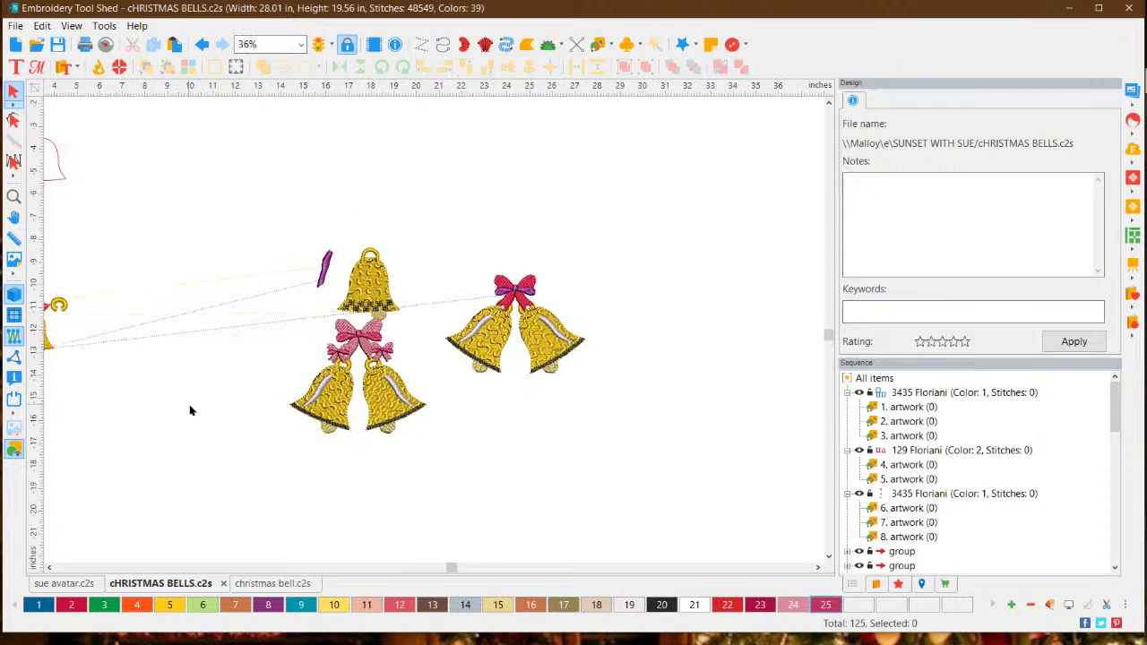
pyautogui.click(50, 567)
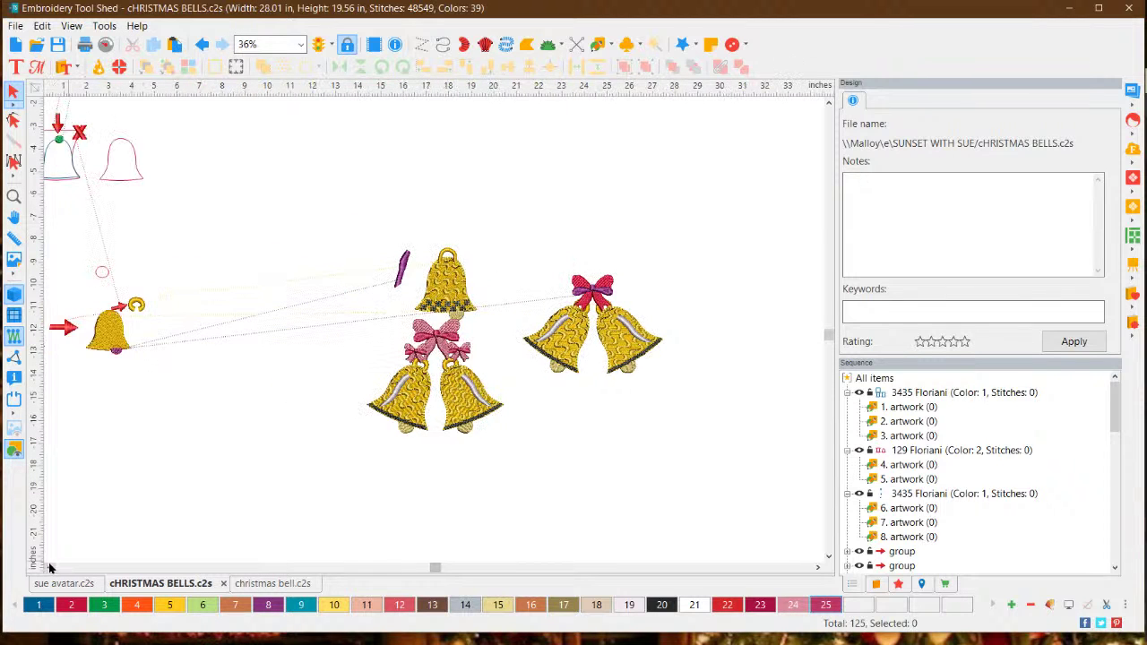
pyautogui.click(49, 567)
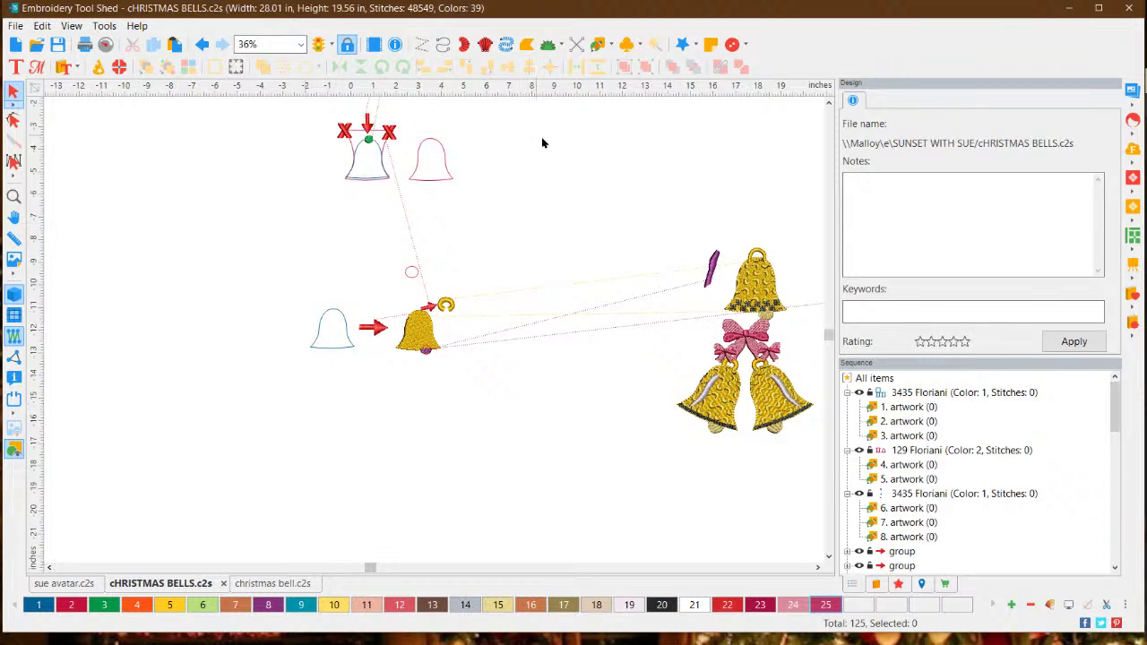
pyautogui.click(829, 104)
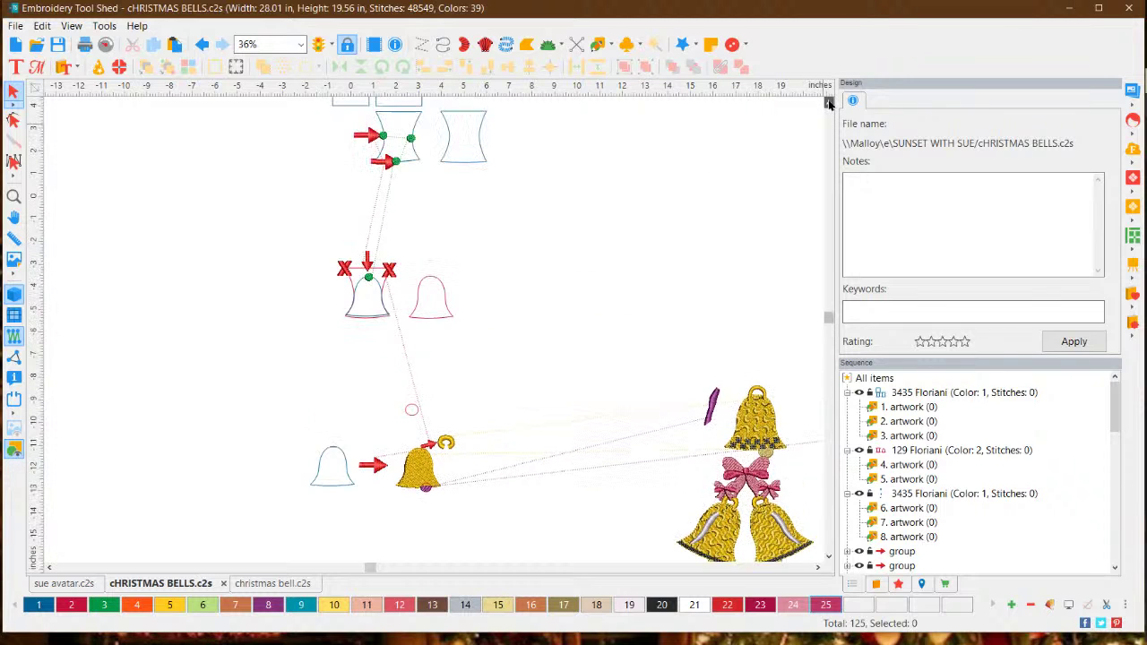
pyautogui.click(828, 104)
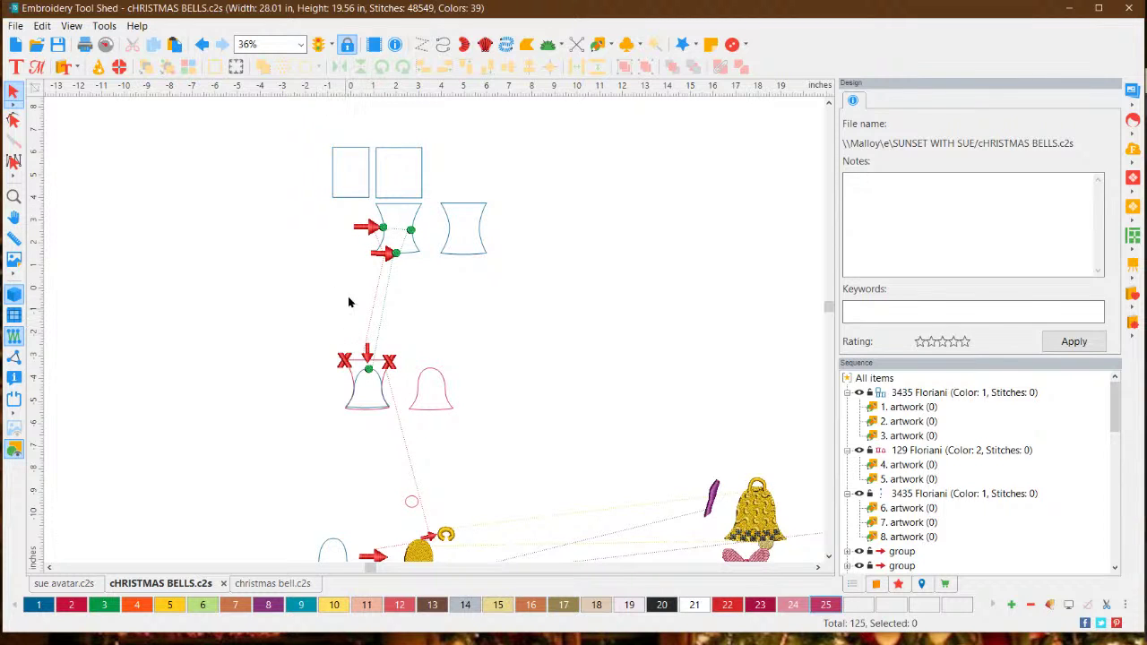
pyautogui.click(423, 158)
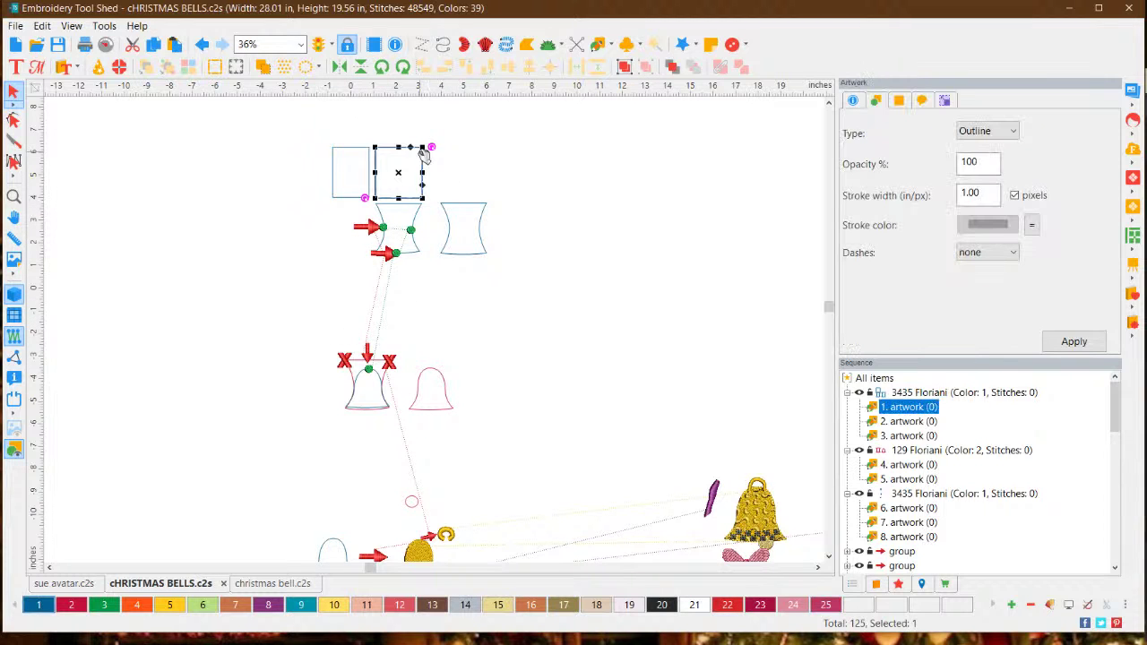
pyautogui.moveTo(392, 170); pyautogui.dragTo(621, 332)
pyautogui.click(657, 428)
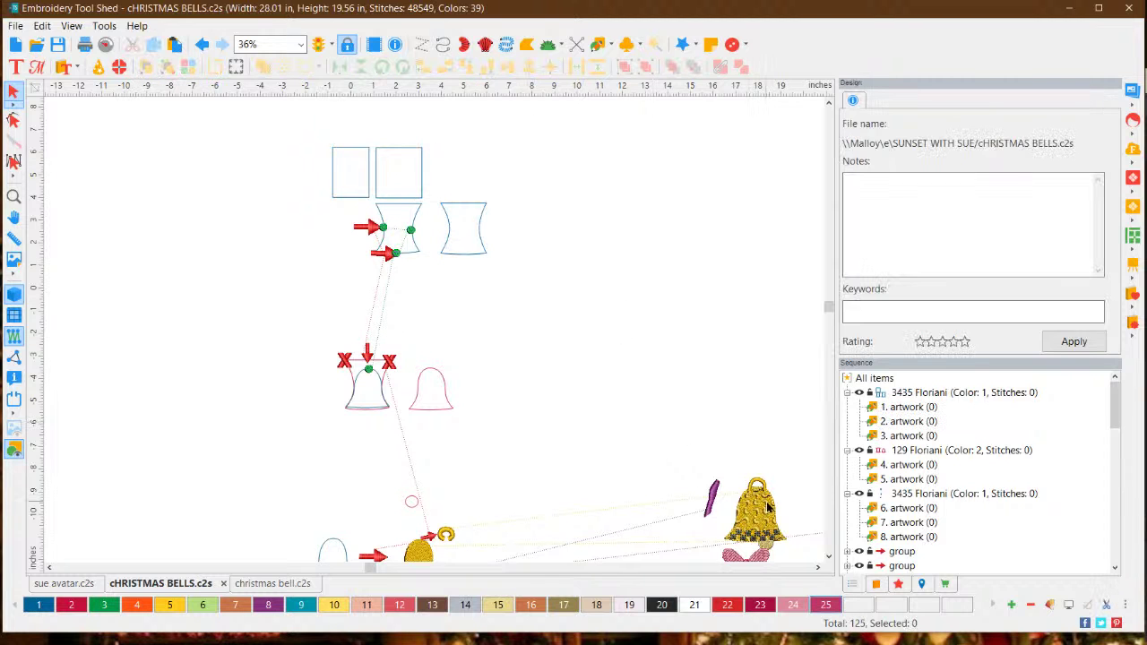
pyautogui.scroll(-2, 489, 457)
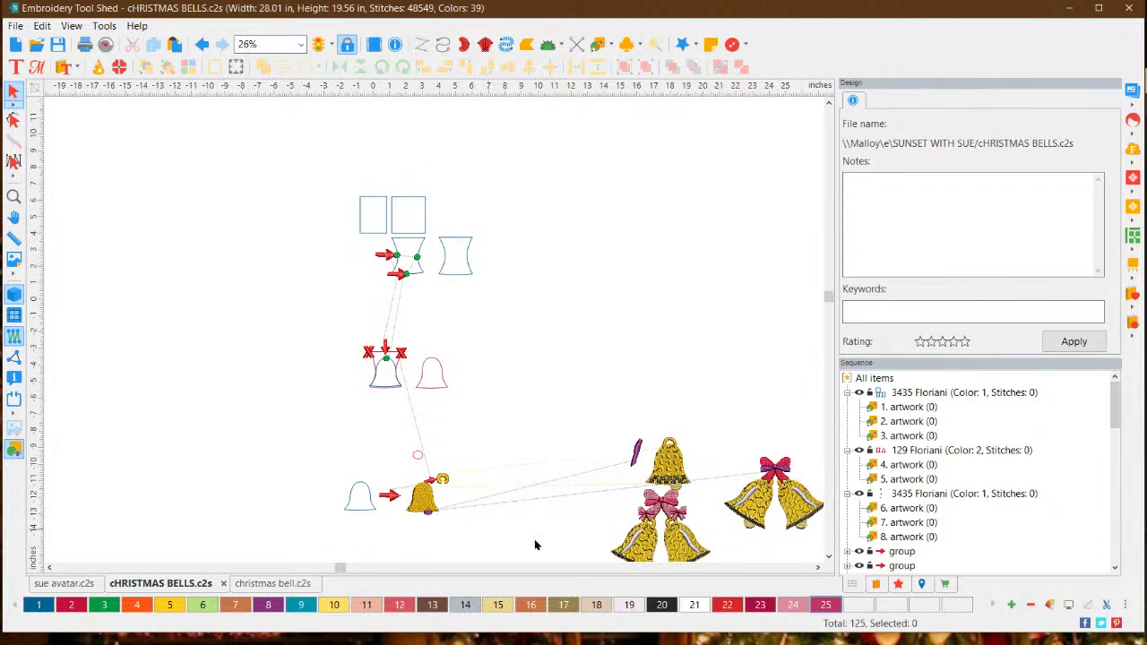
pyautogui.scroll(1, 480, 523)
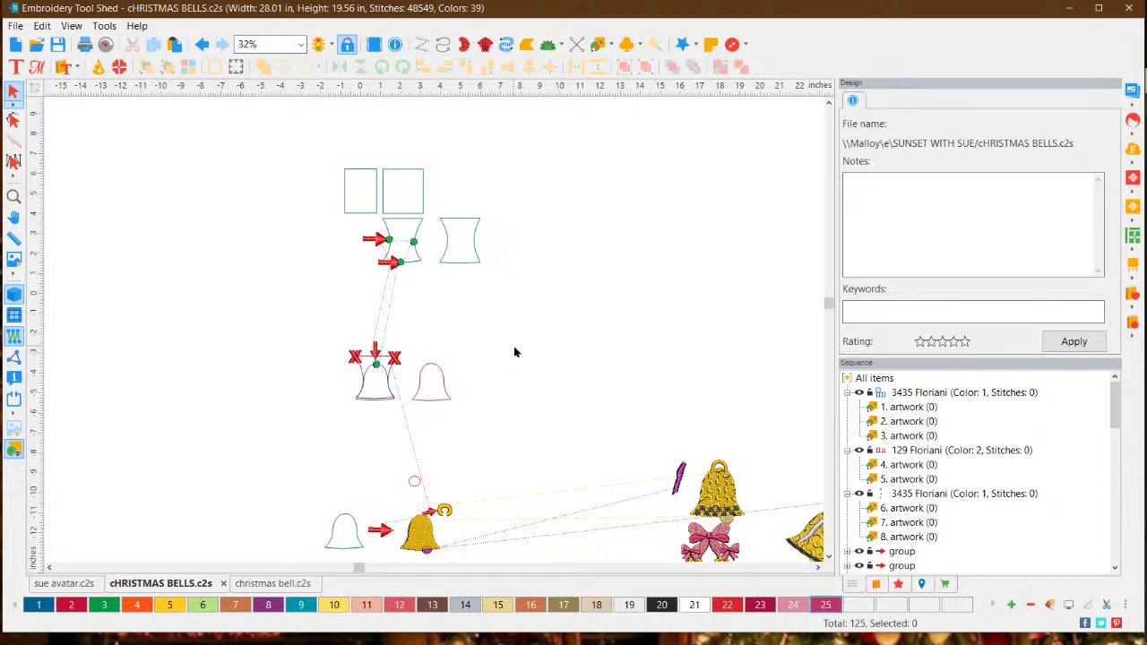
pyautogui.scroll(3, 513, 352)
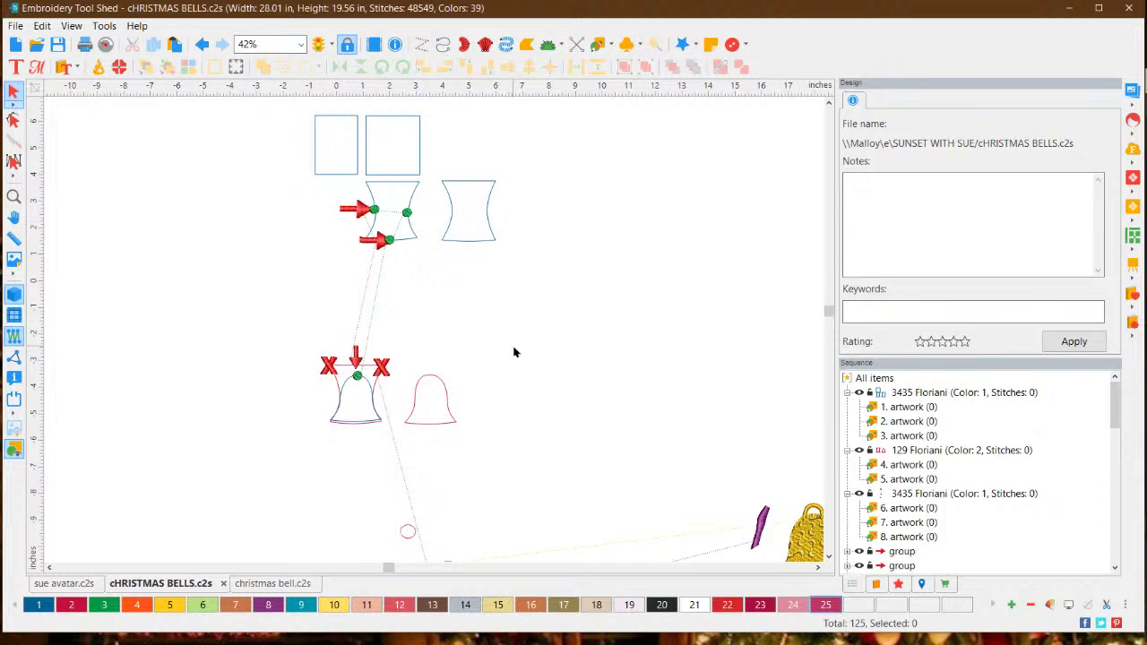
pyautogui.scroll(1, 507, 359)
pyautogui.scroll(1, 496, 361)
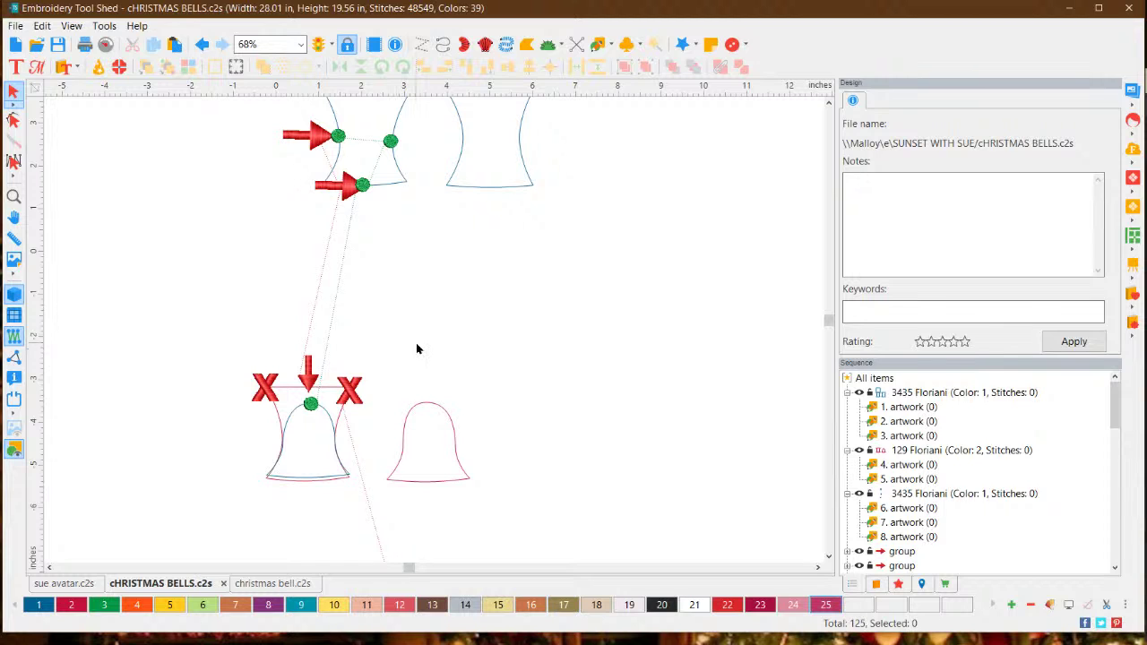
# Examine the construction stages from the narrow starting rectangle through the arrow-marked curved outlines to the plain bell outline.
pyautogui.scroll(-2, 420, 330)
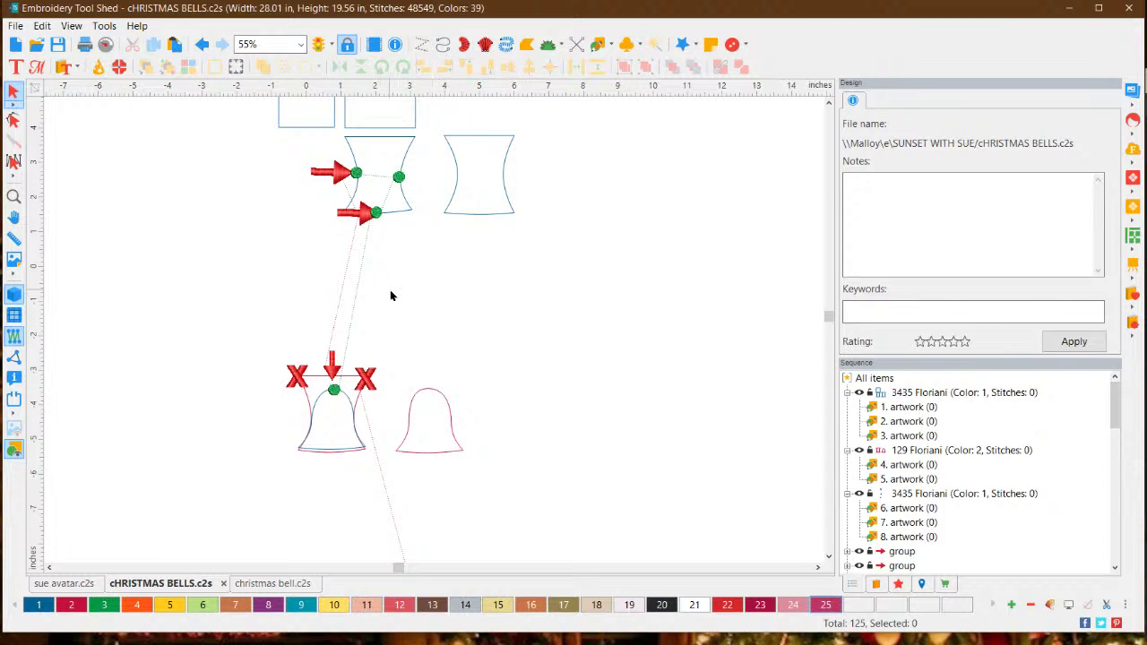
pyautogui.scroll(-2, 391, 295)
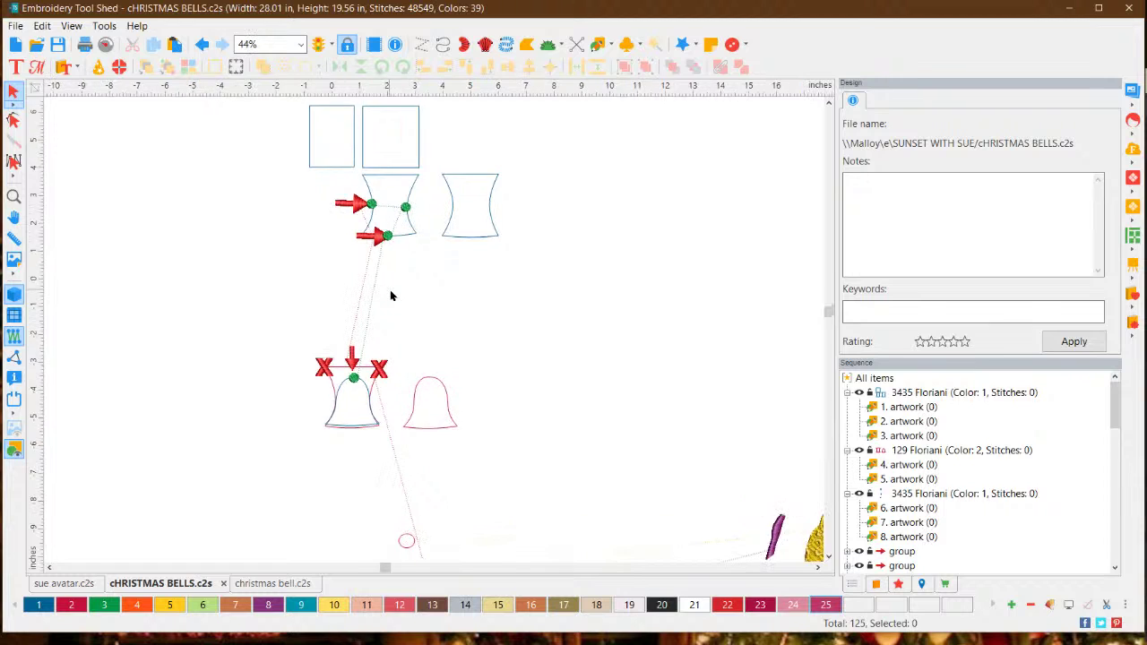
pyautogui.scroll(1, 390, 296)
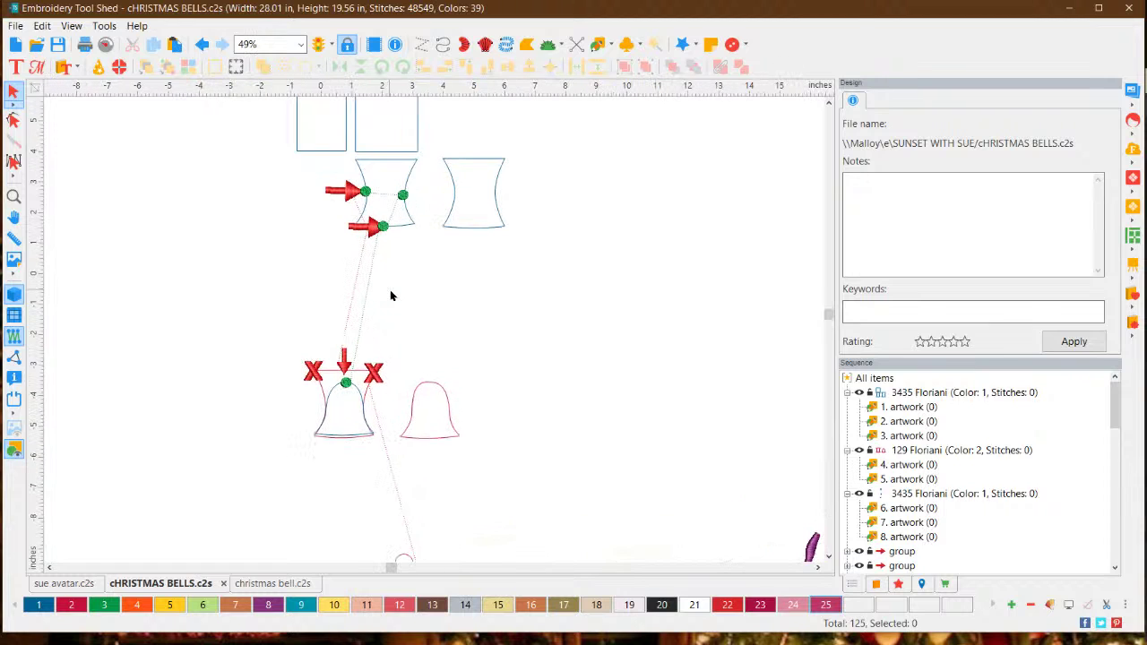
pyautogui.click(828, 103)
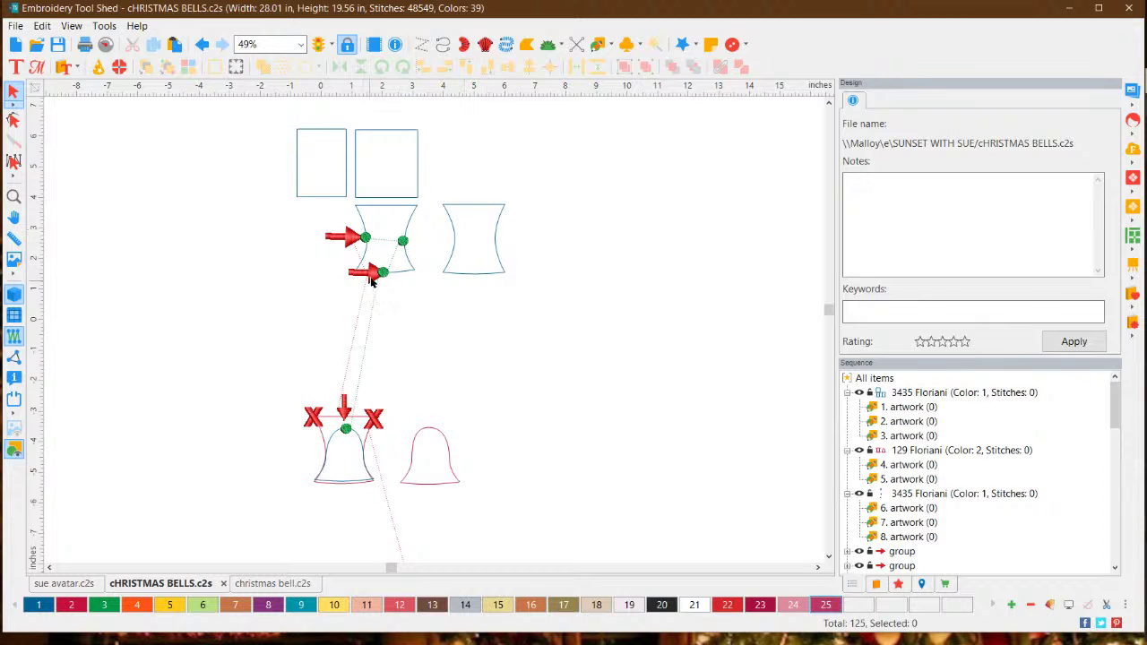
pyautogui.click(301, 156)
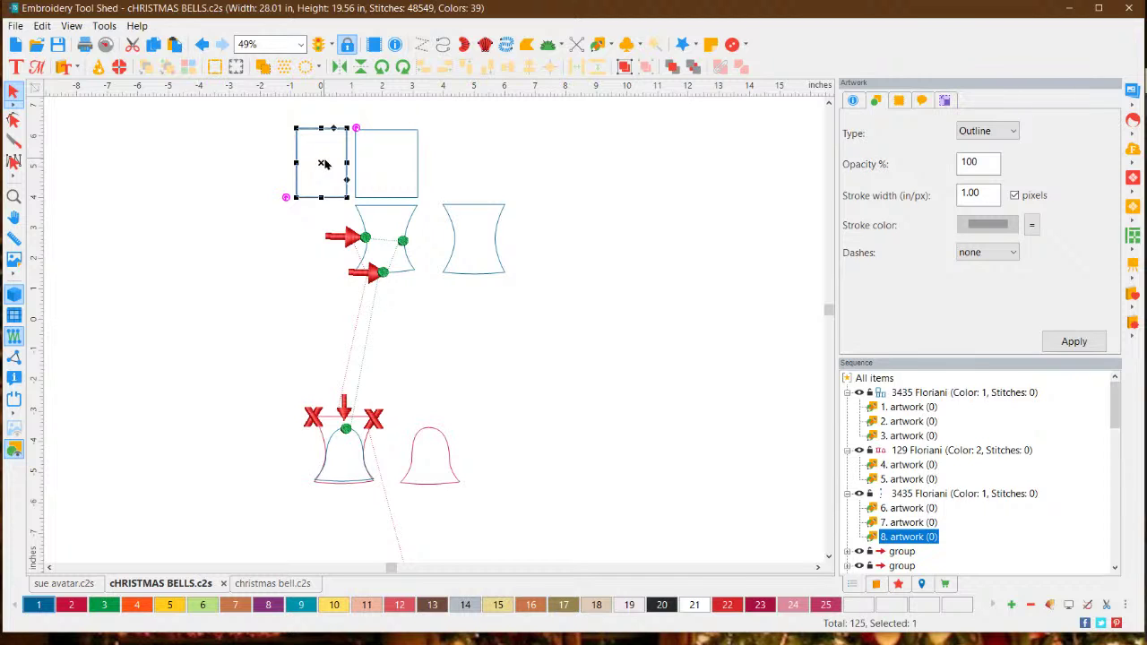
pyautogui.click(457, 345)
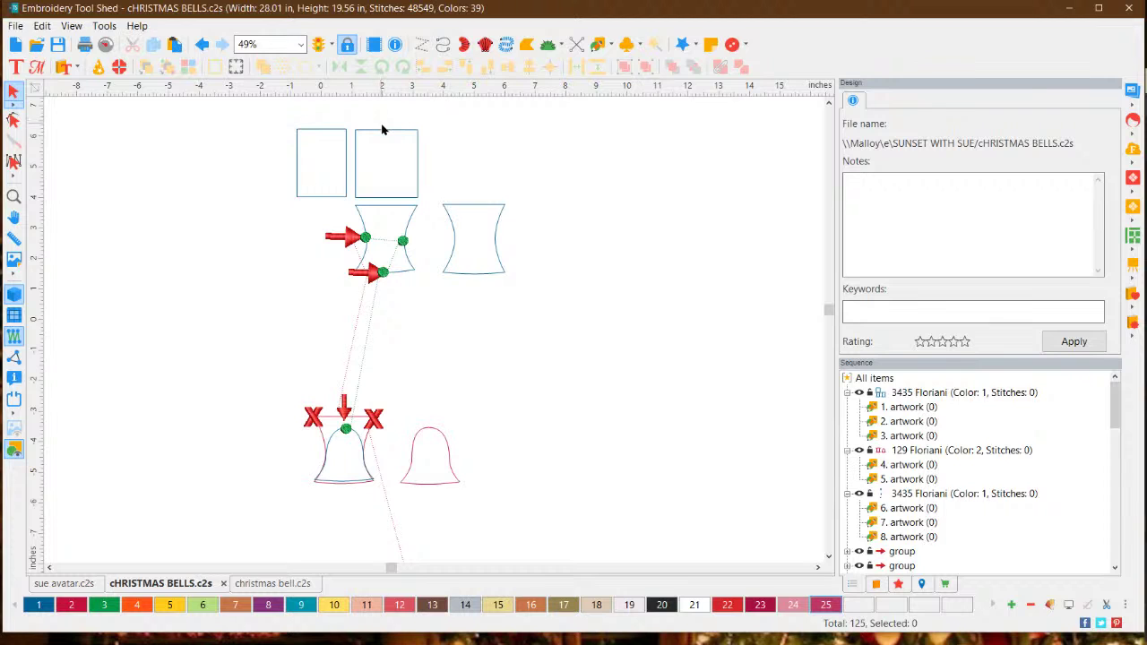
# Move the plain red bell outline about 2 inches right and 2.4 inches up, away from the bell marked with X's.
pyautogui.moveTo(393, 396); pyautogui.dragTo(485, 519)
pyautogui.click(522, 490)
pyautogui.click(448, 452)
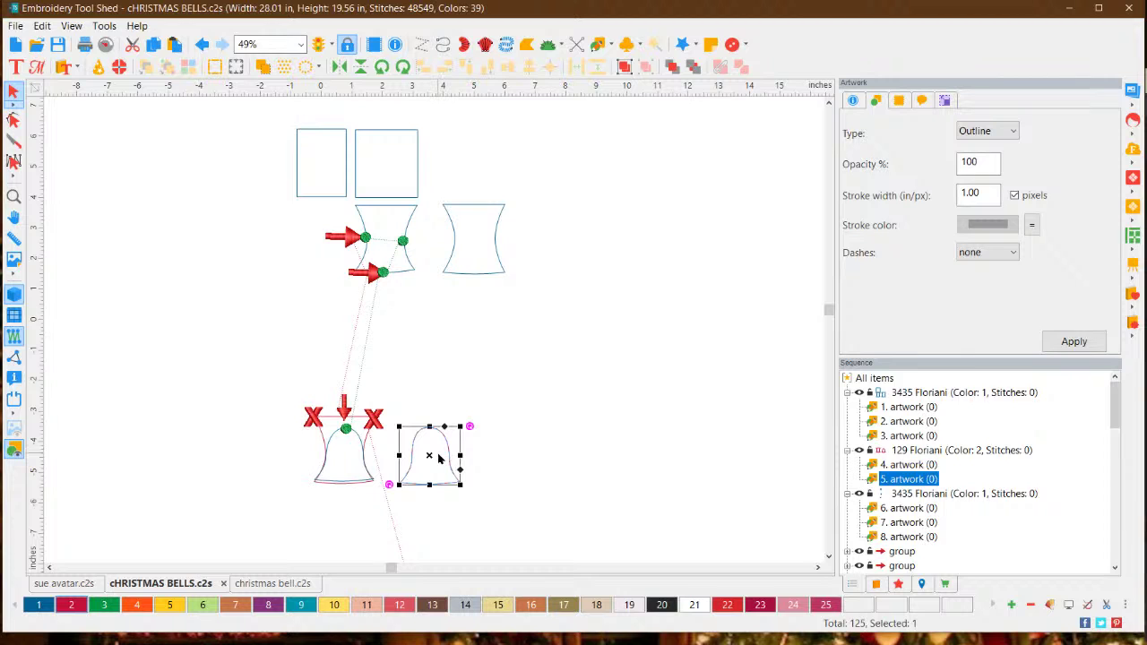
pyautogui.moveTo(436, 457); pyautogui.dragTo(500, 382)
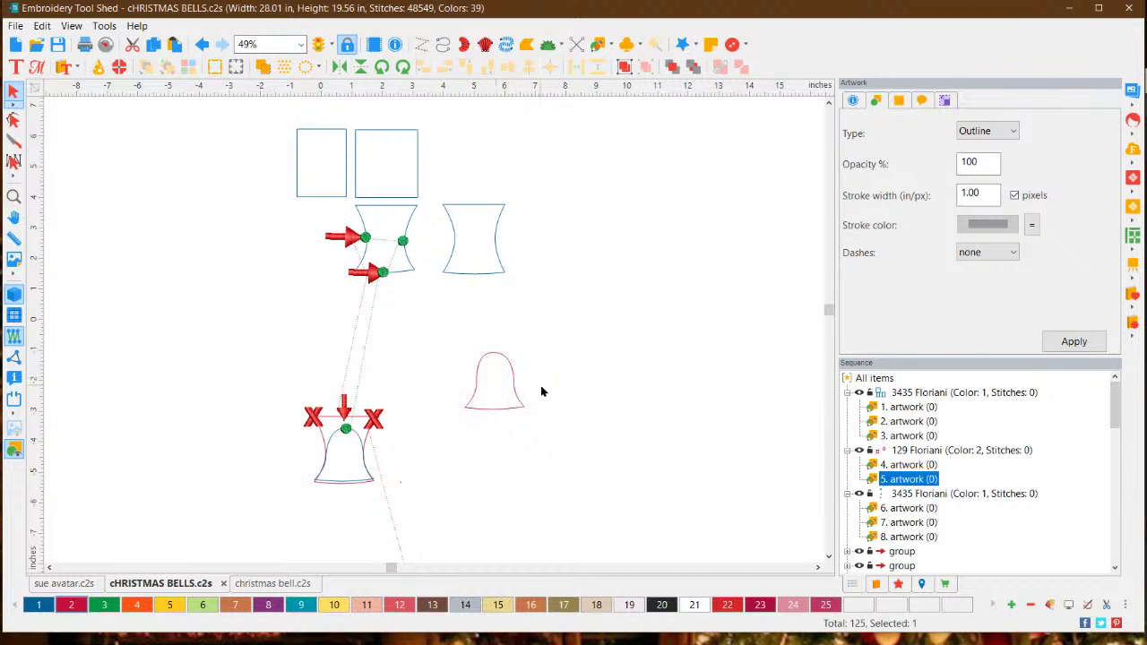
pyautogui.click(589, 403)
pyautogui.moveTo(589, 361); pyautogui.dragTo(520, 454)
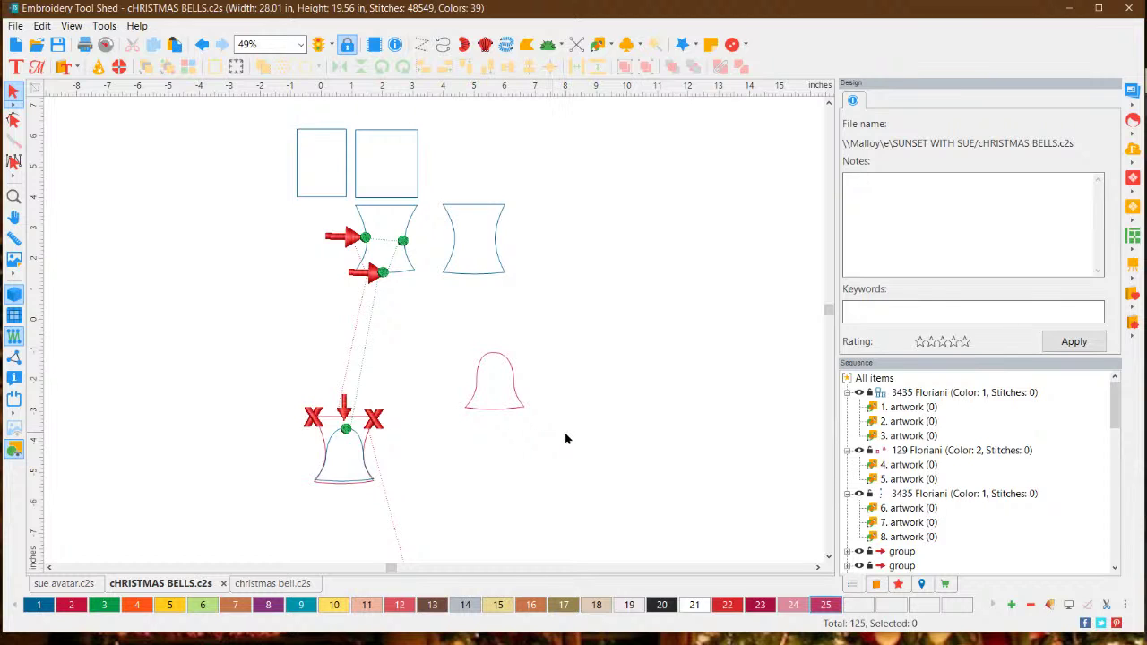
pyautogui.moveTo(565, 432); pyautogui.dragTo(430, 351)
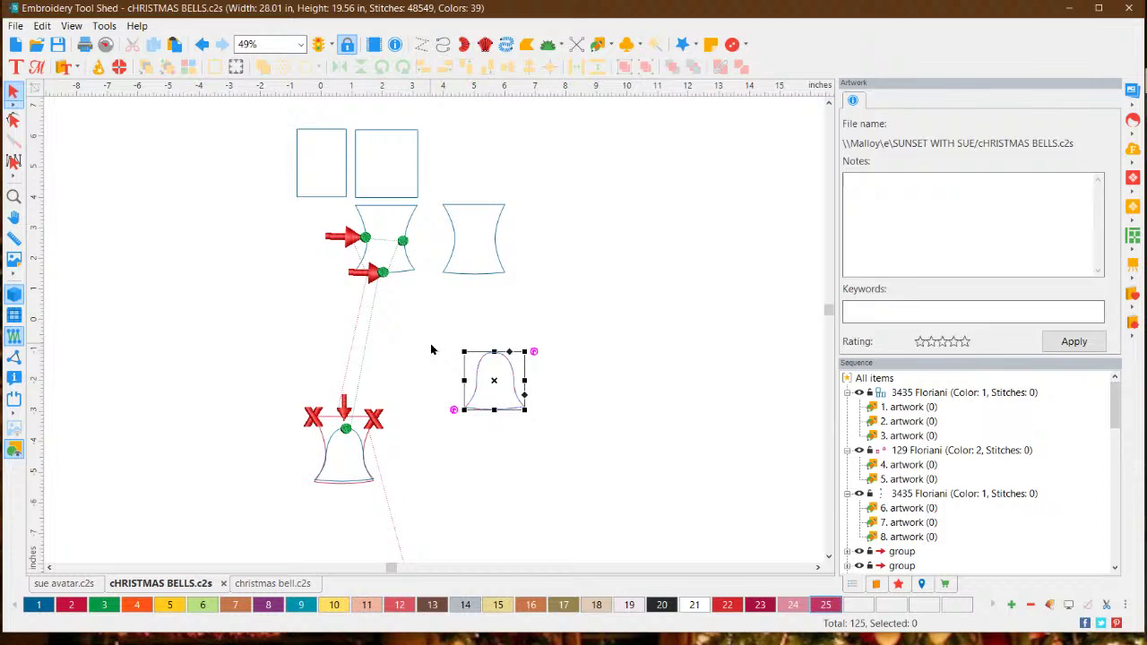
pyautogui.click(634, 422)
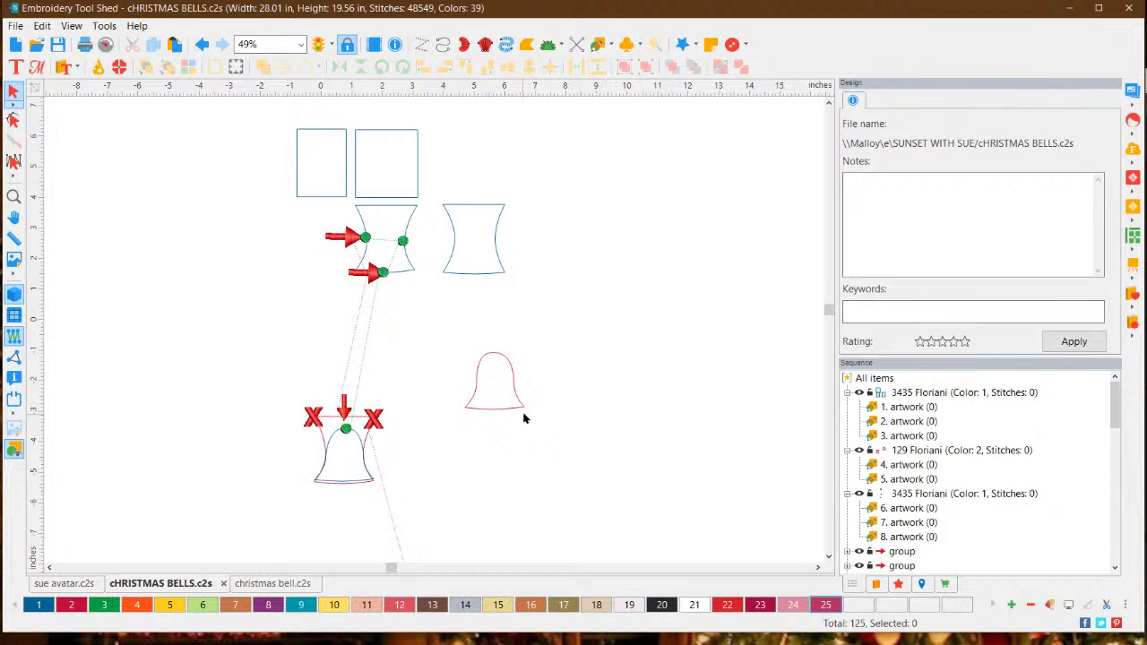